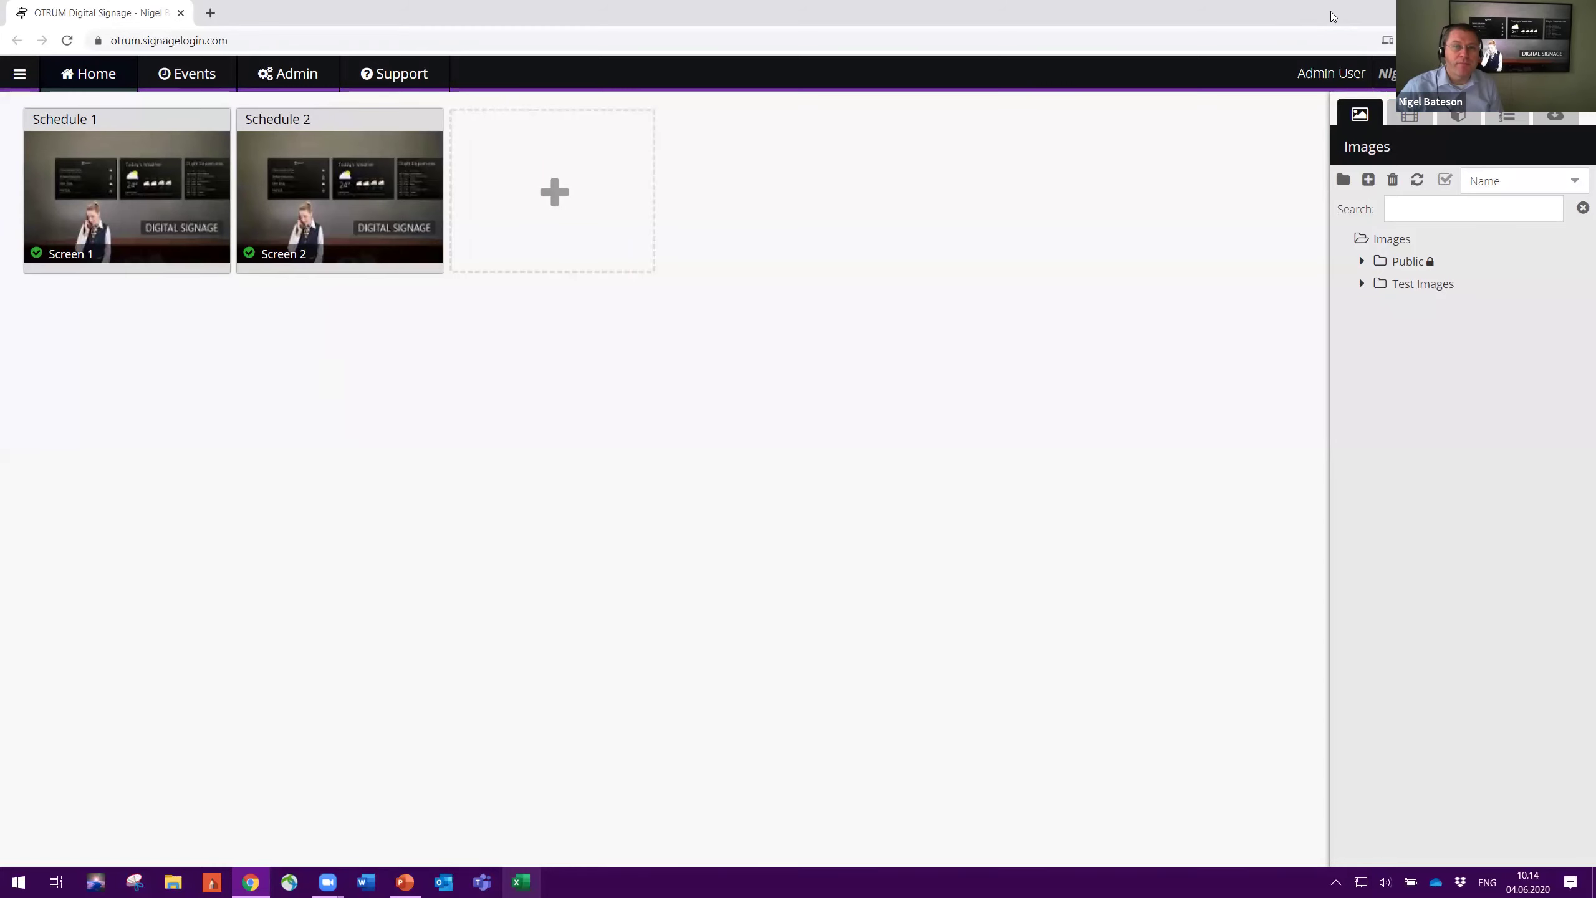
Upload Image.png from the desktop into the signage Images library and restore the browser window to full size
key(super+Down)
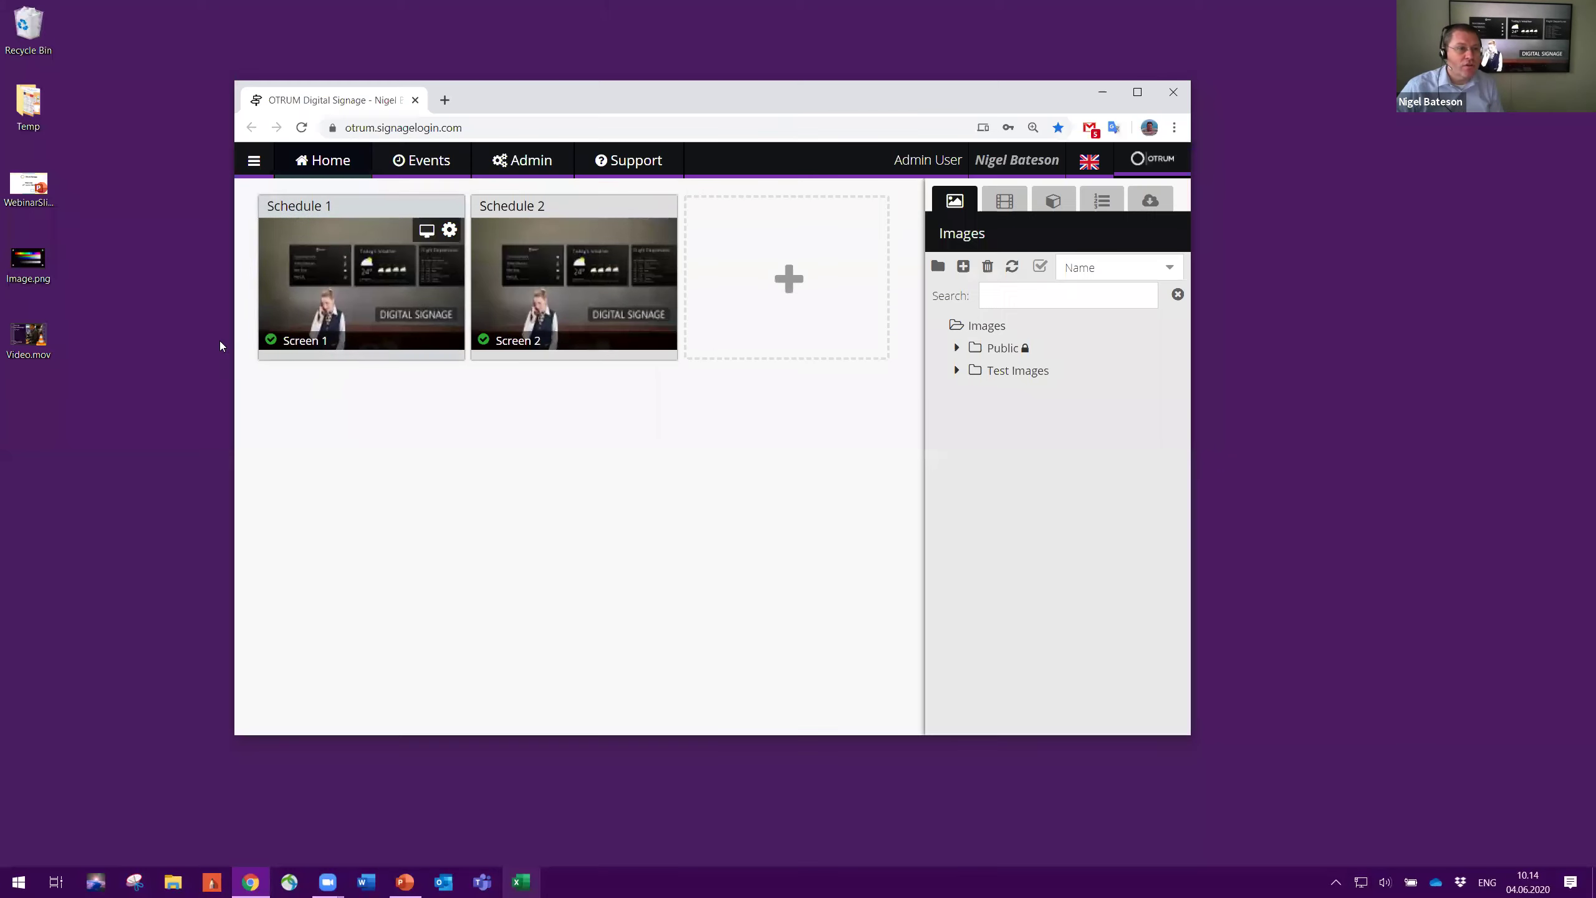
click(13, 265)
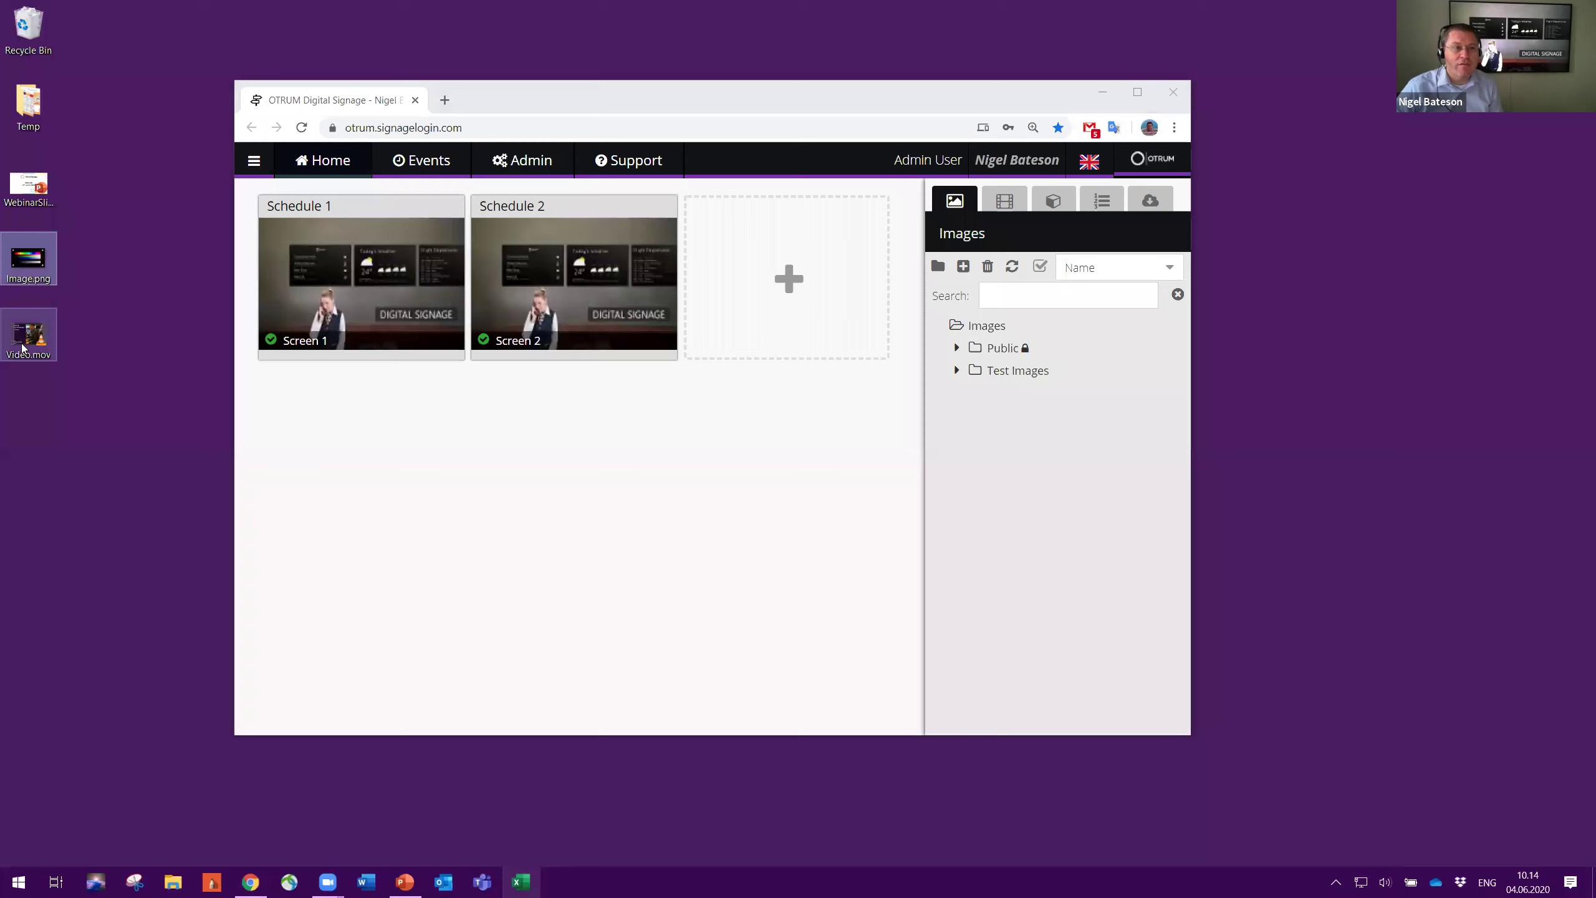
click(20, 272)
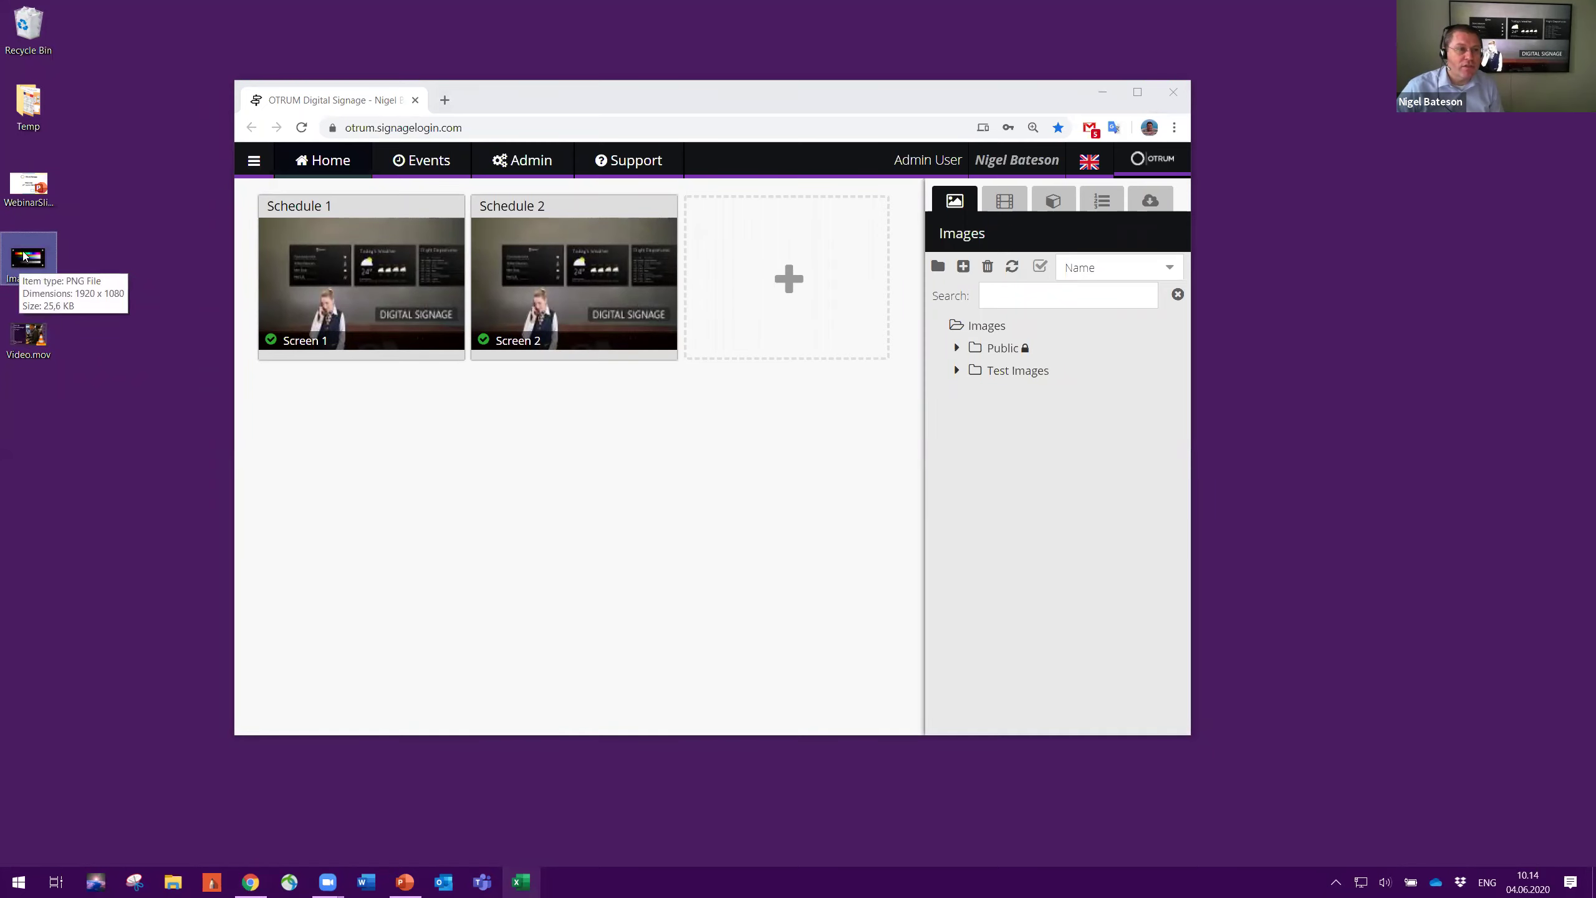
drag(24, 254, 1046, 458)
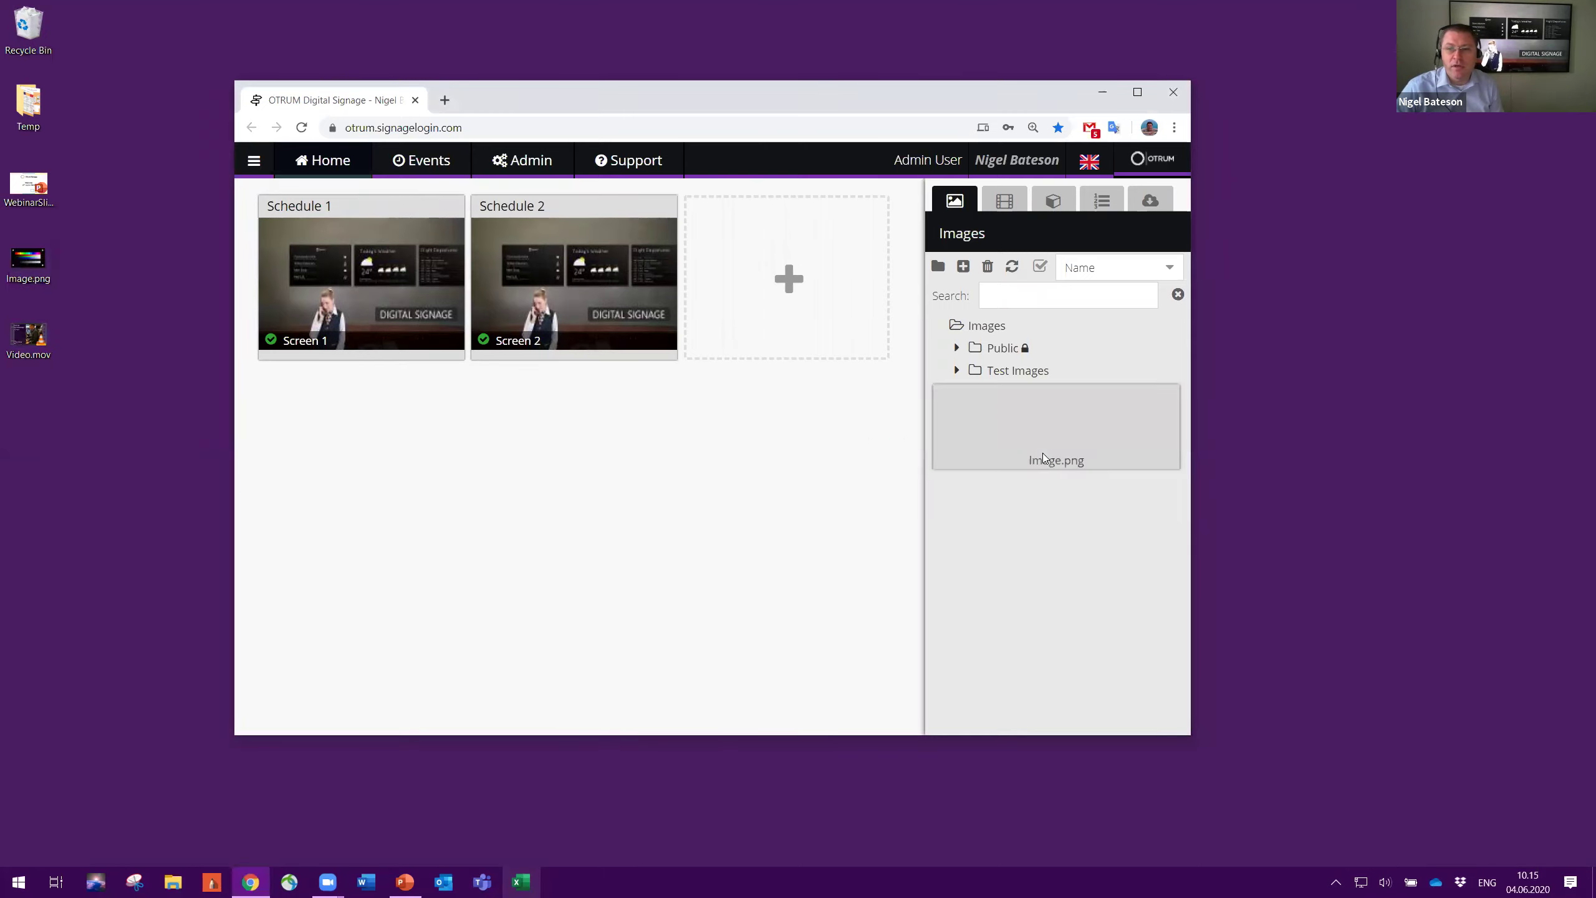
click(1147, 100)
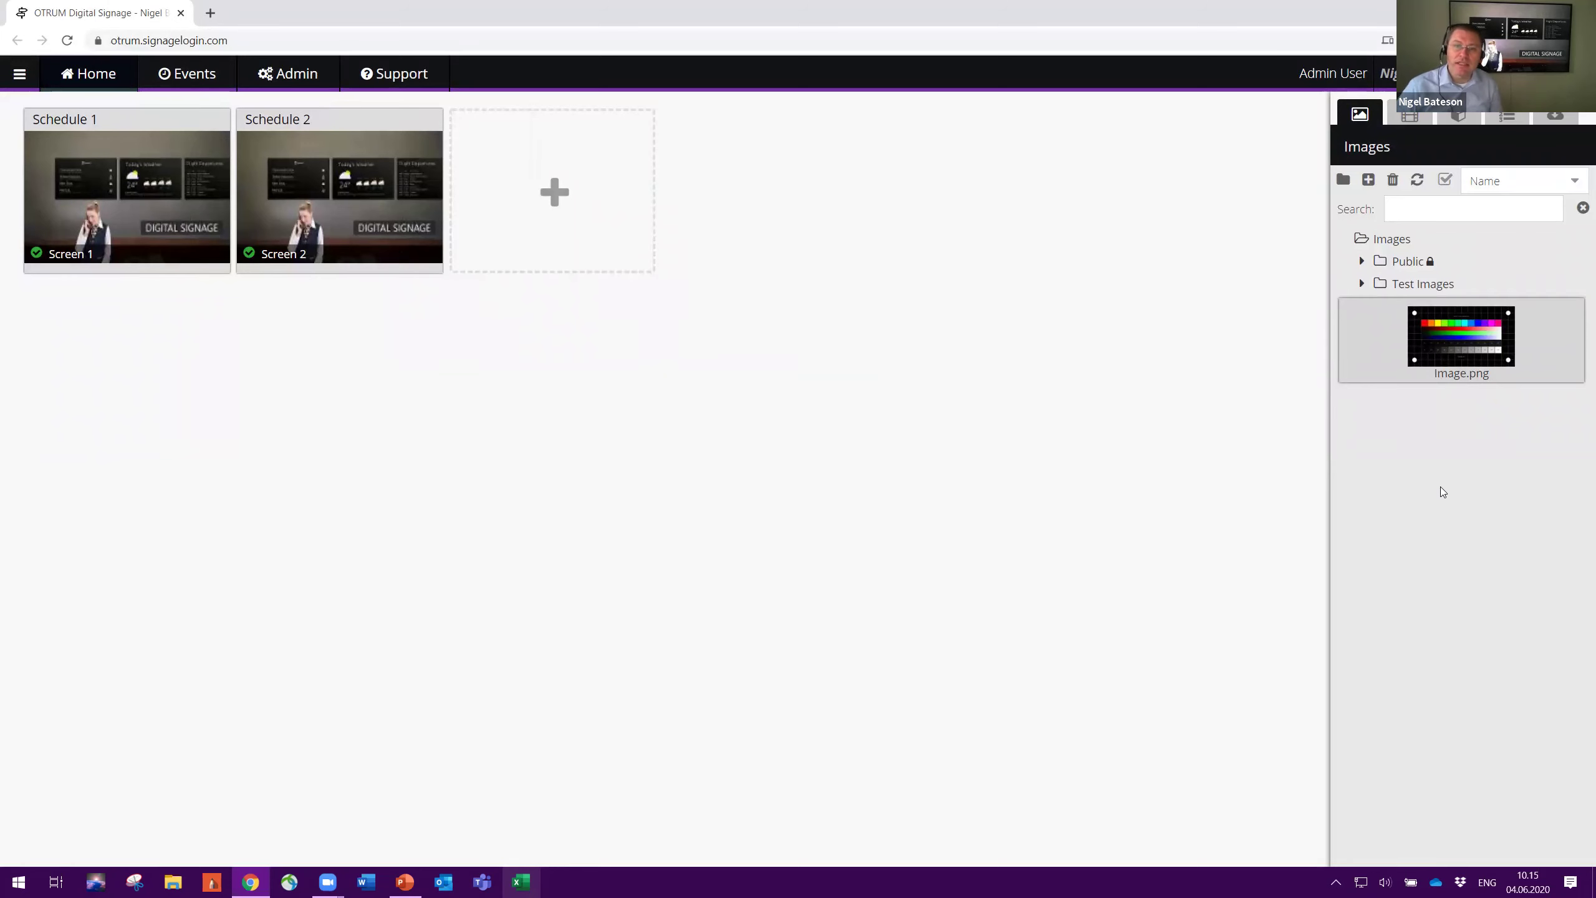
Open the uploaded Image.png, examine its preview, editable name and resolution, and close it
double_click(1442, 344)
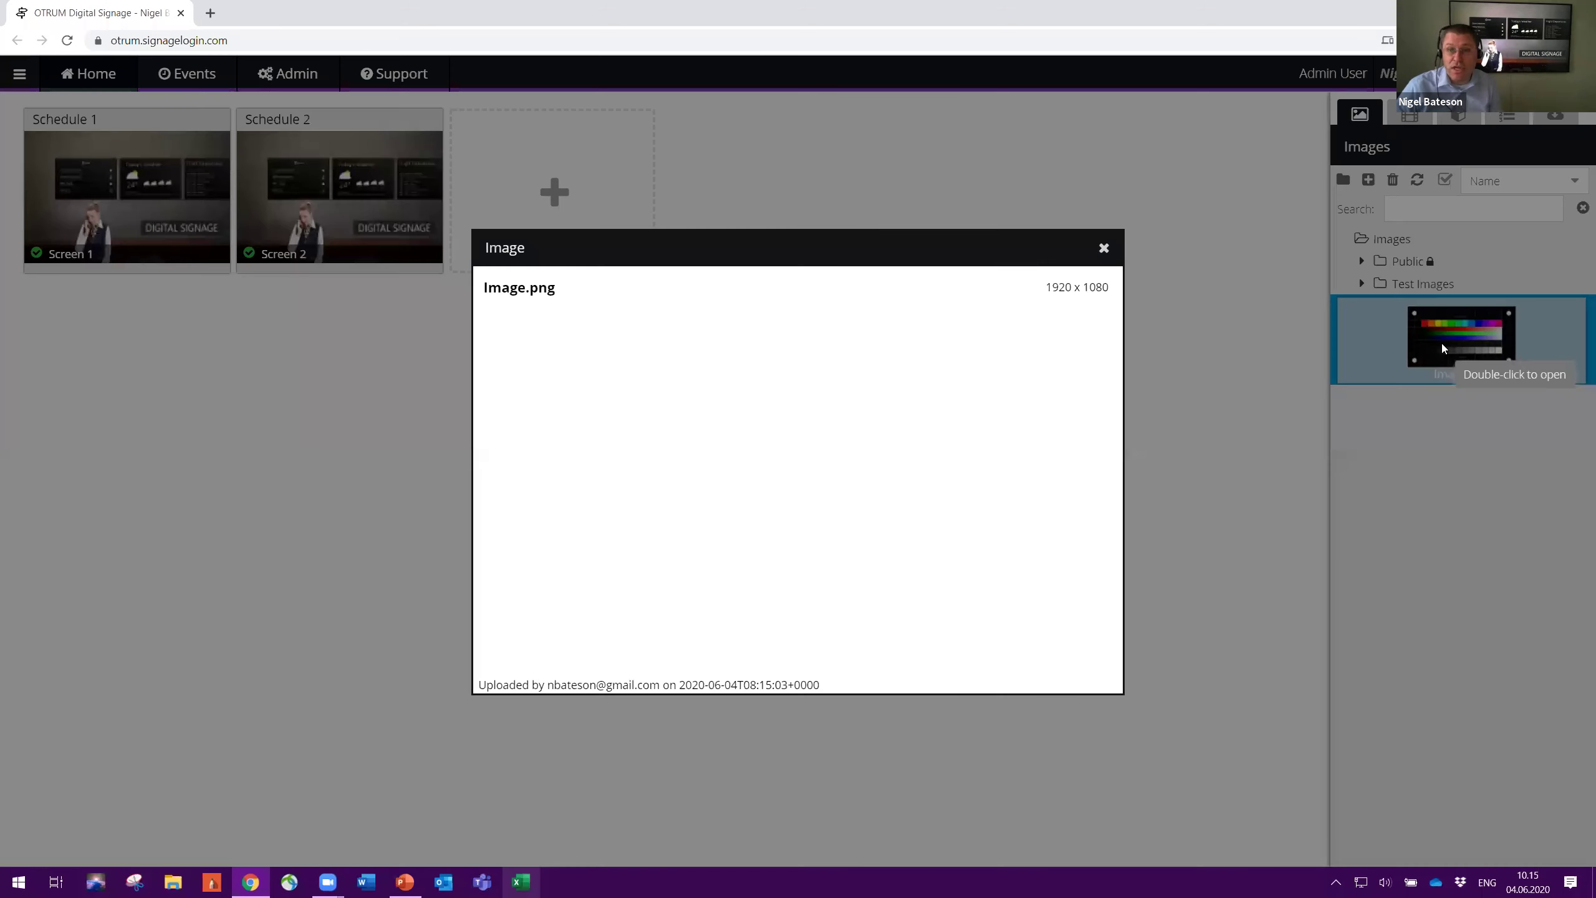
click(517, 290)
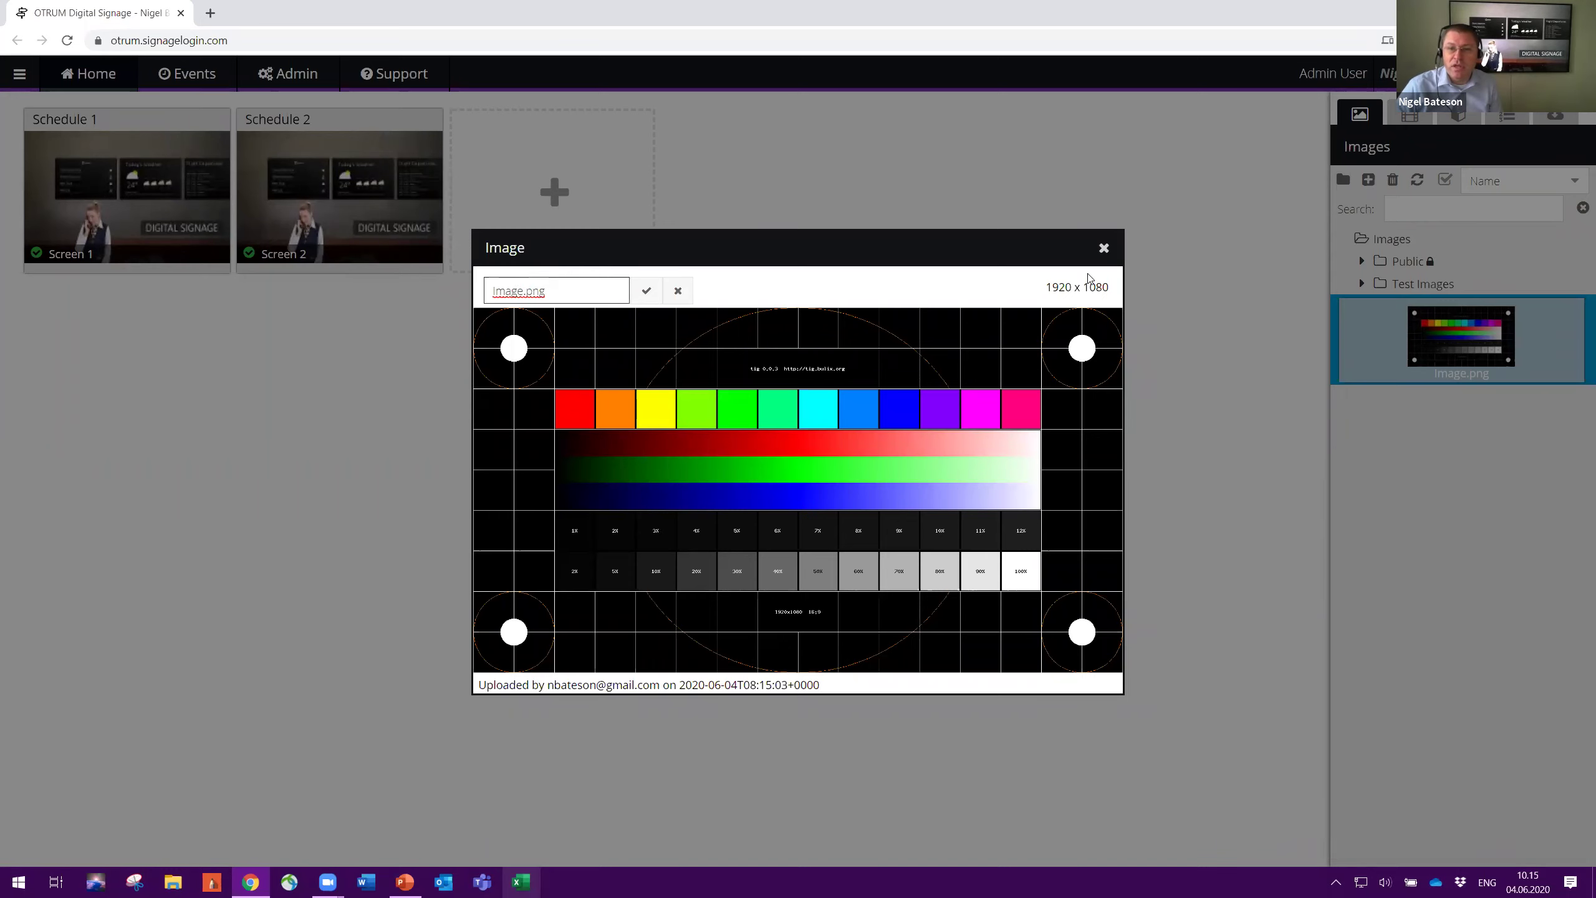
drag(1048, 287, 1120, 293)
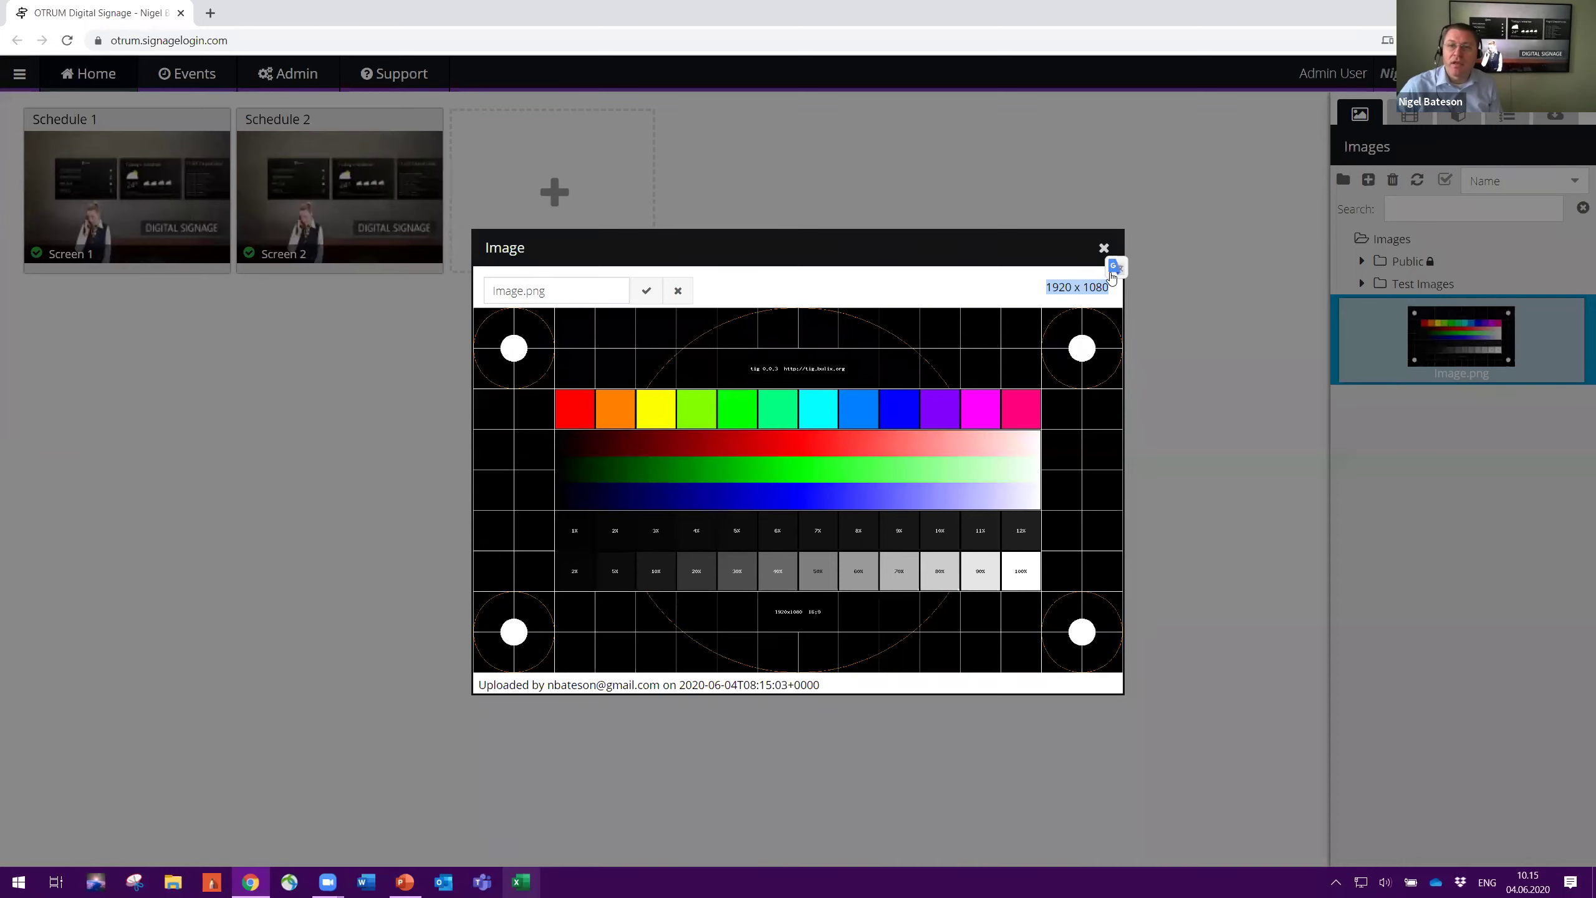
click(1106, 248)
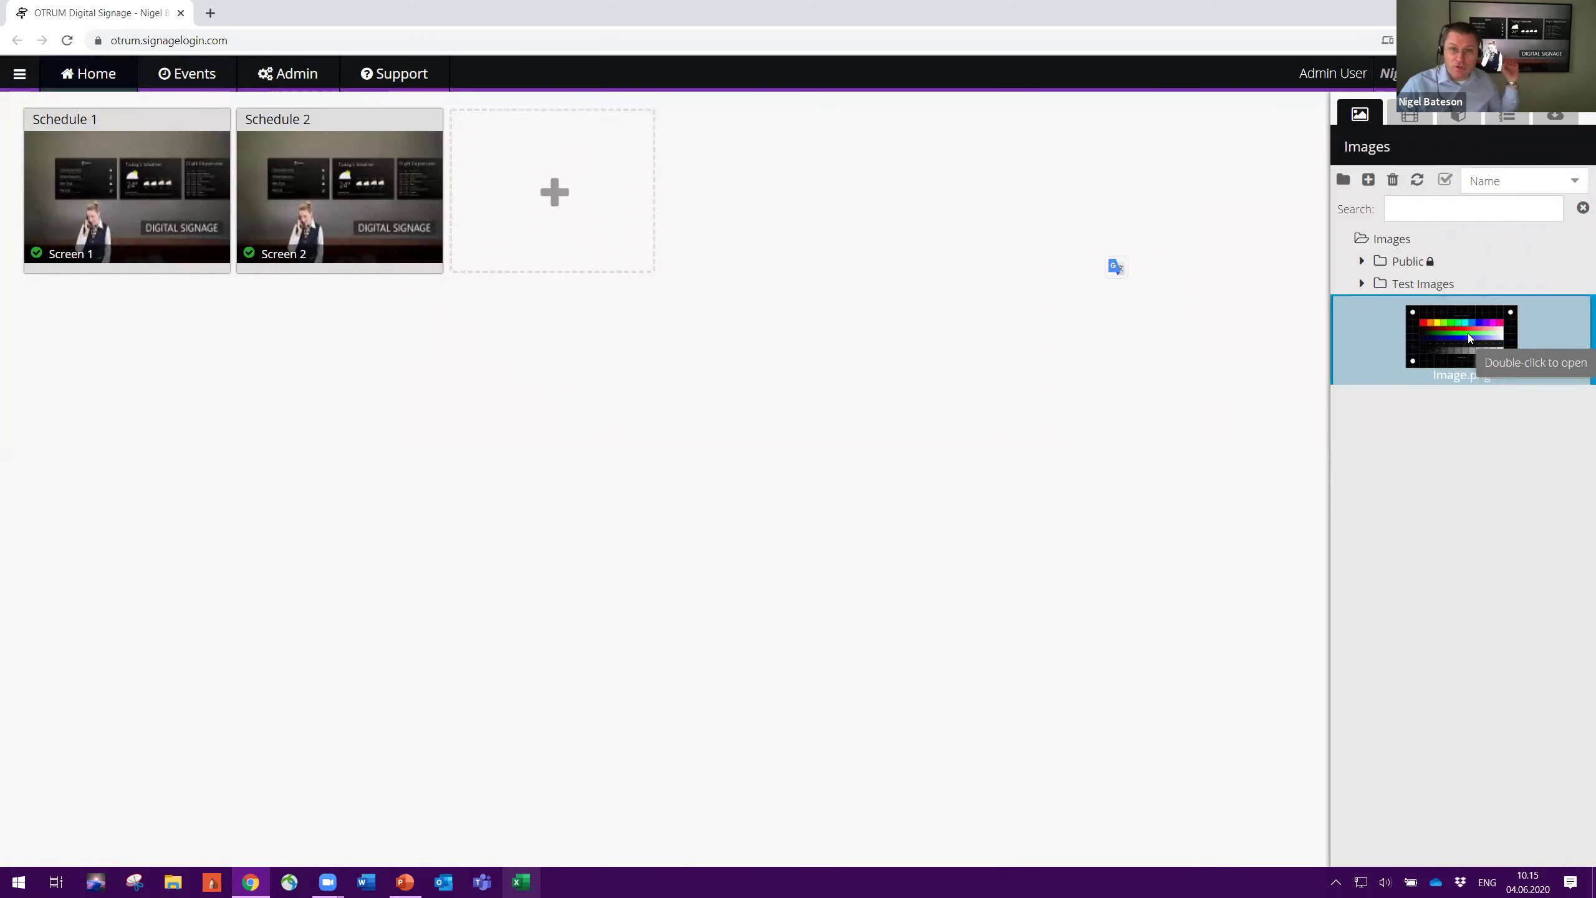
Open Schedule 2 for editing
mouse_move(320, 216)
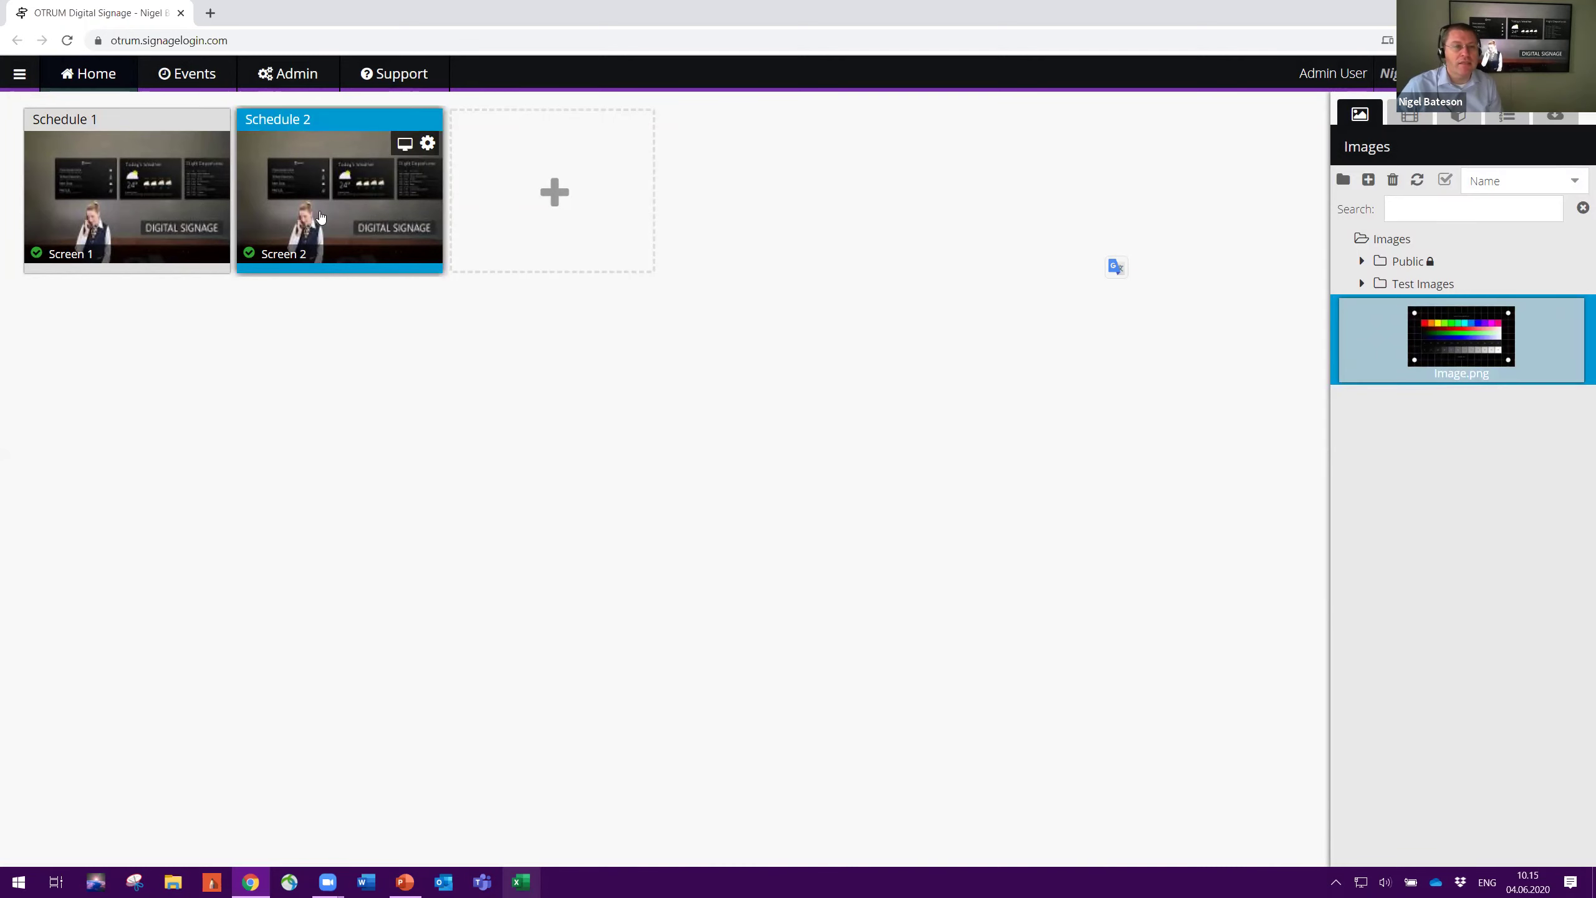
click(320, 215)
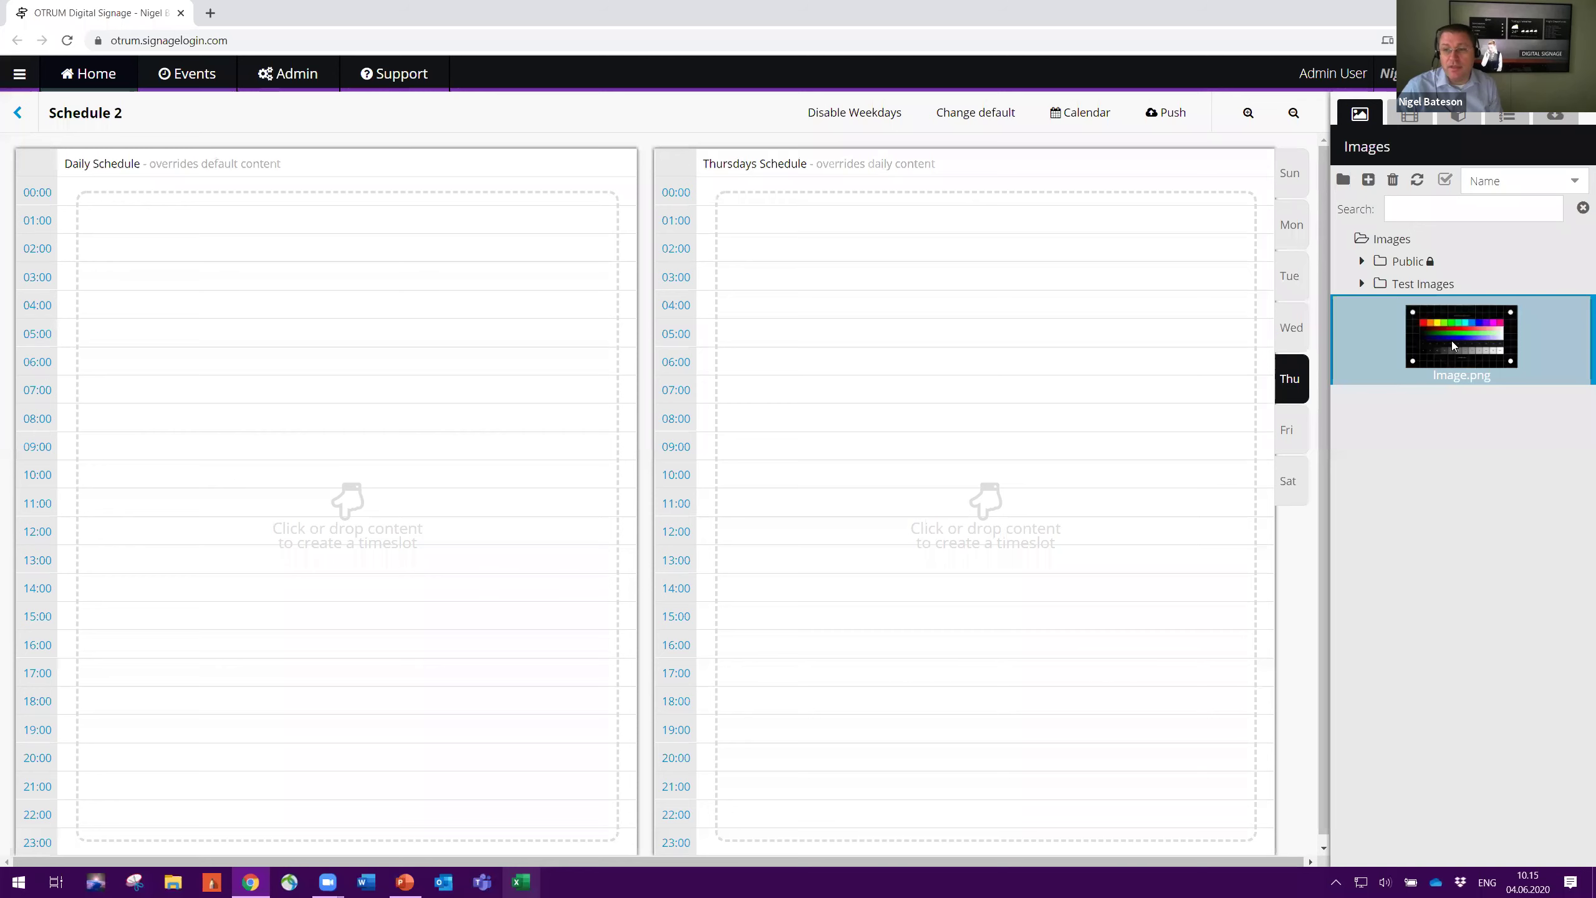
Place Image.png in the Thursday schedule as a 06:00 to 14:00 timeslot and delete that timeslot
drag(1452, 341, 1184, 374)
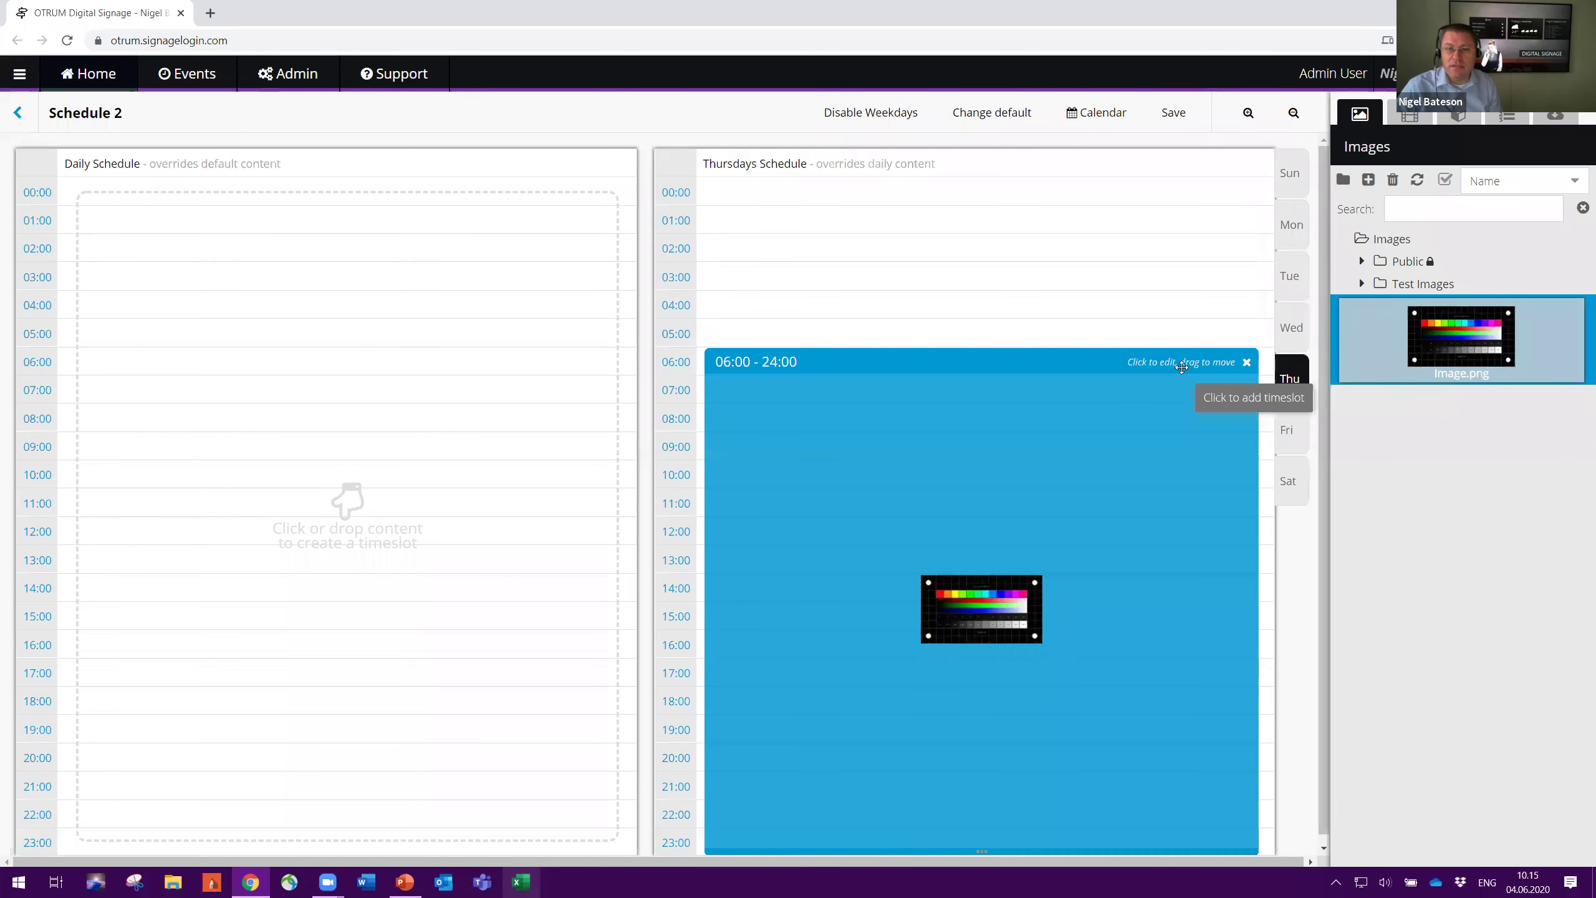
drag(1060, 841, 1073, 571)
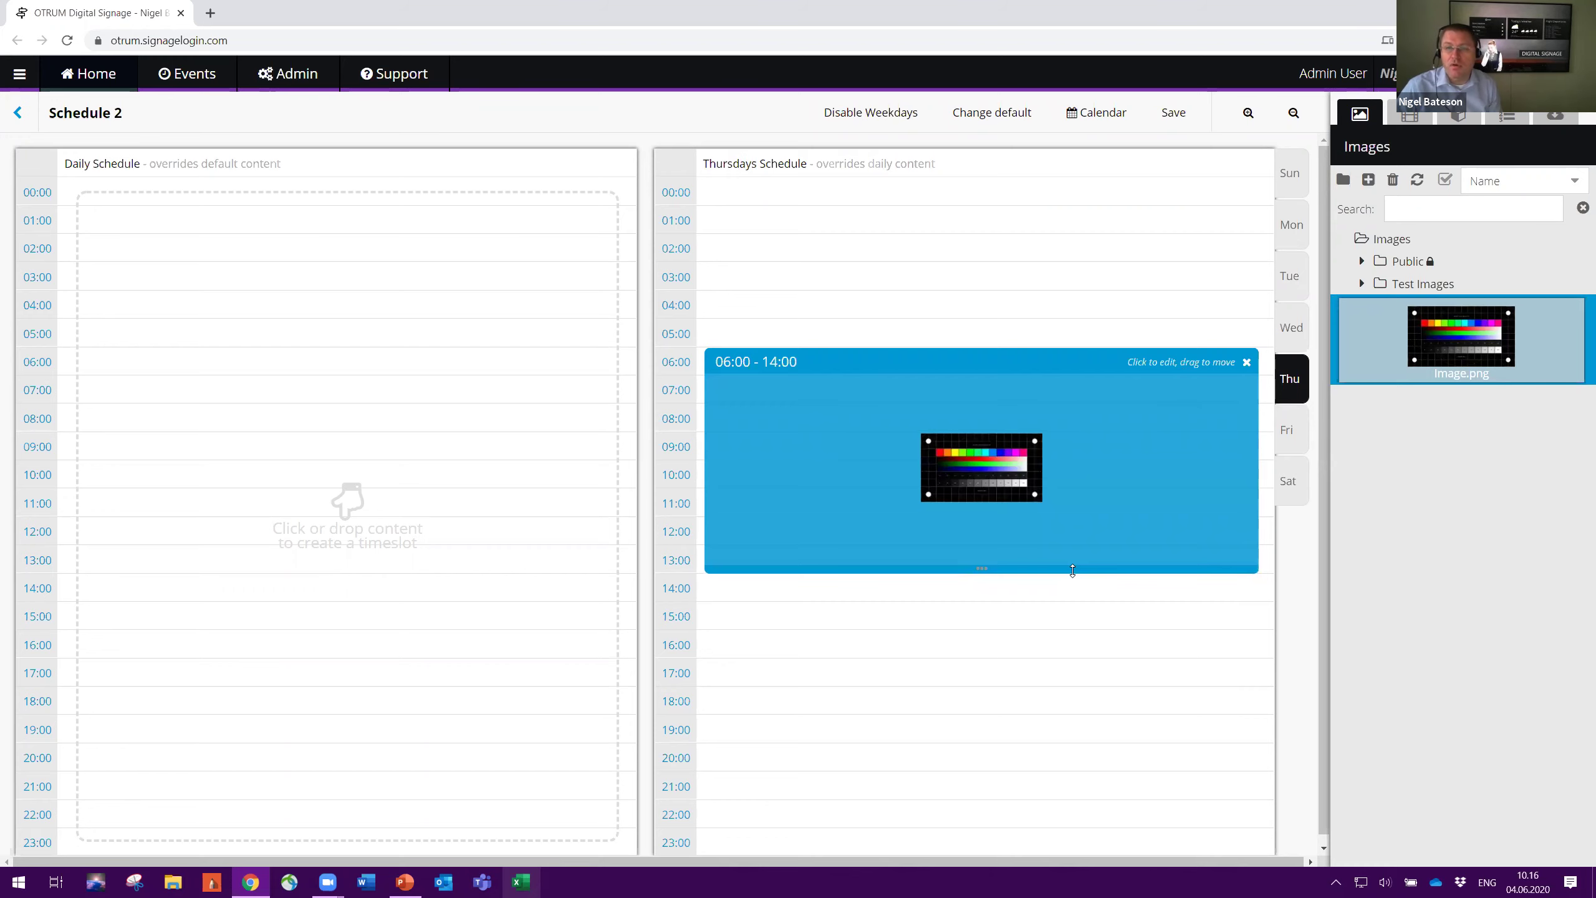
click(1248, 362)
click(762, 509)
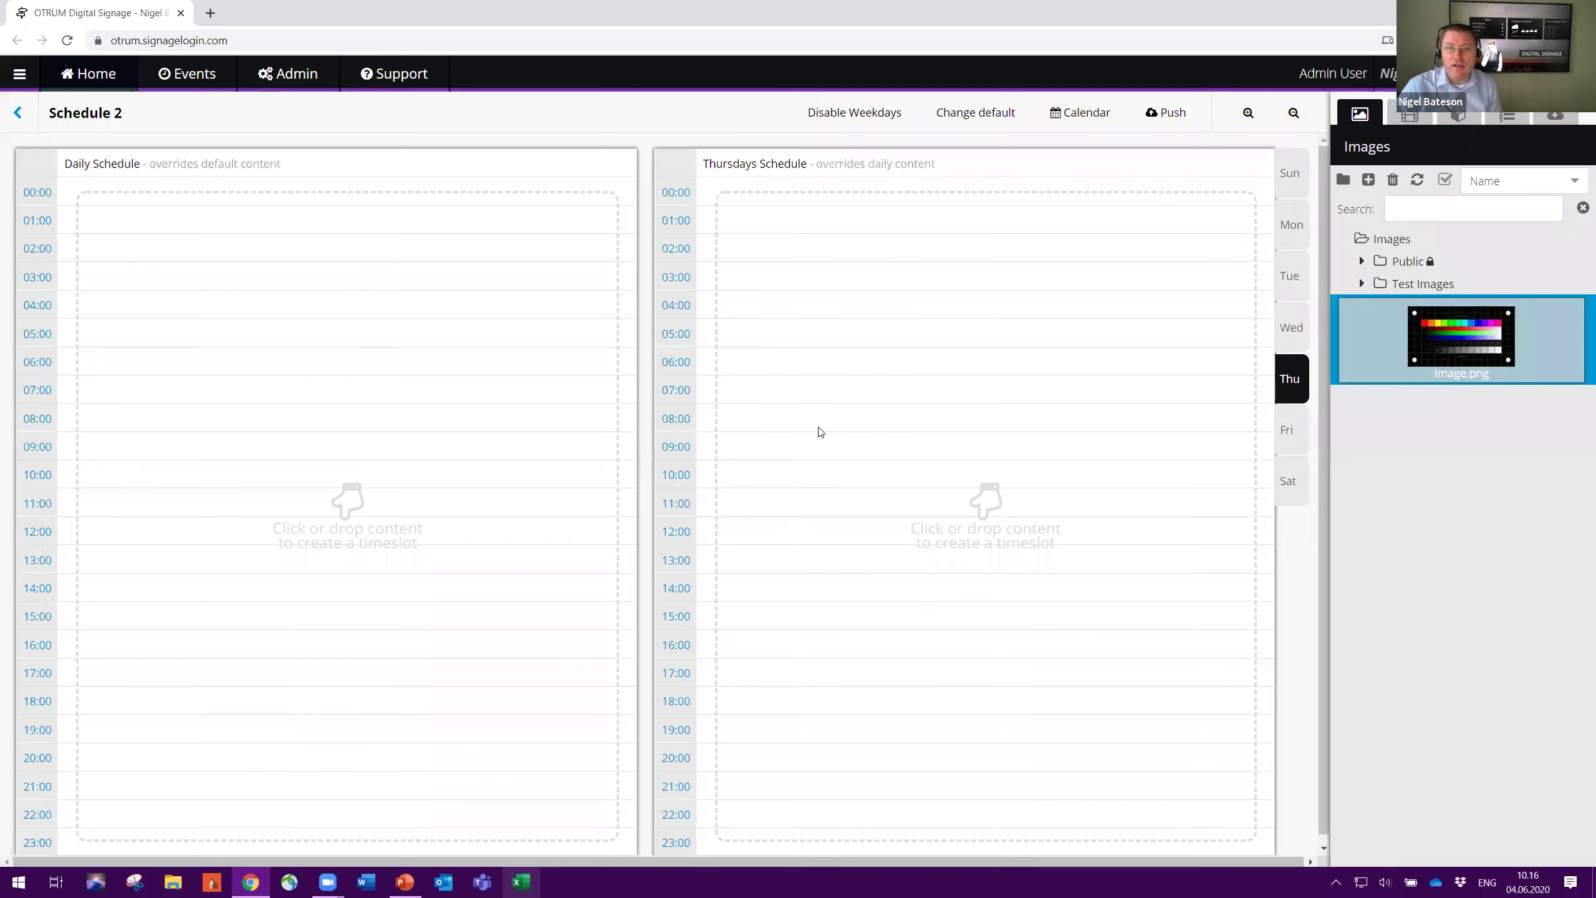
Disable weekdays in Schedule 2 and add Image.png to the daily schedule from 07:00 to 16:00
click(855, 113)
drag(1461, 340, 1217, 173)
drag(1461, 340, 1201, 234)
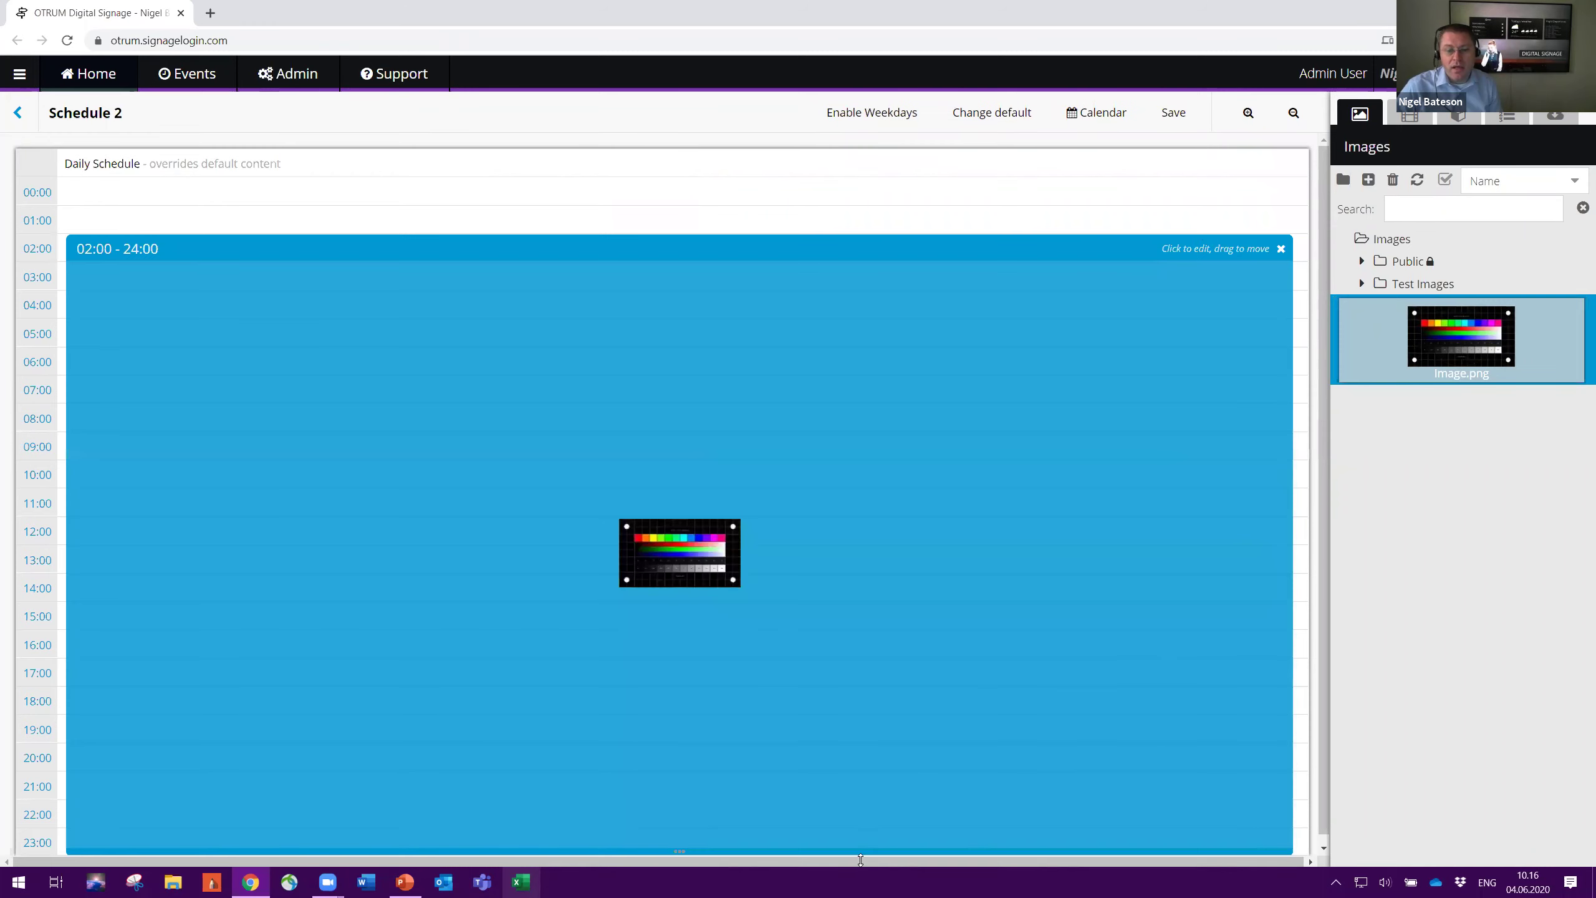
drag(837, 346, 917, 555)
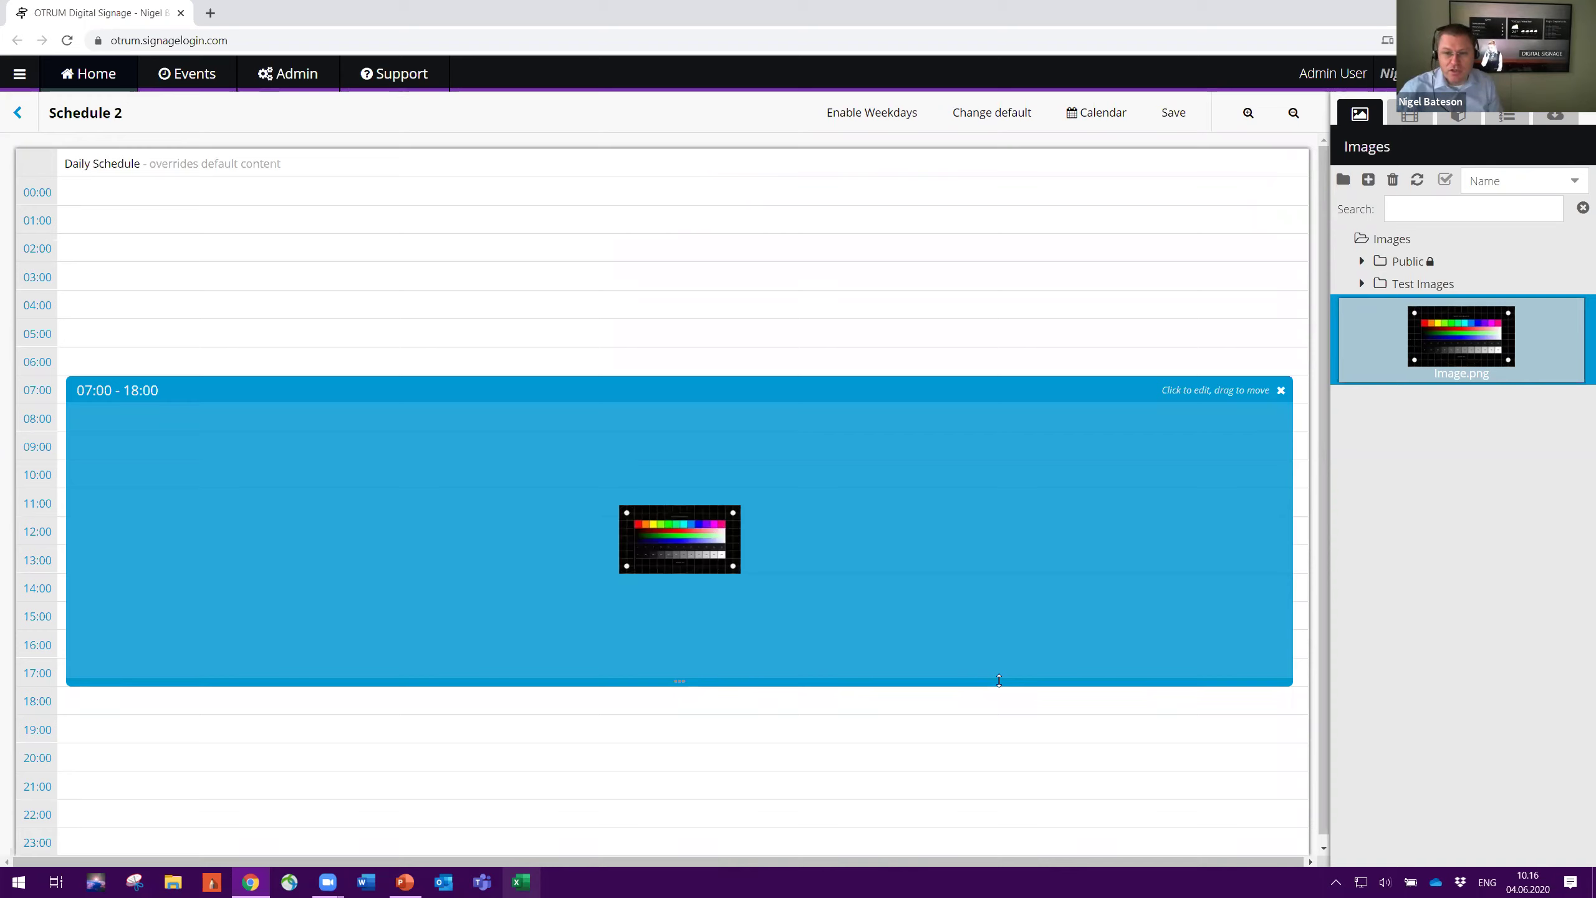
drag(997, 615, 987, 553)
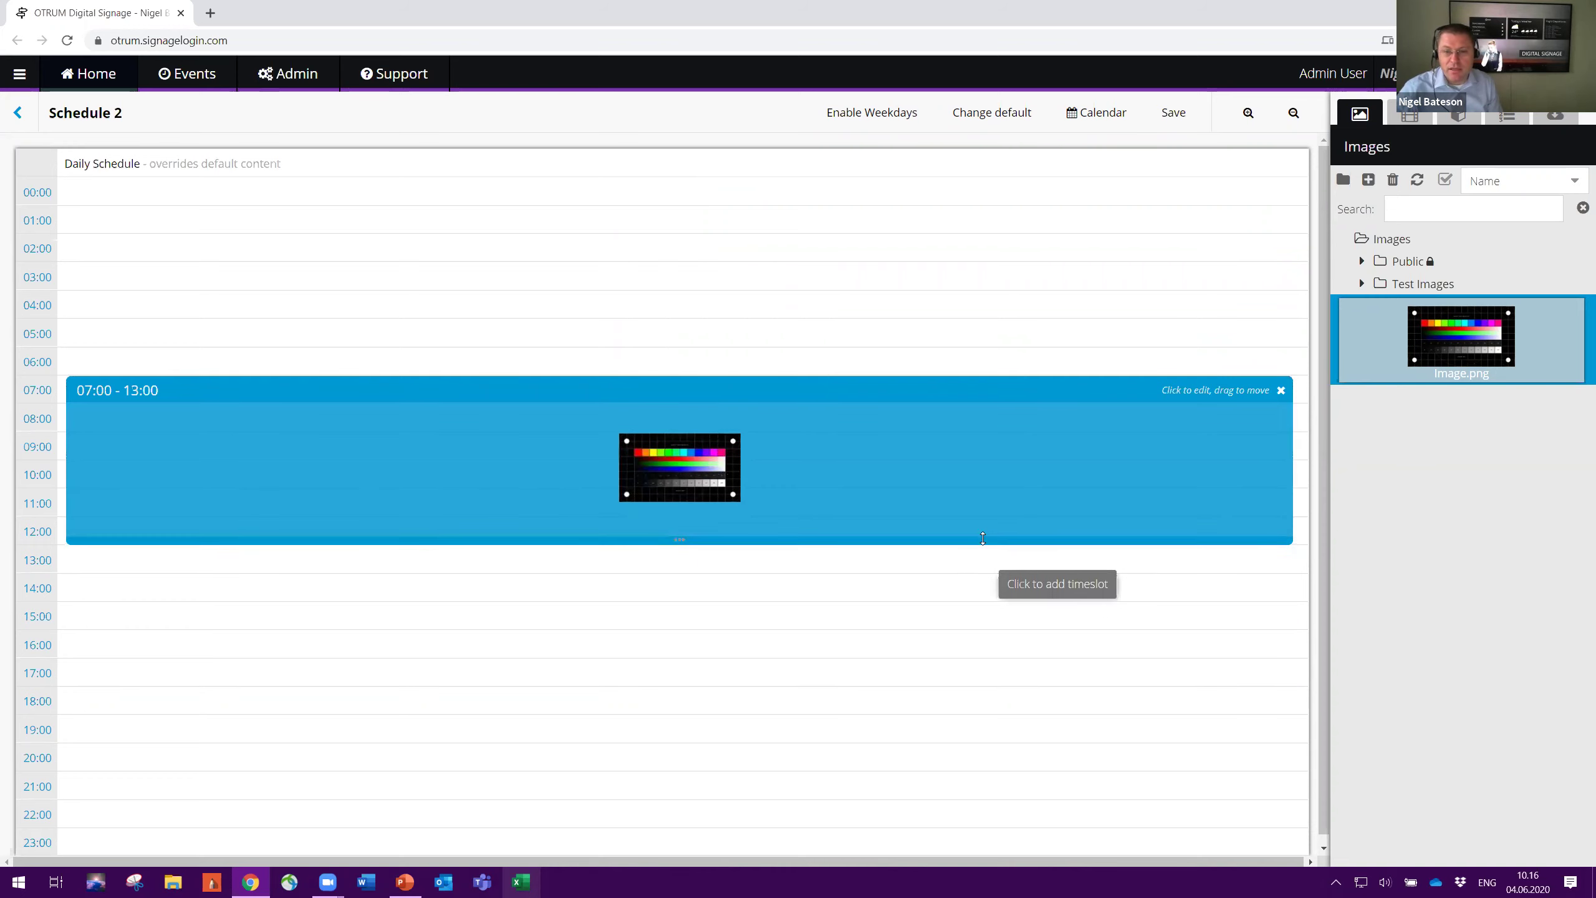
drag(1002, 617, 1005, 652)
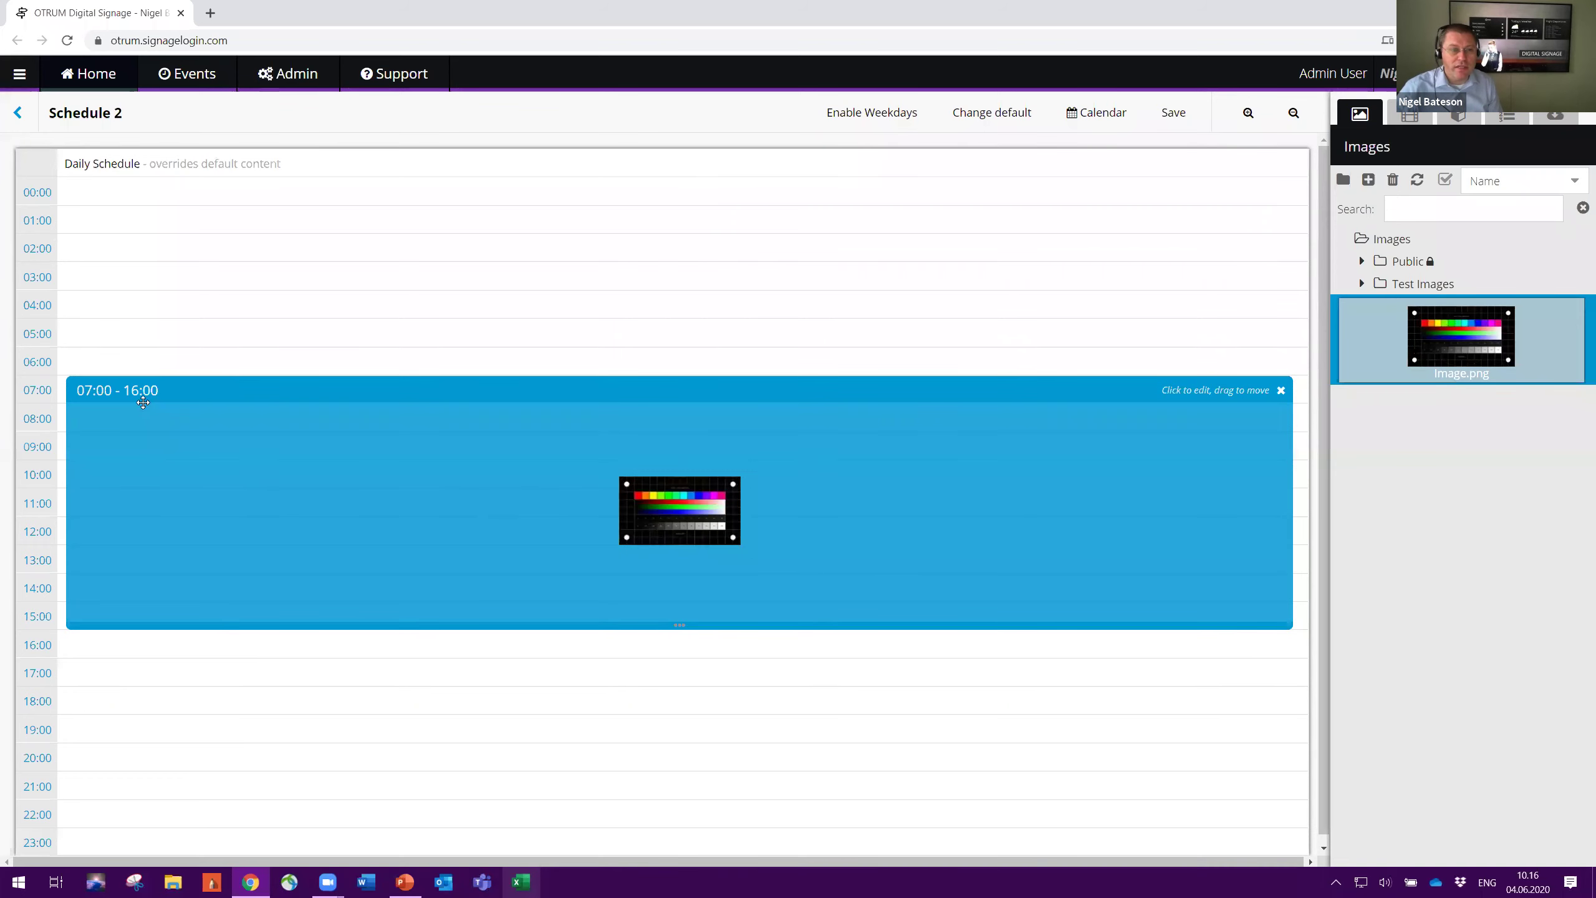
click(181, 404)
click(712, 670)
key(Tab)
click(716, 662)
click(953, 662)
click(1076, 204)
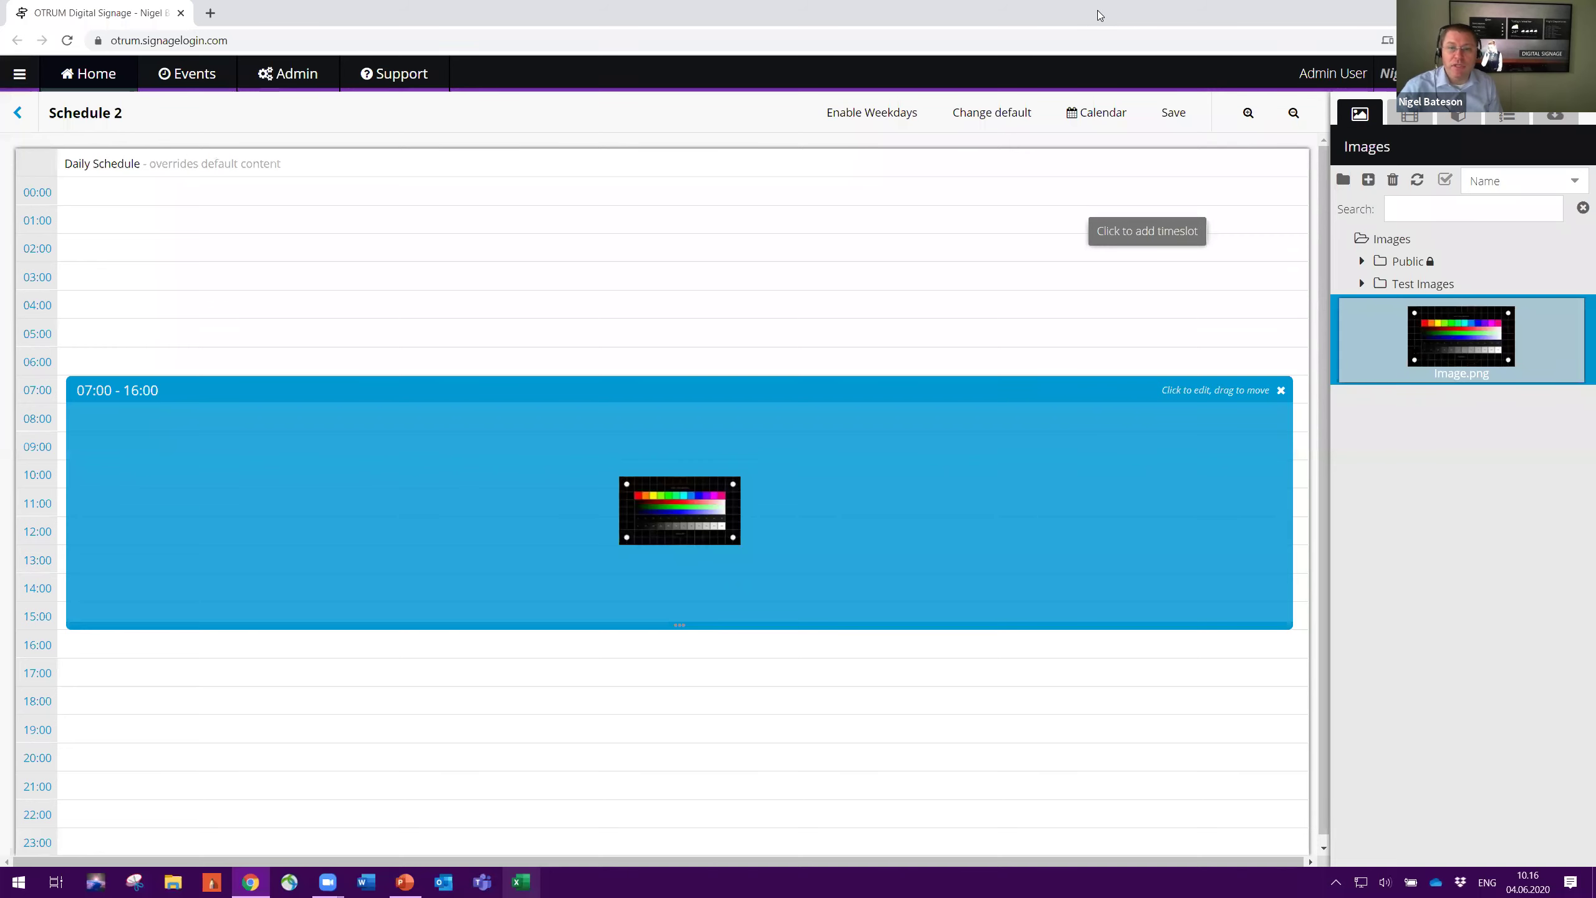
Save Schedule 2 and immediately push the update to its connected screen
click(1173, 113)
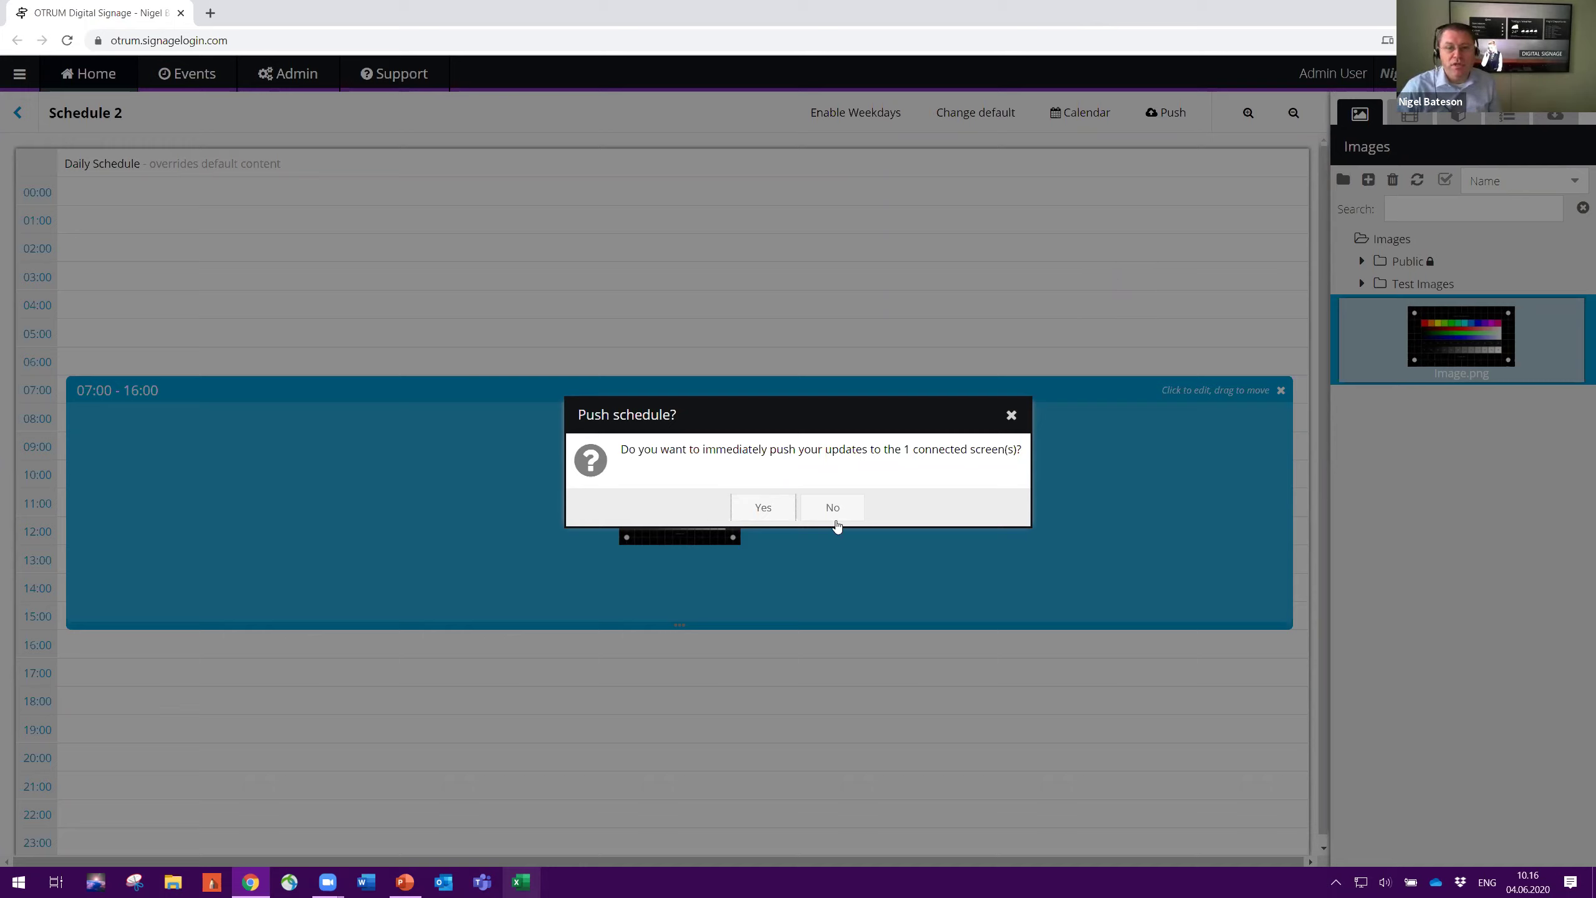
click(763, 510)
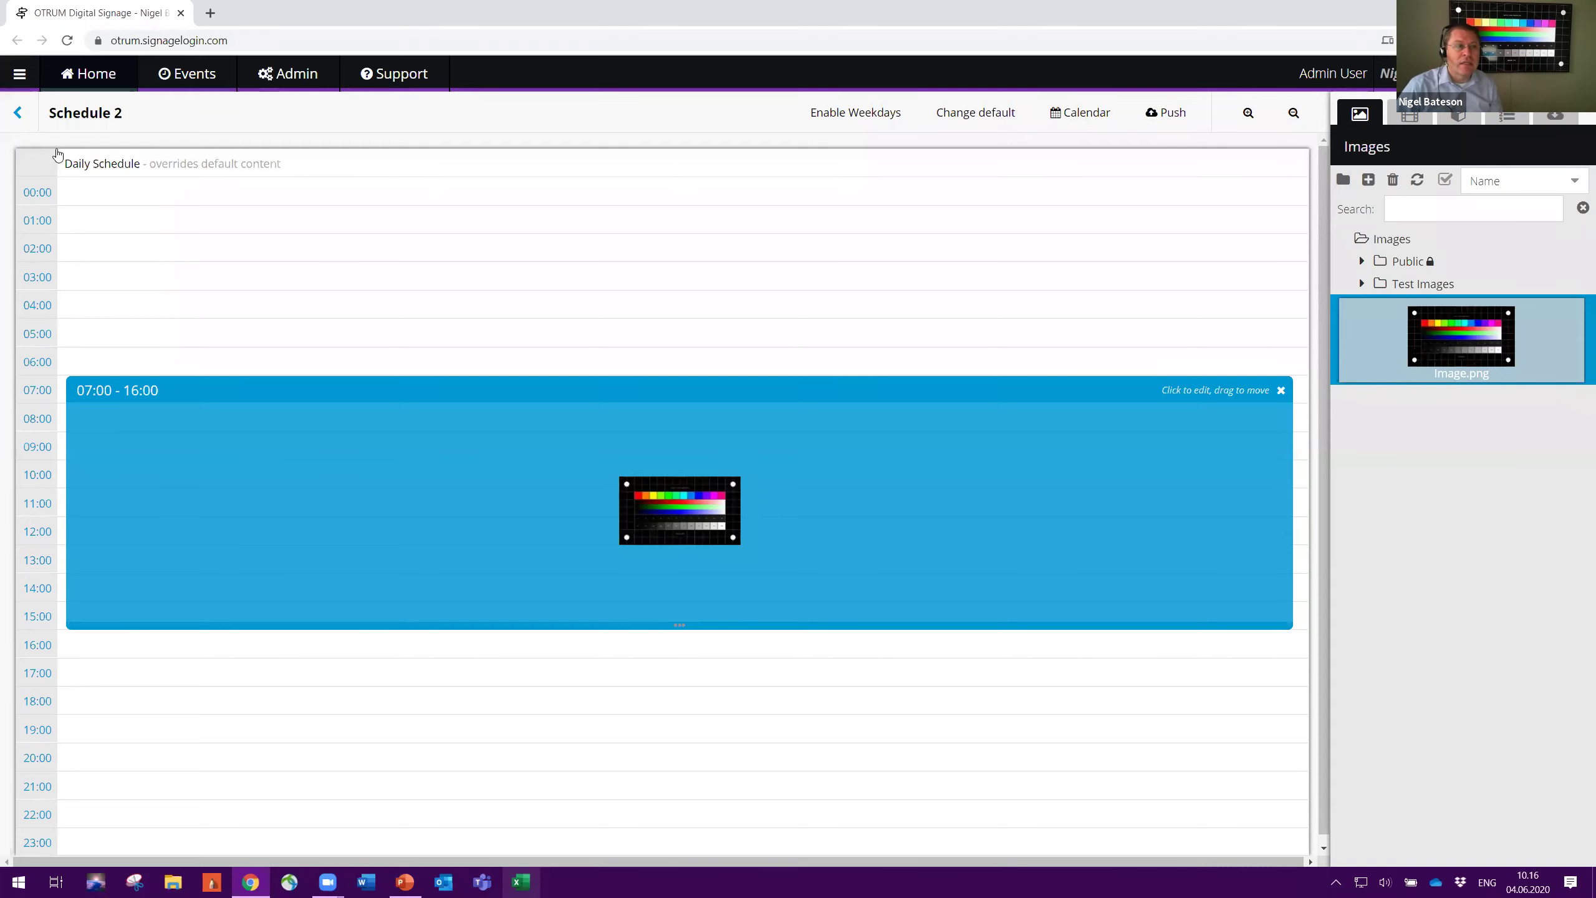
Return to the schedule overview and move Screen 1 into Schedule 2
click(25, 122)
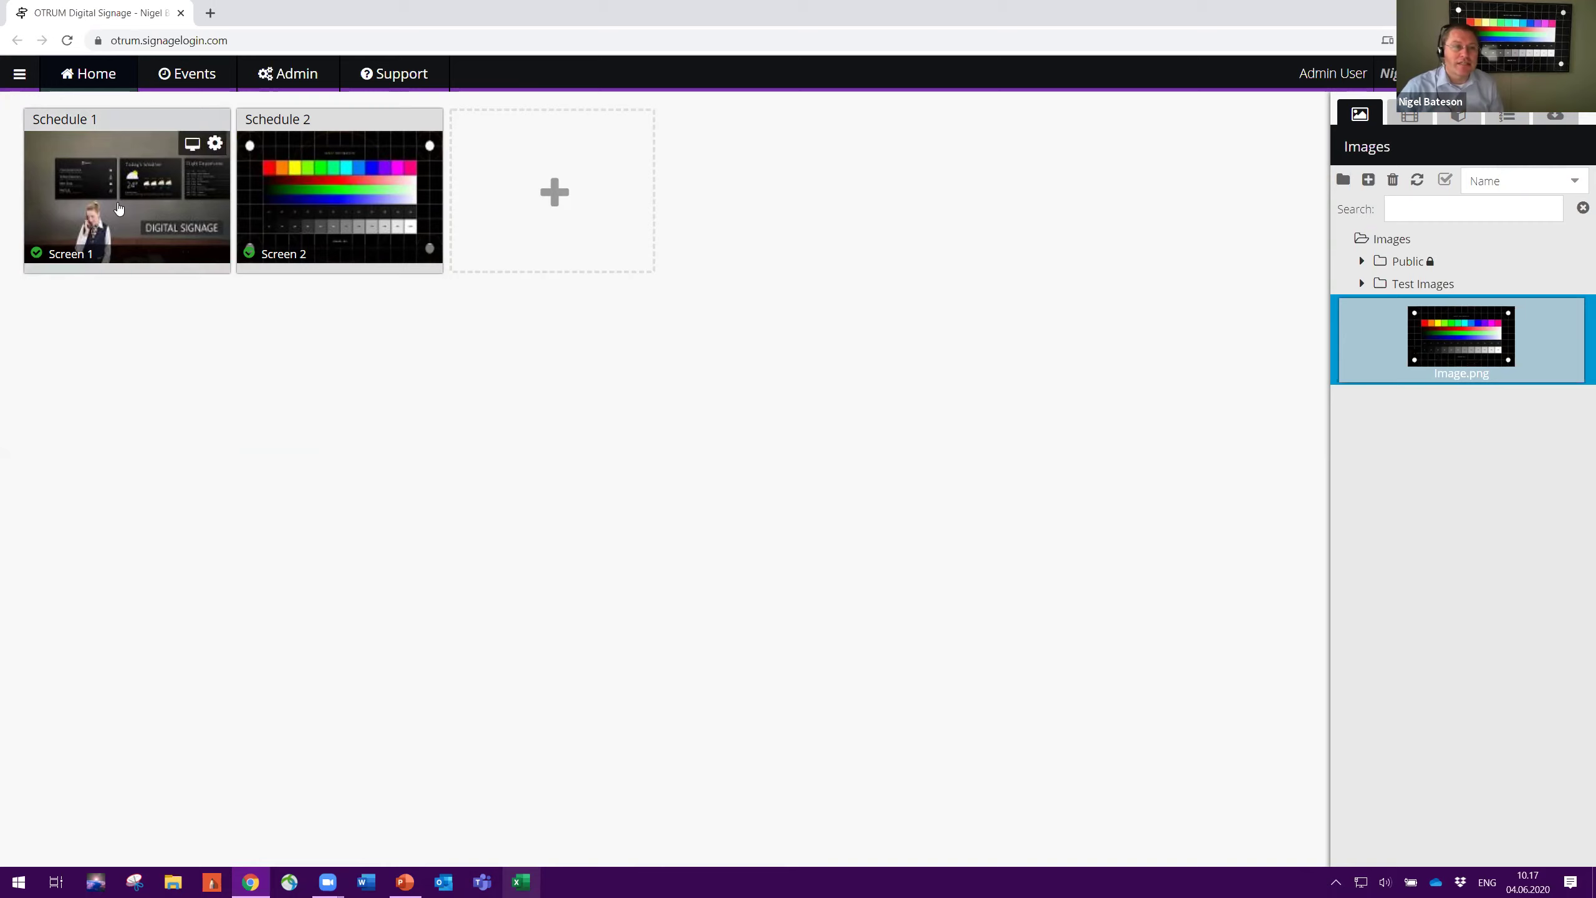
drag(133, 211, 328, 206)
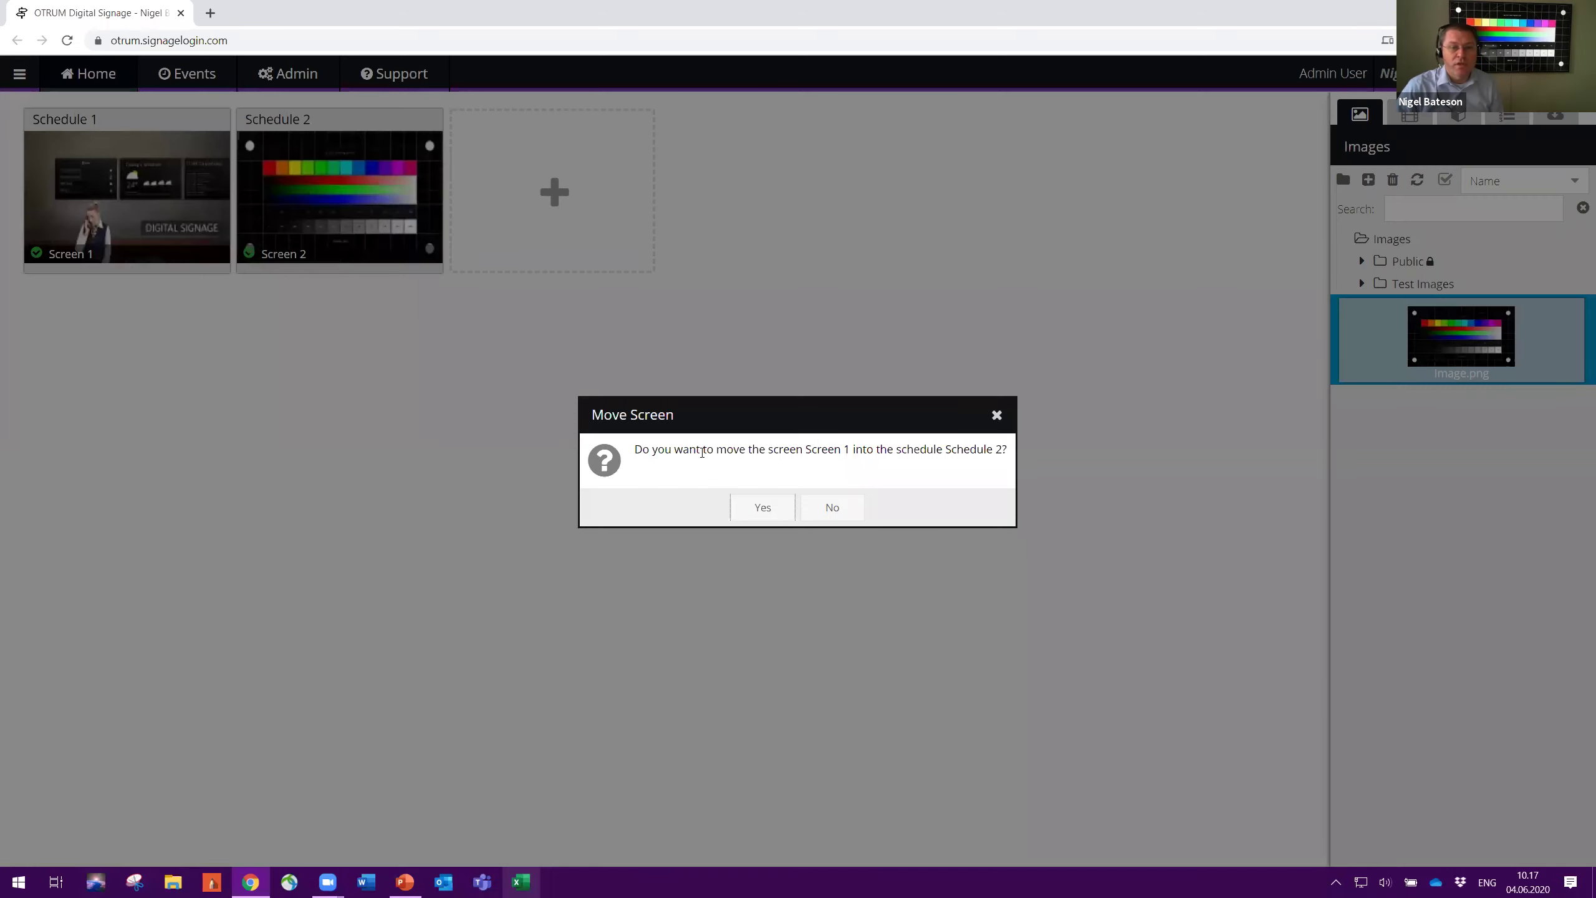
click(765, 508)
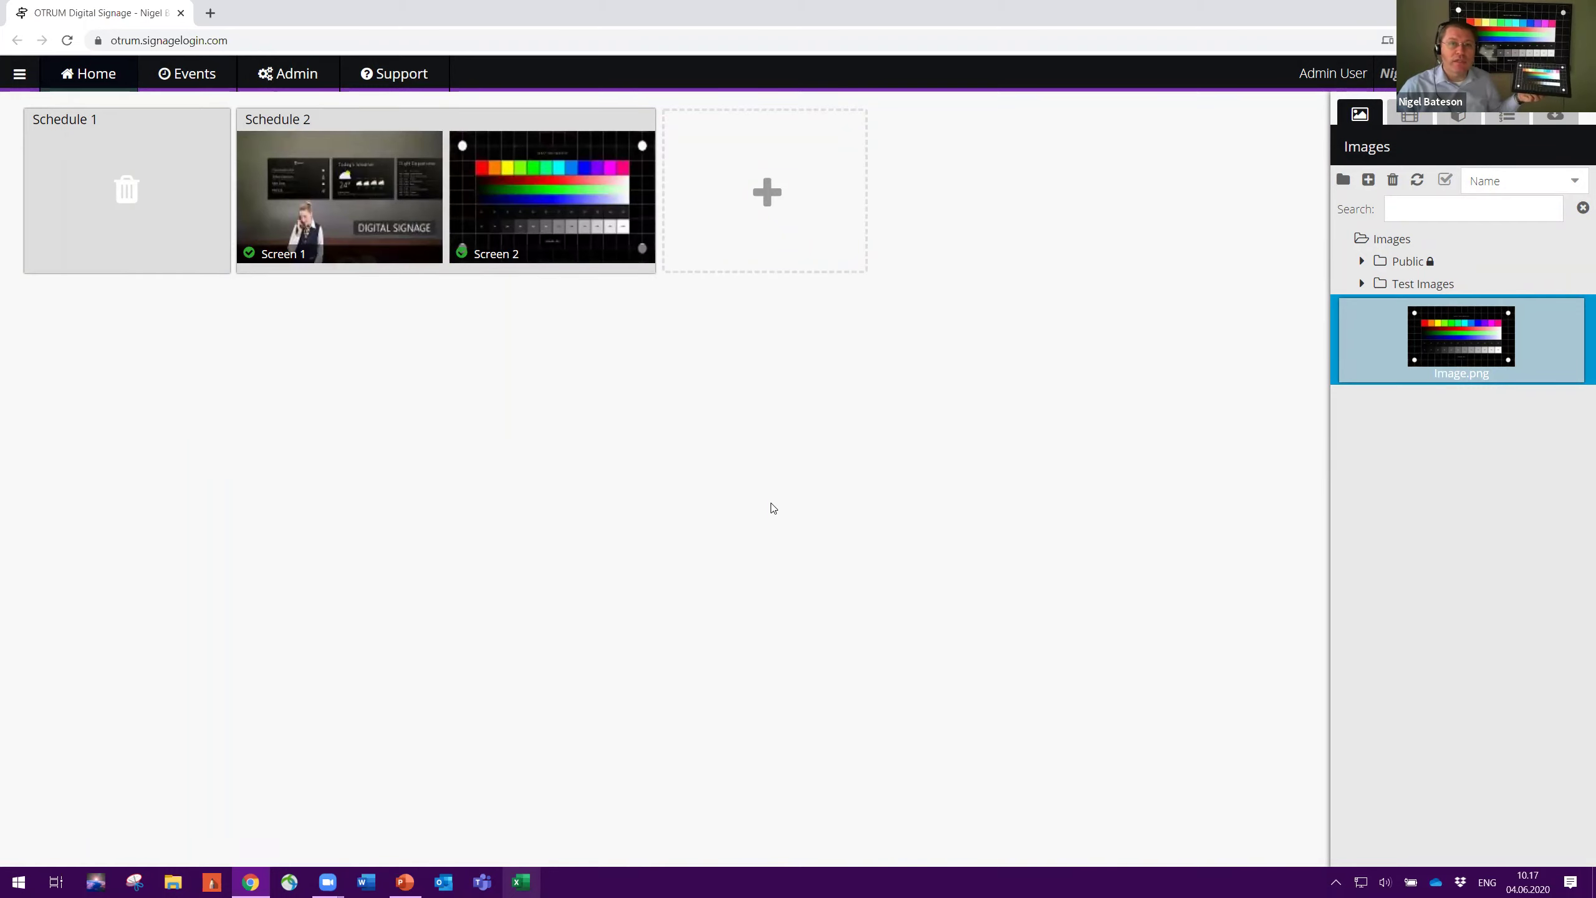
Replace the Image.png timeslot in Schedule 2 with 1B6I0292.jpg from the Test Images folder, running 02:00 to 24:00
click(465, 213)
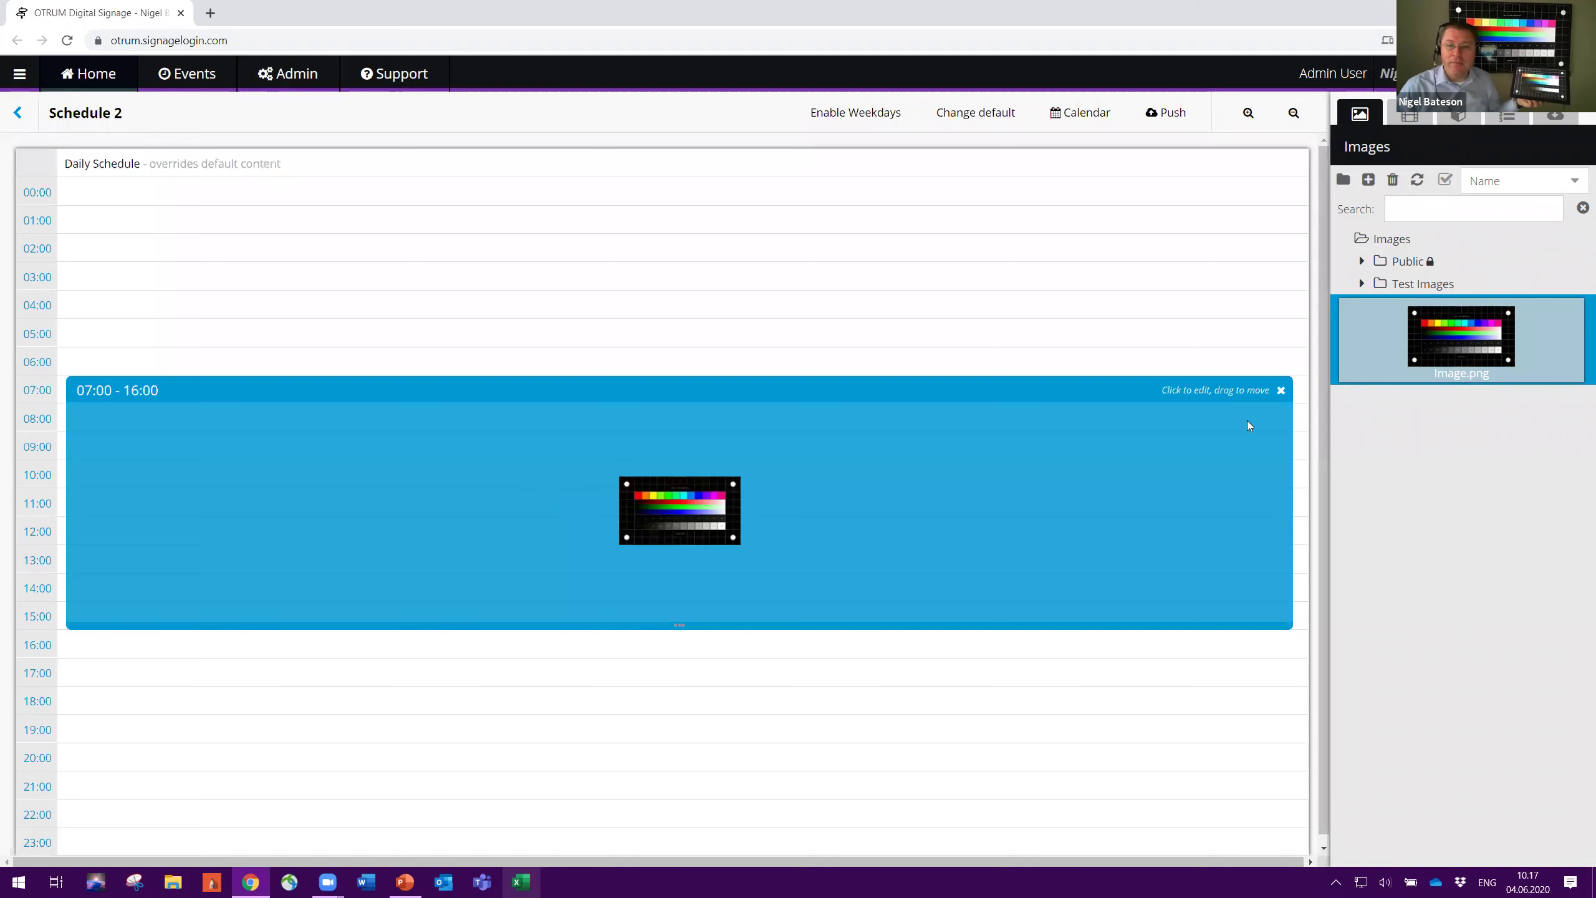
click(1281, 391)
click(772, 505)
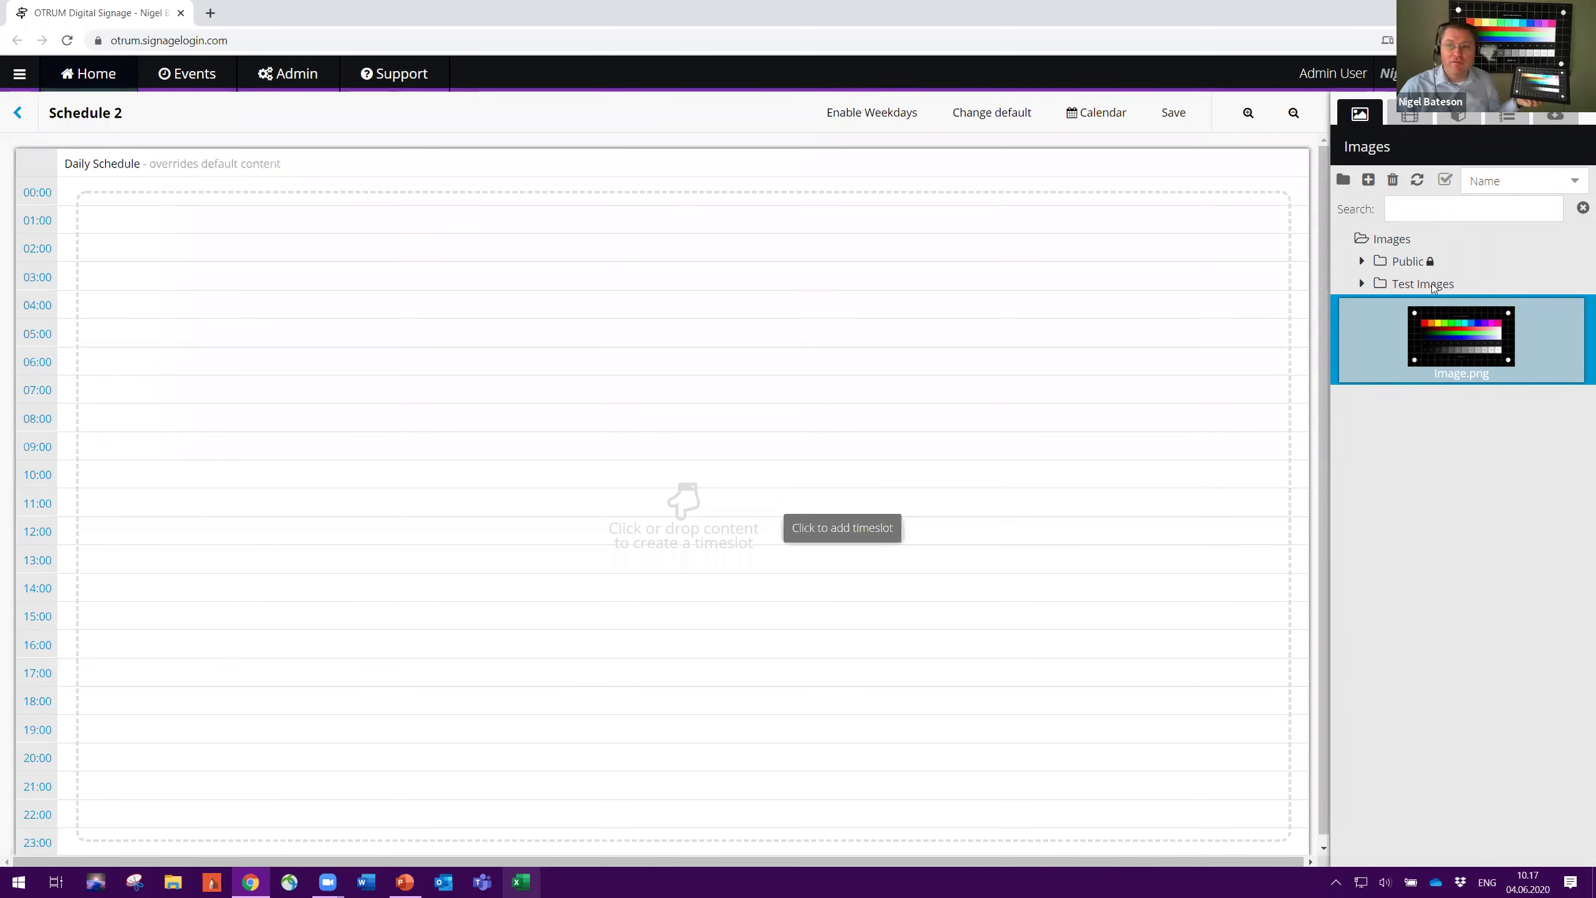
click(1362, 284)
drag(1463, 428, 1195, 257)
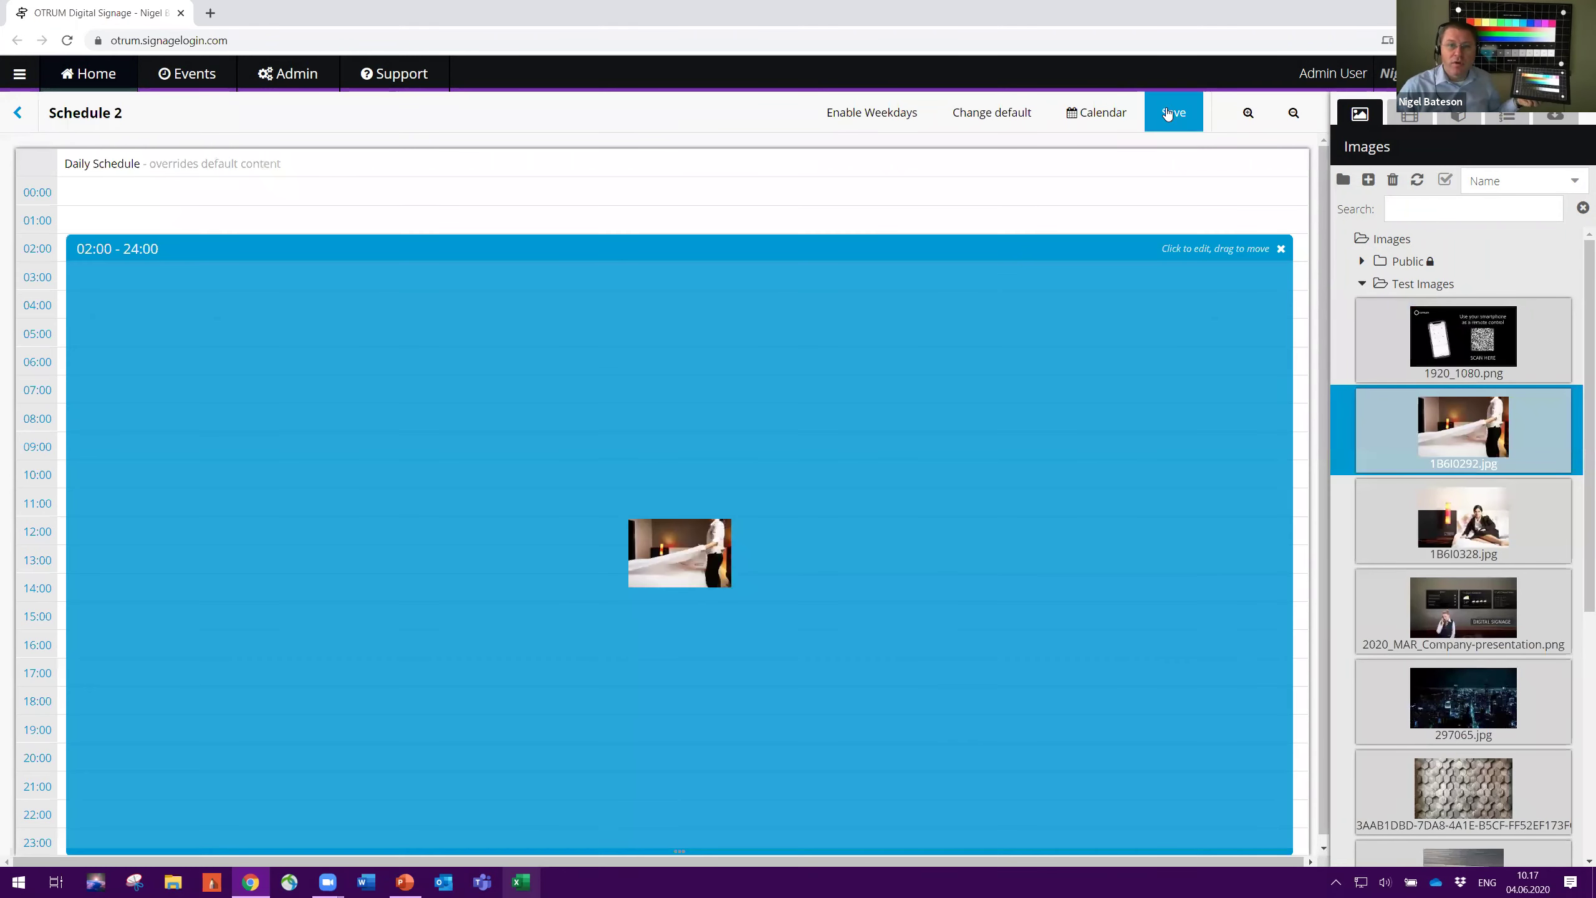
Save the revised Schedule 2 and push it immediately to both connected screens
click(1173, 111)
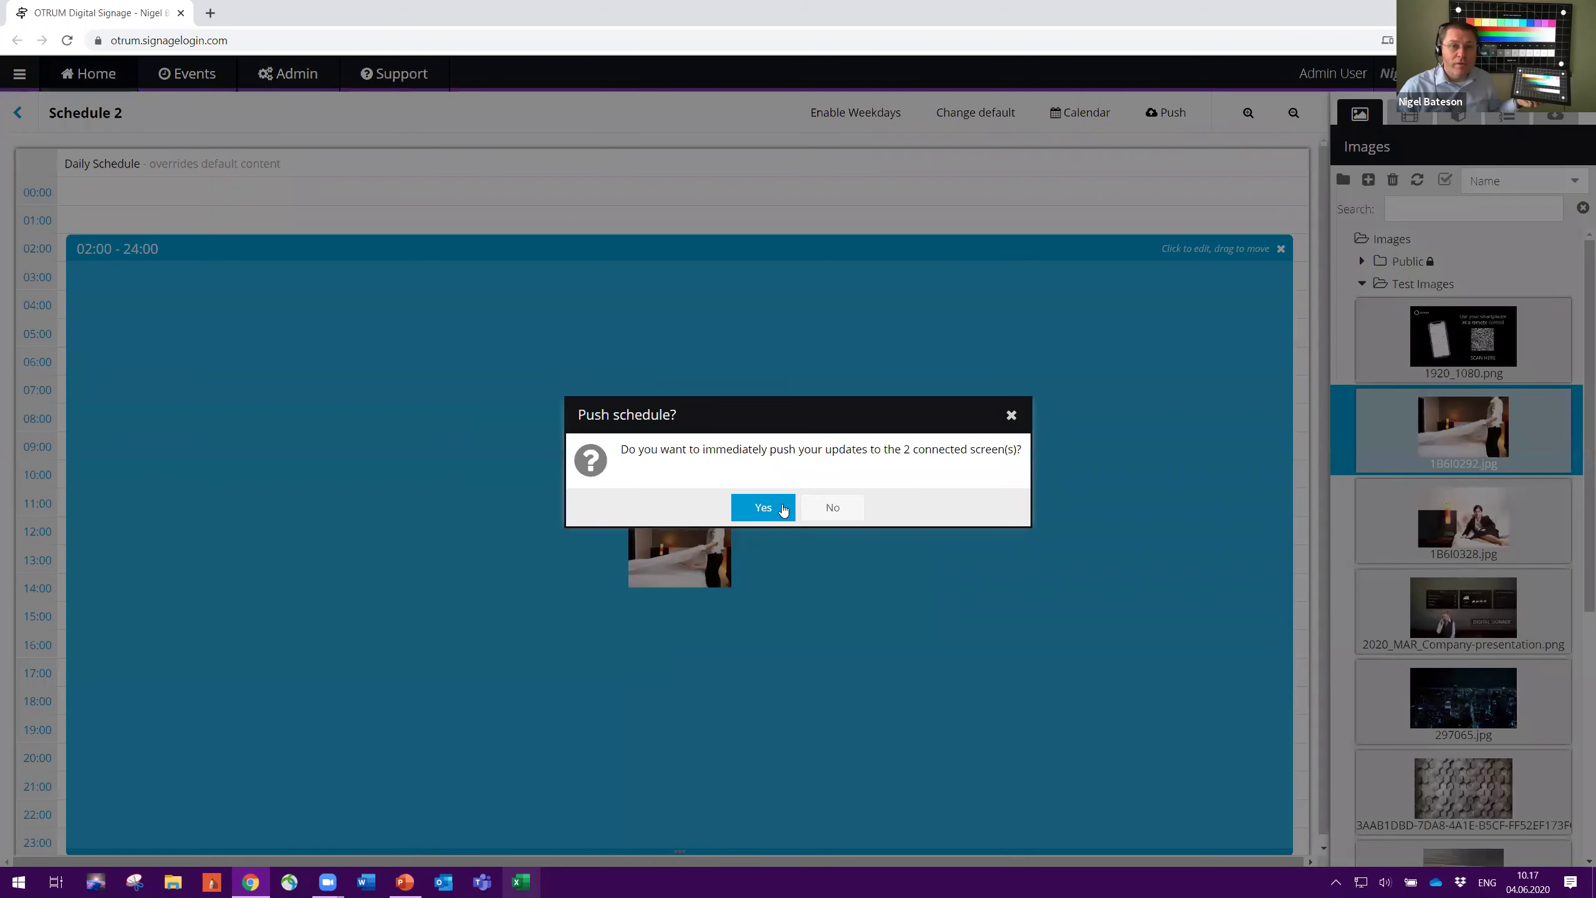
click(784, 510)
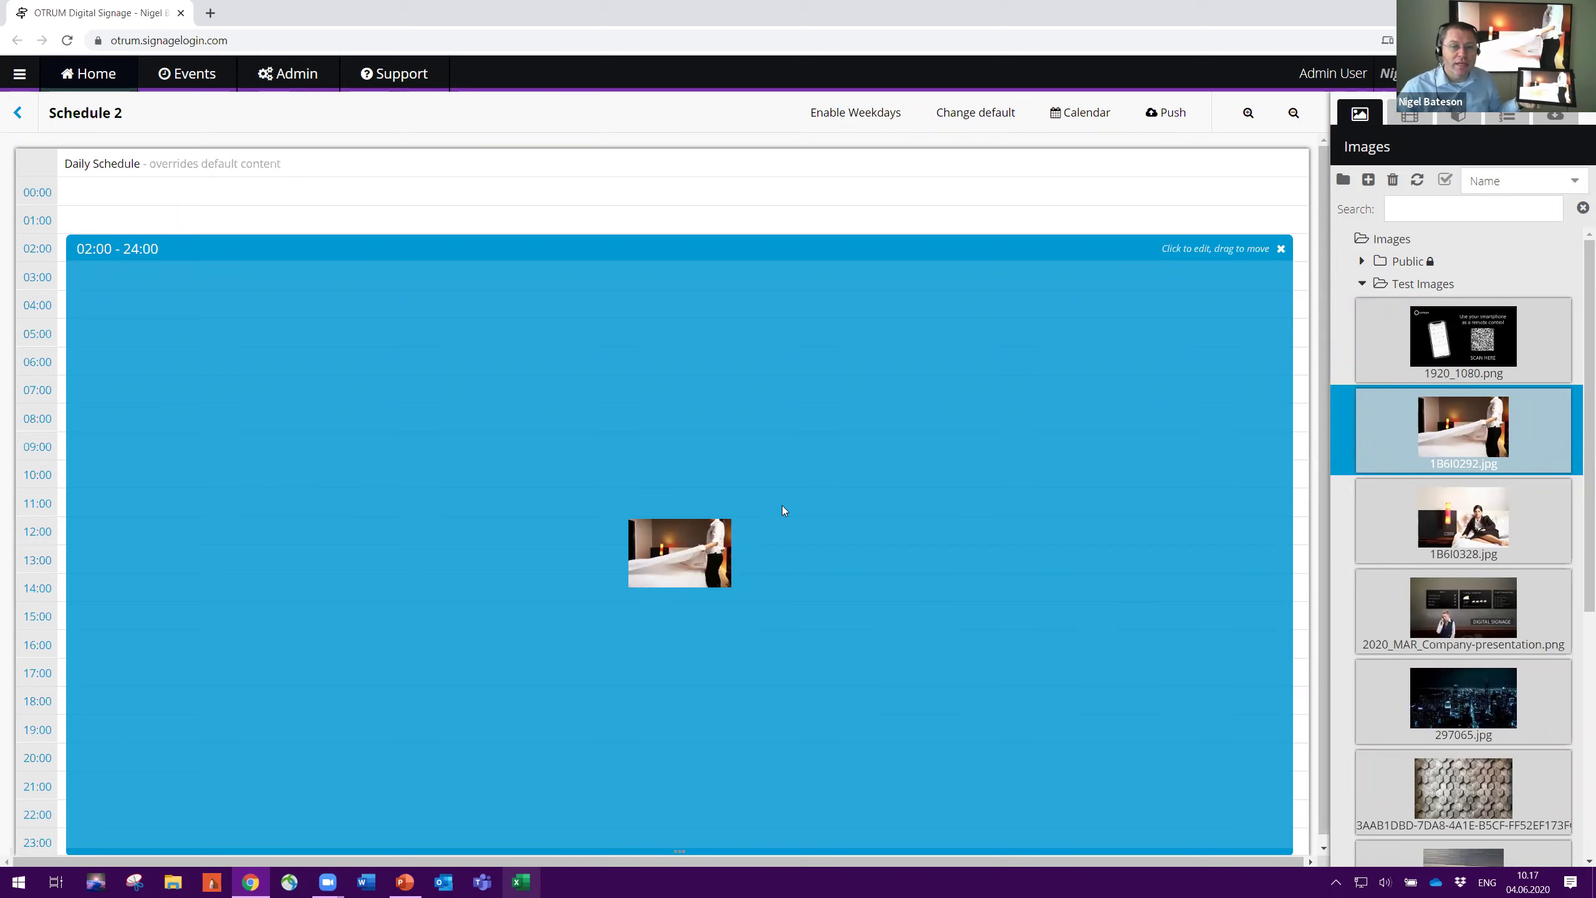
Go back to the schedule overview and move Screen 2 into the empty Schedule 1
click(25, 108)
mouse_move(303, 227)
mouse_move(506, 229)
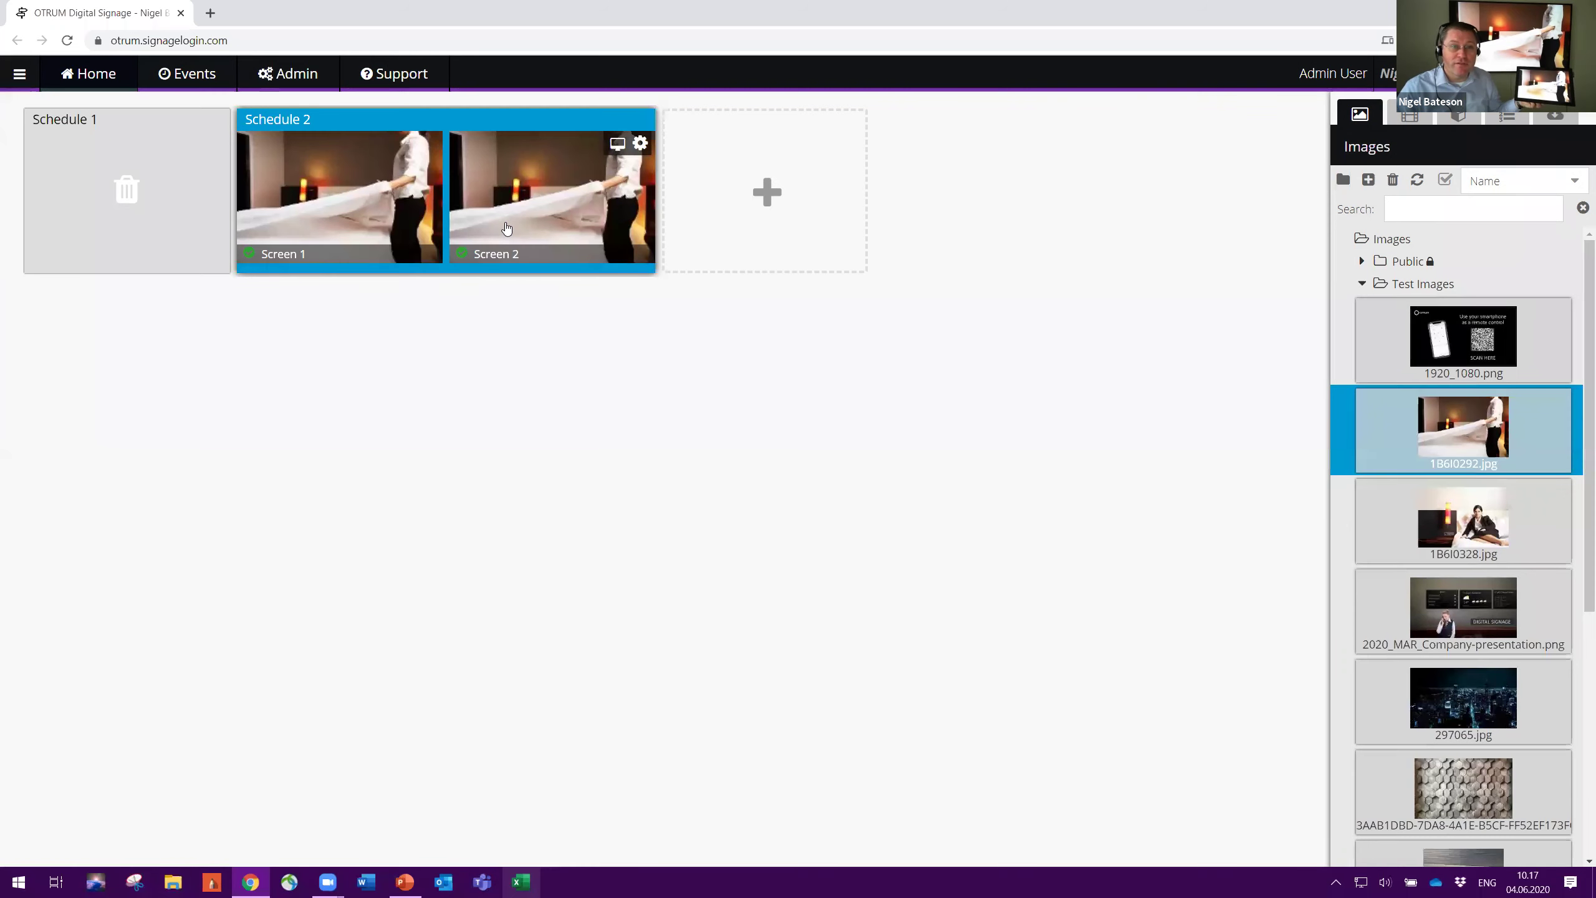
drag(507, 228, 72, 206)
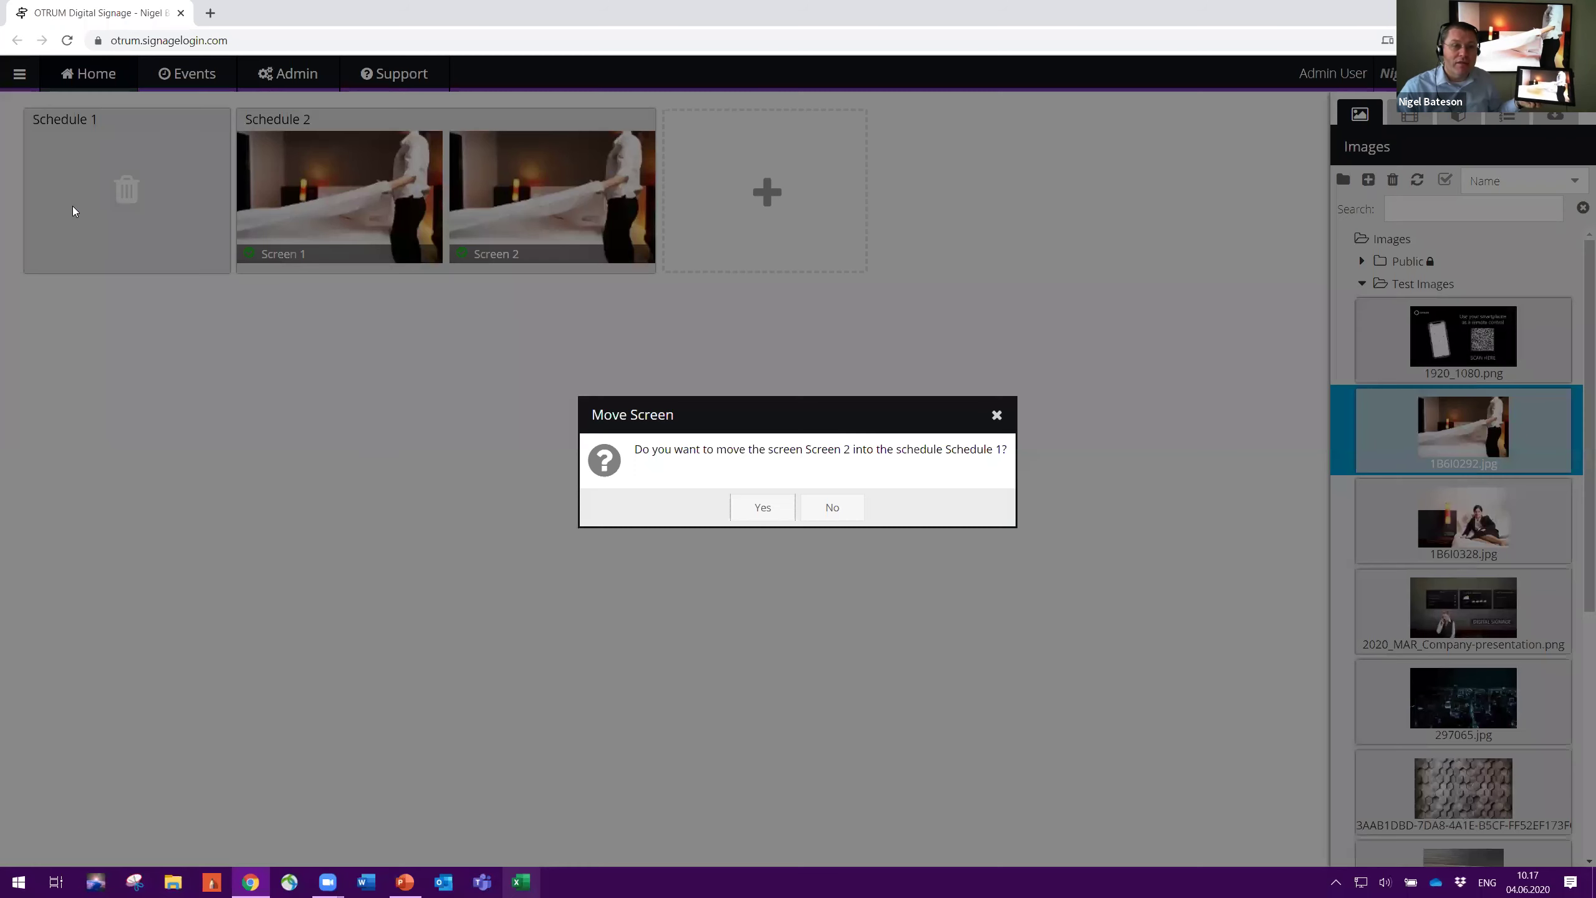
click(785, 511)
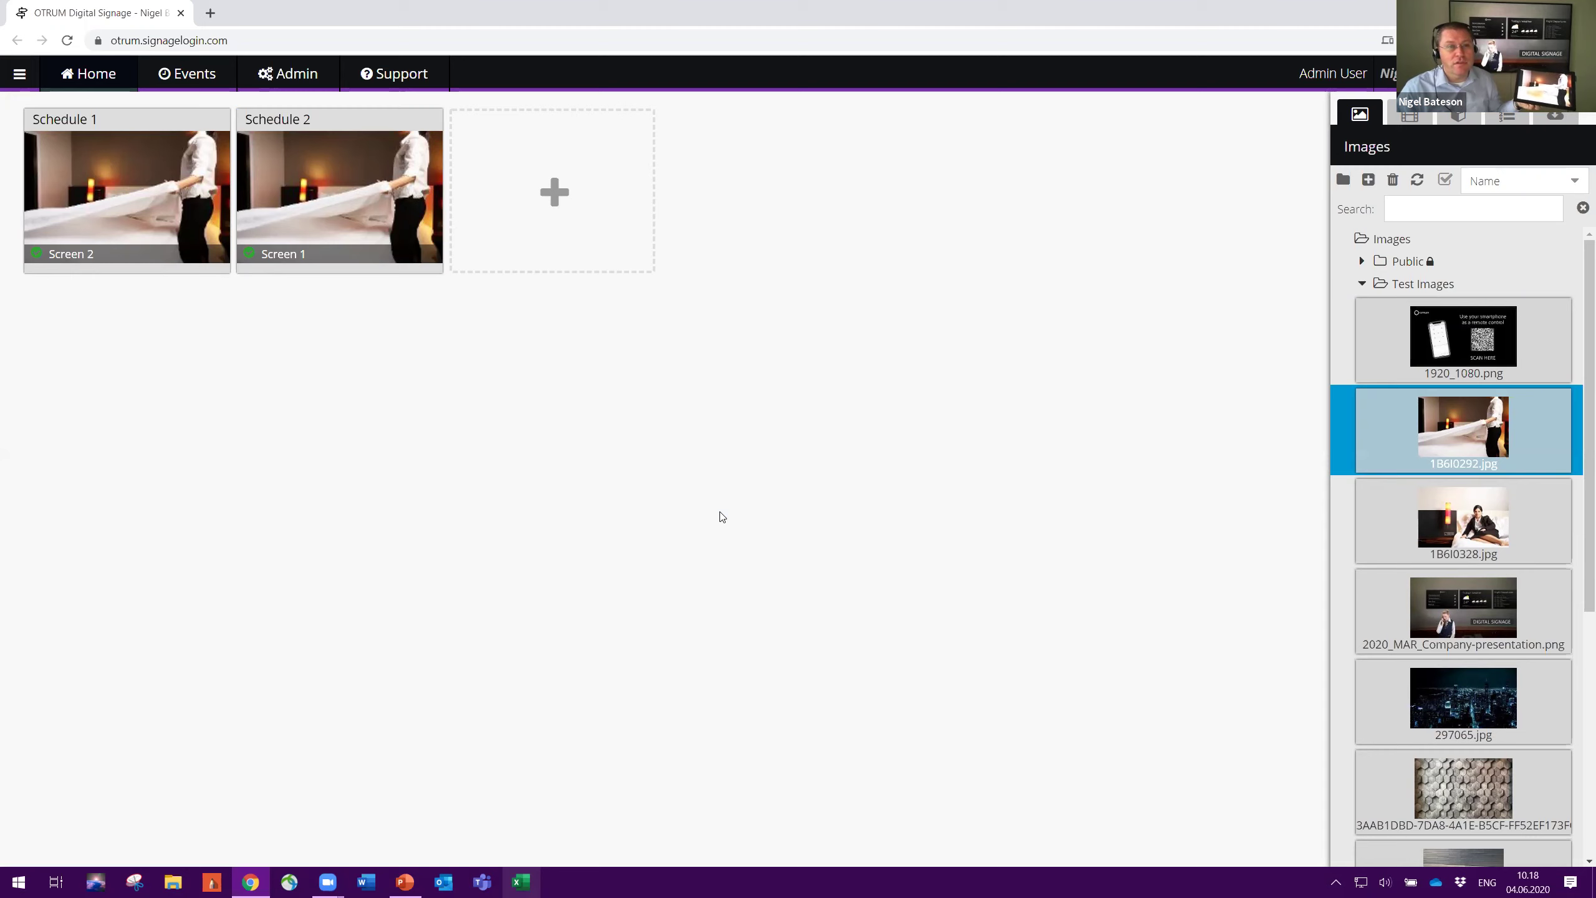
Open Schedule 1 to examine its daily timeslots, return to the overview and check Screen 2's preview
click(105, 227)
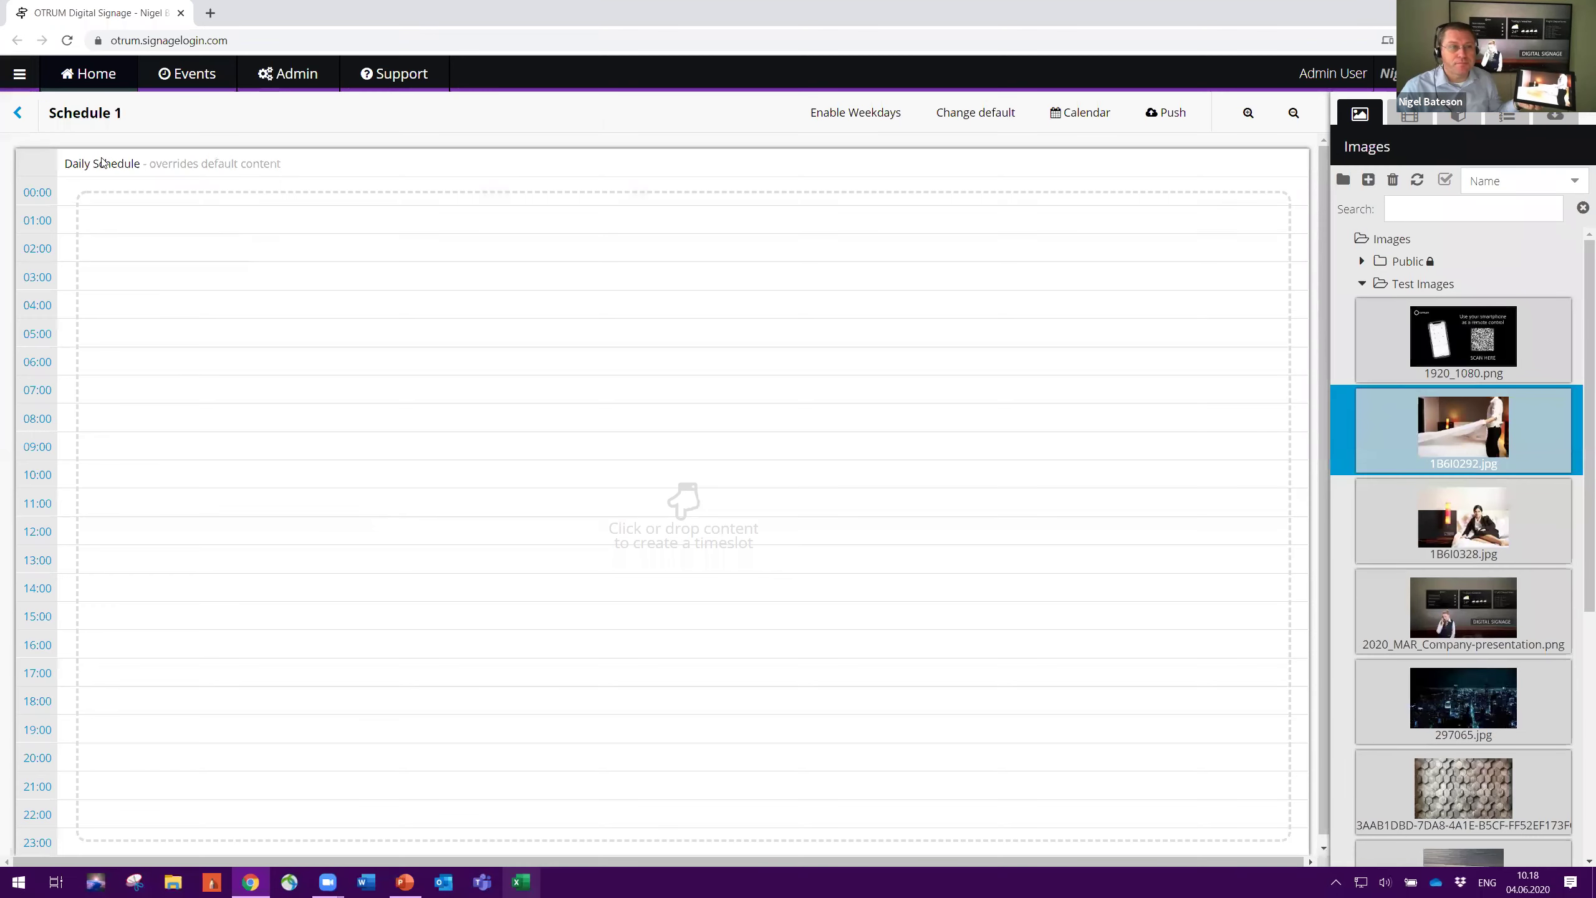
click(19, 113)
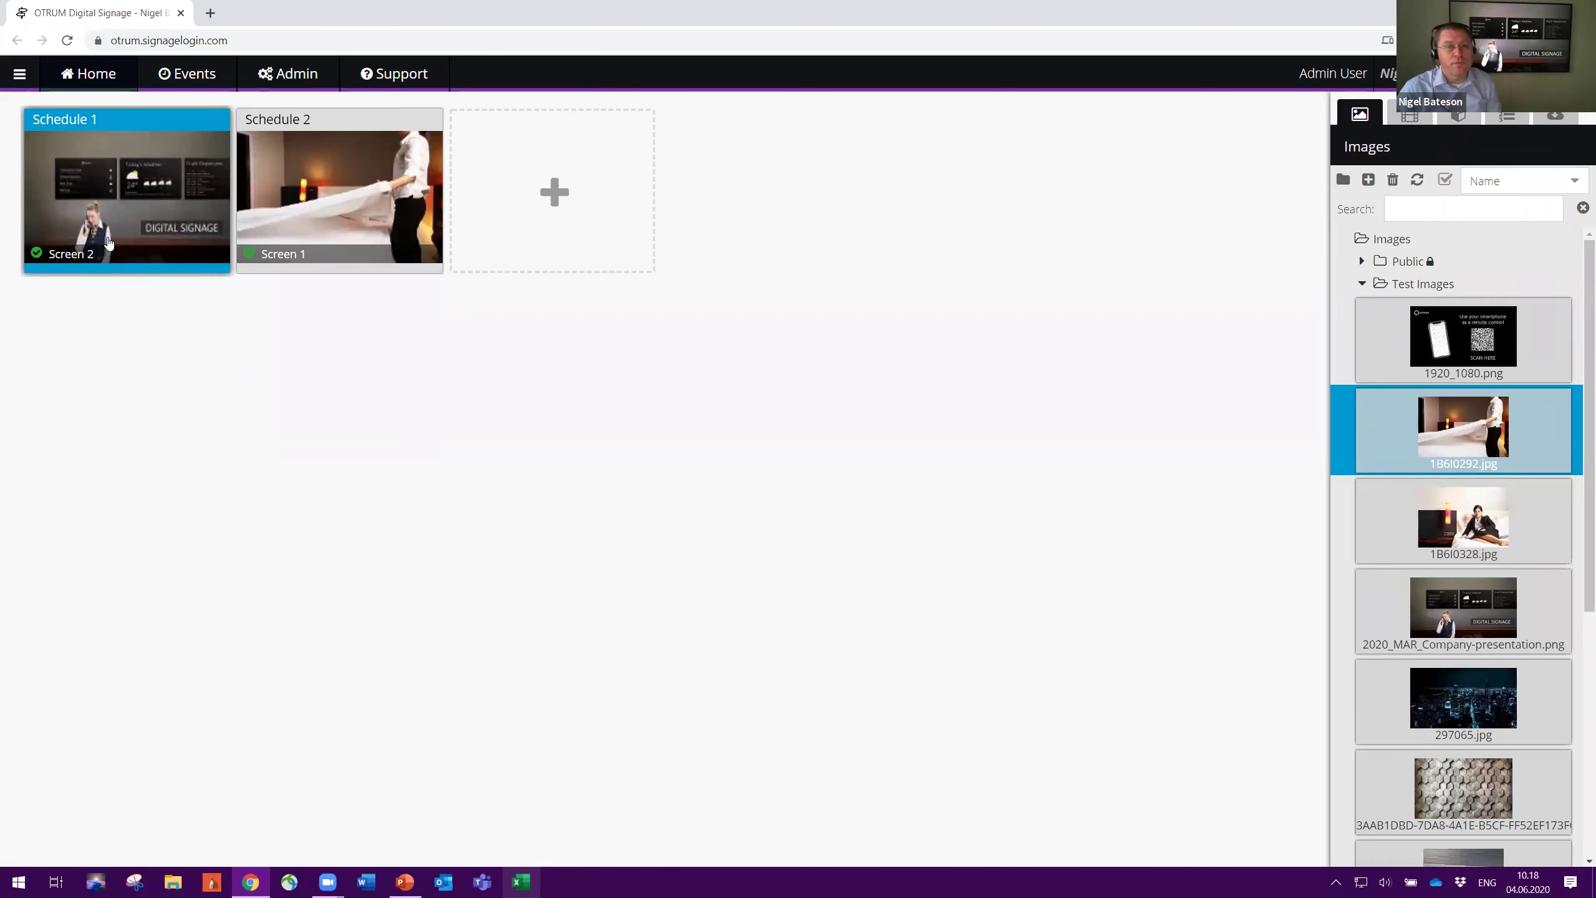
mouse_move(118, 200)
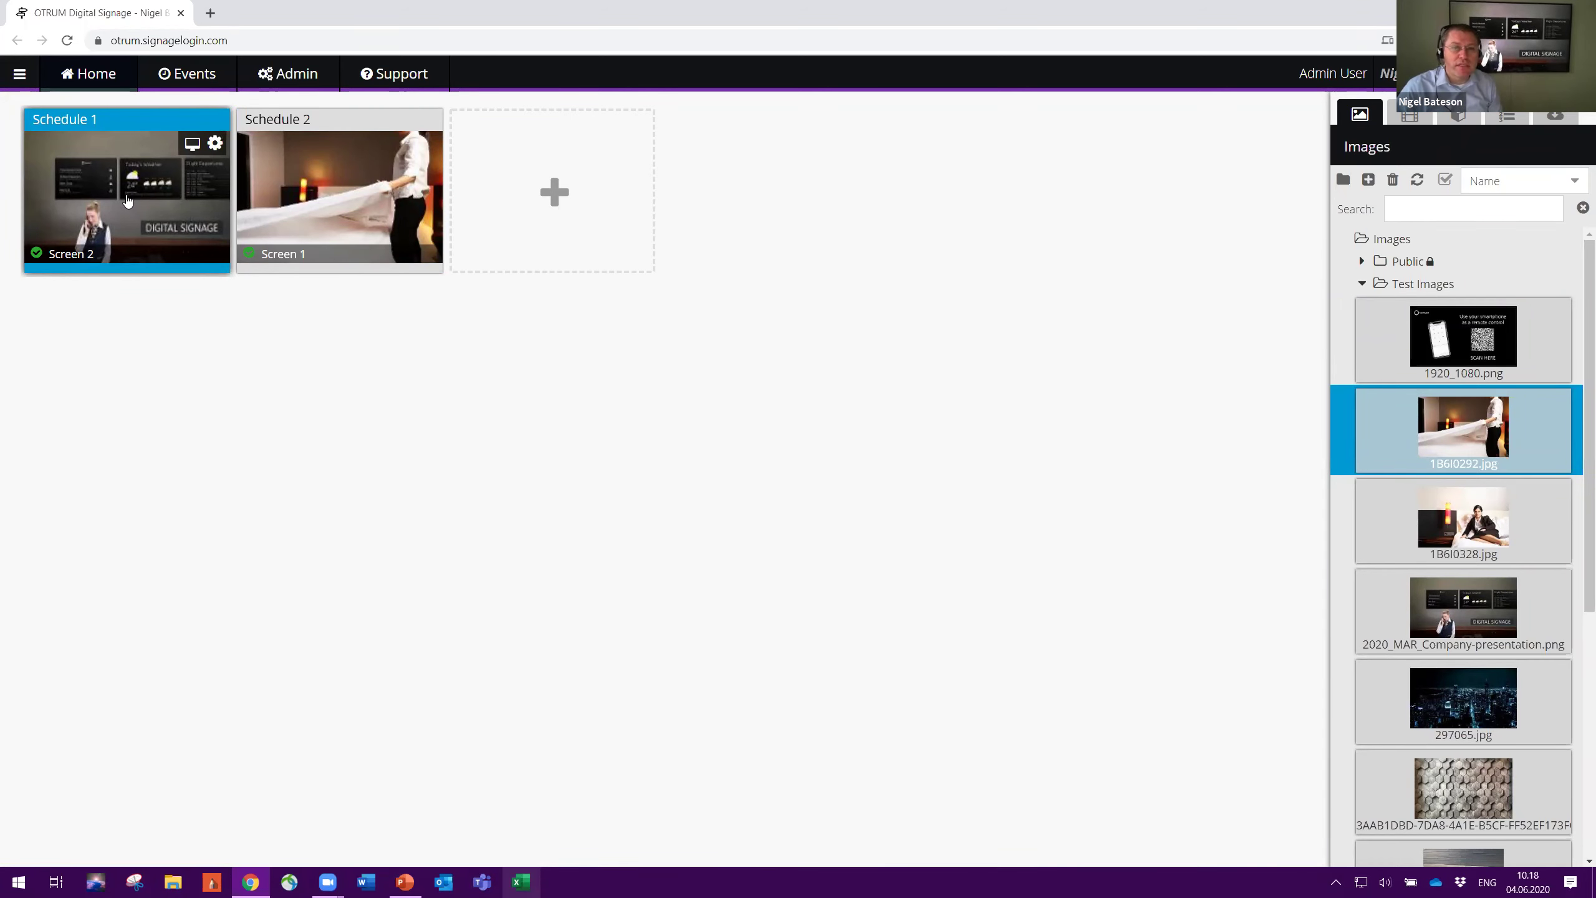
Open Schedule 1 and create a 07:00–18:00 daily timeslot containing 1B6I0292.jpg, 1B6I0328.jpg and 2020_MAR_Company-presentation.png from Test Images
click(128, 200)
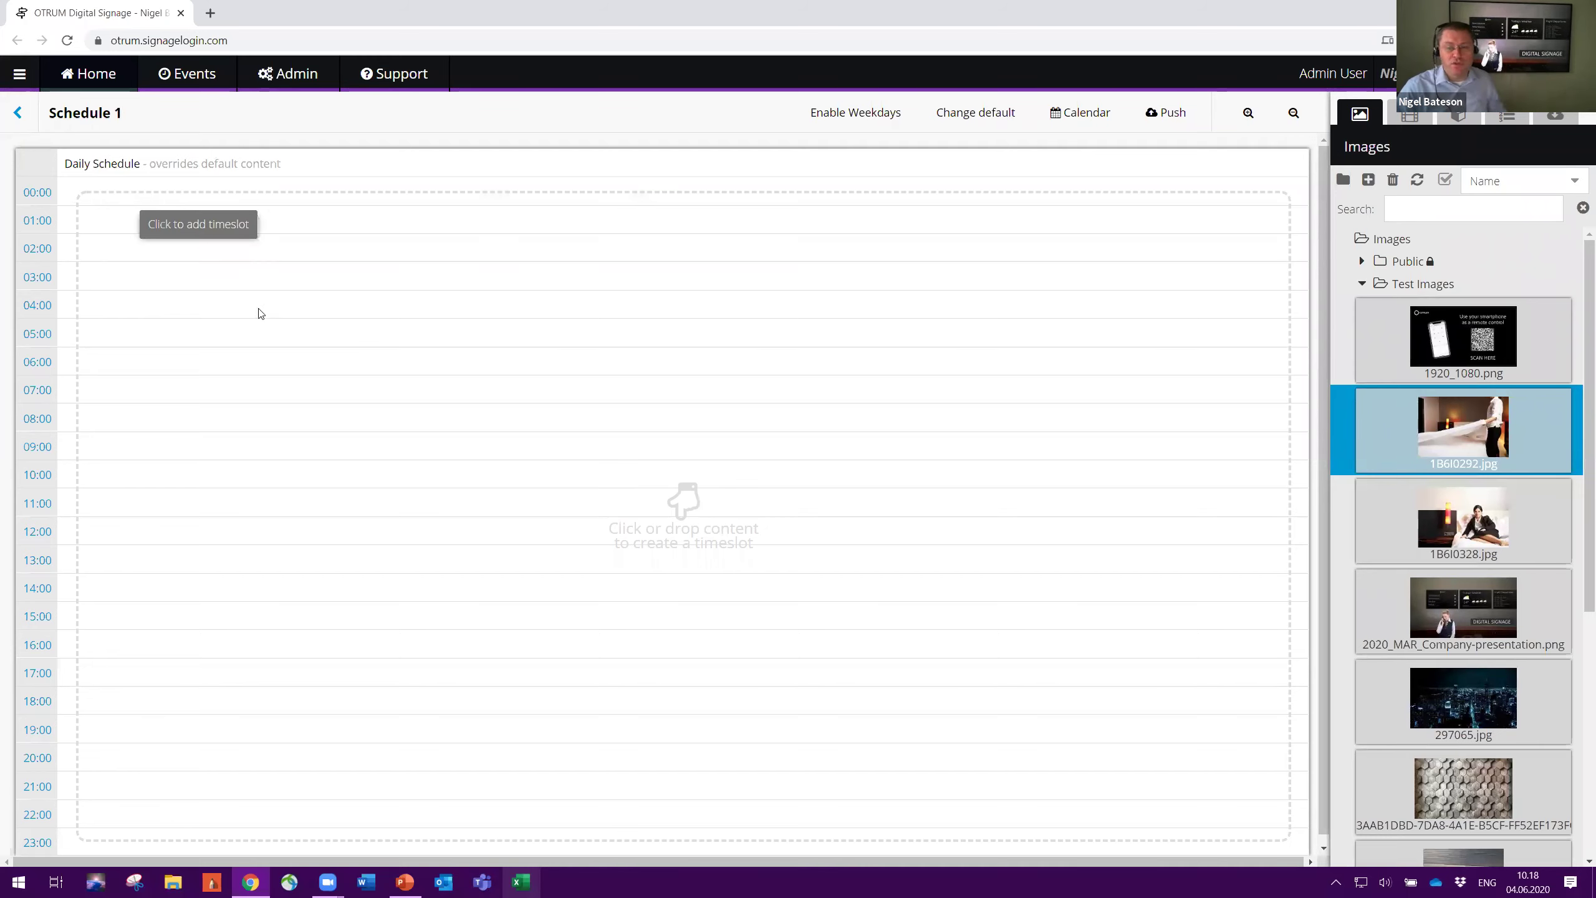
click(1362, 284)
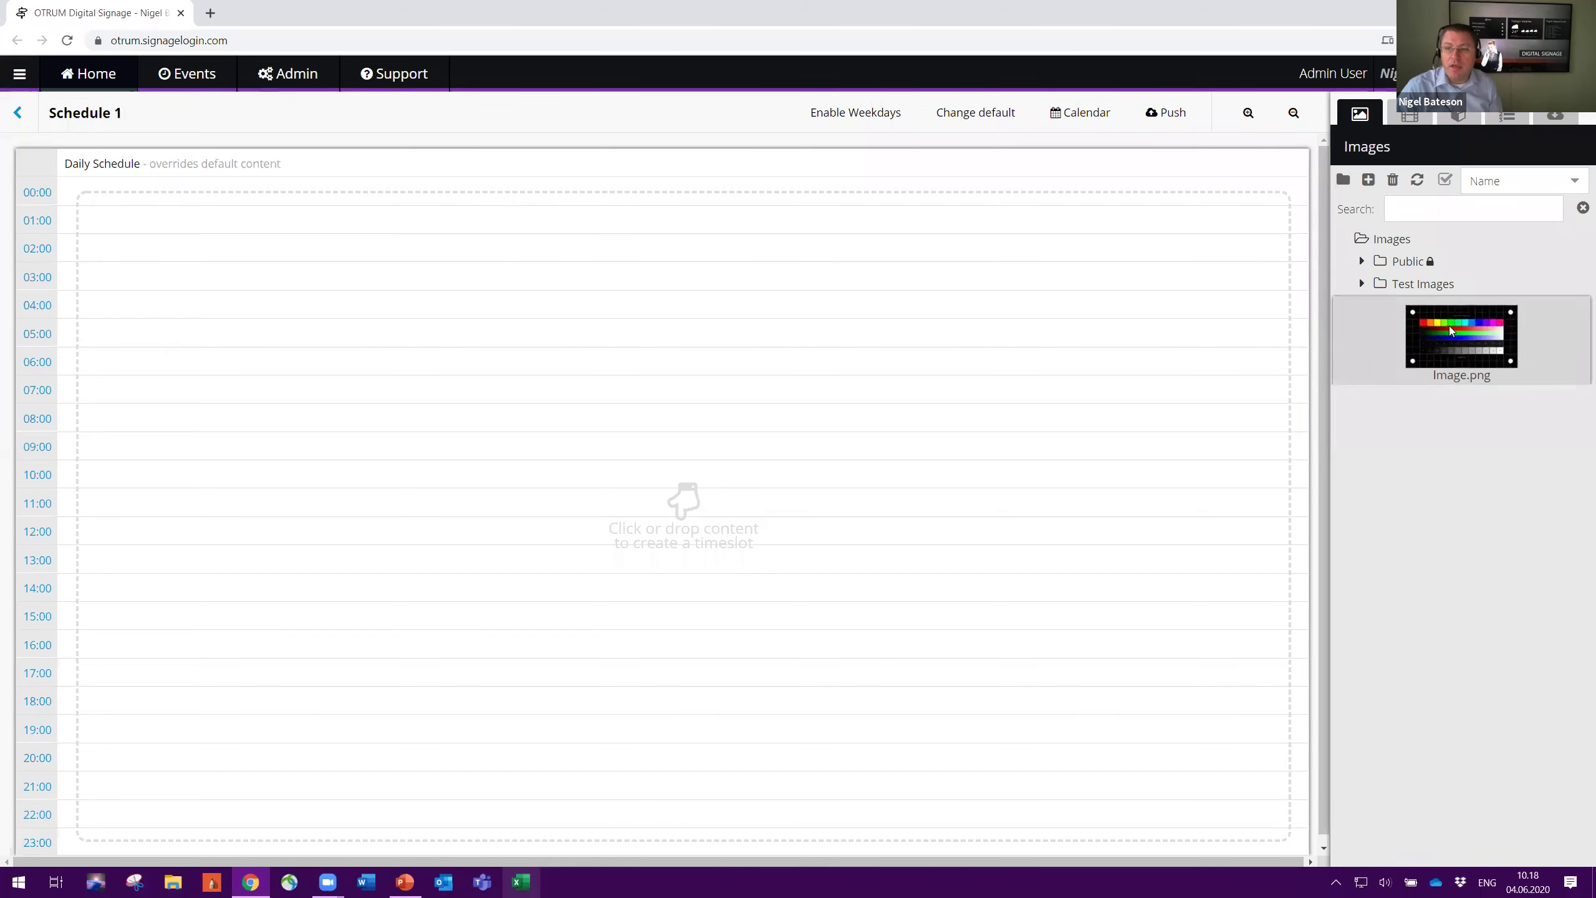
click(1363, 284)
drag(1440, 409, 1286, 412)
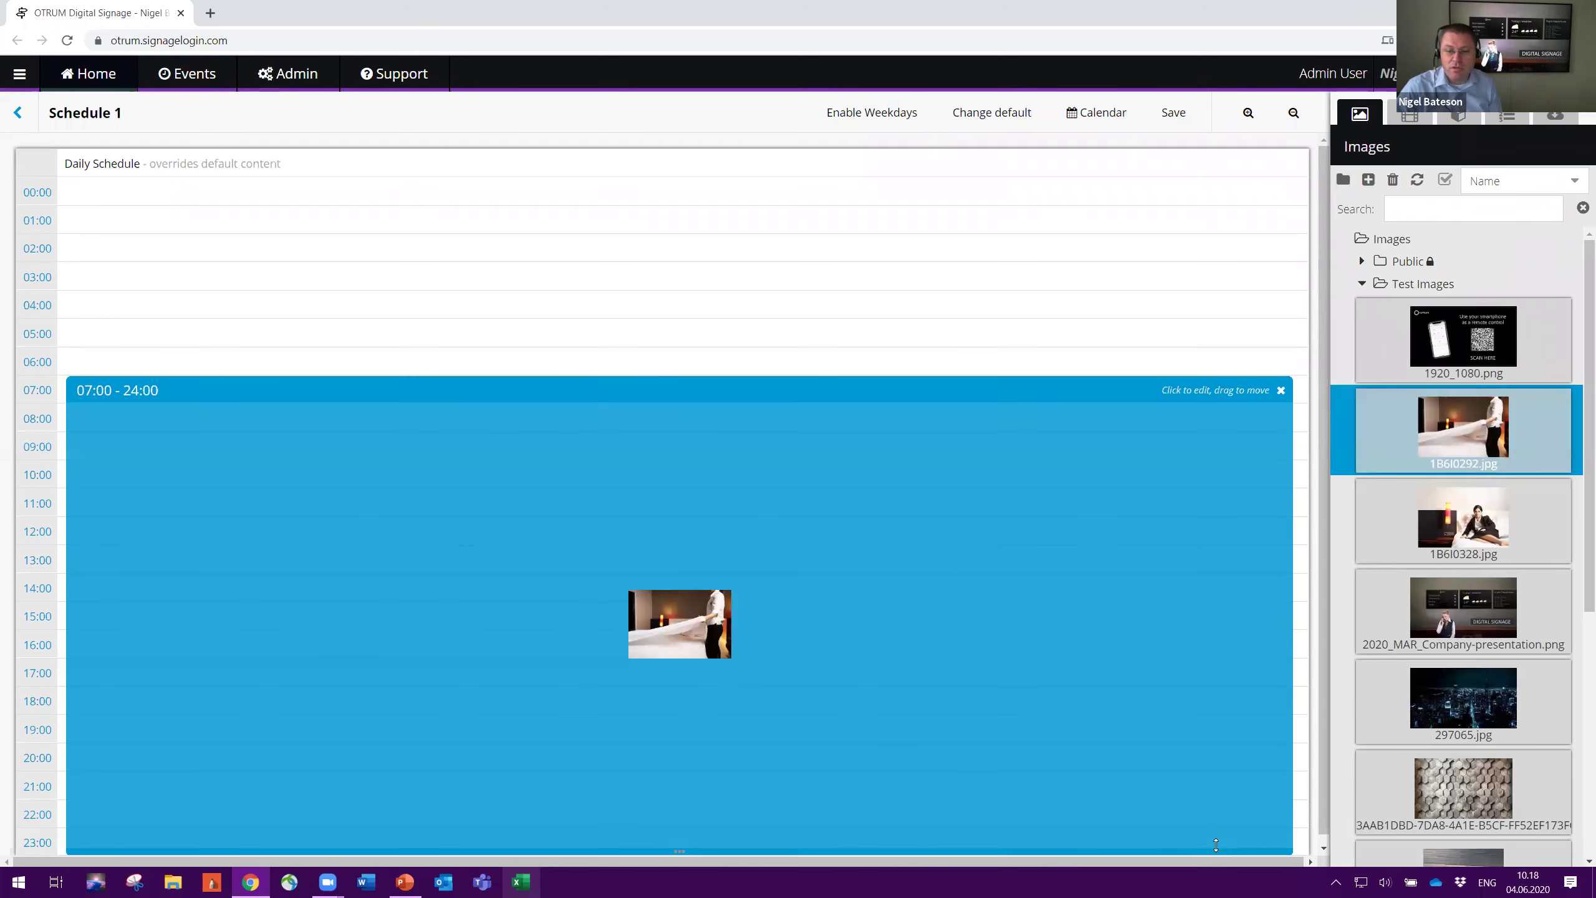
drag(1214, 681, 1214, 684)
drag(1464, 517, 1182, 534)
drag(1464, 607, 1170, 576)
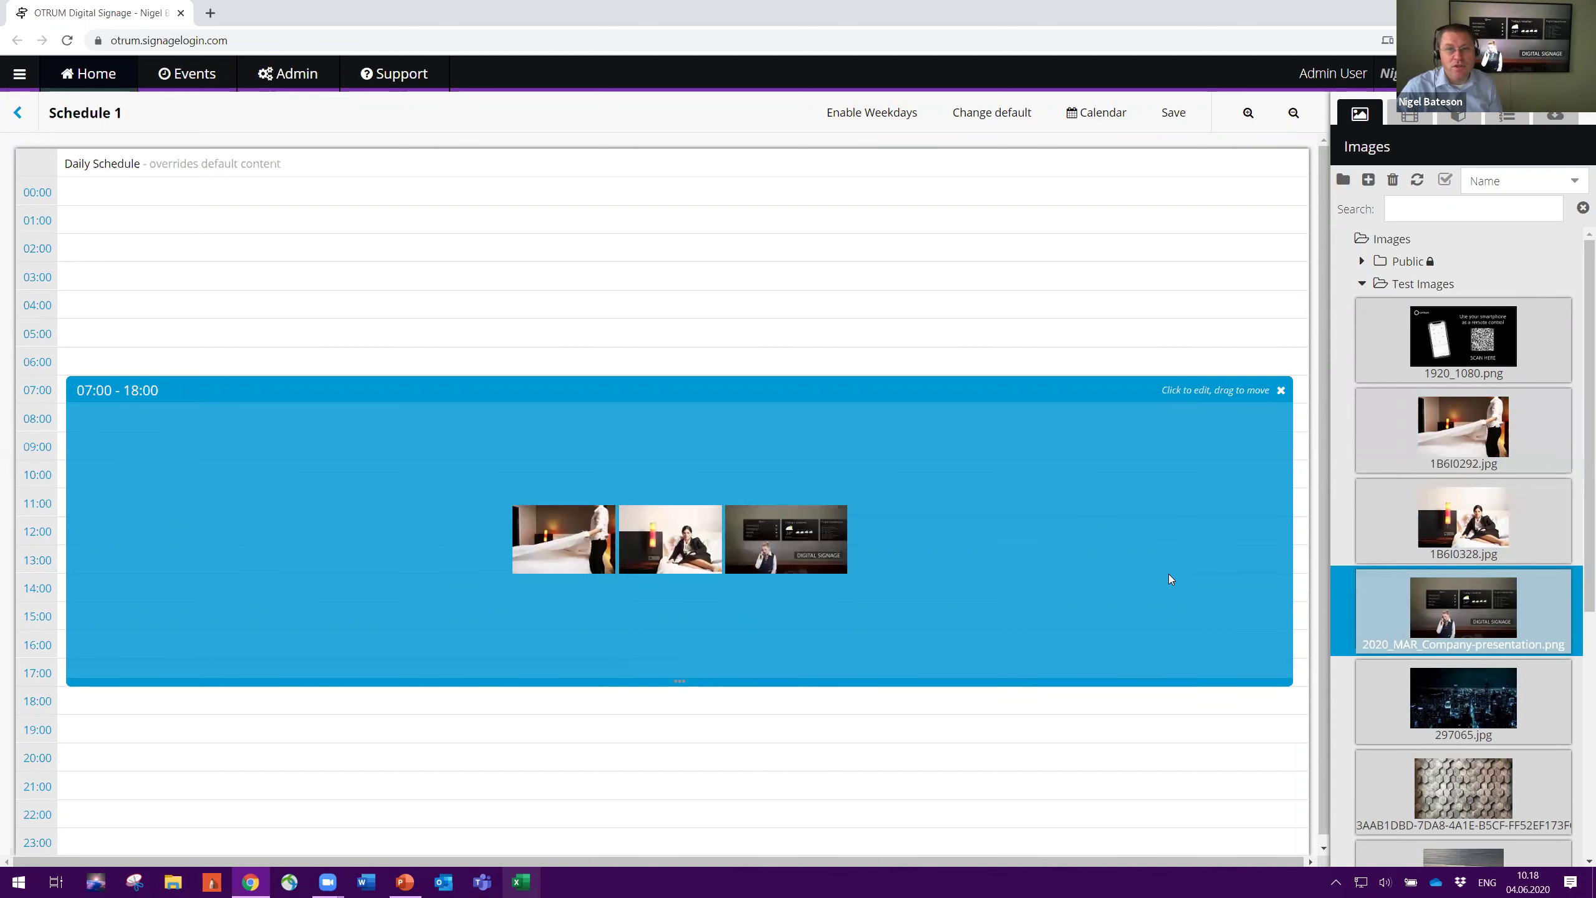
Set the display duration of all three images in the 07:00–18:00 timeslot to 5 seconds and save Schedule 1
click(947, 499)
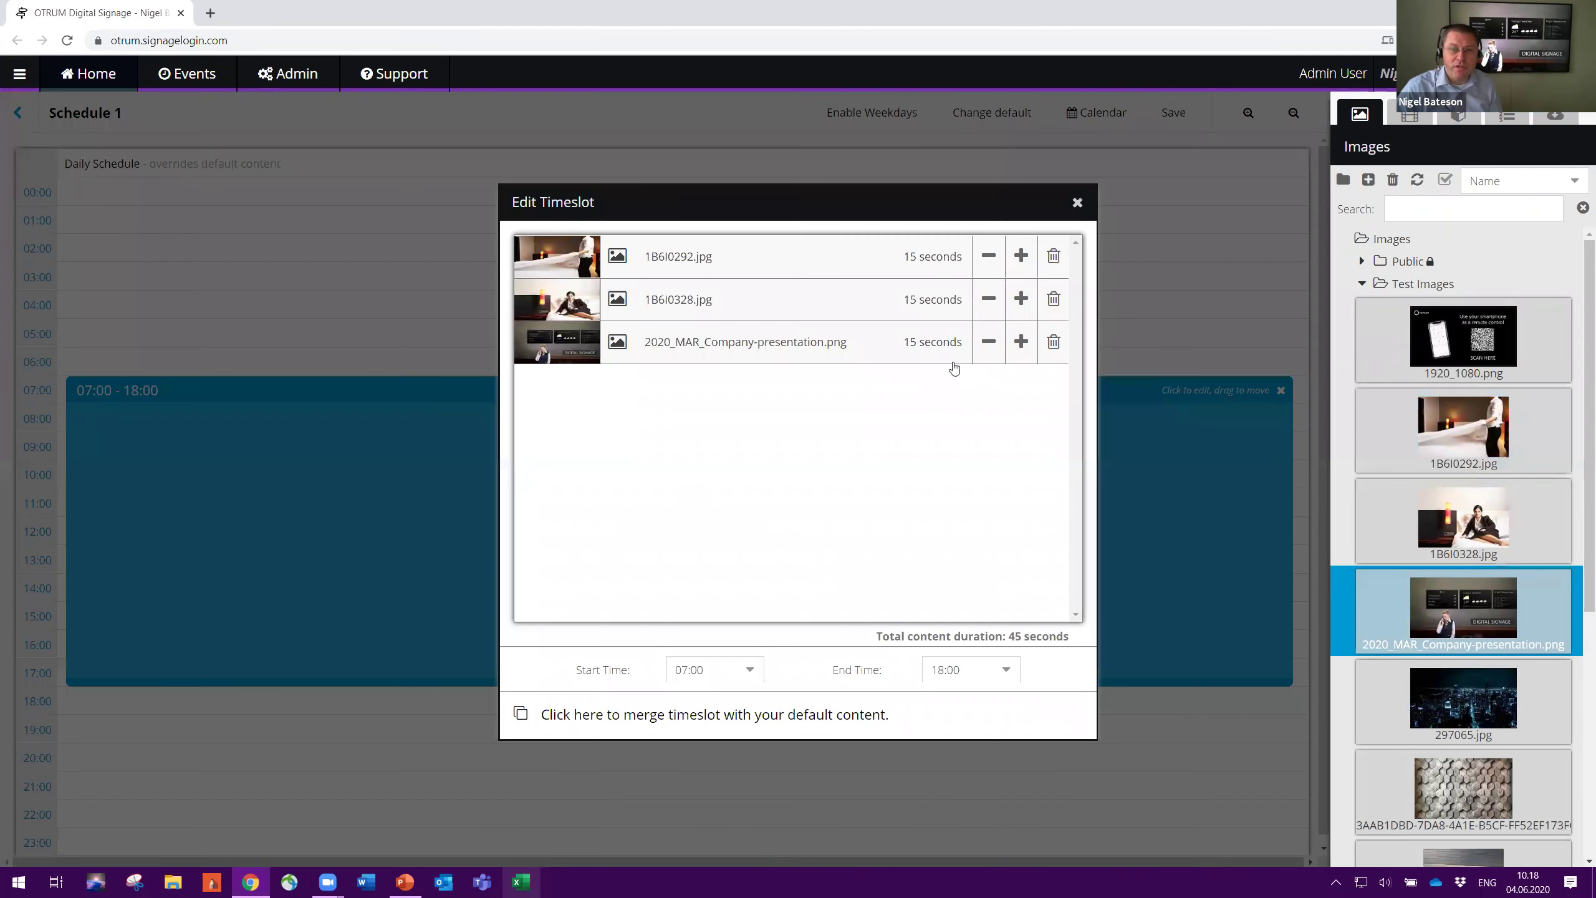
click(987, 265)
click(988, 256)
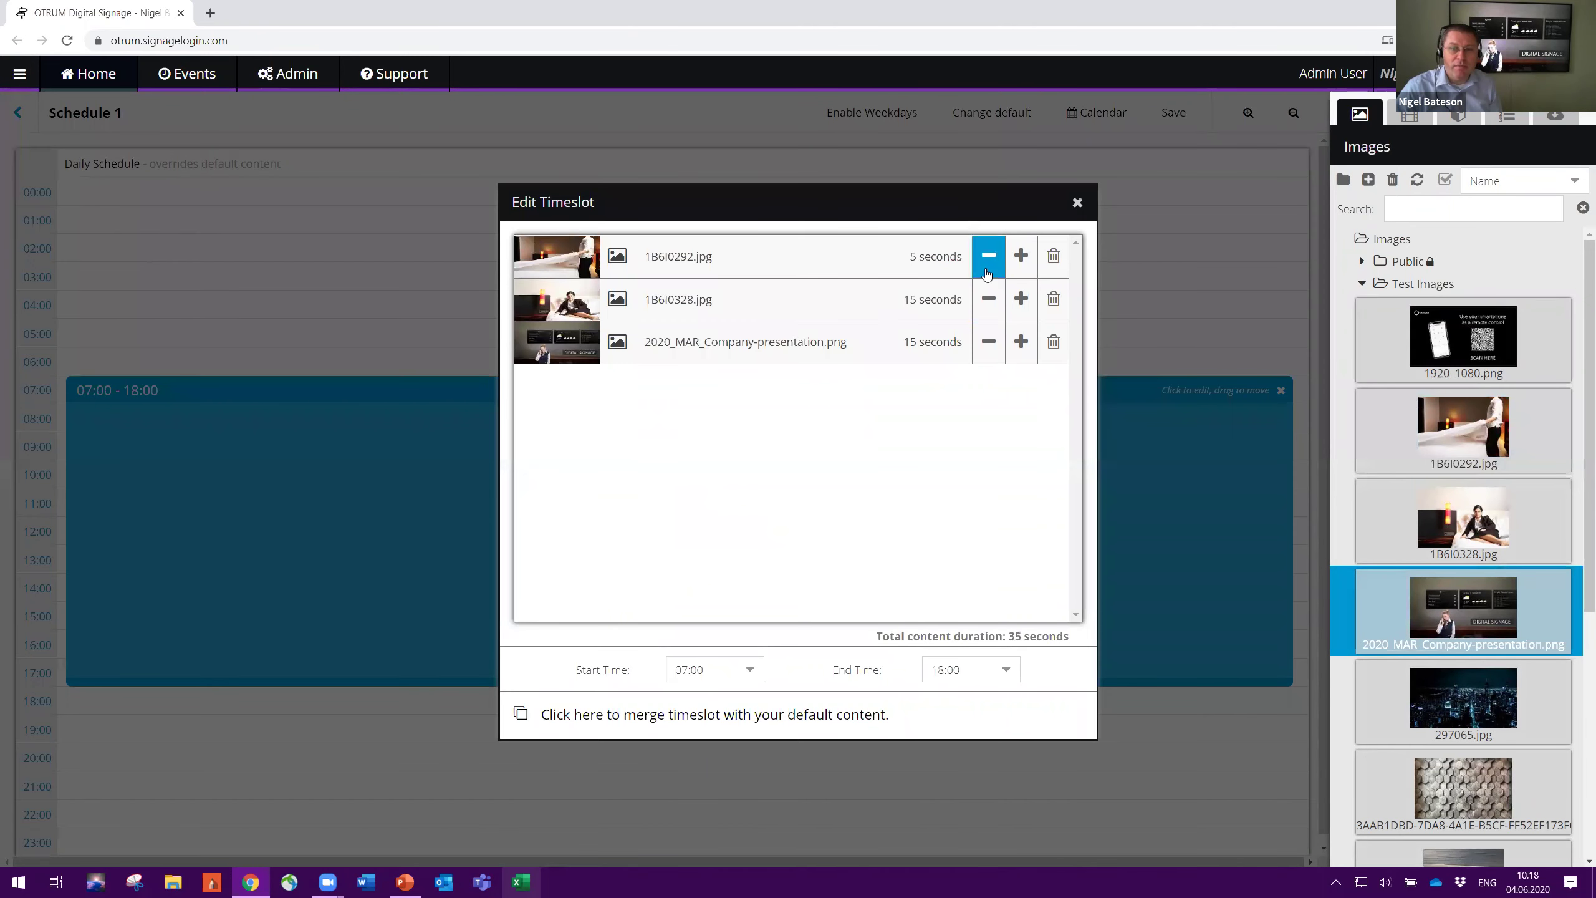
click(987, 295)
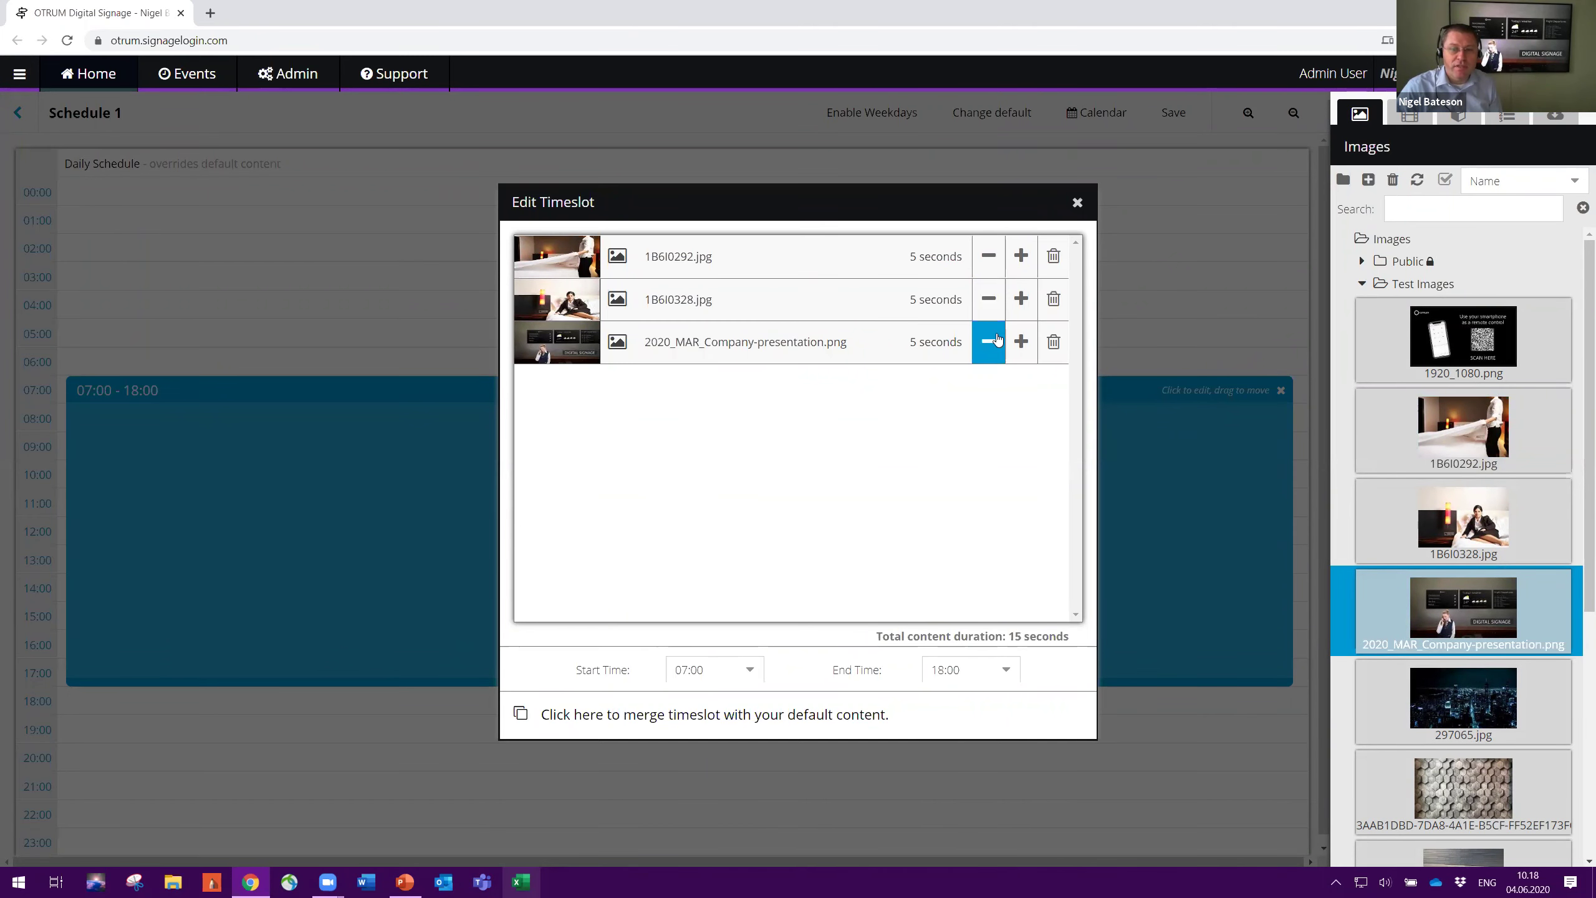
click(1079, 203)
click(1181, 126)
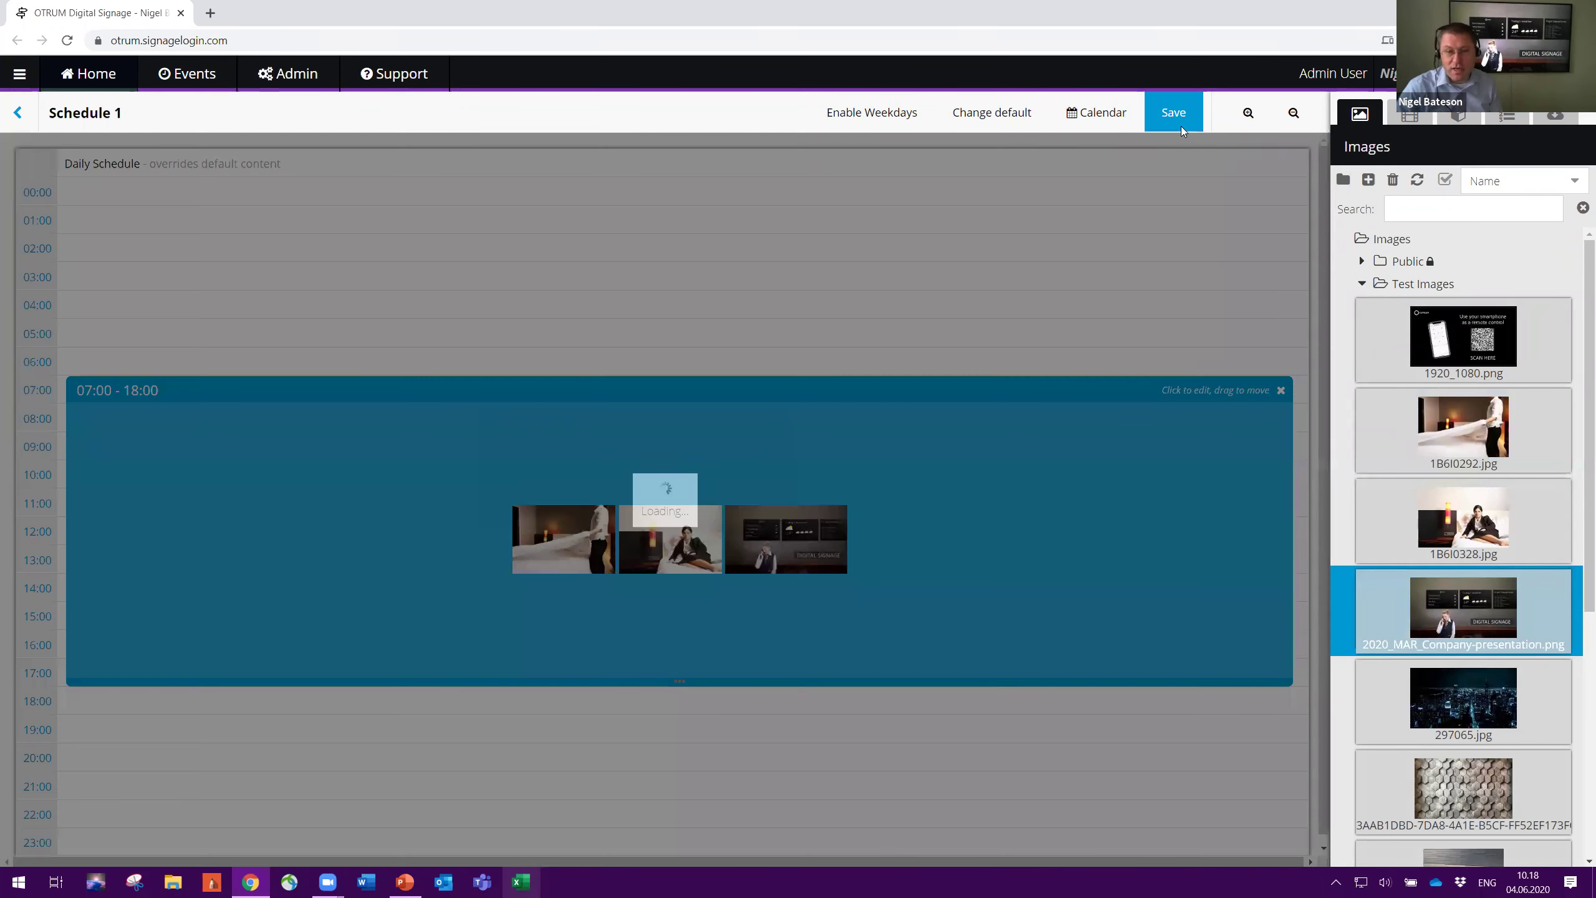
key(Escape)
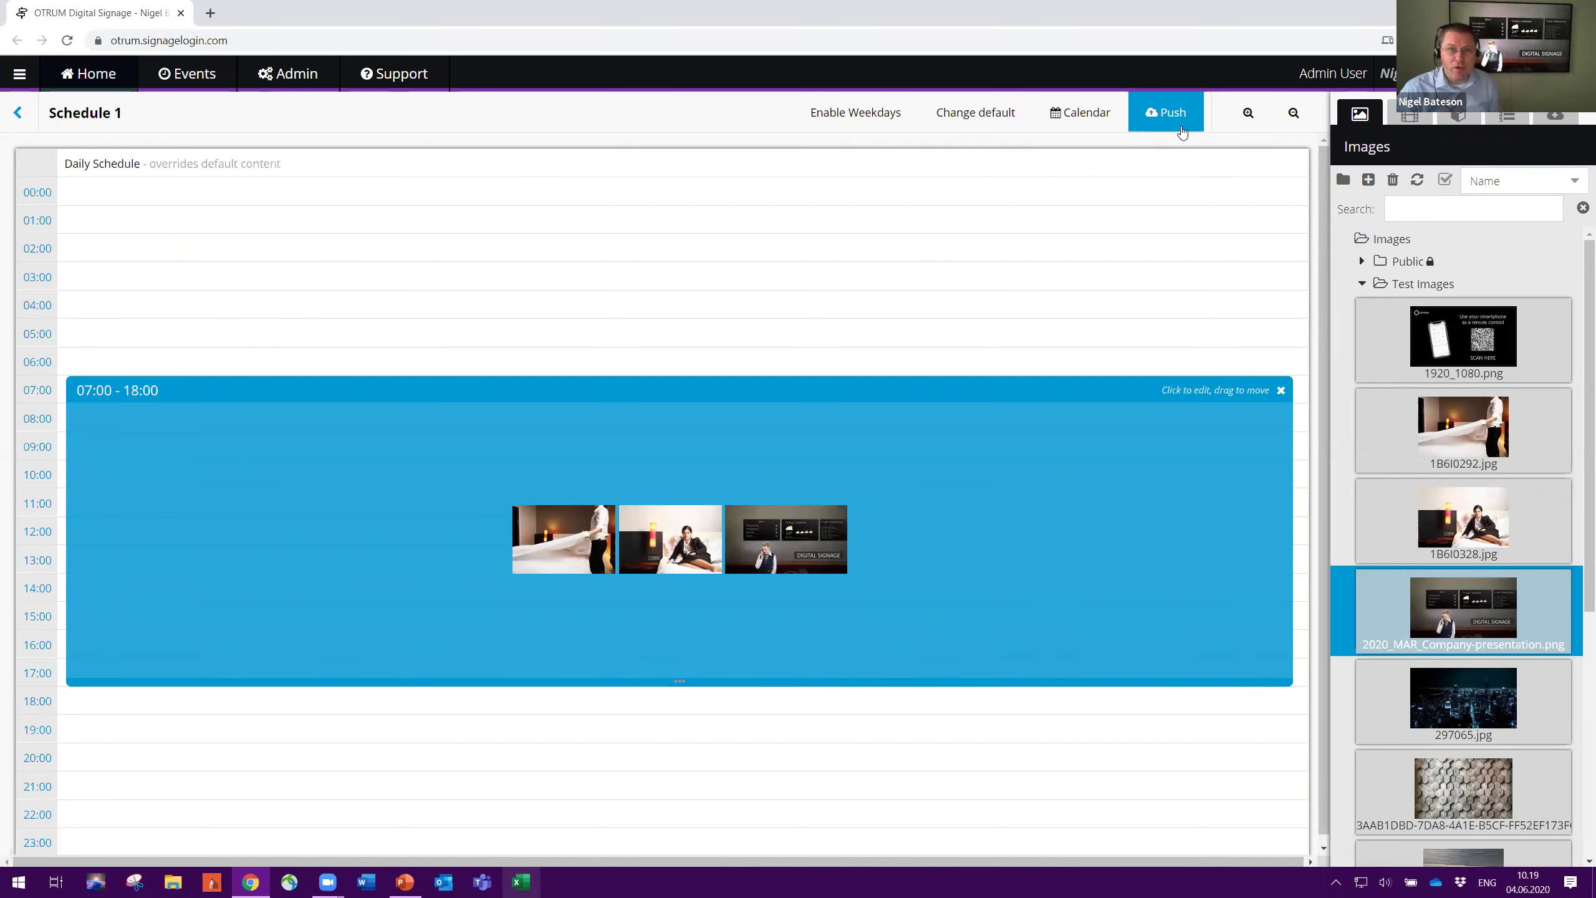
Shorten the 07:00 timeslot to end at 16:00 and add a 16:00–24:00 timeslot with 297065.jpg and 3AAB1DBD-7DA8-4A1E-B5CF-FF52EF173FC3.jpeg
drag(1160, 677, 1173, 634)
drag(1463, 698, 1276, 685)
drag(1463, 789, 1217, 760)
Add a 01:00–07:00 timeslot with 1B6I0292.jpg and 1B6I0328.jpg, and save and push Schedule 1 to its screen
drag(1461, 412, 1225, 250)
drag(1472, 522, 1119, 318)
drag(1451, 525, 903, 314)
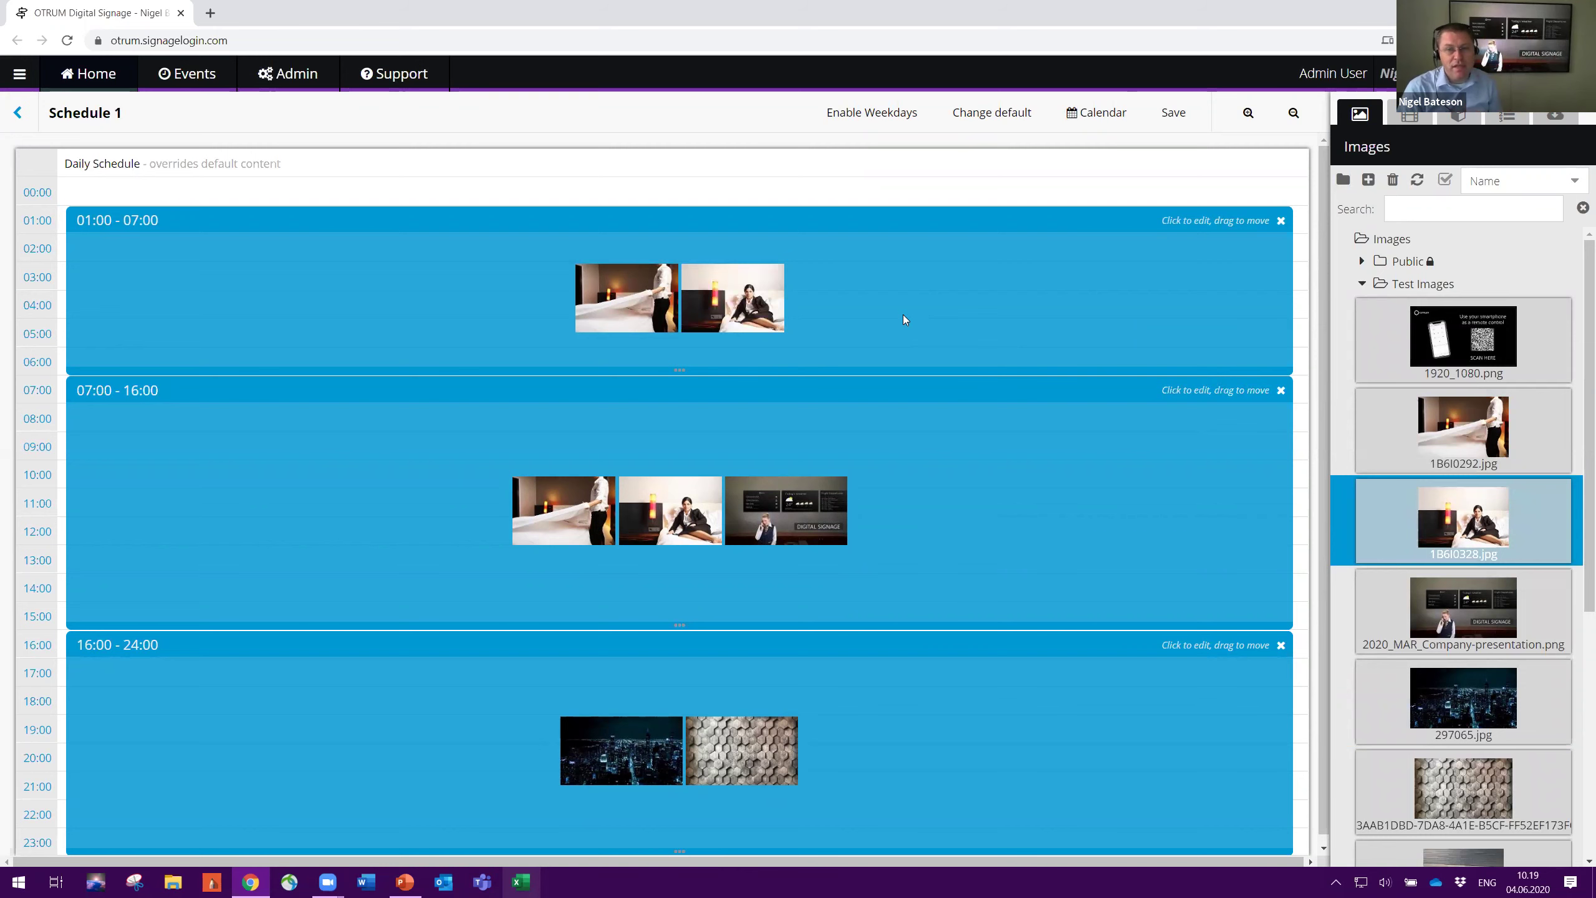
click(1184, 119)
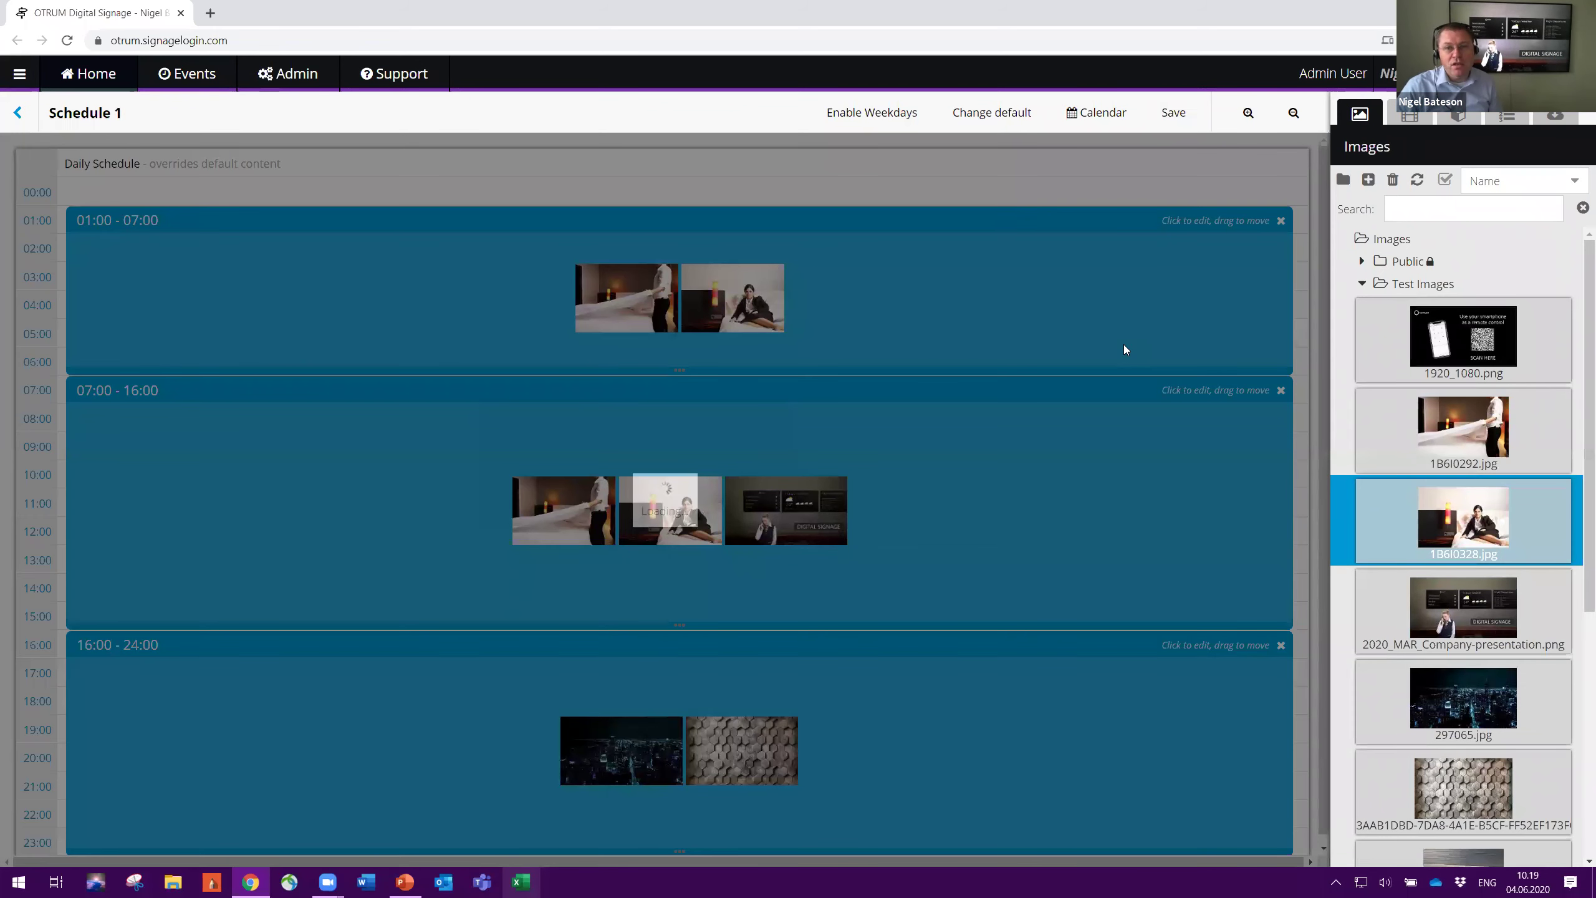
click(759, 517)
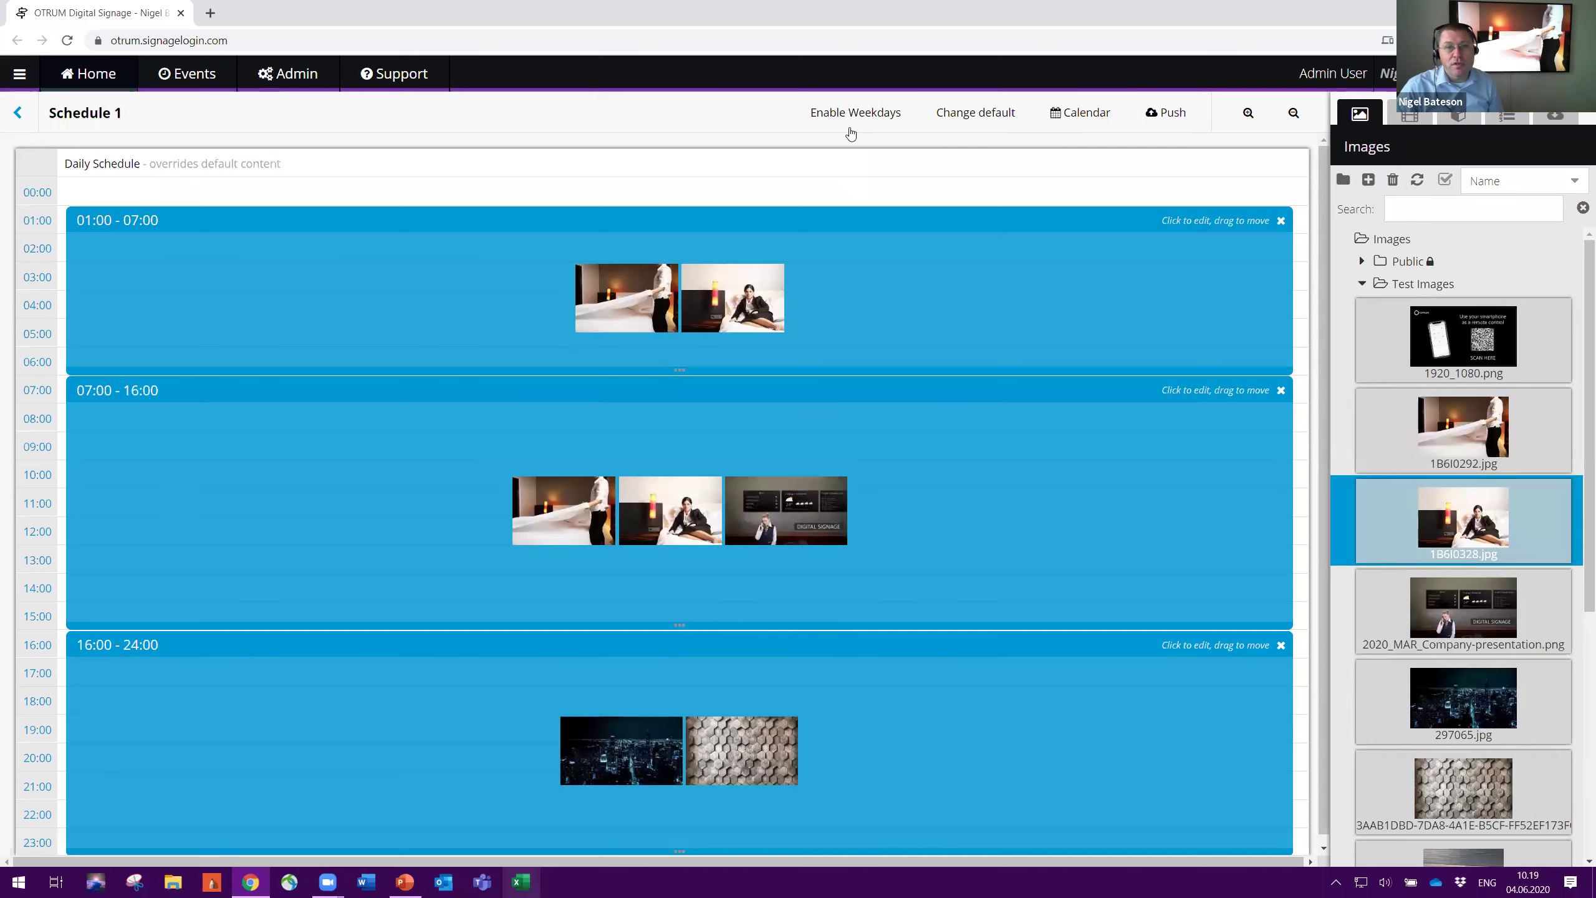
Enable weekday schedules and add 297065.jpg to Thursday as a 07:00–24:00 timeslot, saving the schedule
click(852, 120)
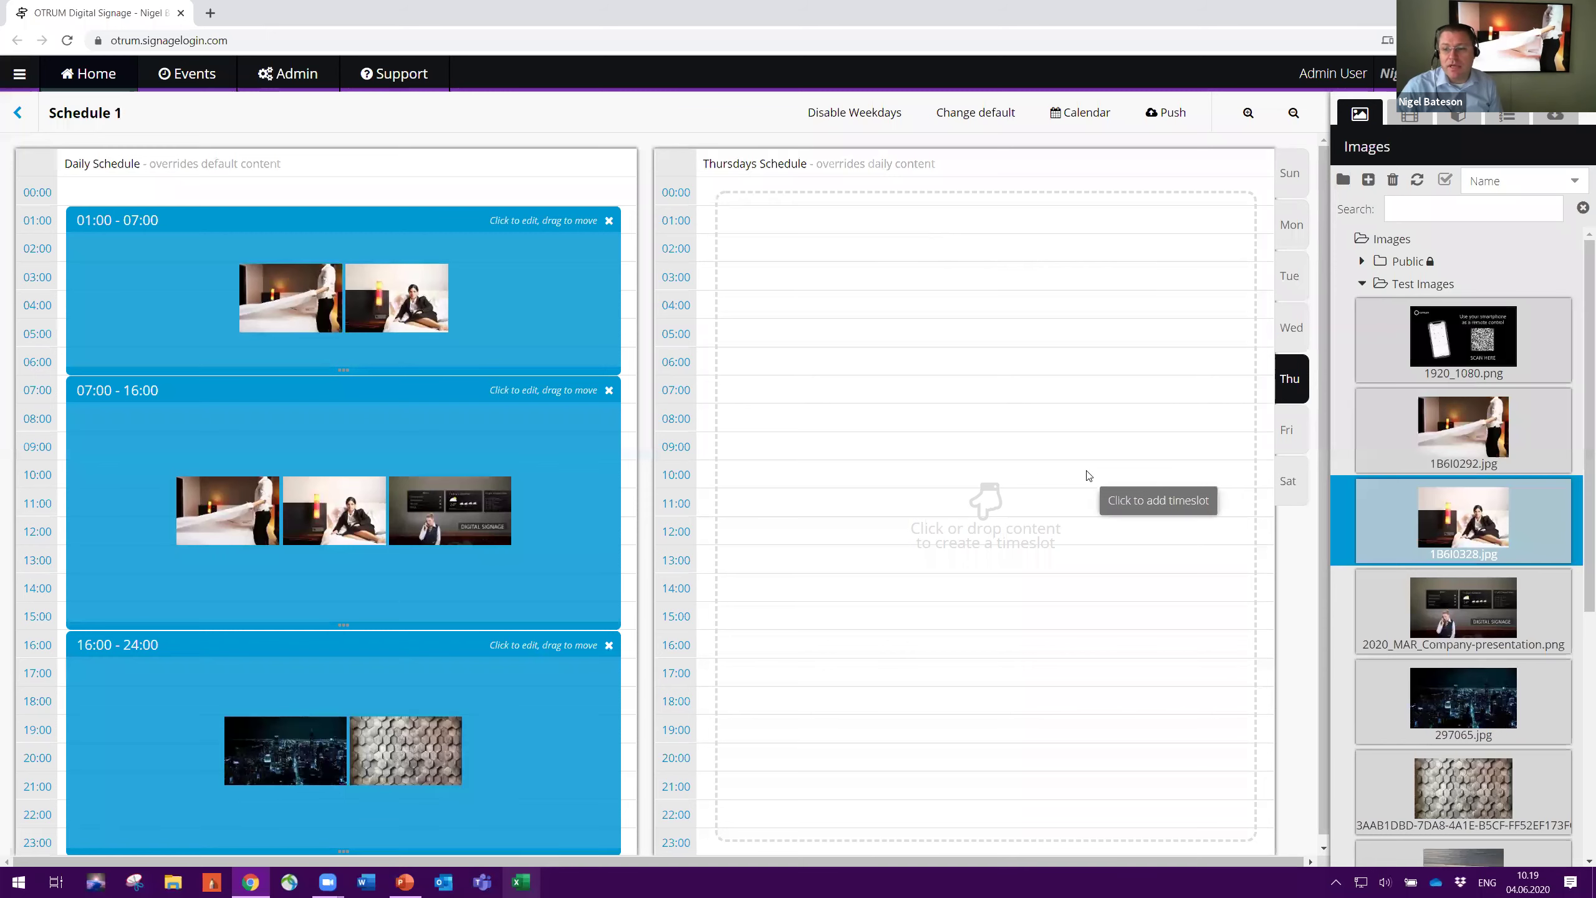
drag(1464, 698, 1166, 398)
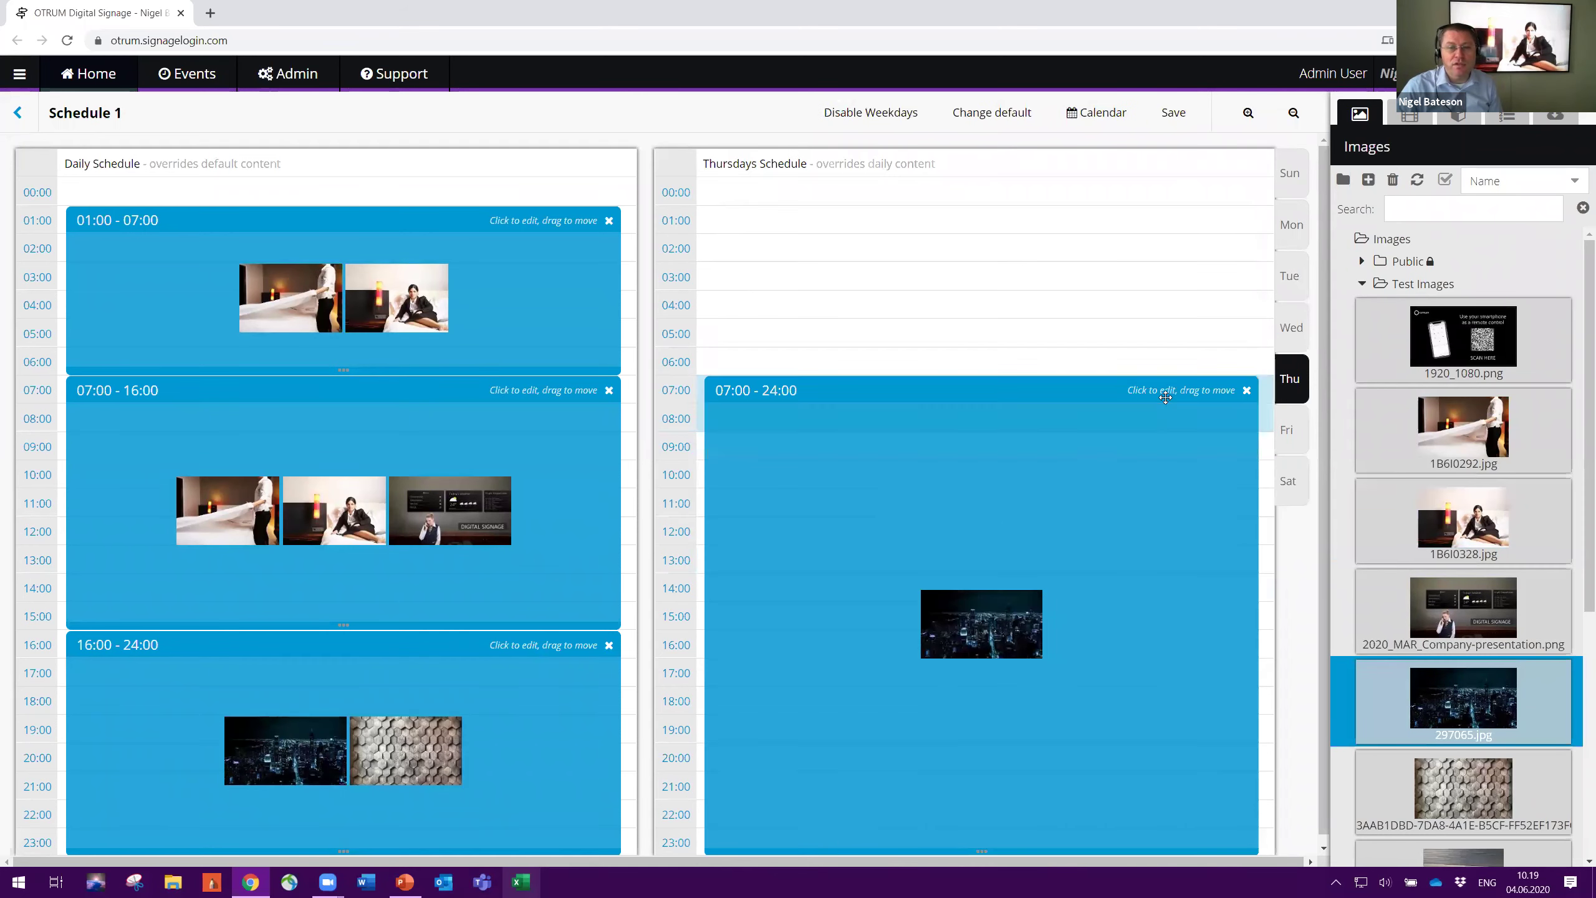
click(1173, 111)
key(Escape)
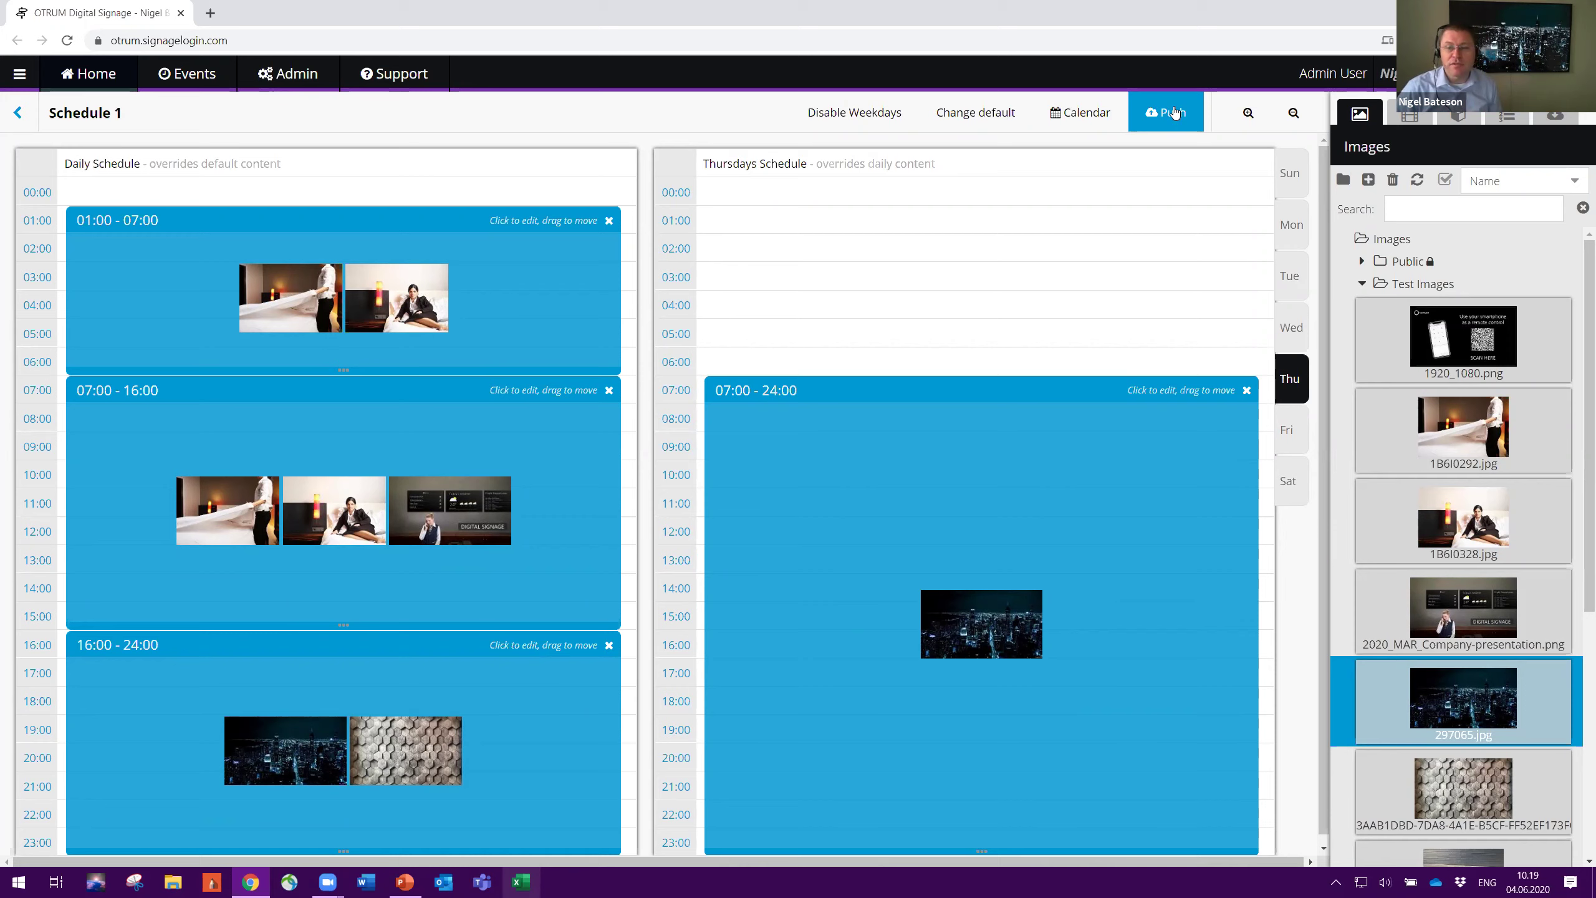
Delete the Thursday timeslot and switch Schedule 1 to the calendar view, saving the changes on the way
click(1248, 396)
click(767, 517)
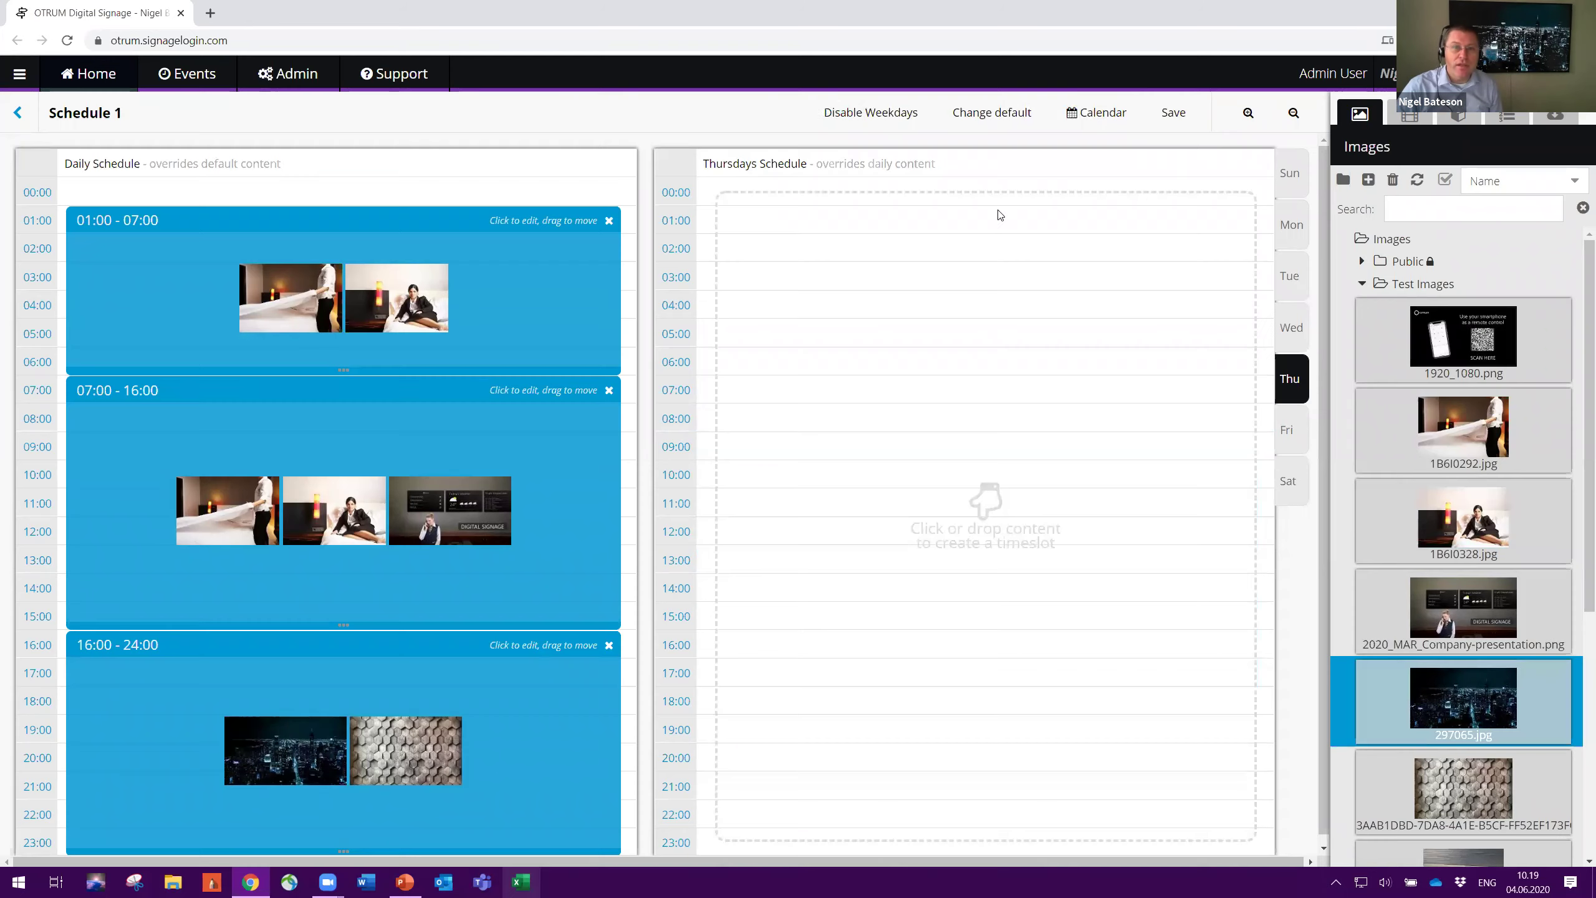
click(1093, 112)
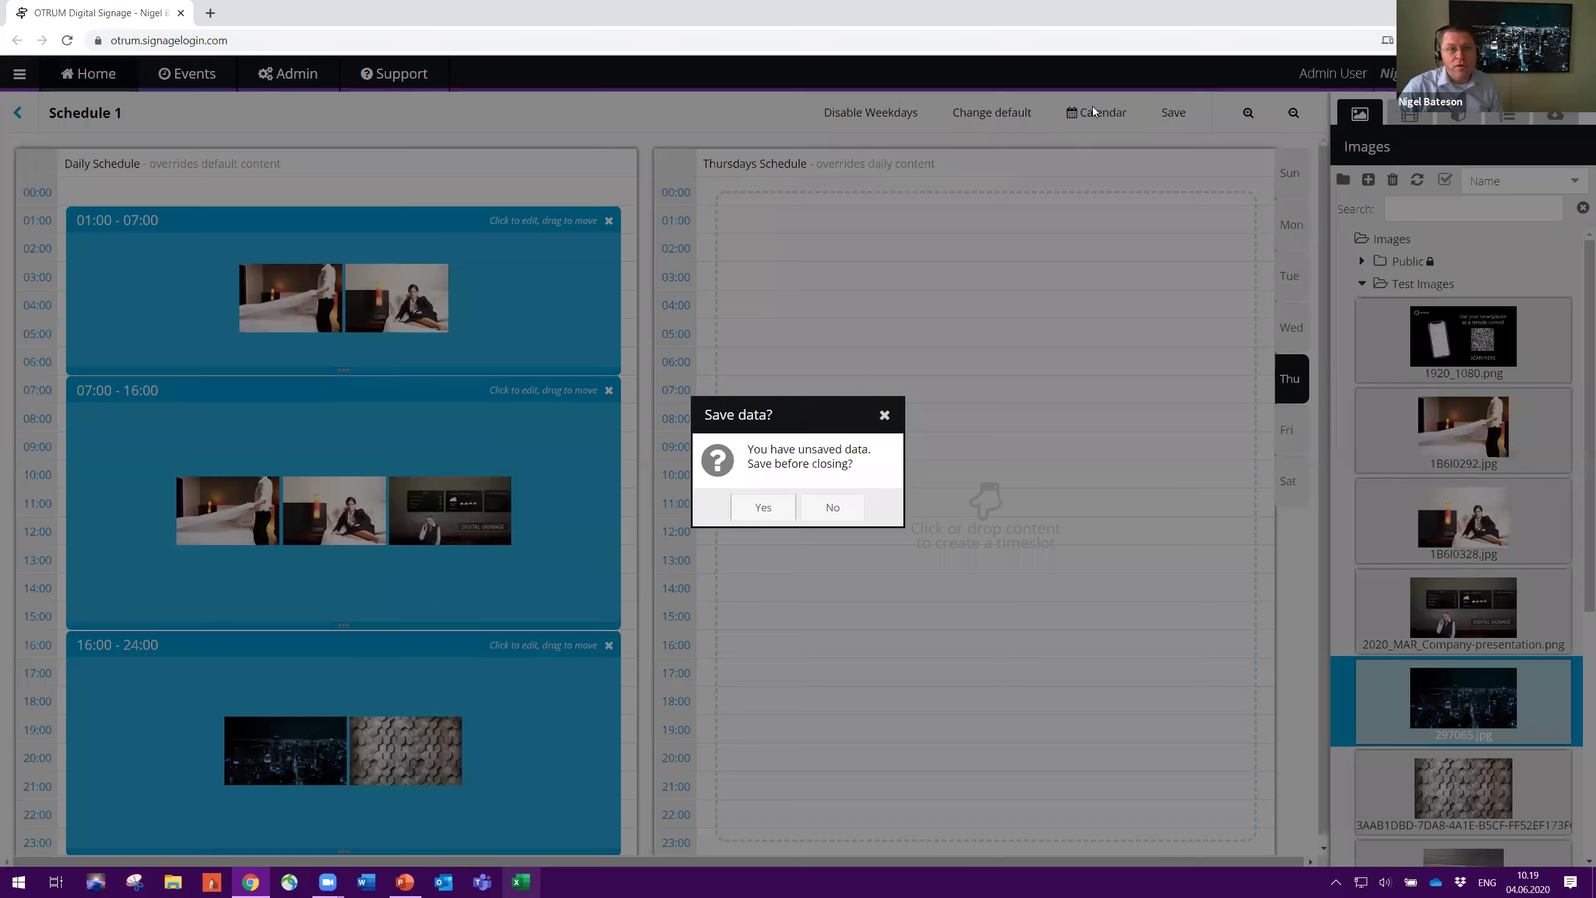
click(760, 516)
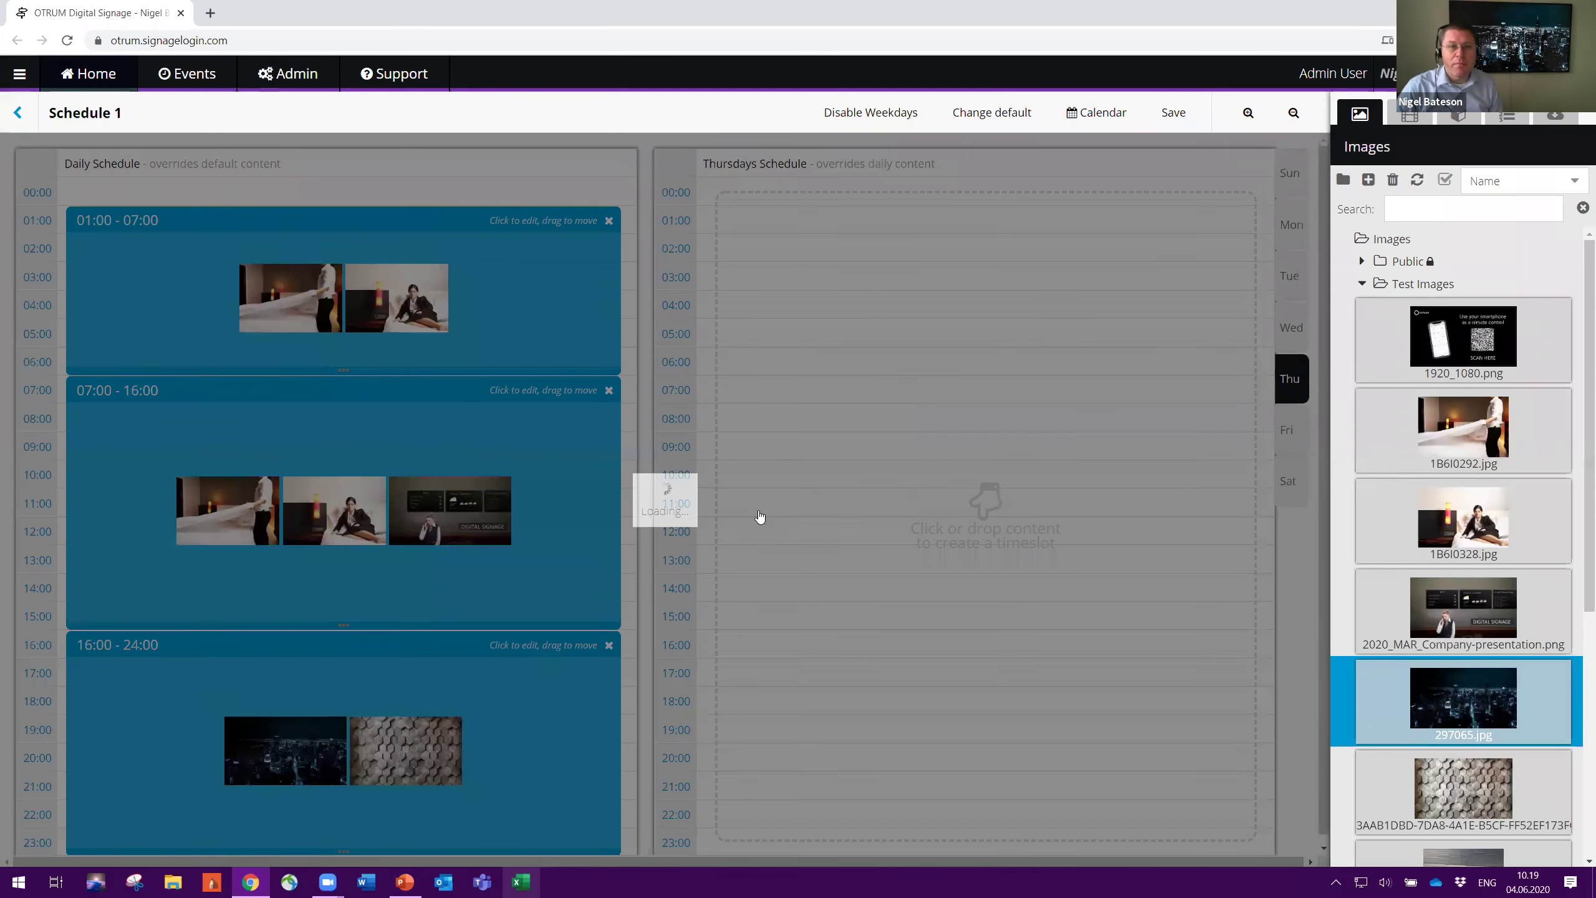
click(762, 509)
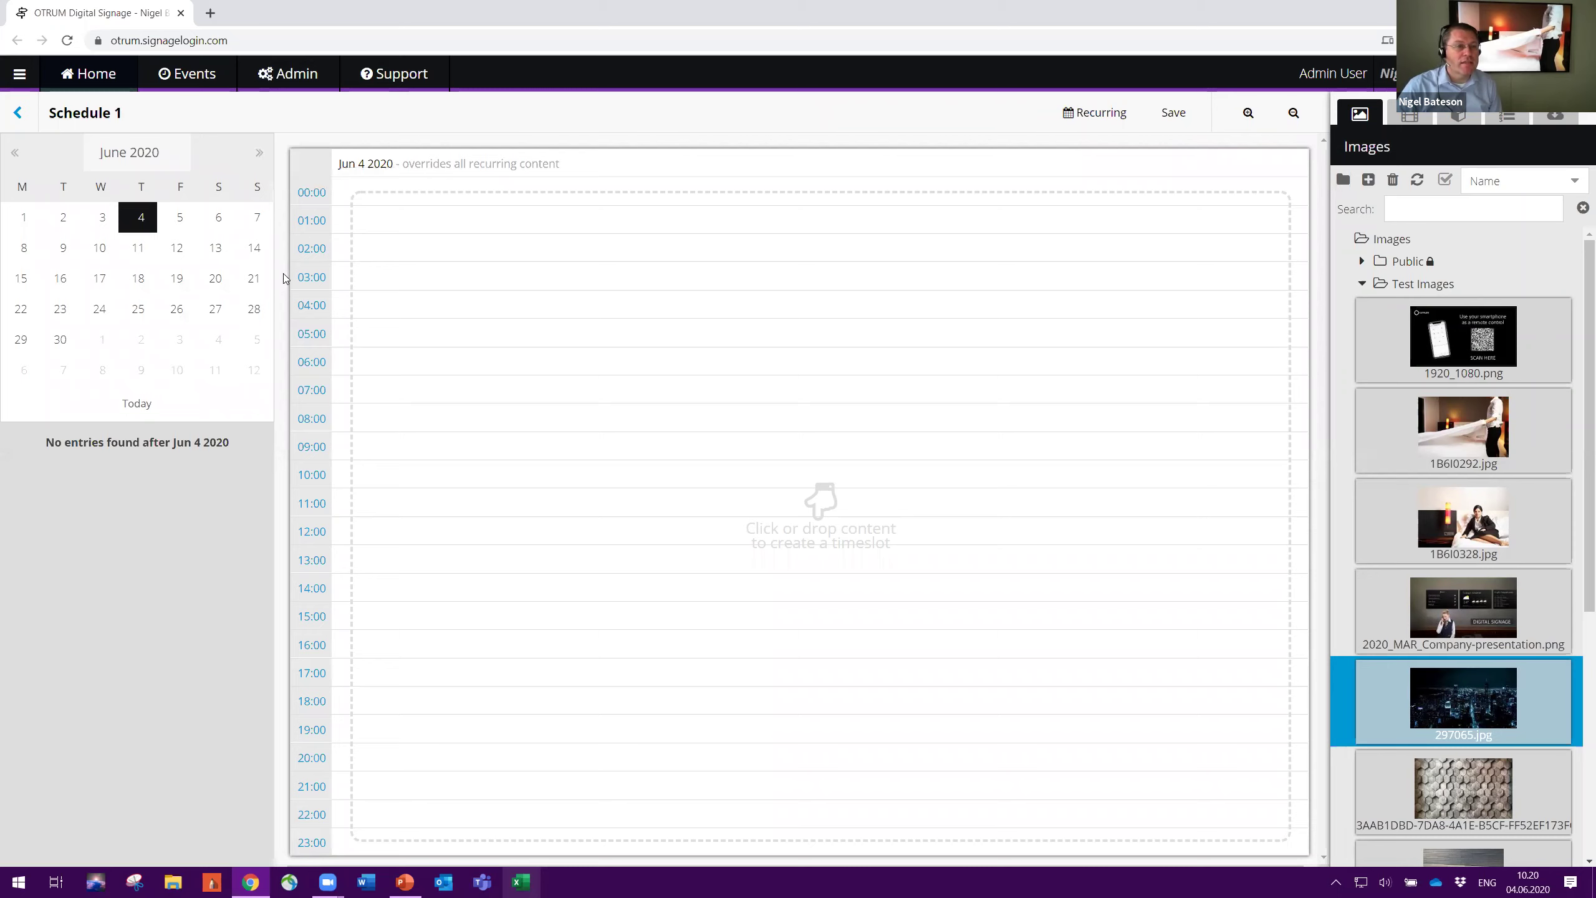
Create a 05:00–23:59 timeslot on 20 June 2020 with 3AAB1DBD-7DA8-4A1E-B5CF-FF52EF173FC3.jpeg and set its end date to 22/06
click(230, 280)
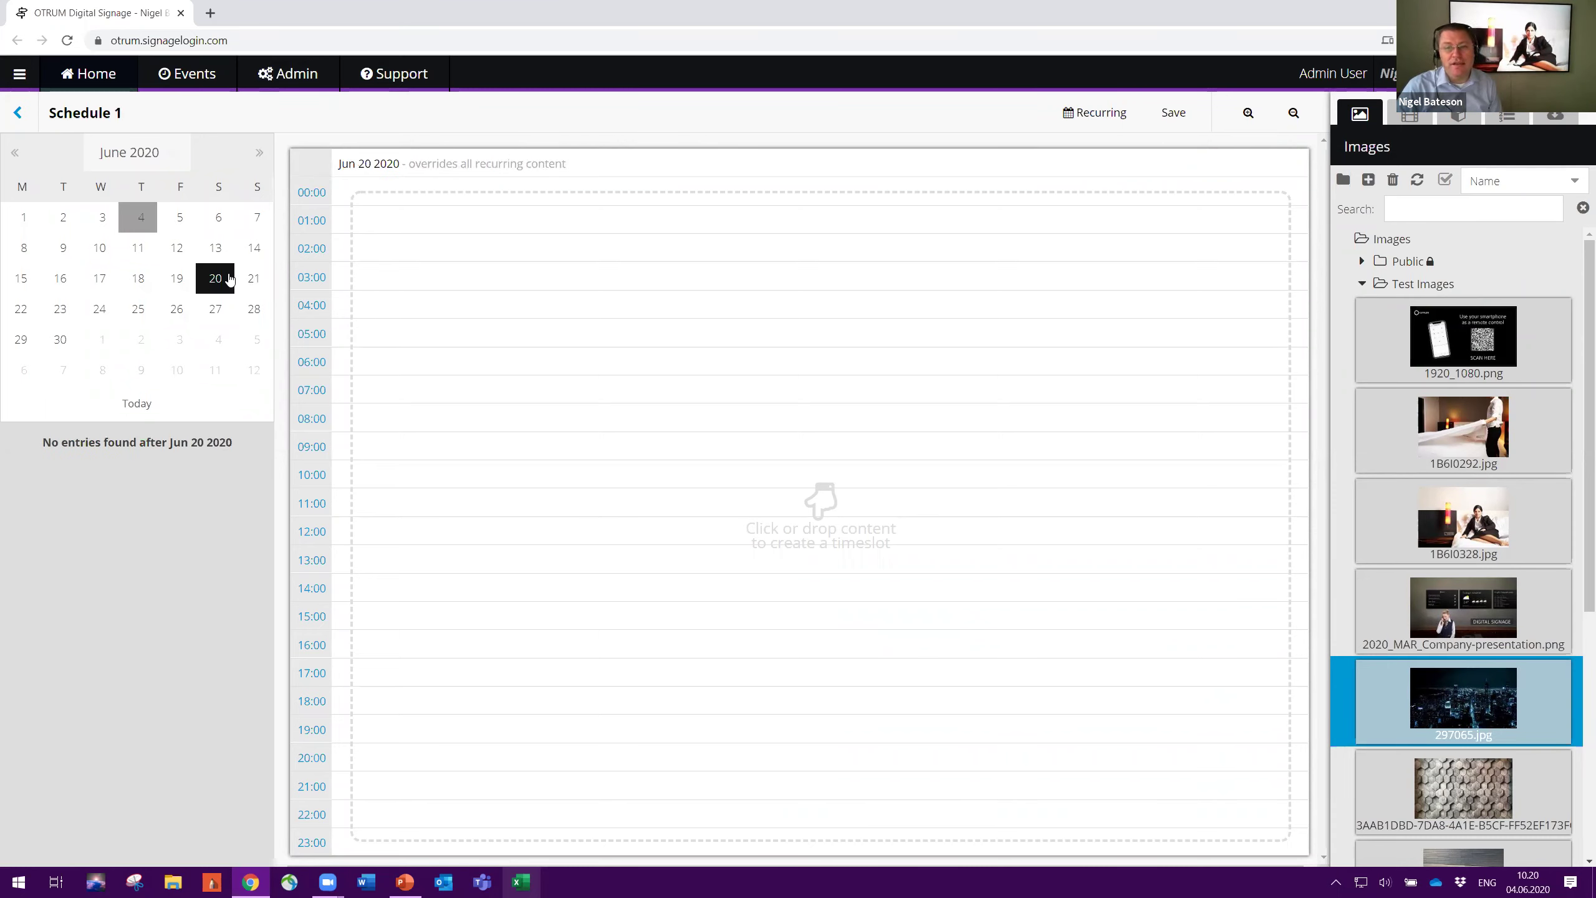
drag(1463, 790, 832, 328)
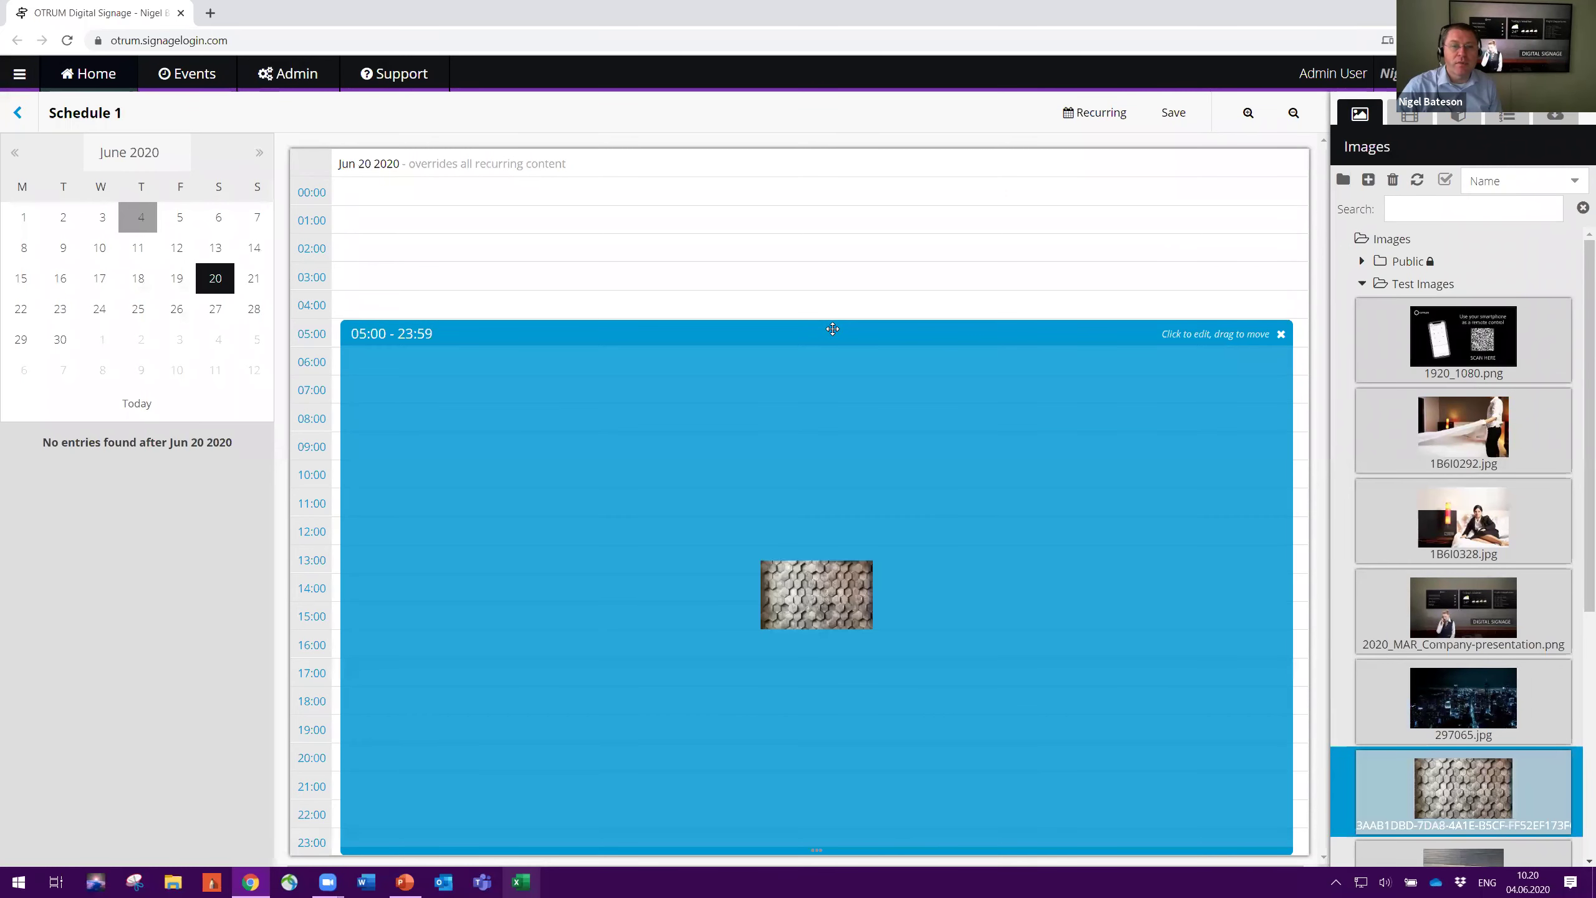
click(833, 328)
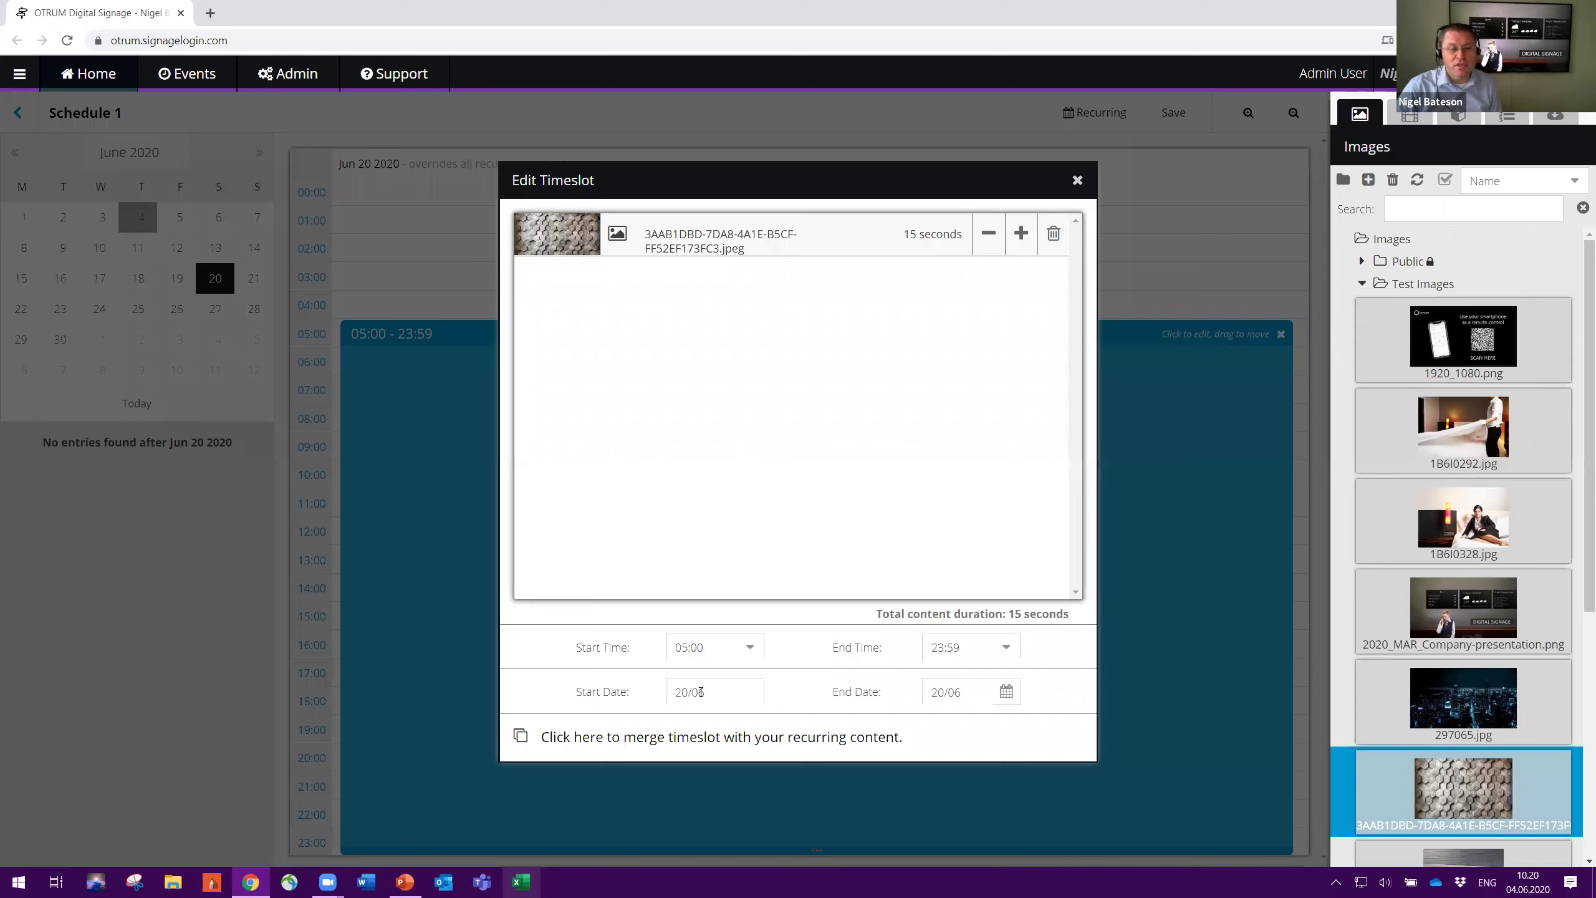
click(1007, 692)
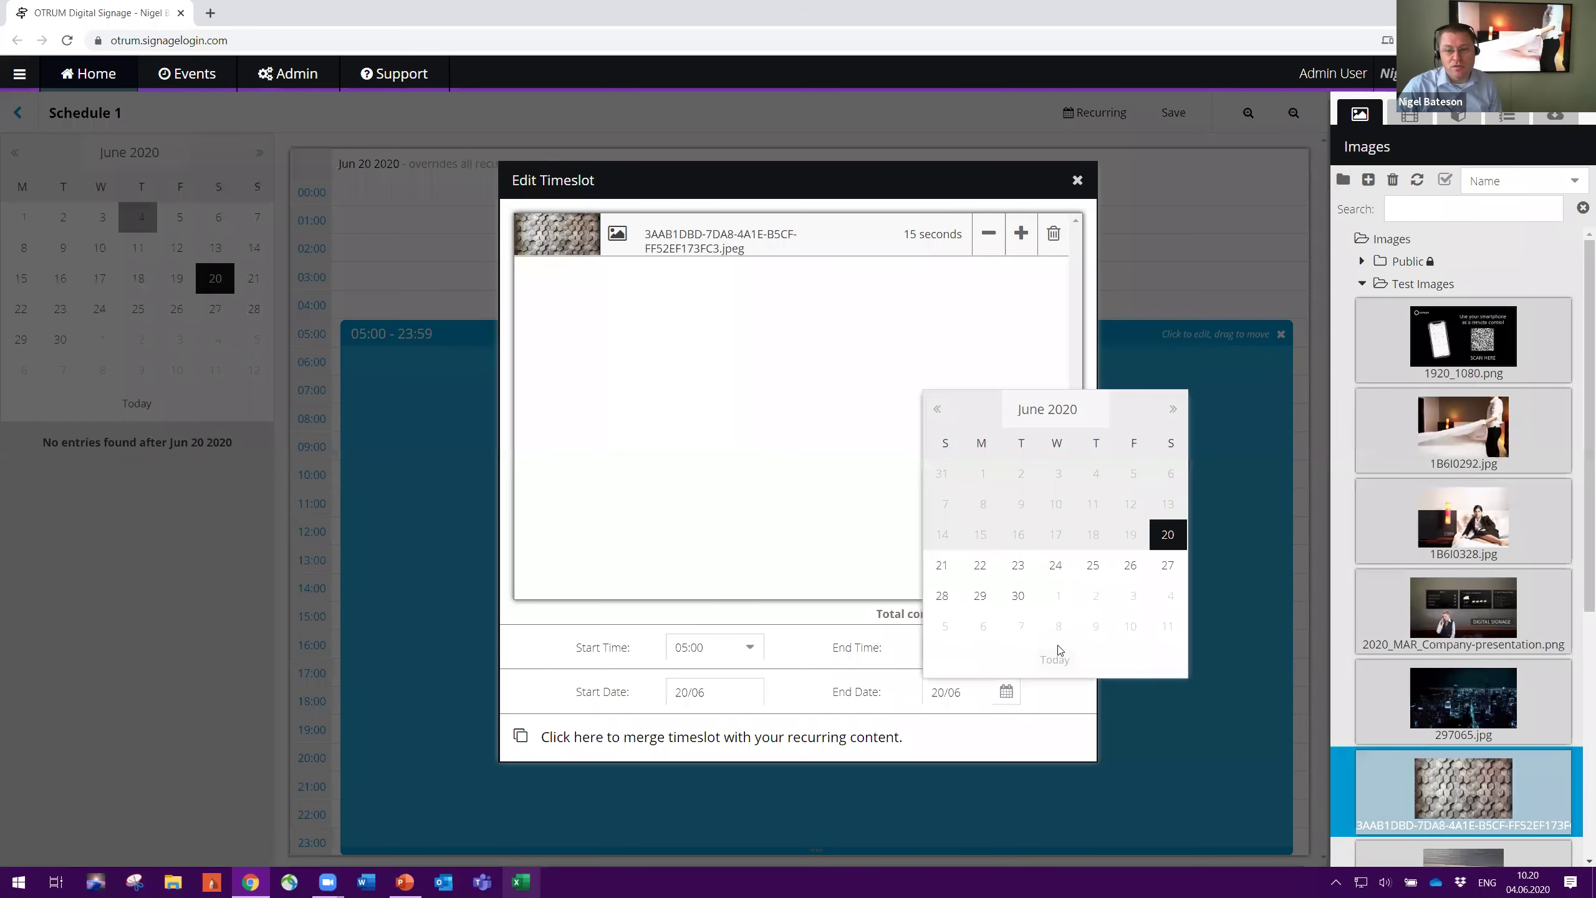
click(978, 568)
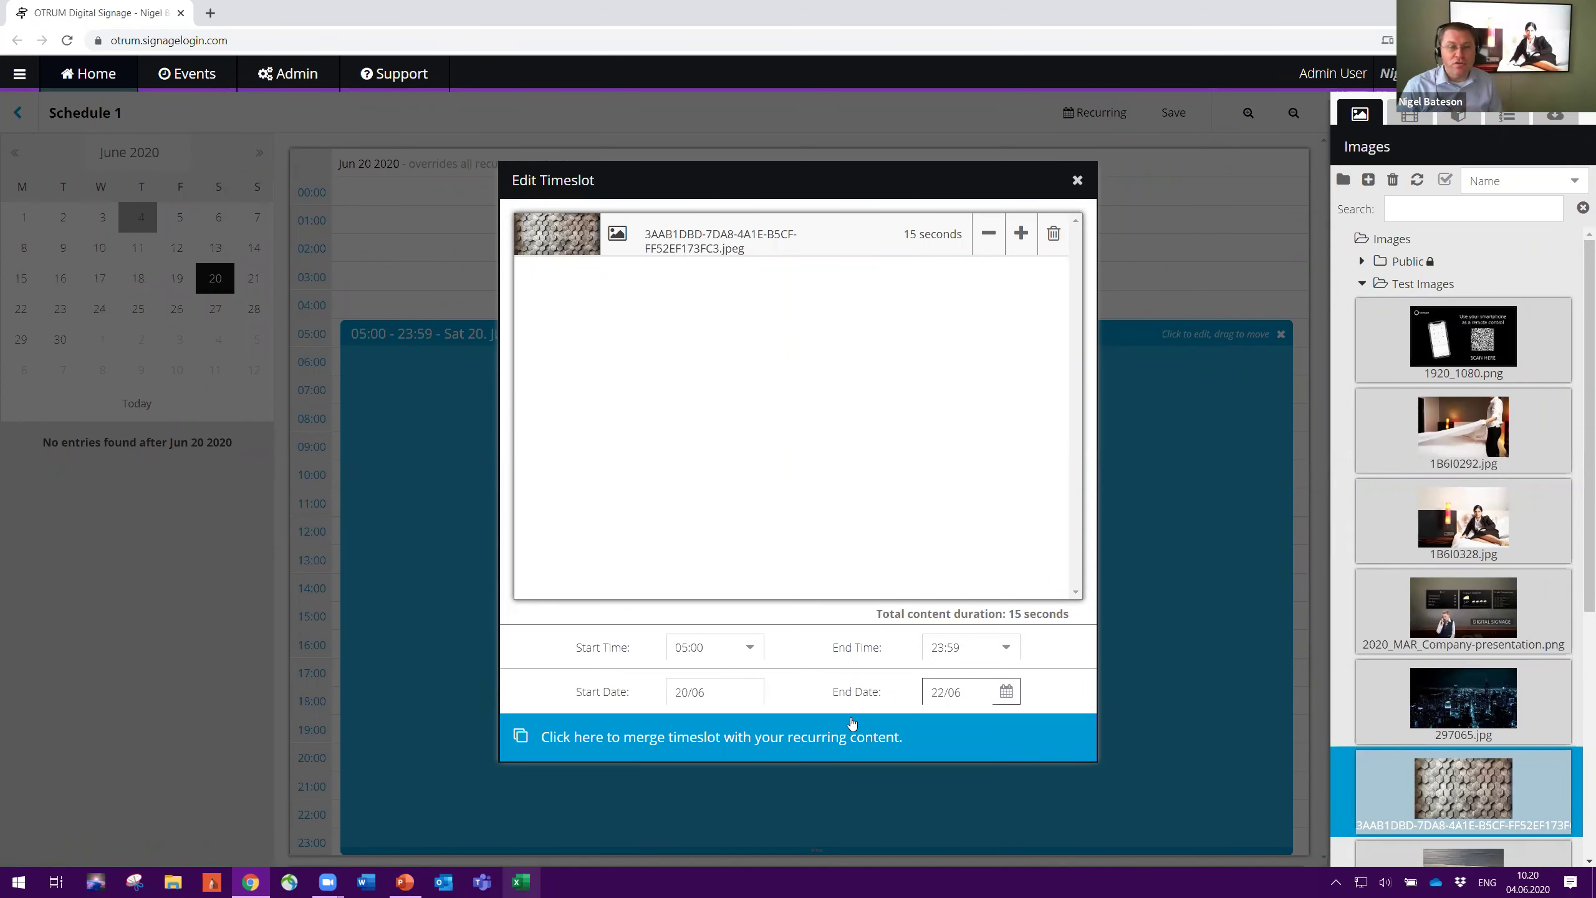
click(1077, 180)
Delete the 20–22 June timeslot and push Schedule 1 to all connected screens
click(1281, 334)
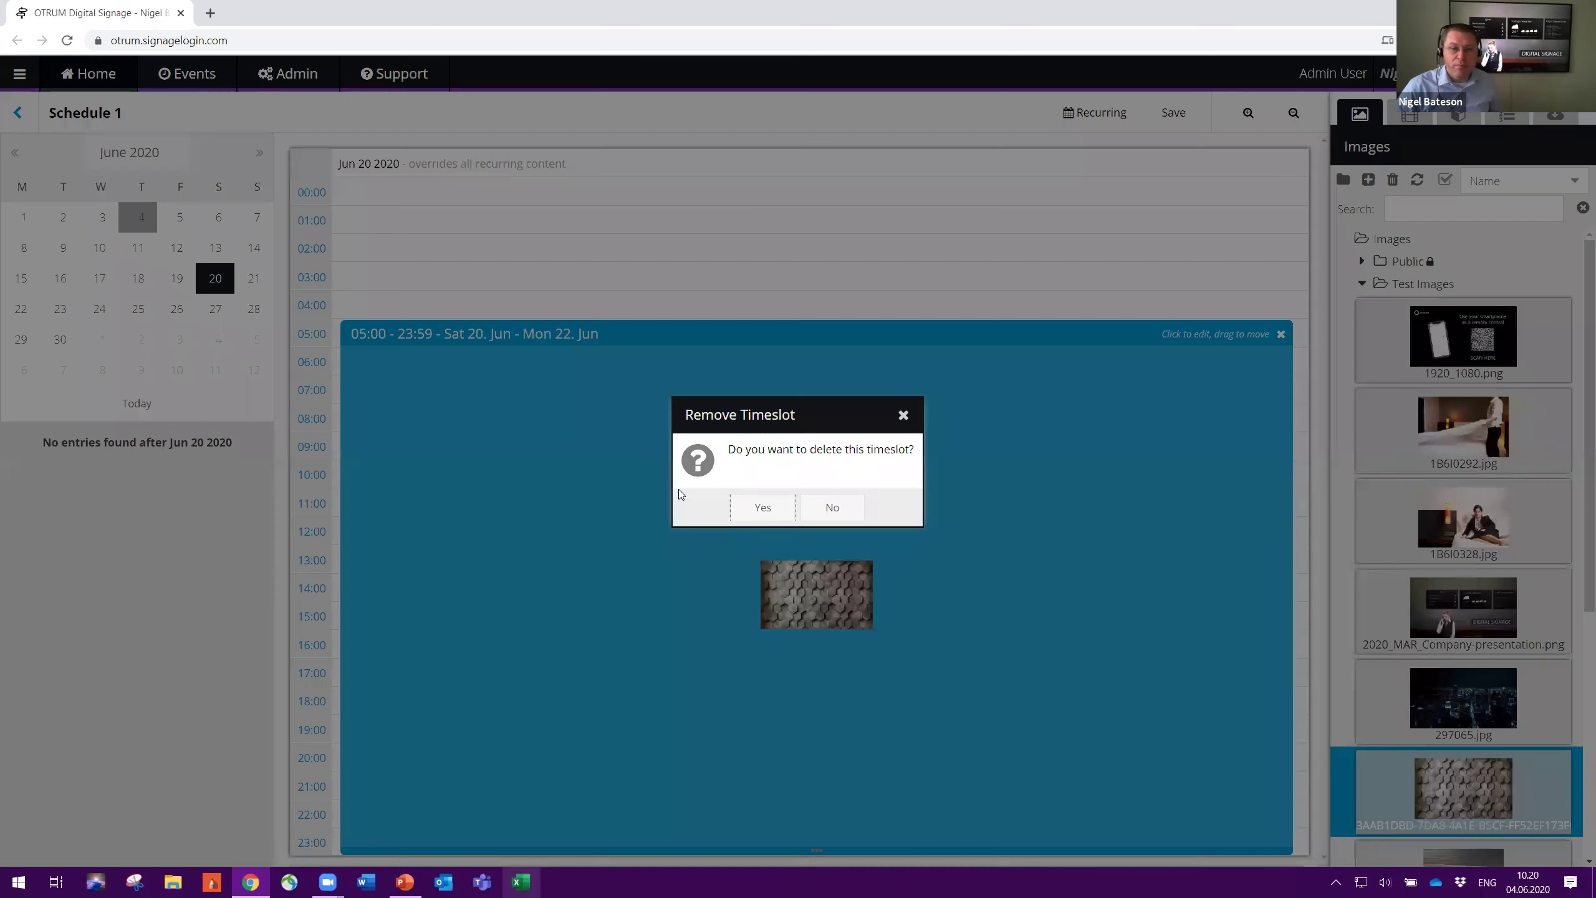
click(785, 510)
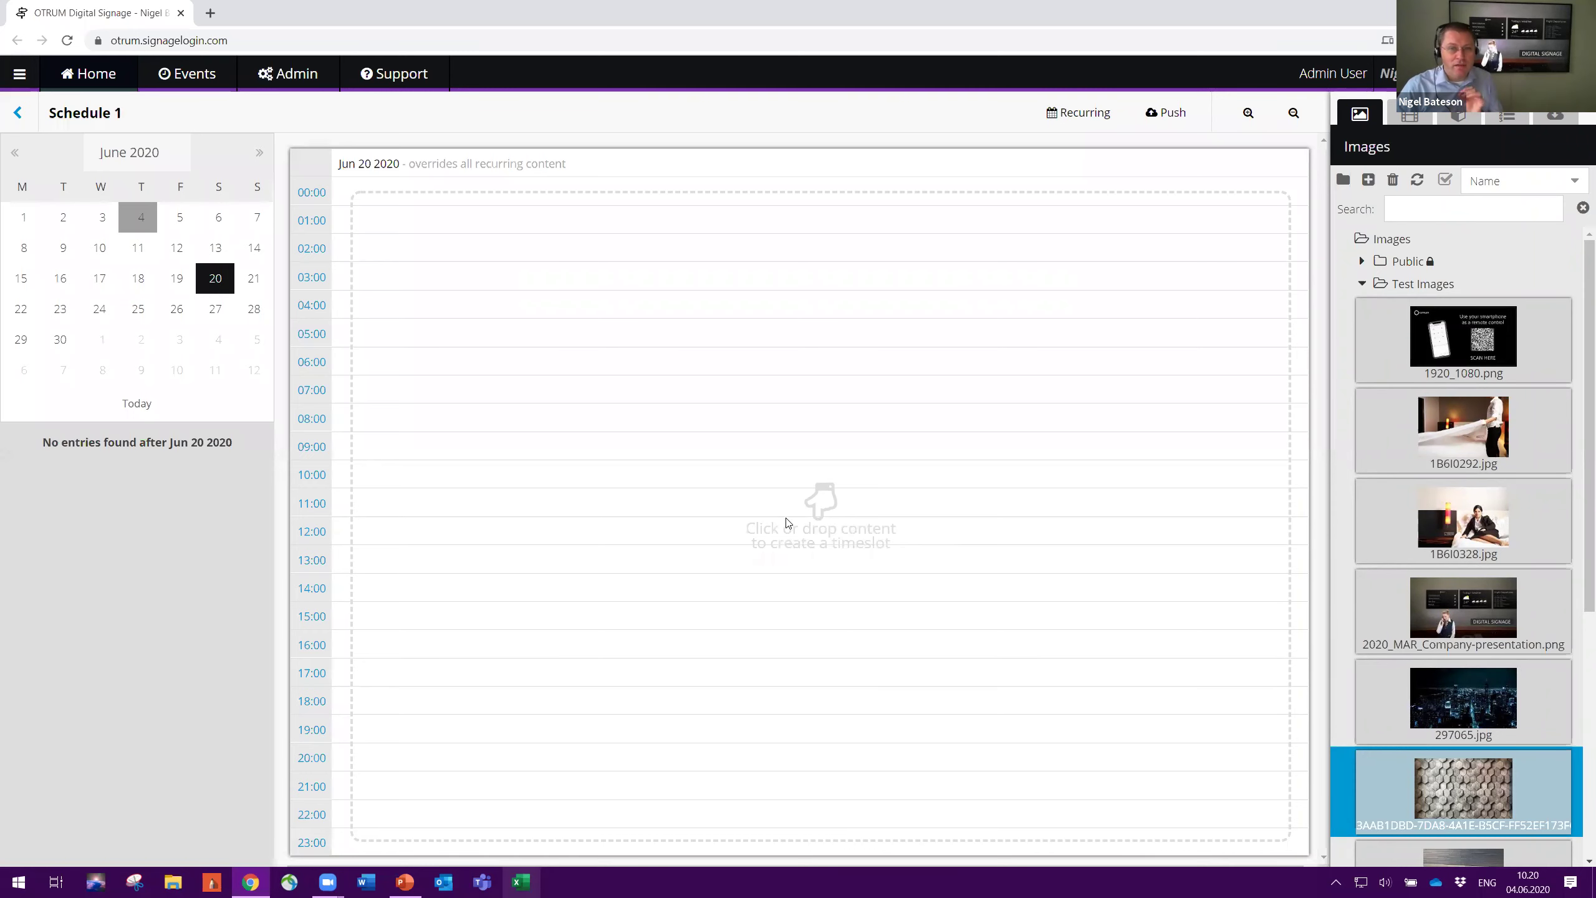
click(1161, 116)
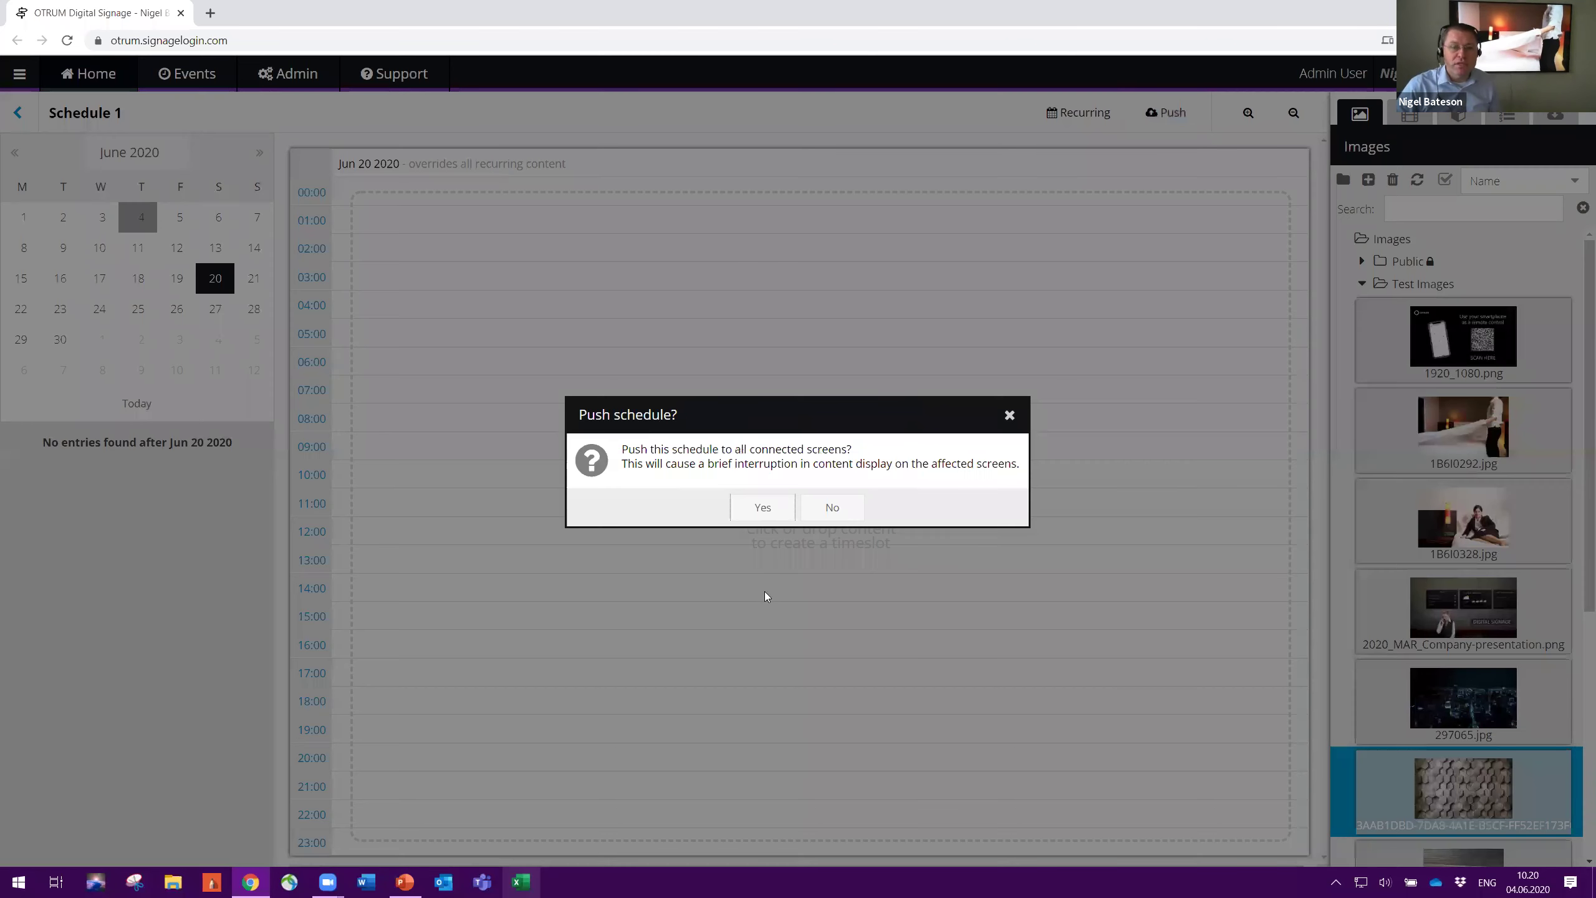
click(758, 508)
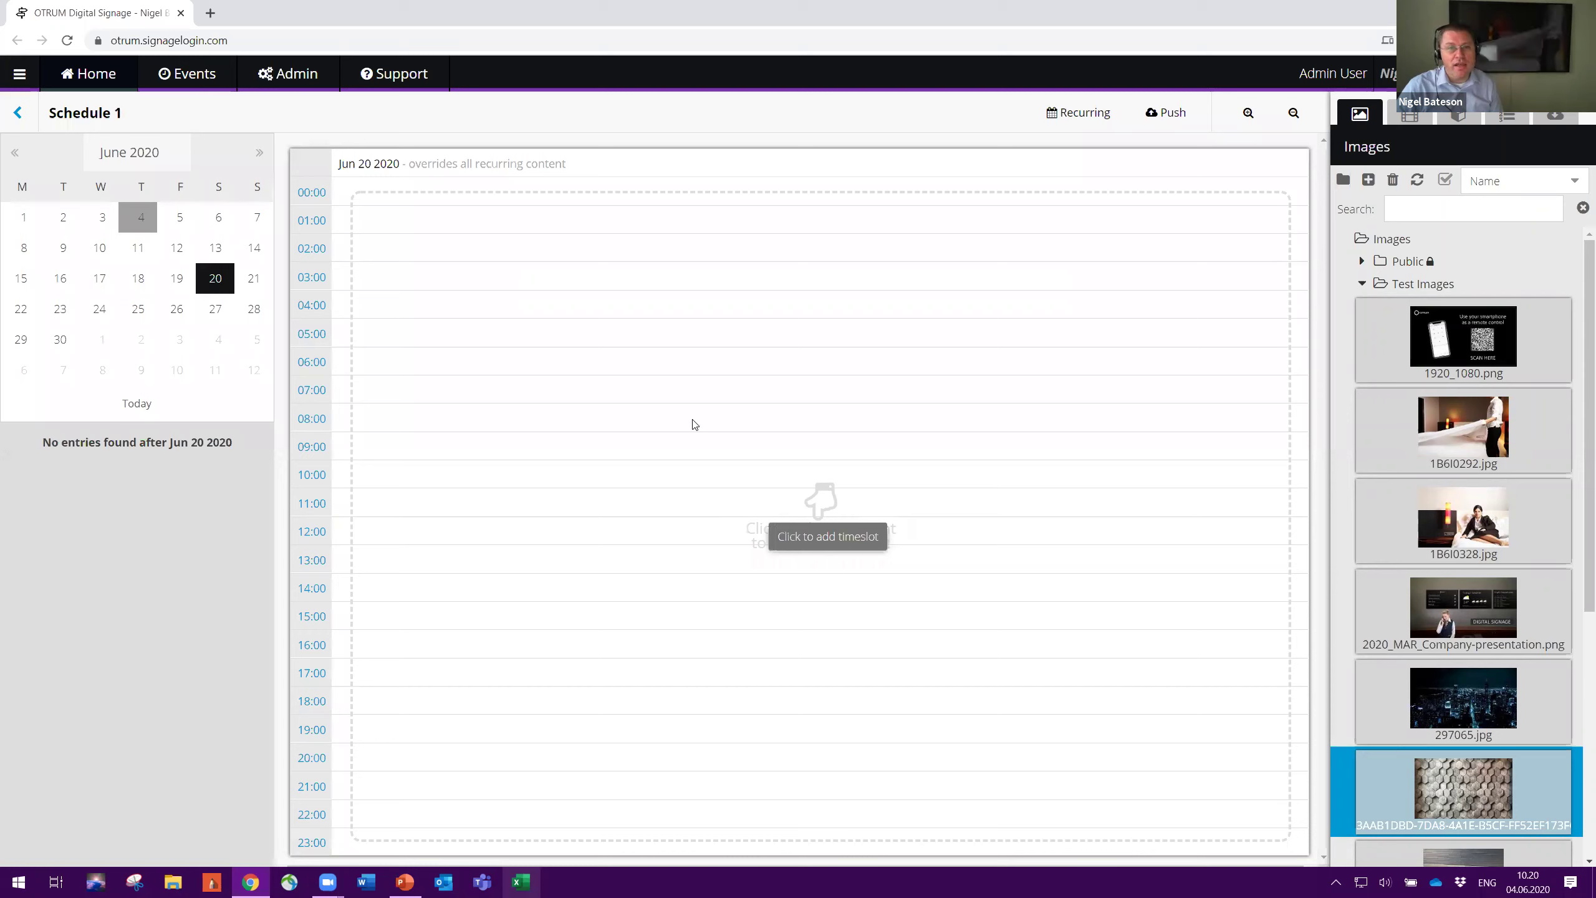
Reopen Schedule 1 from the schedule overview with the video library shown, and disable its weekday schedules
click(13, 108)
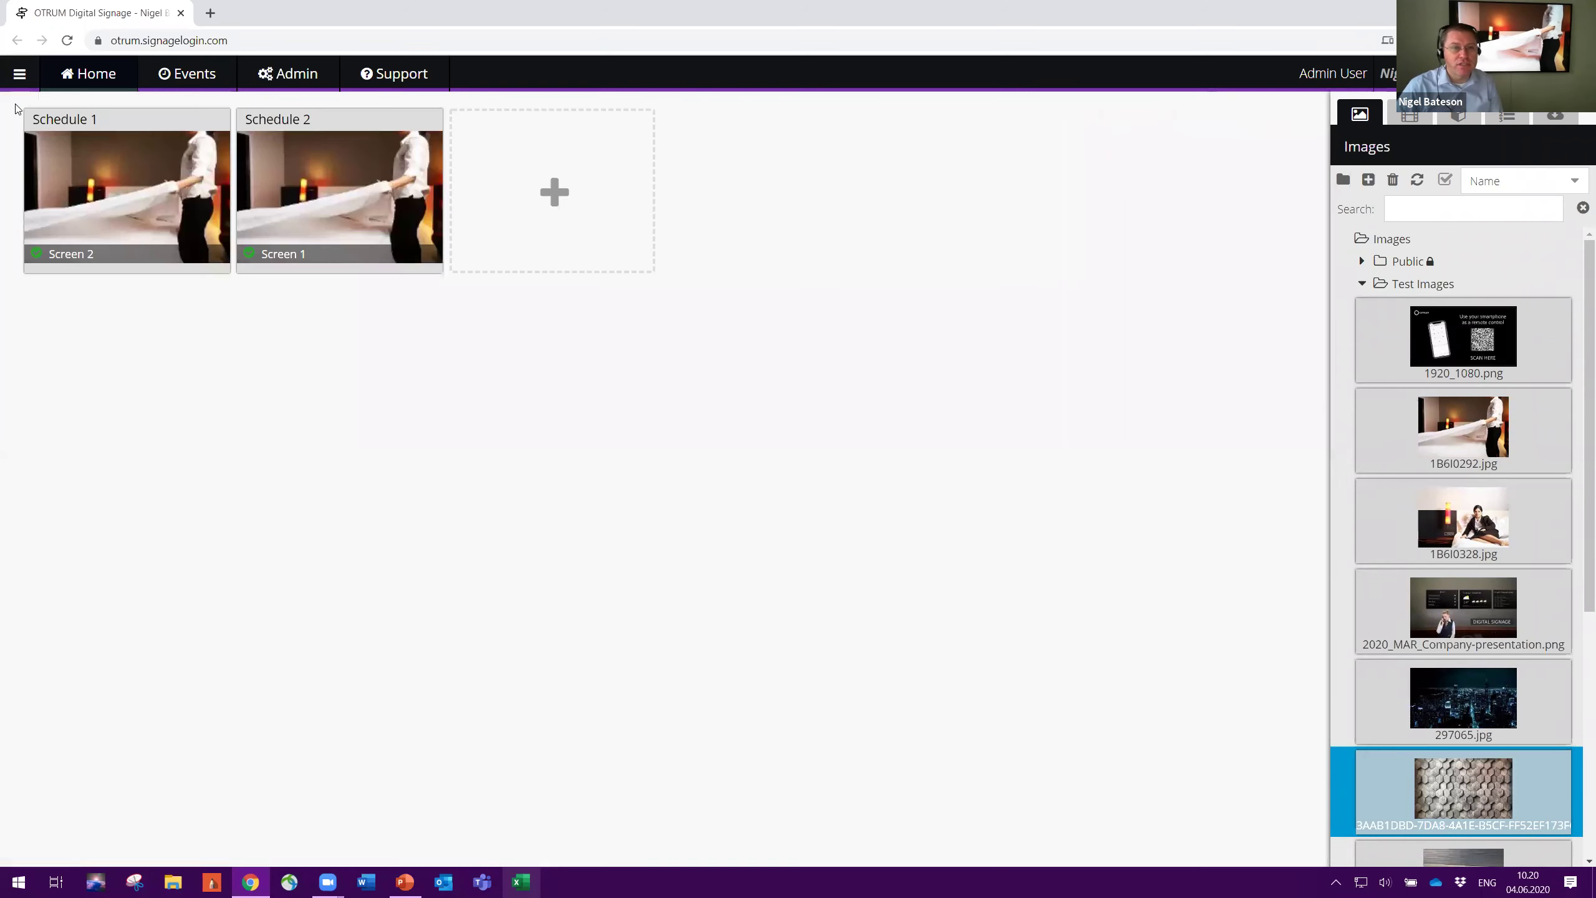
click(79, 187)
click(1406, 125)
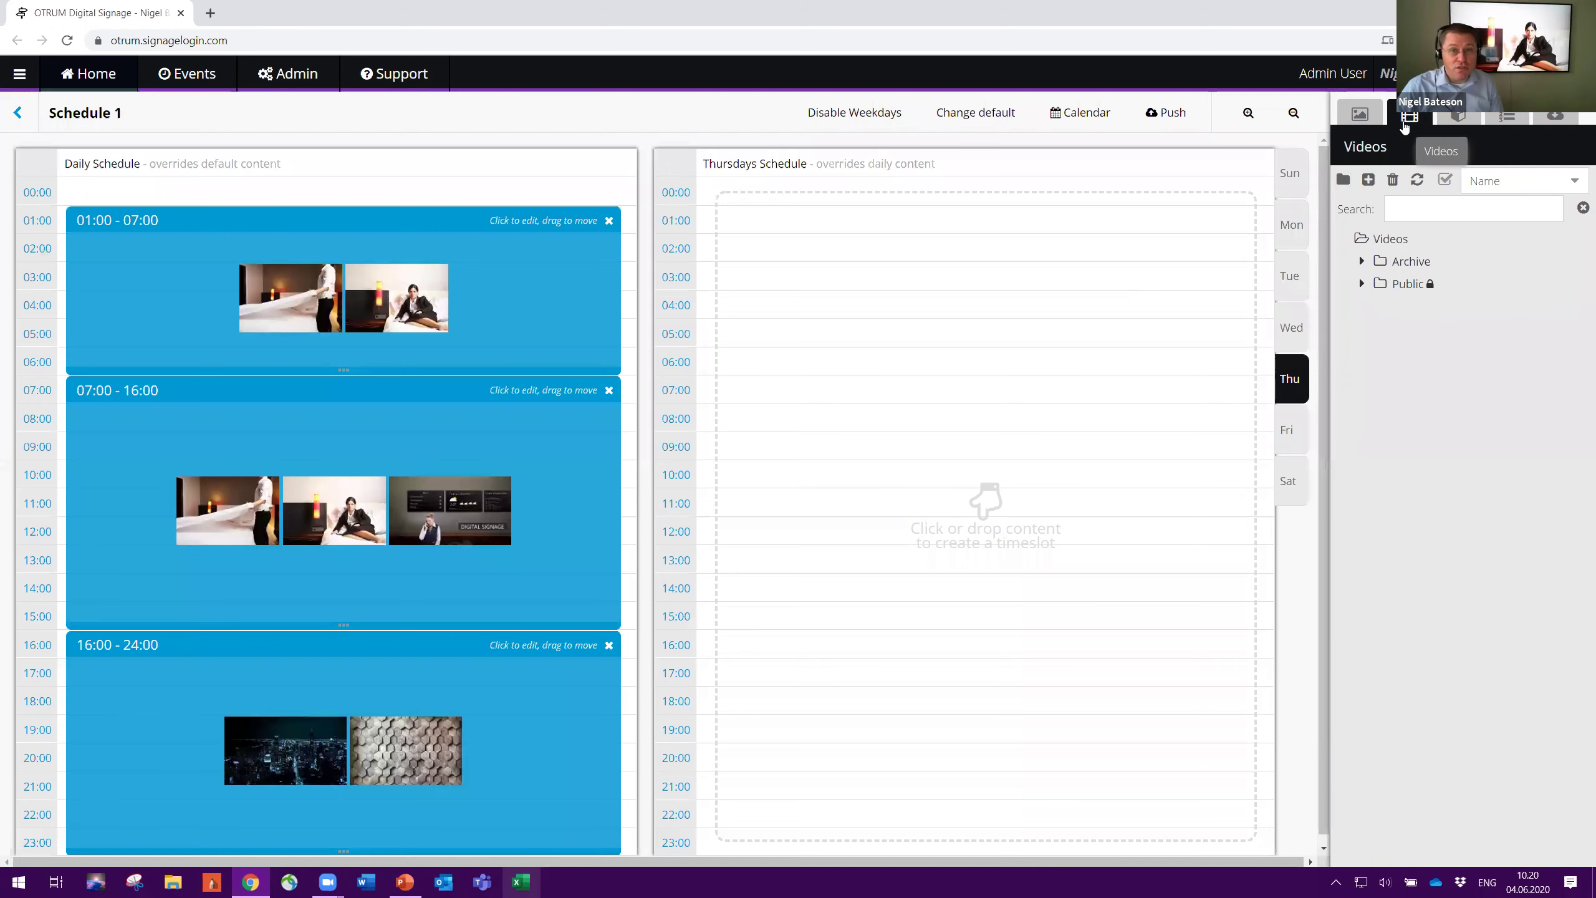
click(876, 113)
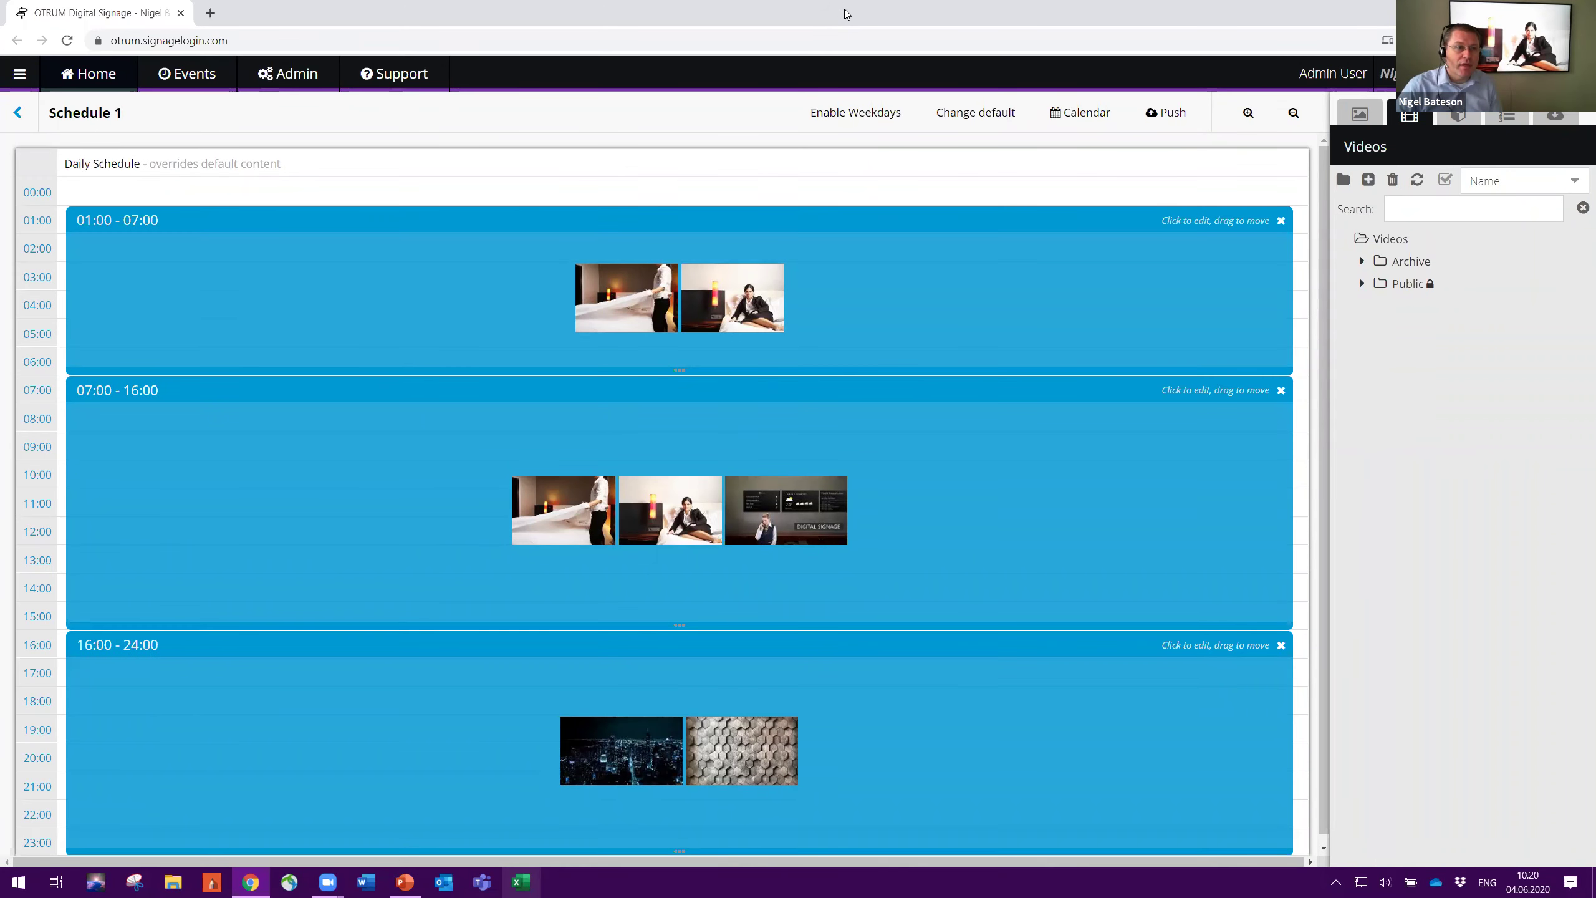
Shrink the browser window to expose the desktop files and upload Video.mov into the Videos library
key(super+Down)
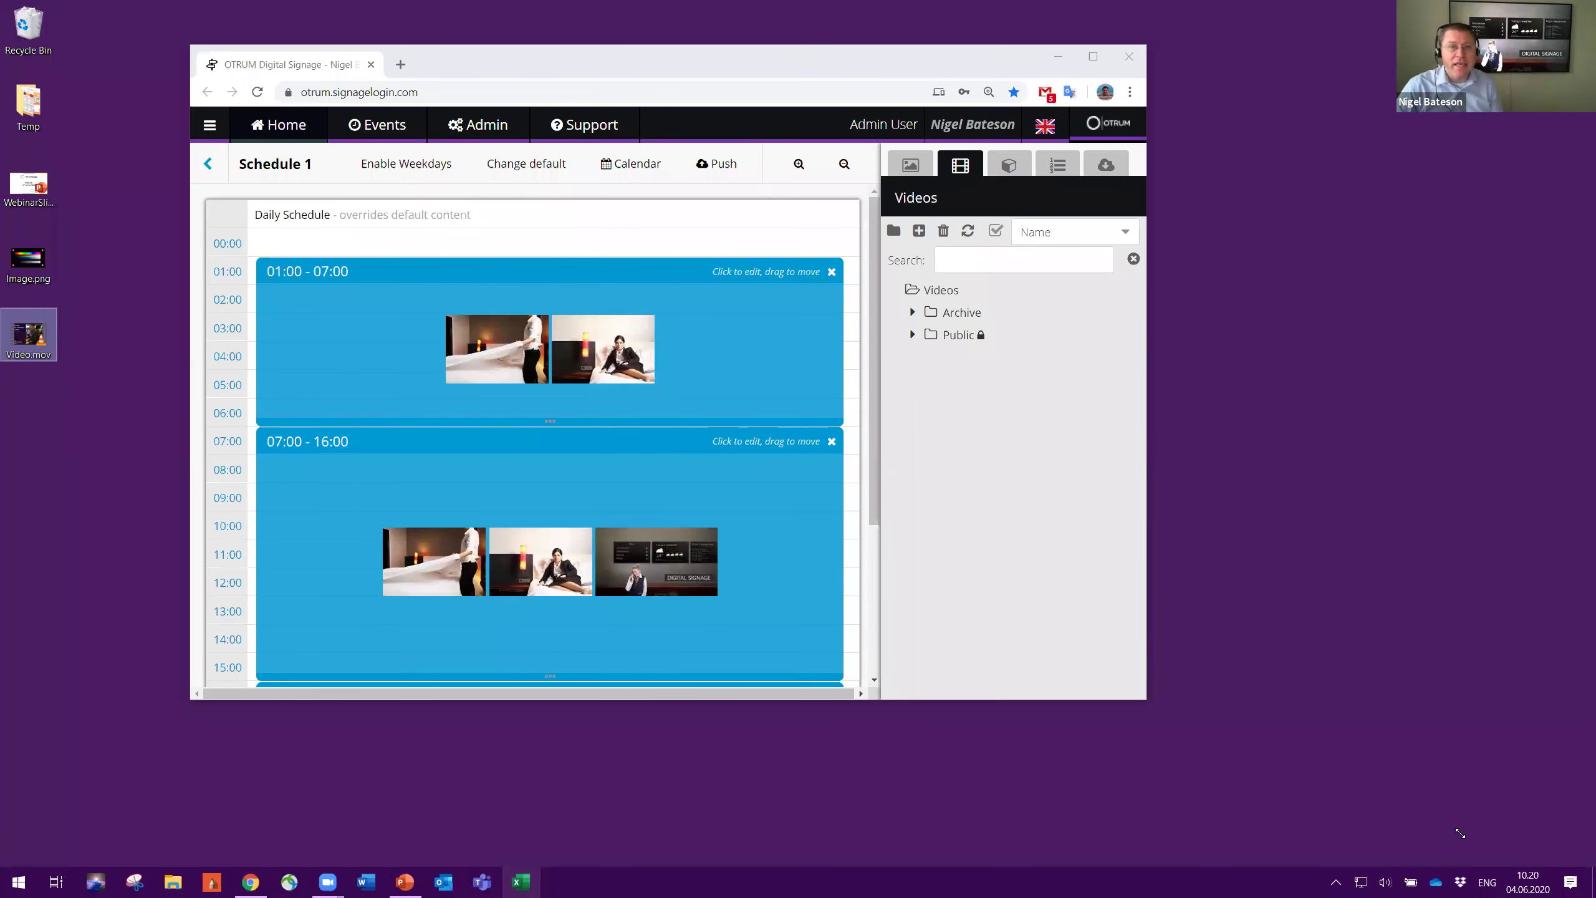
drag(1460, 833, 1459, 832)
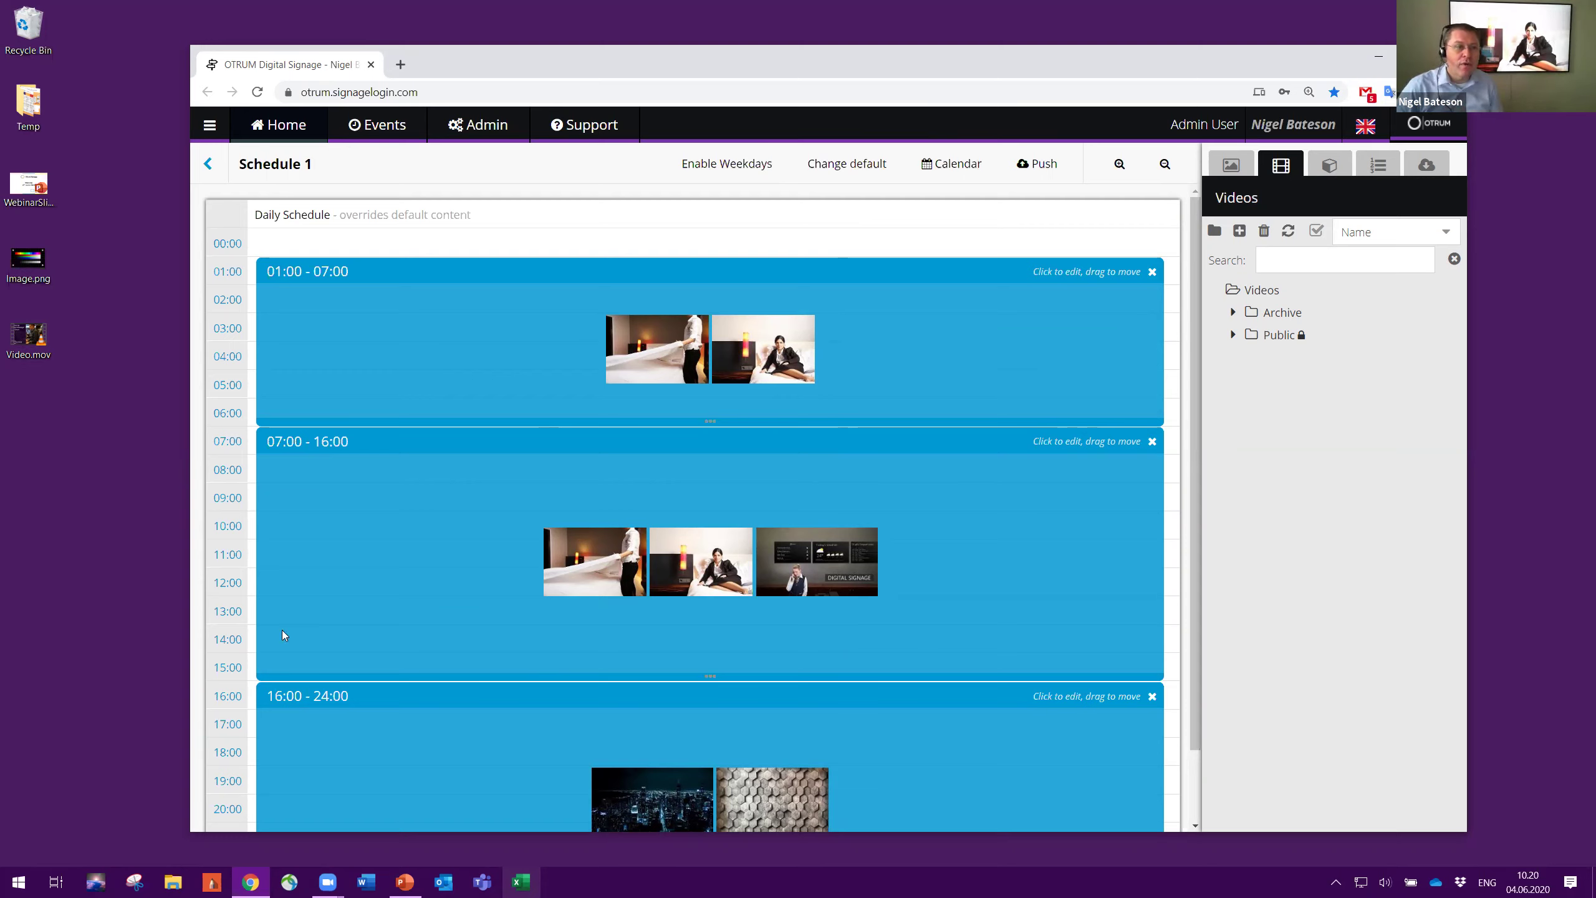
click(27, 343)
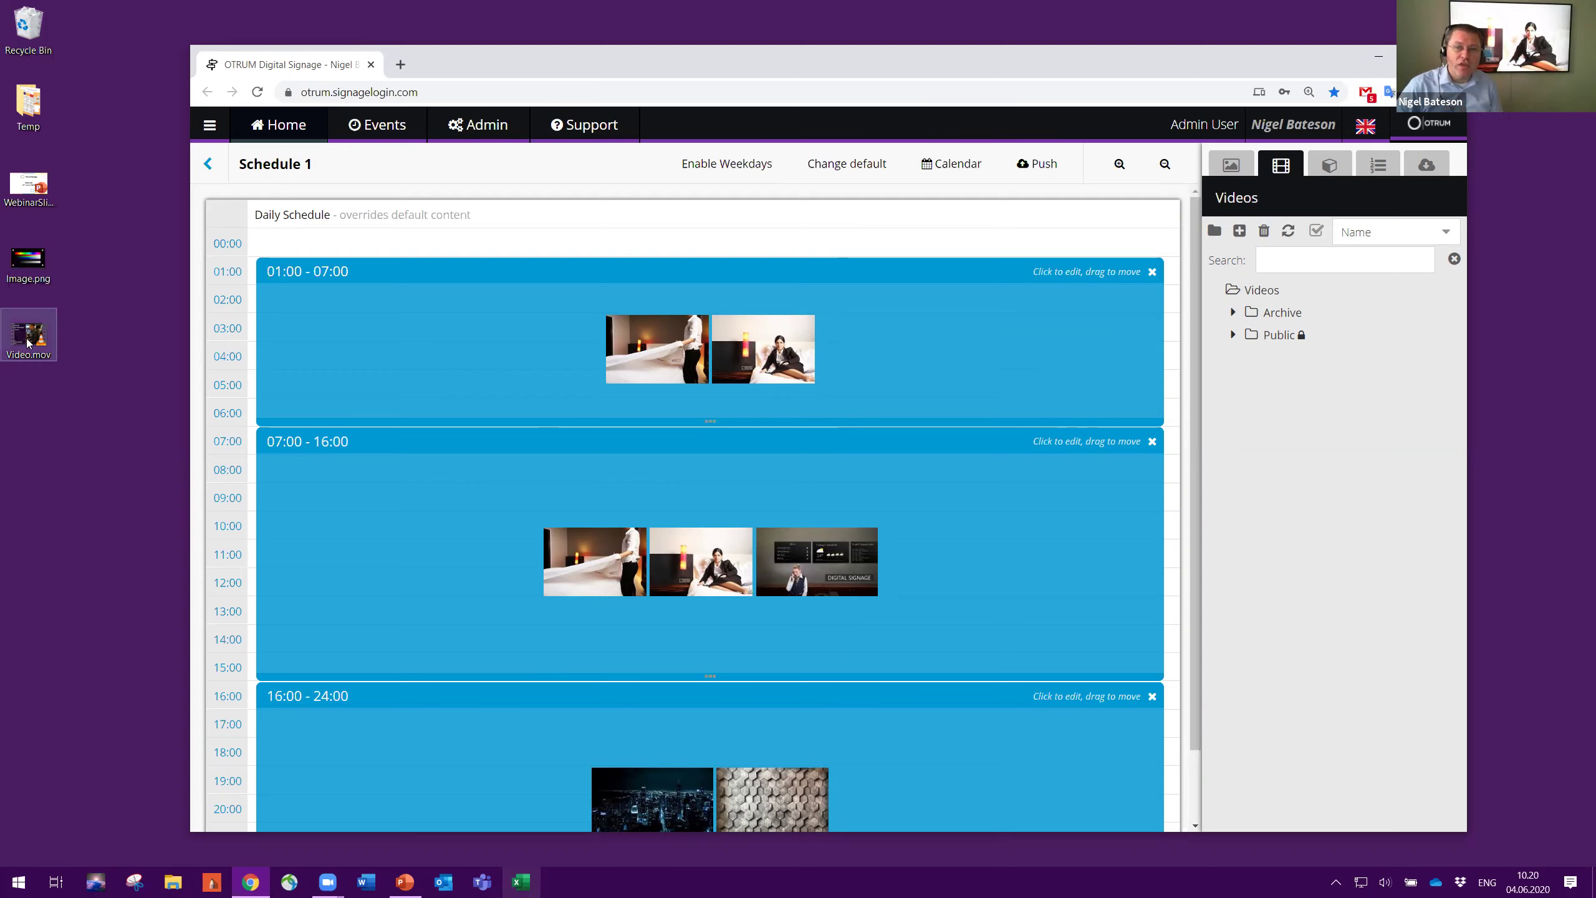
drag(27, 343, 1283, 408)
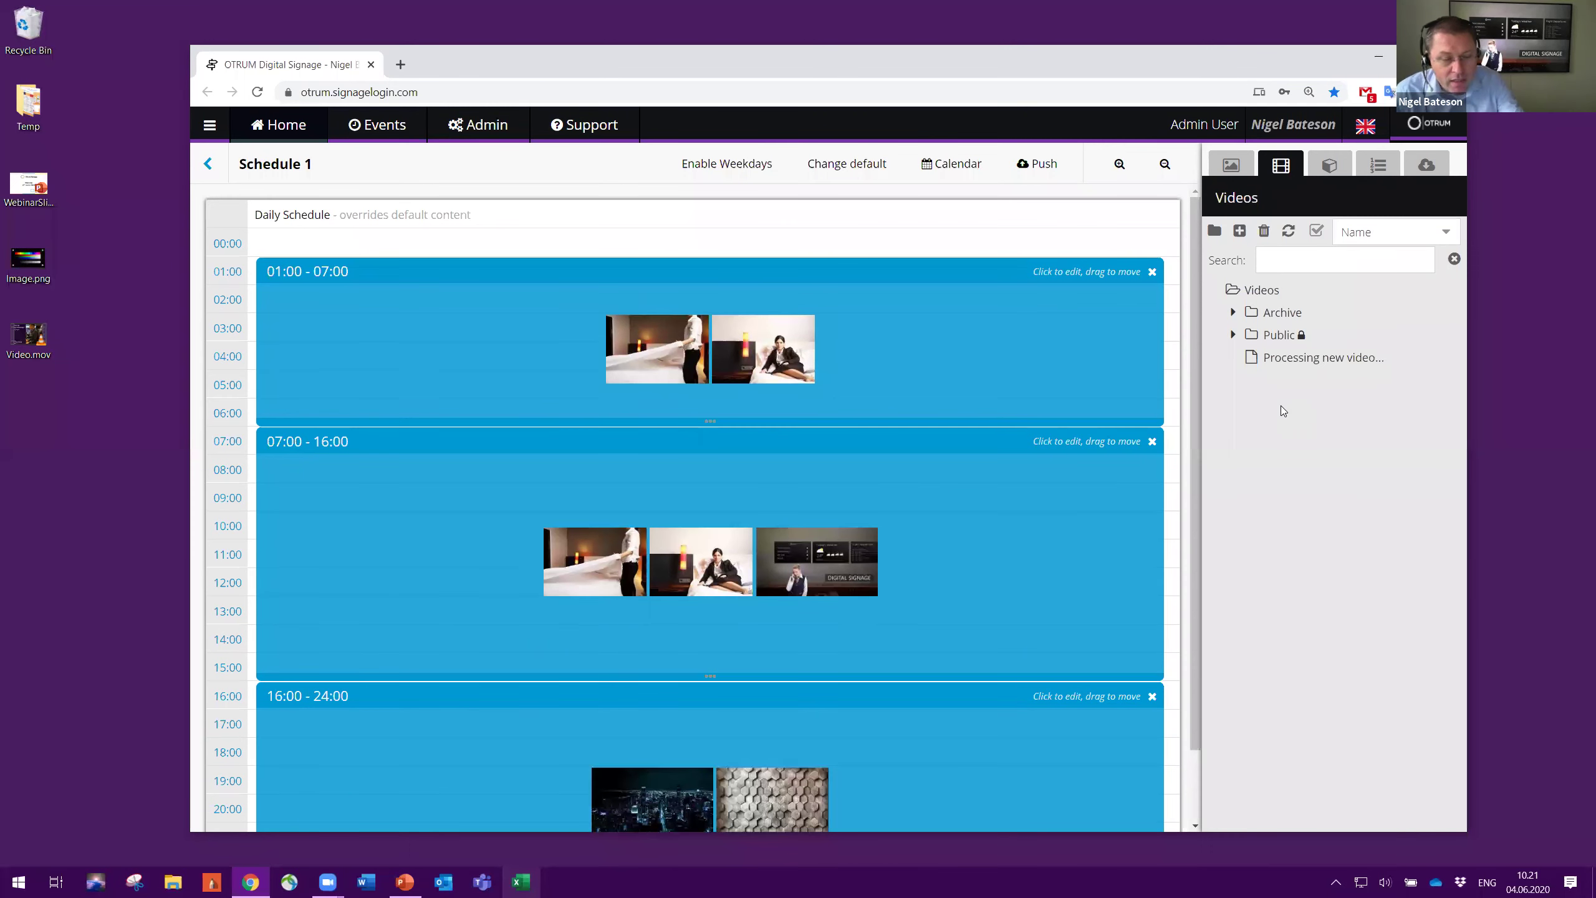
Refresh the Videos library to load the processed video, and delete the 07:00–16:00 daily timeslot
click(1308, 358)
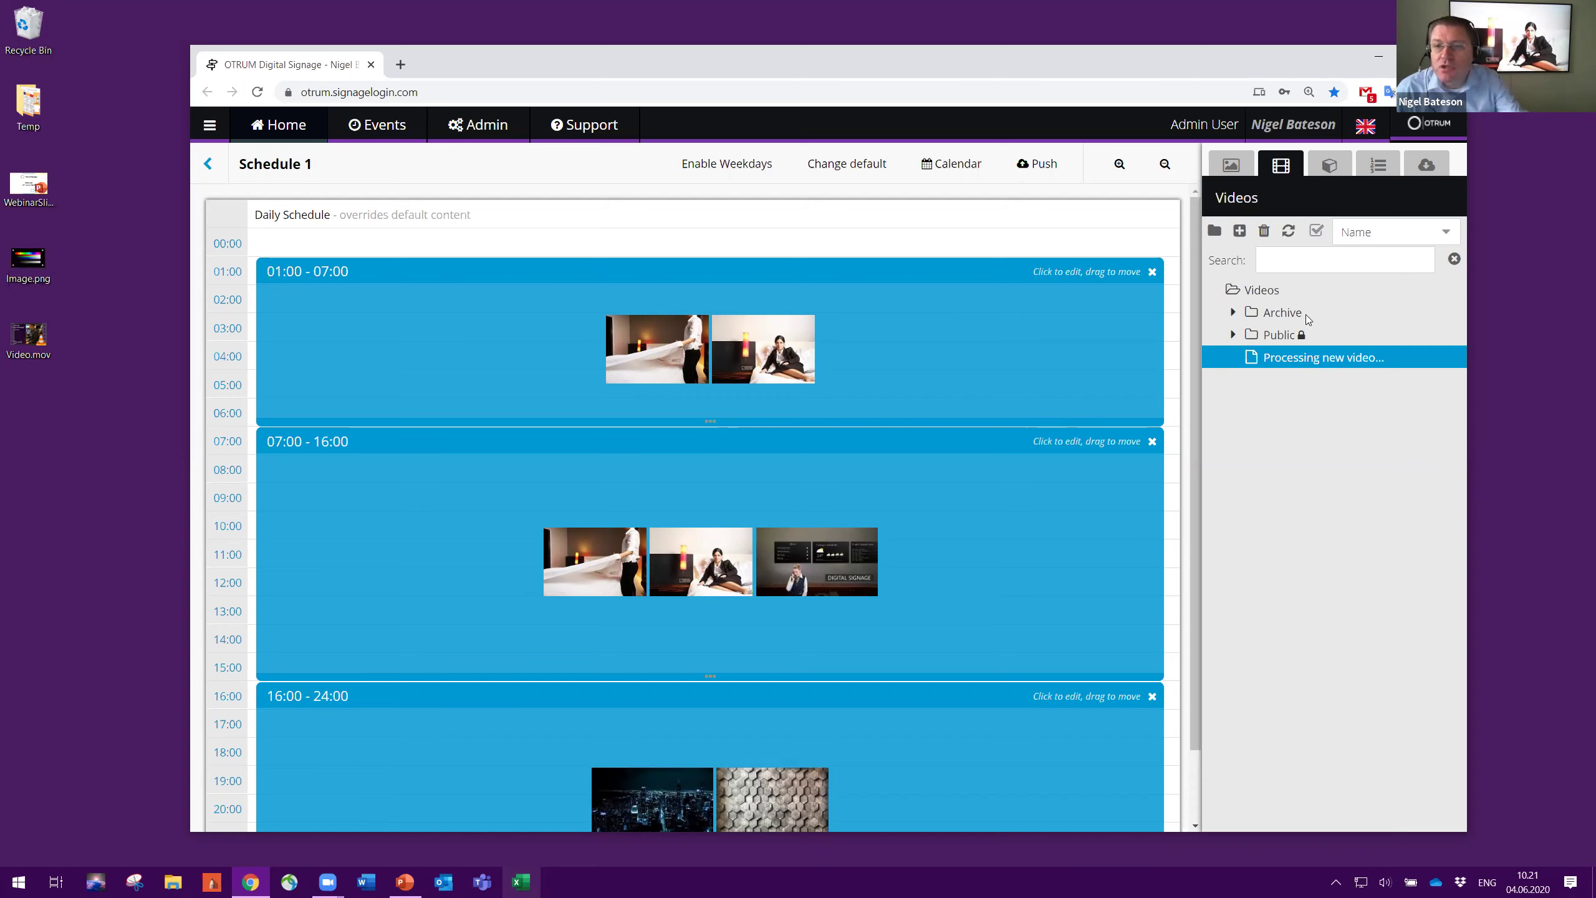
click(1290, 239)
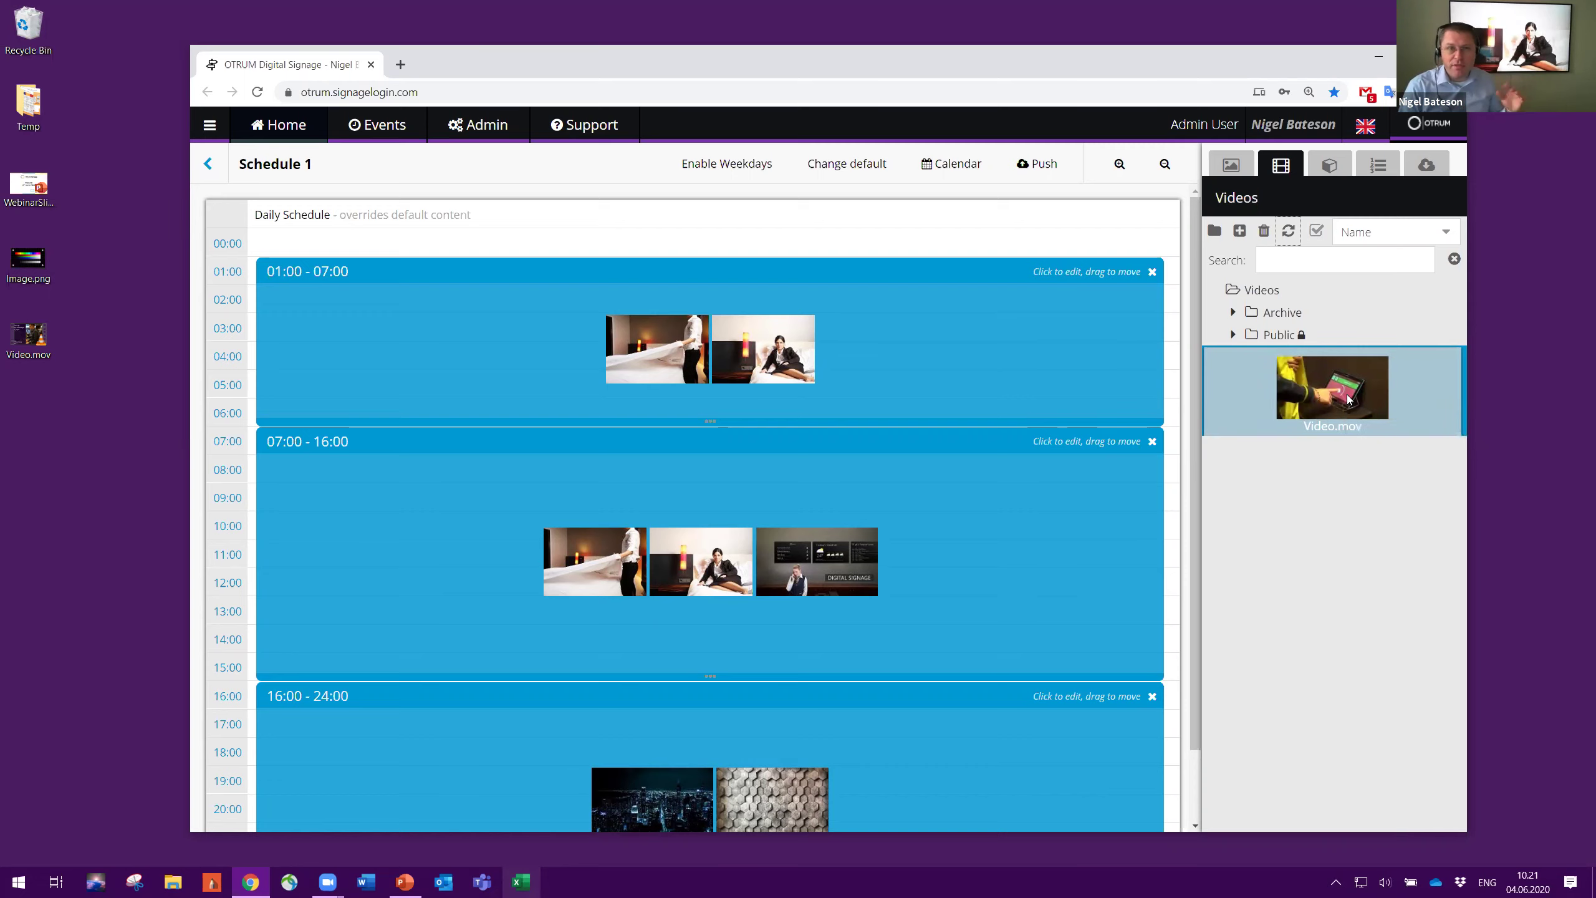
click(1151, 442)
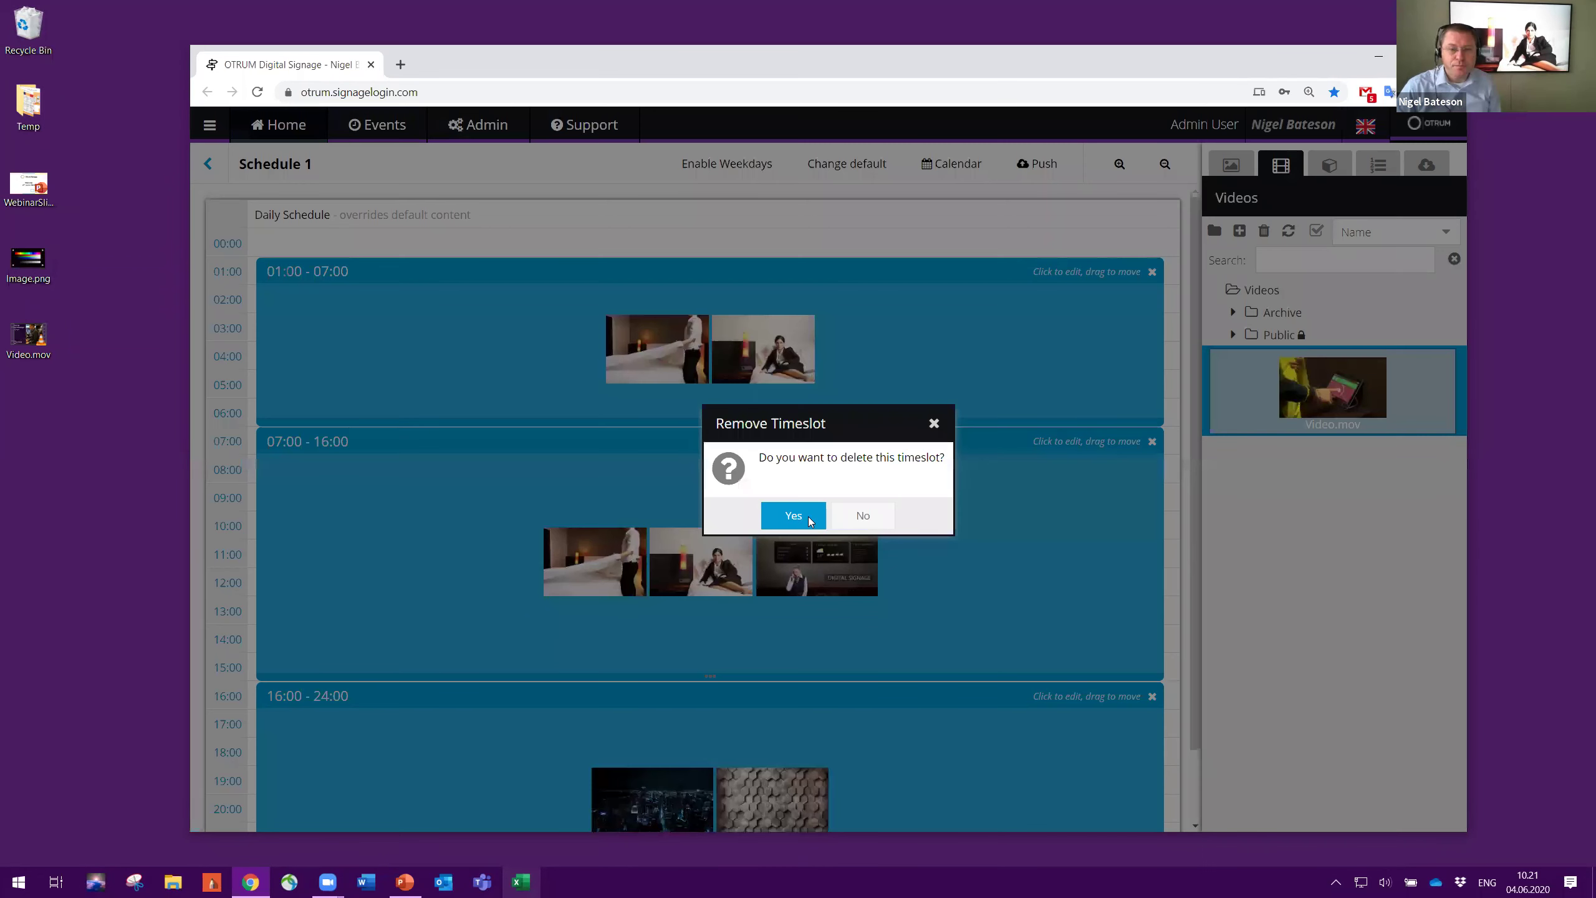
click(809, 521)
click(1414, 57)
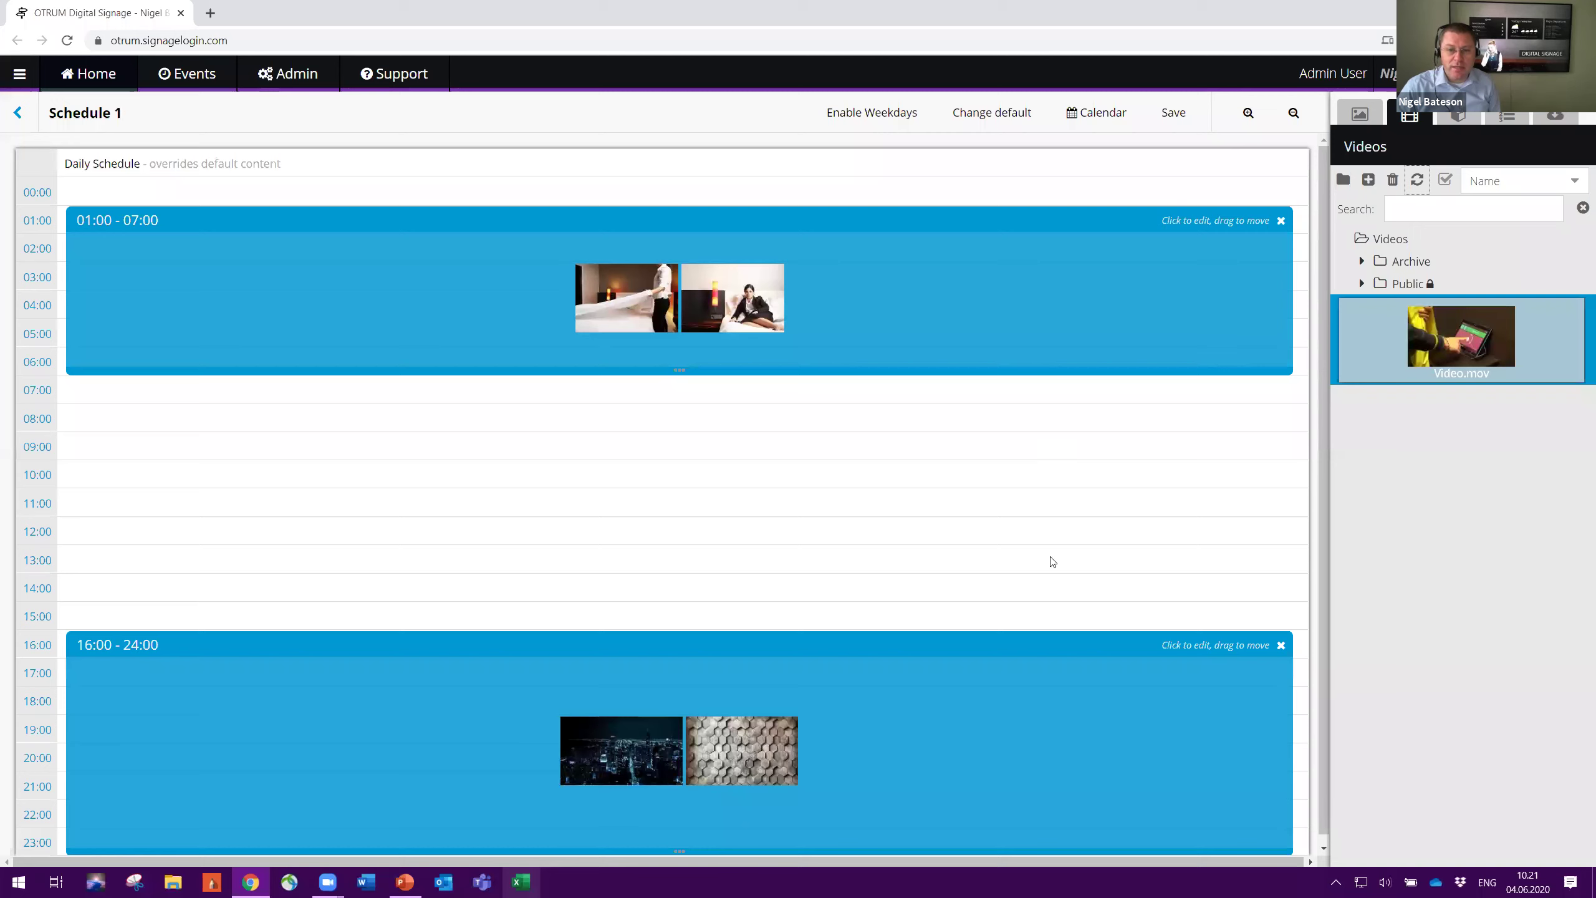
Schedule Video.mov in the free 07:00–16:00 period of the daily schedule, then save and push the update to the connected screen
drag(1471, 336, 1291, 390)
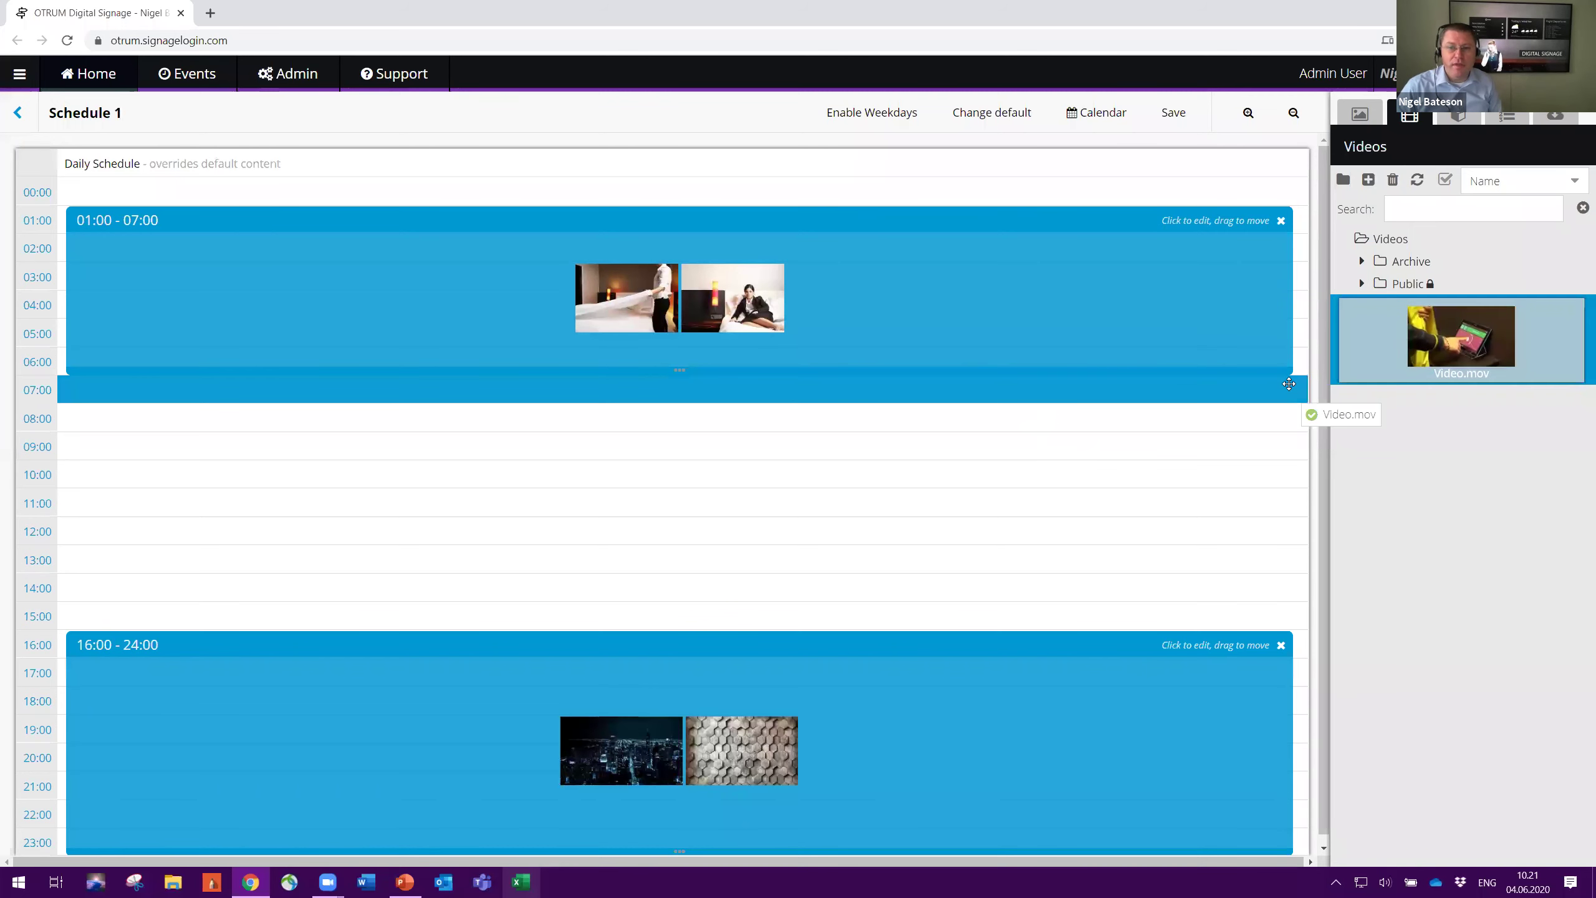
click(1176, 124)
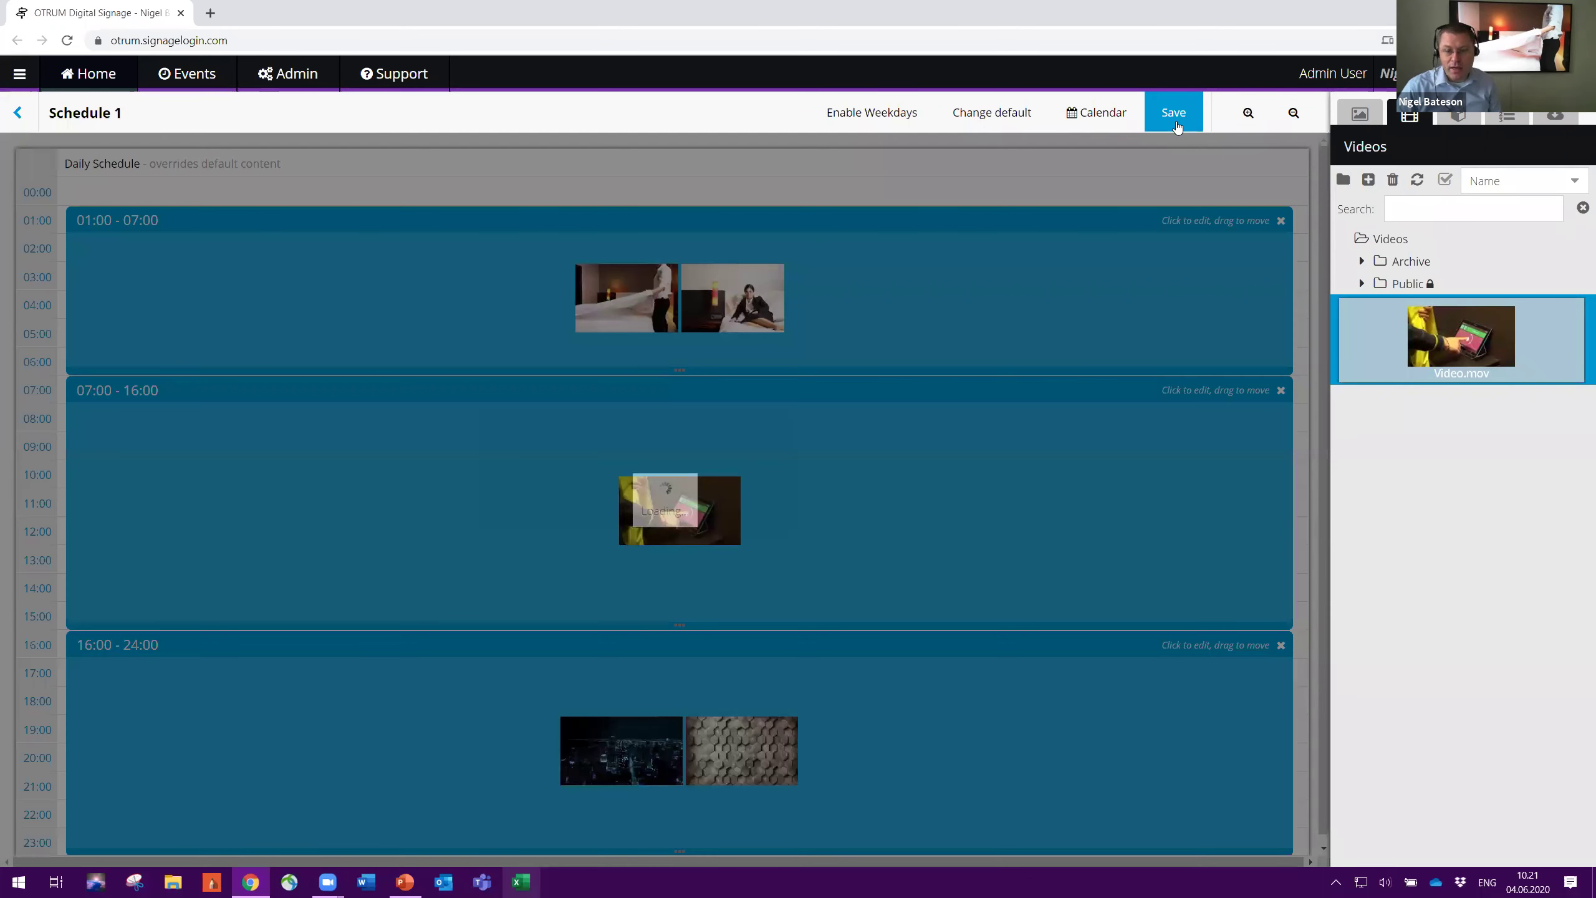
key(Return)
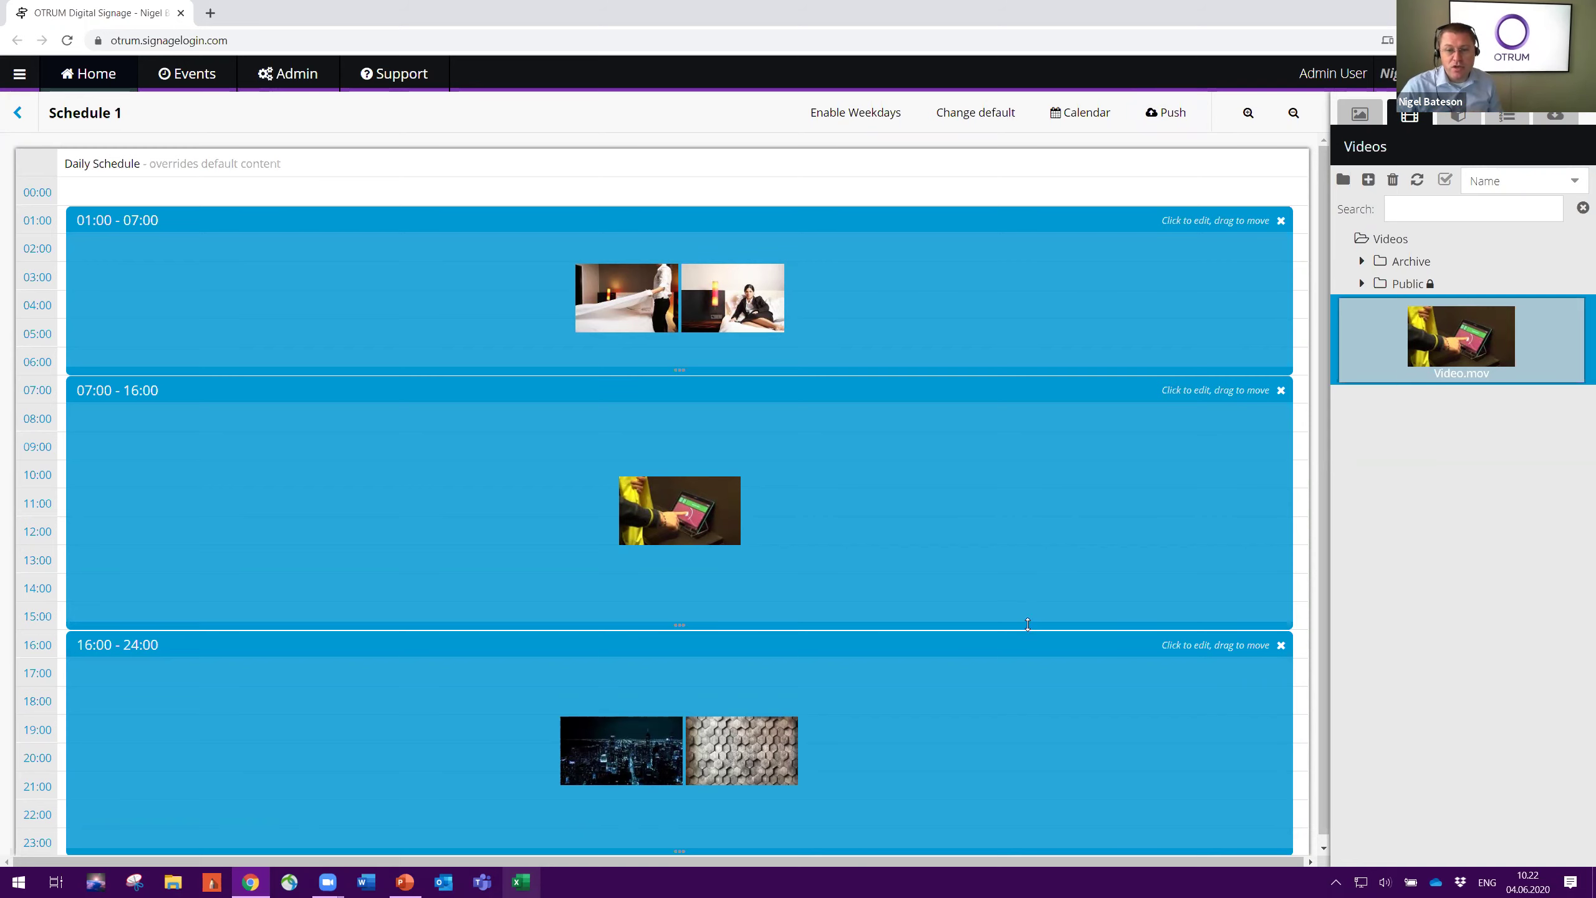
Shorten the Video.mov timeslot to 07:00–10:00 and save the schedule
drag(1016, 461, 1016, 461)
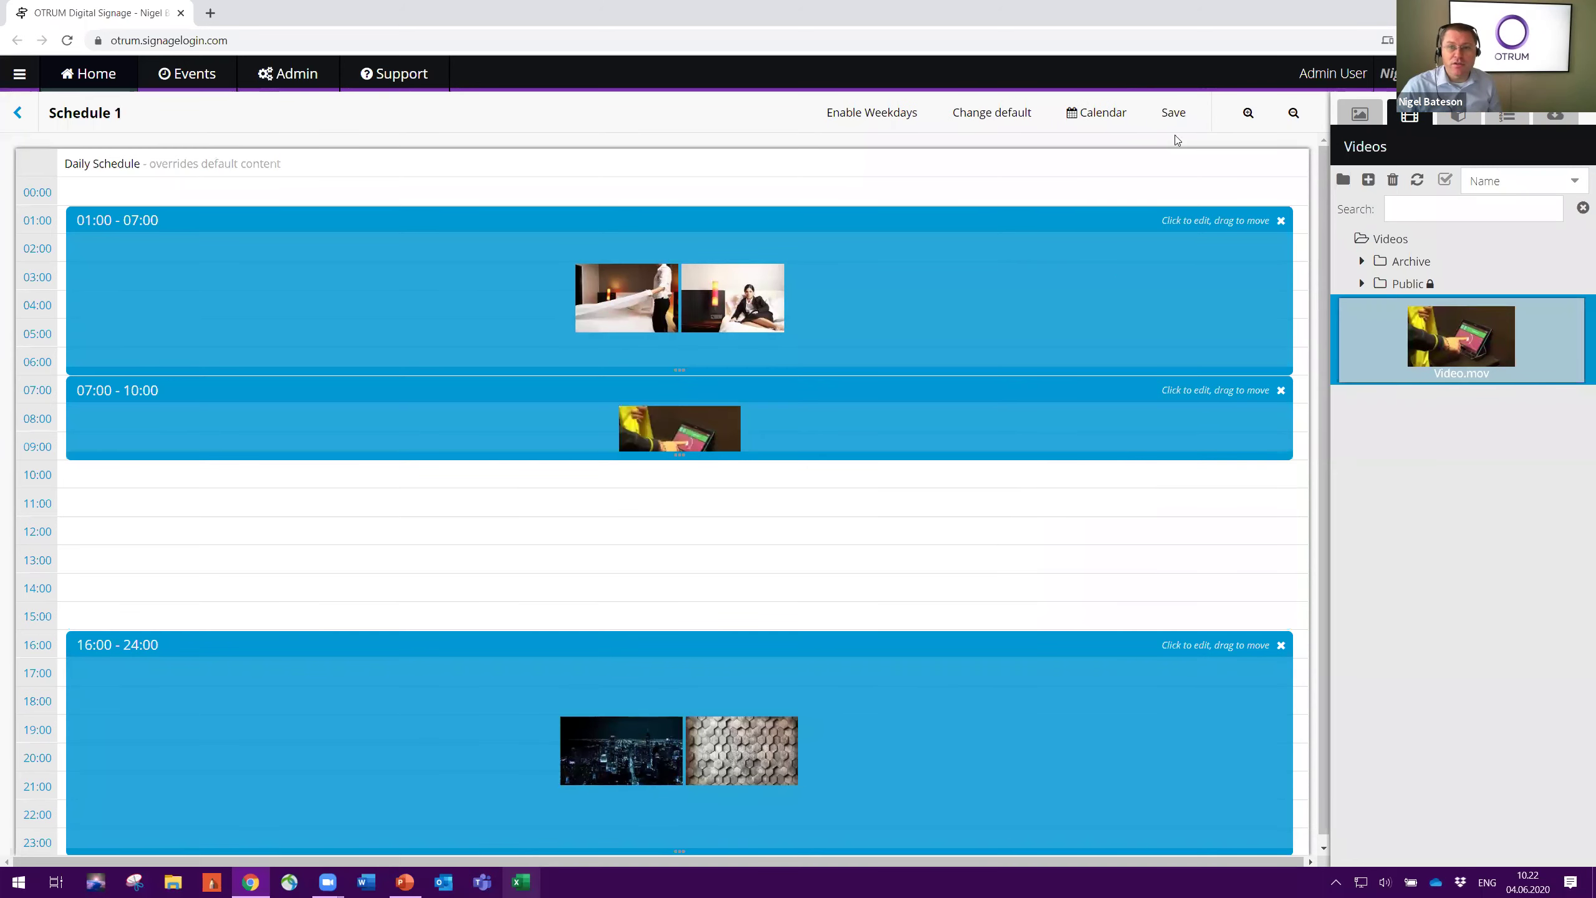
click(1173, 126)
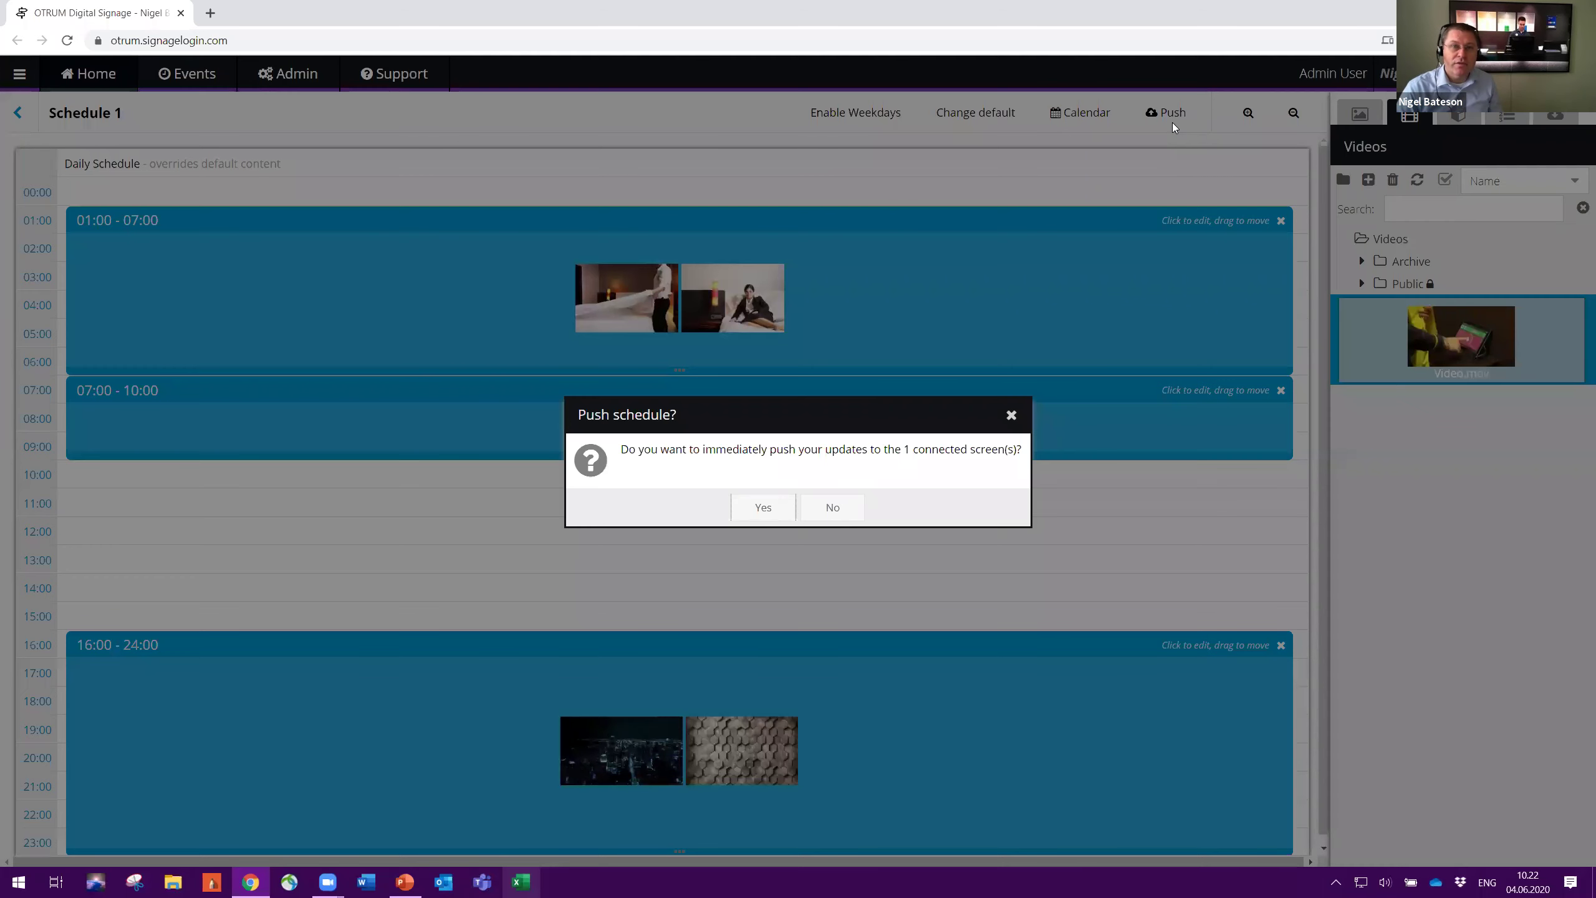
key(Escape)
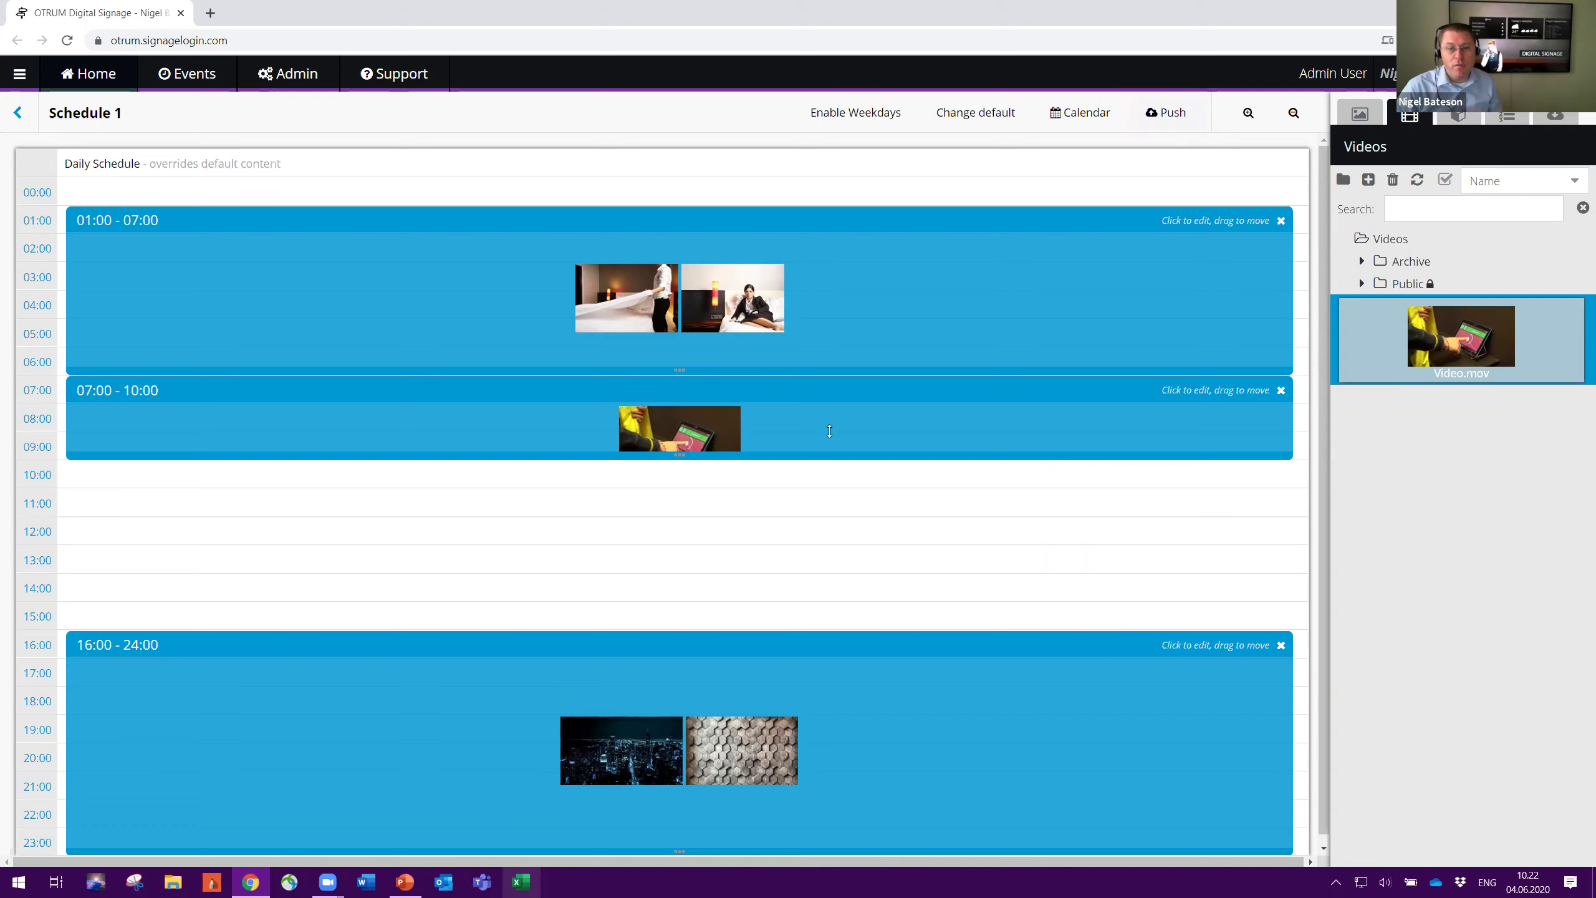
Extend the Video.mov timeslot to end at 15:00, then save and push the schedule to the connected screen
drag(834, 460, 837, 602)
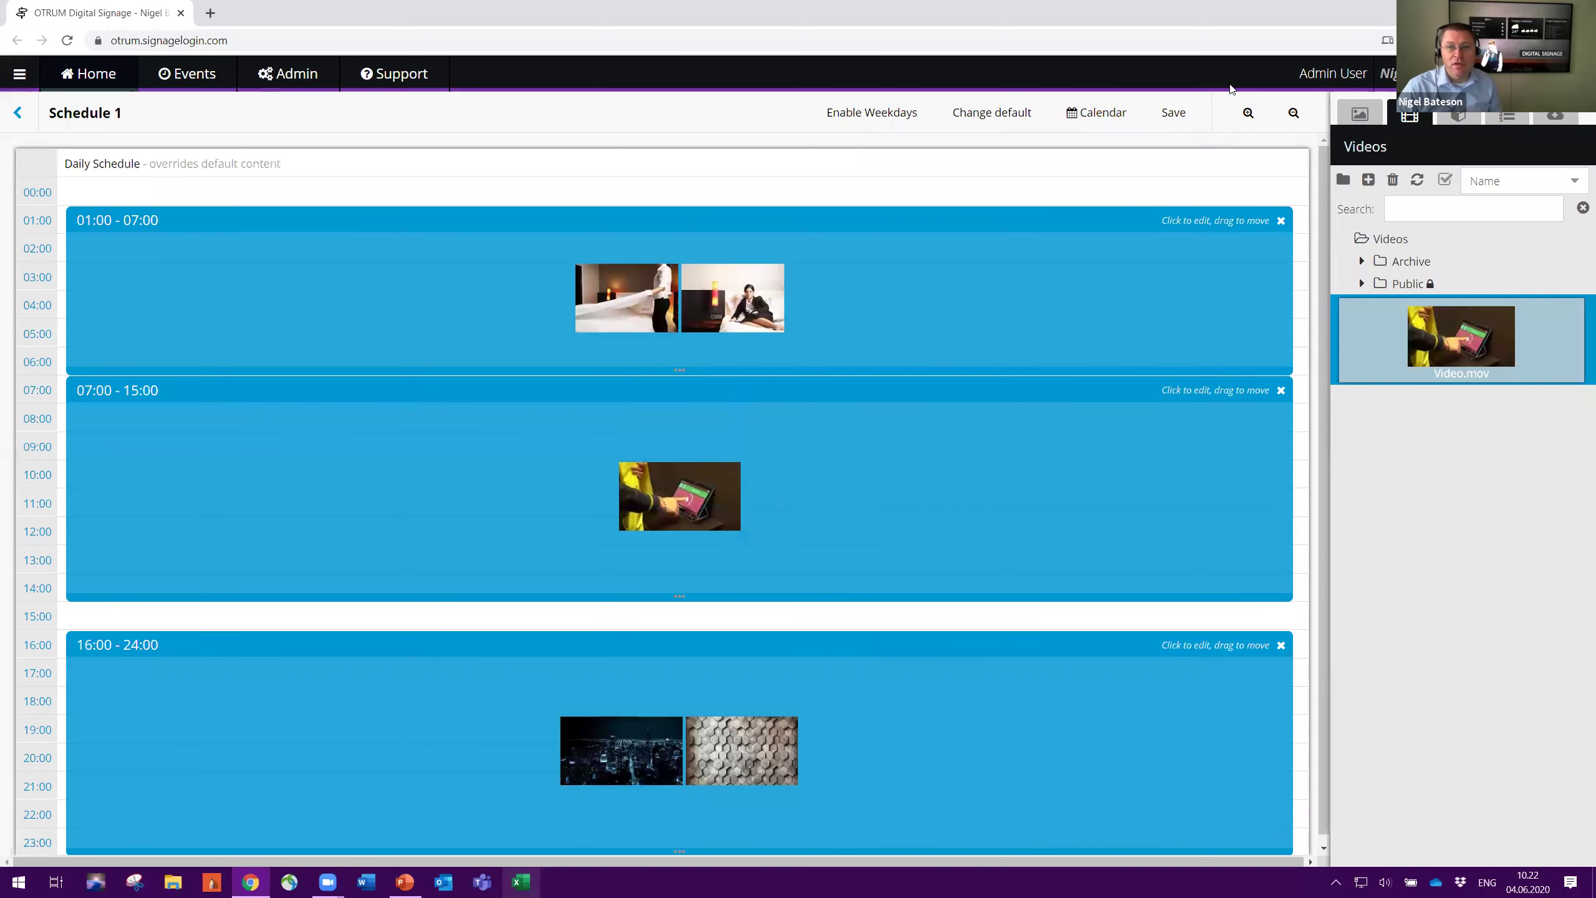
click(1165, 123)
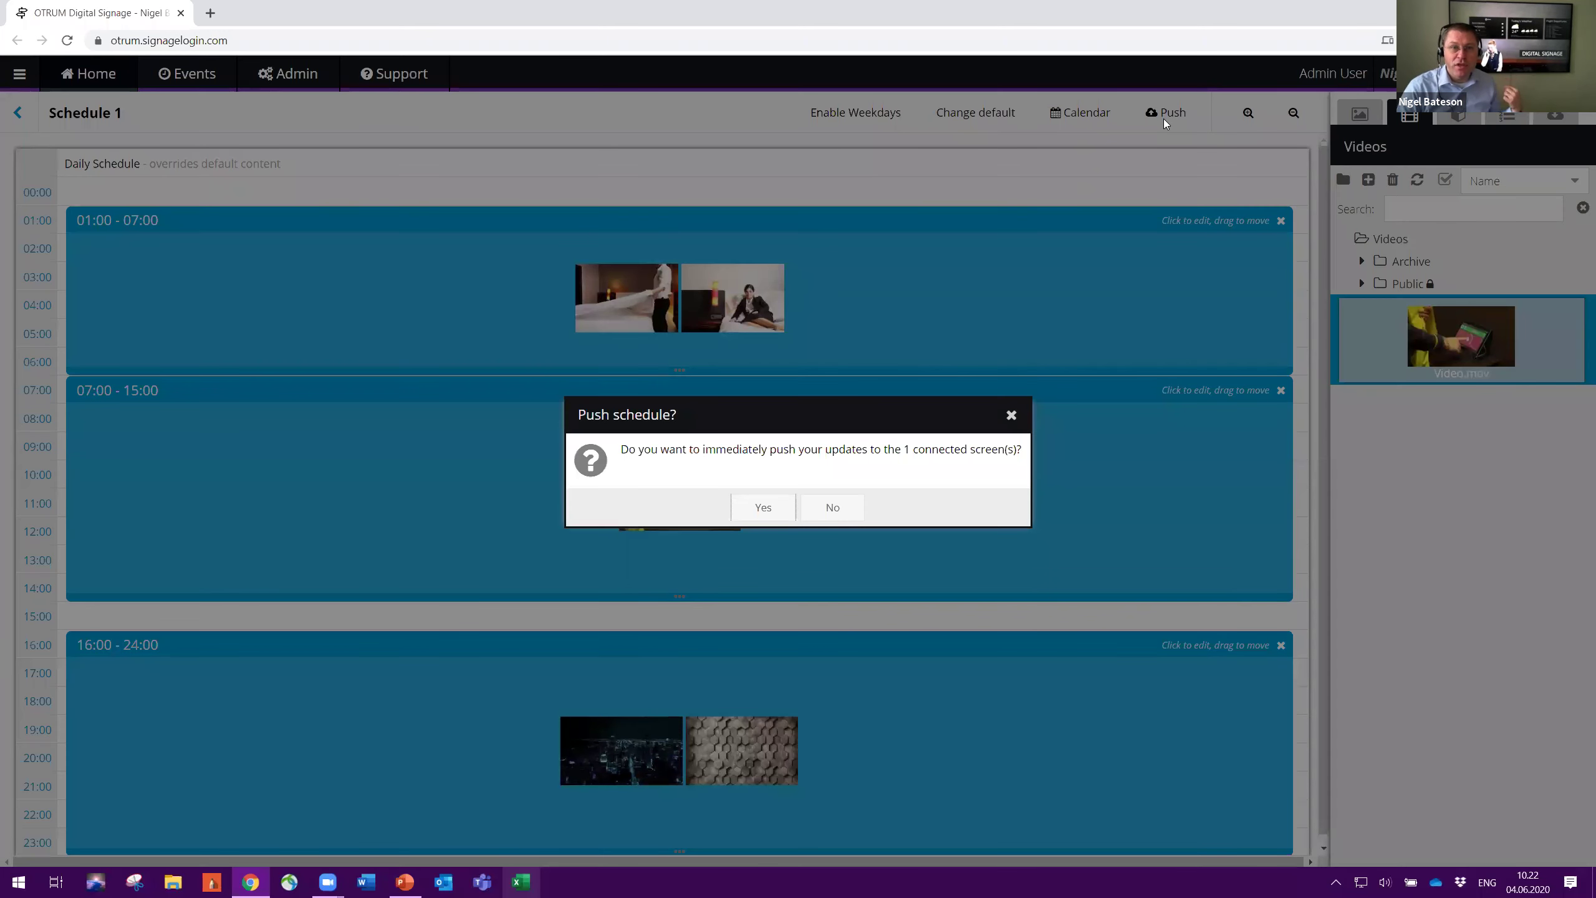
key(Return)
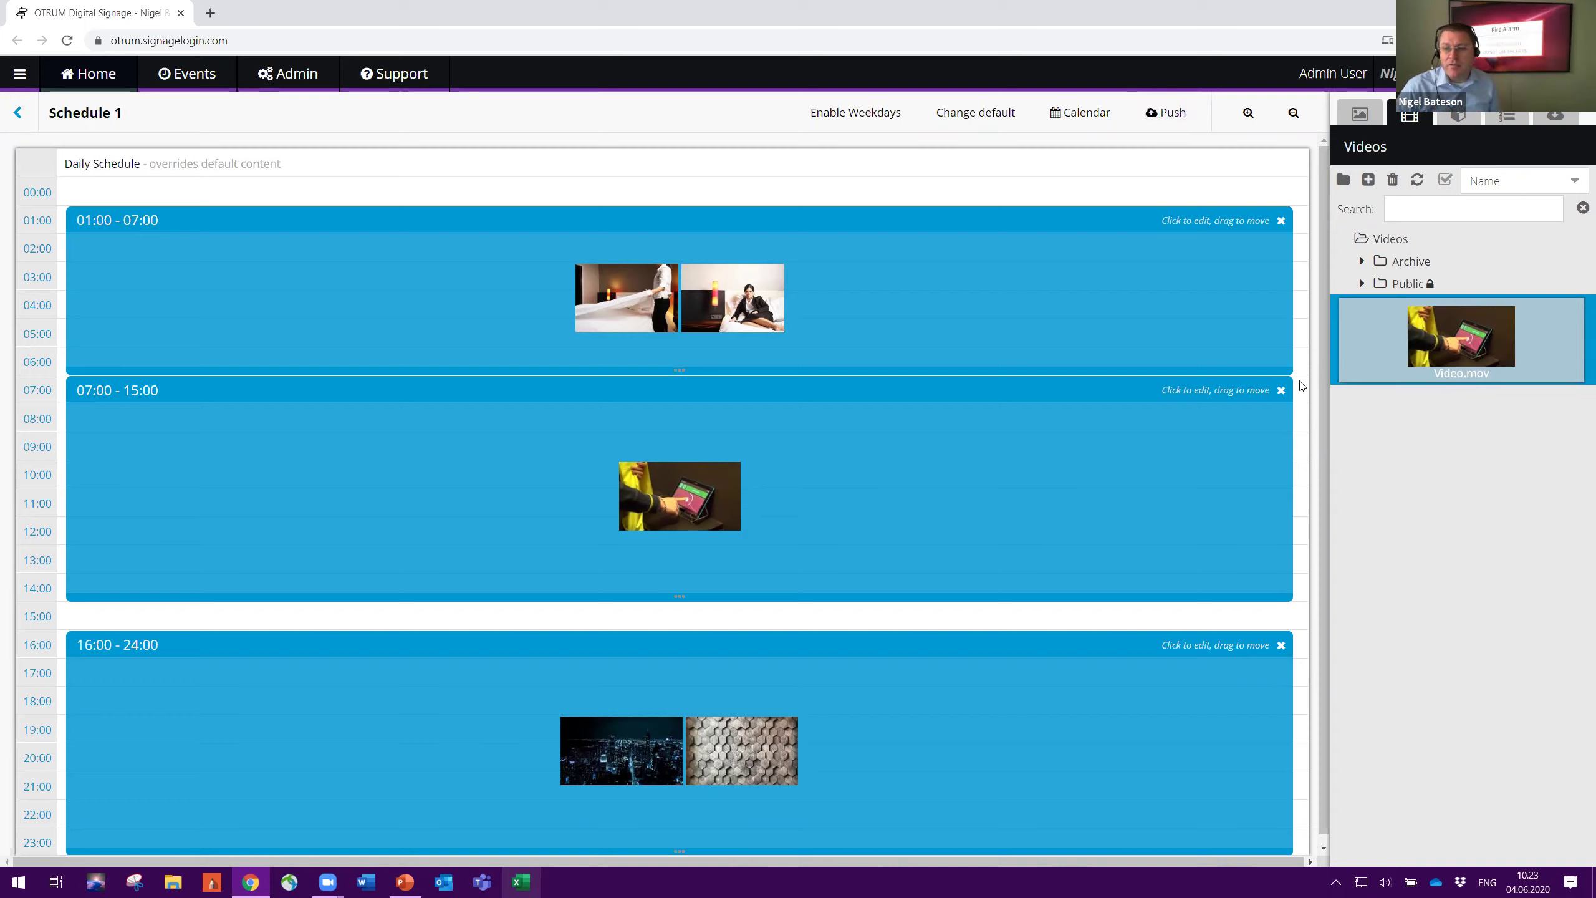
Delete the 07:00–15:00 video timeslot and show the Templates library
click(1281, 390)
click(764, 505)
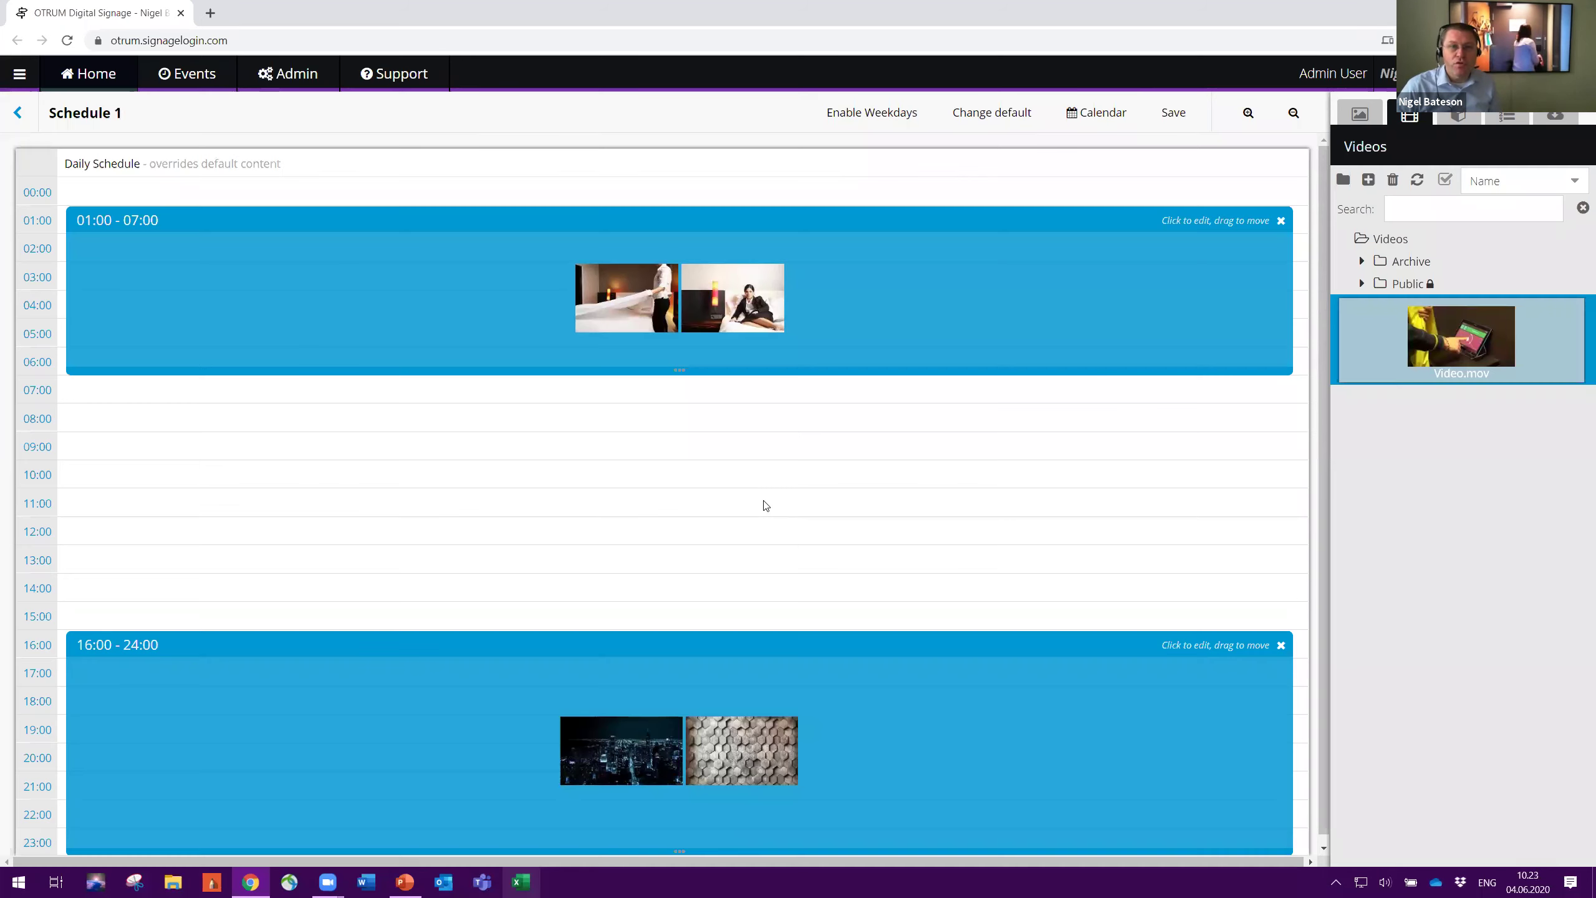
click(1455, 118)
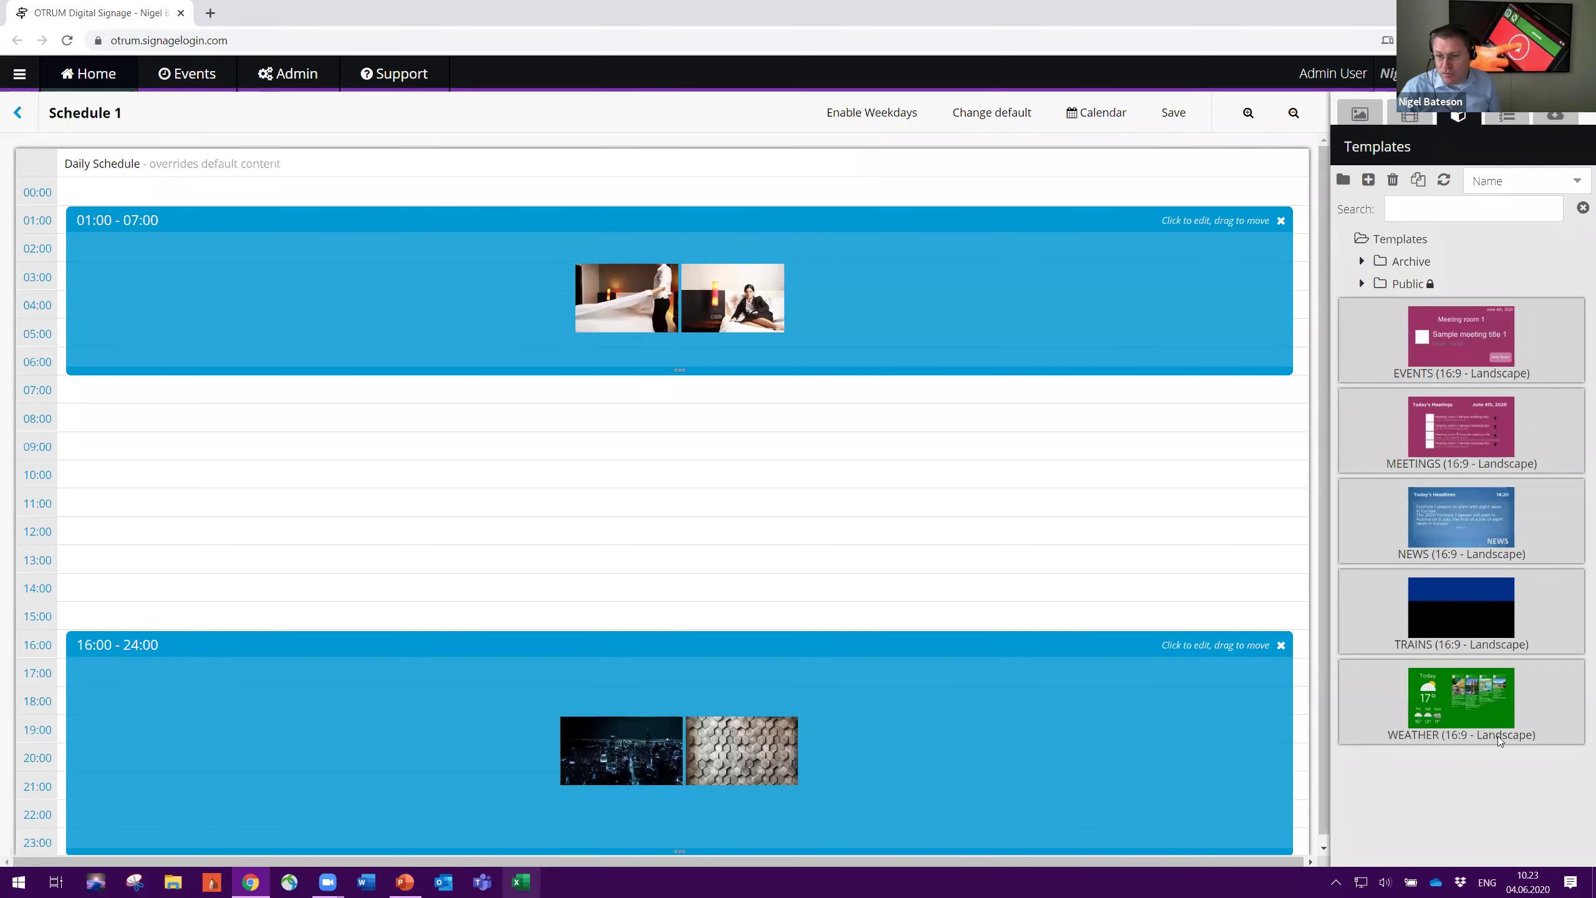
Open the NEWS template for editing, saving the schedule changes and pushing them to the connected screen
click(1480, 524)
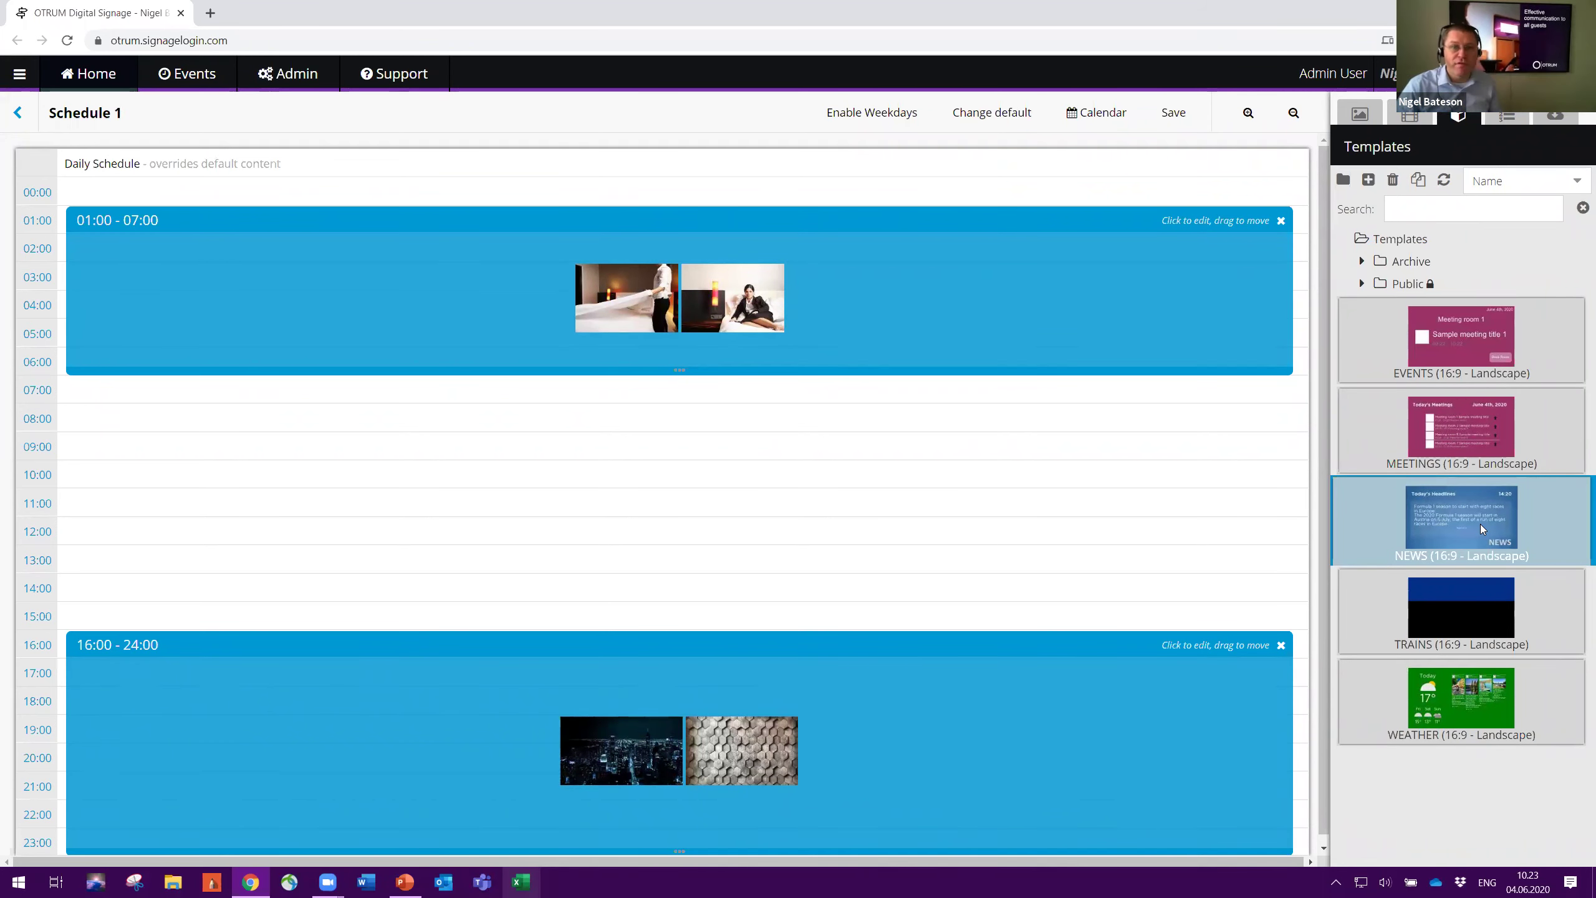
double_click(1480, 524)
click(787, 509)
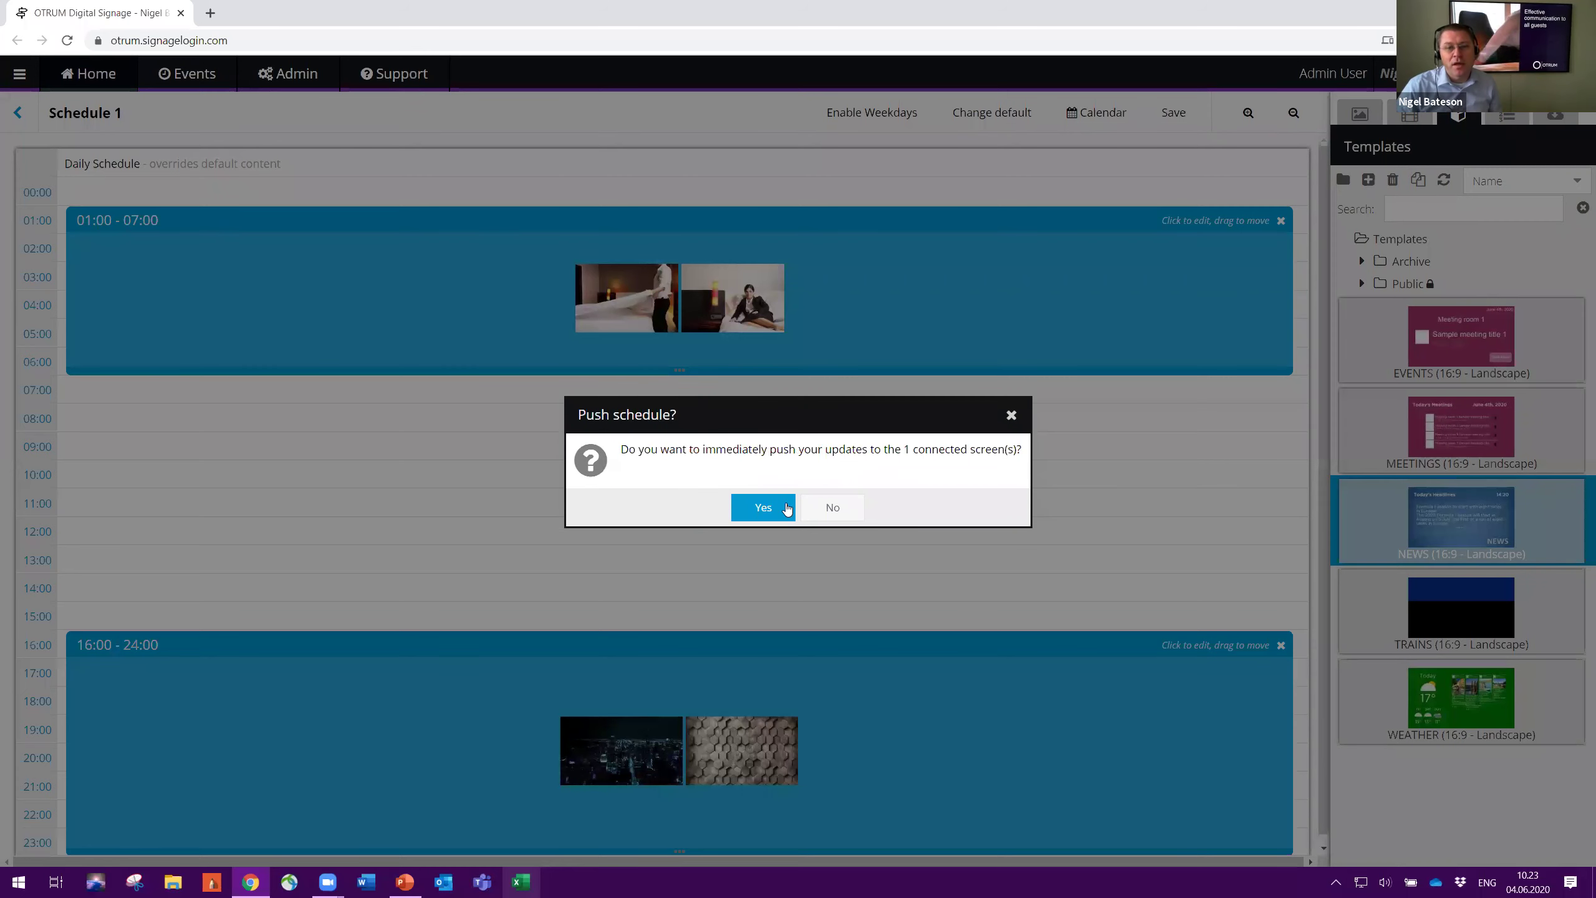
click(787, 506)
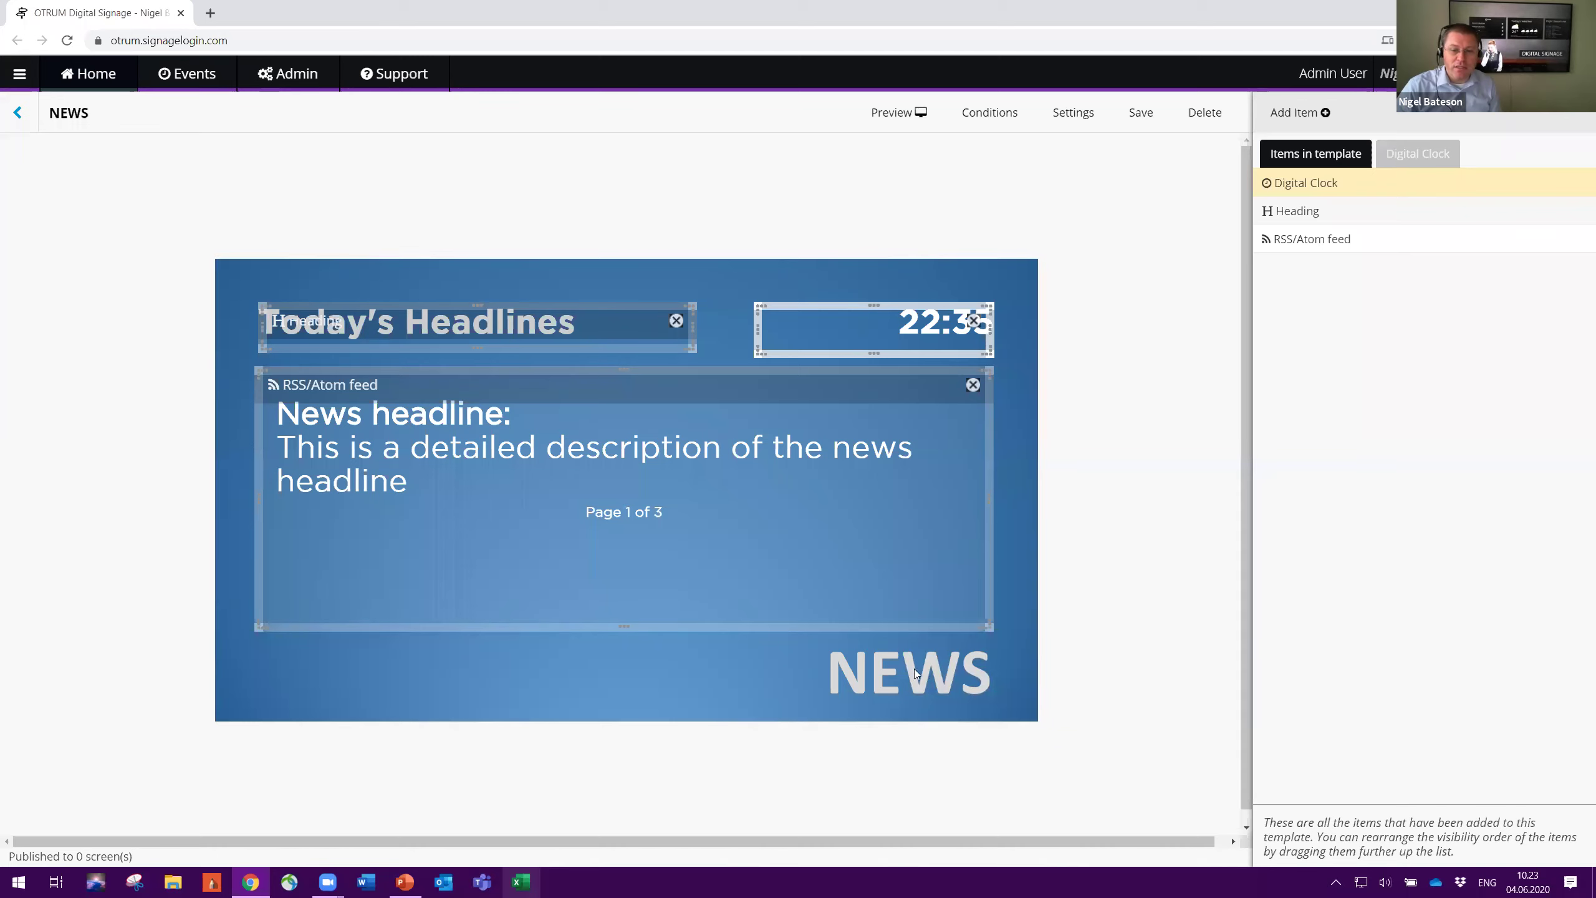
Inspect the settings of the heading, digital clock and RSS/Atom feed items, including the feed URL, and preview the NEWS template
click(473, 319)
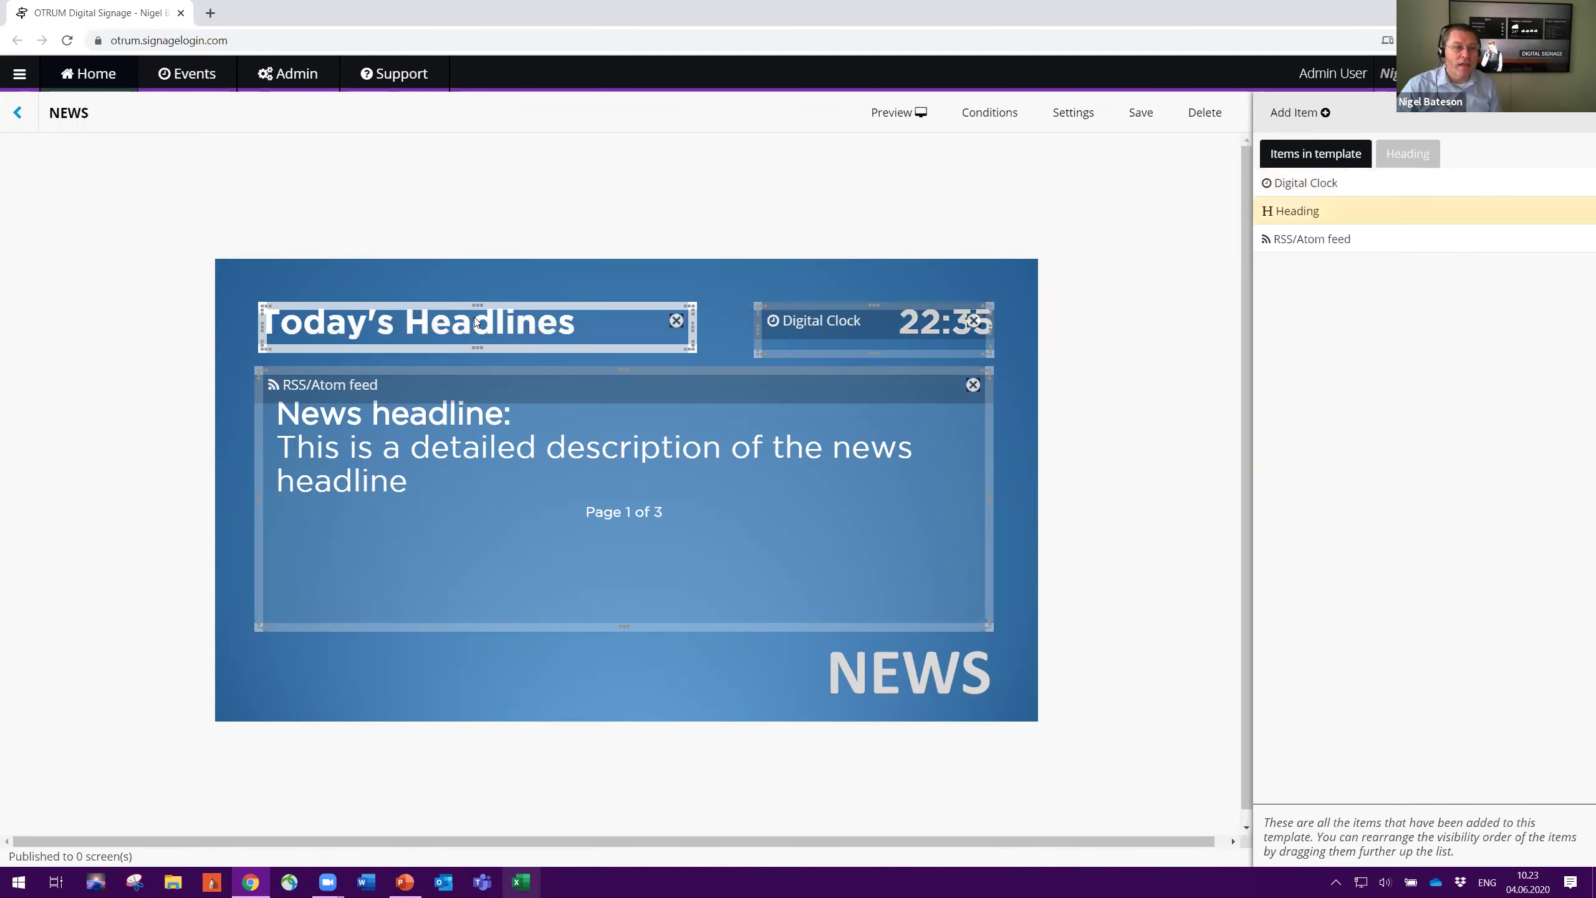
click(1408, 153)
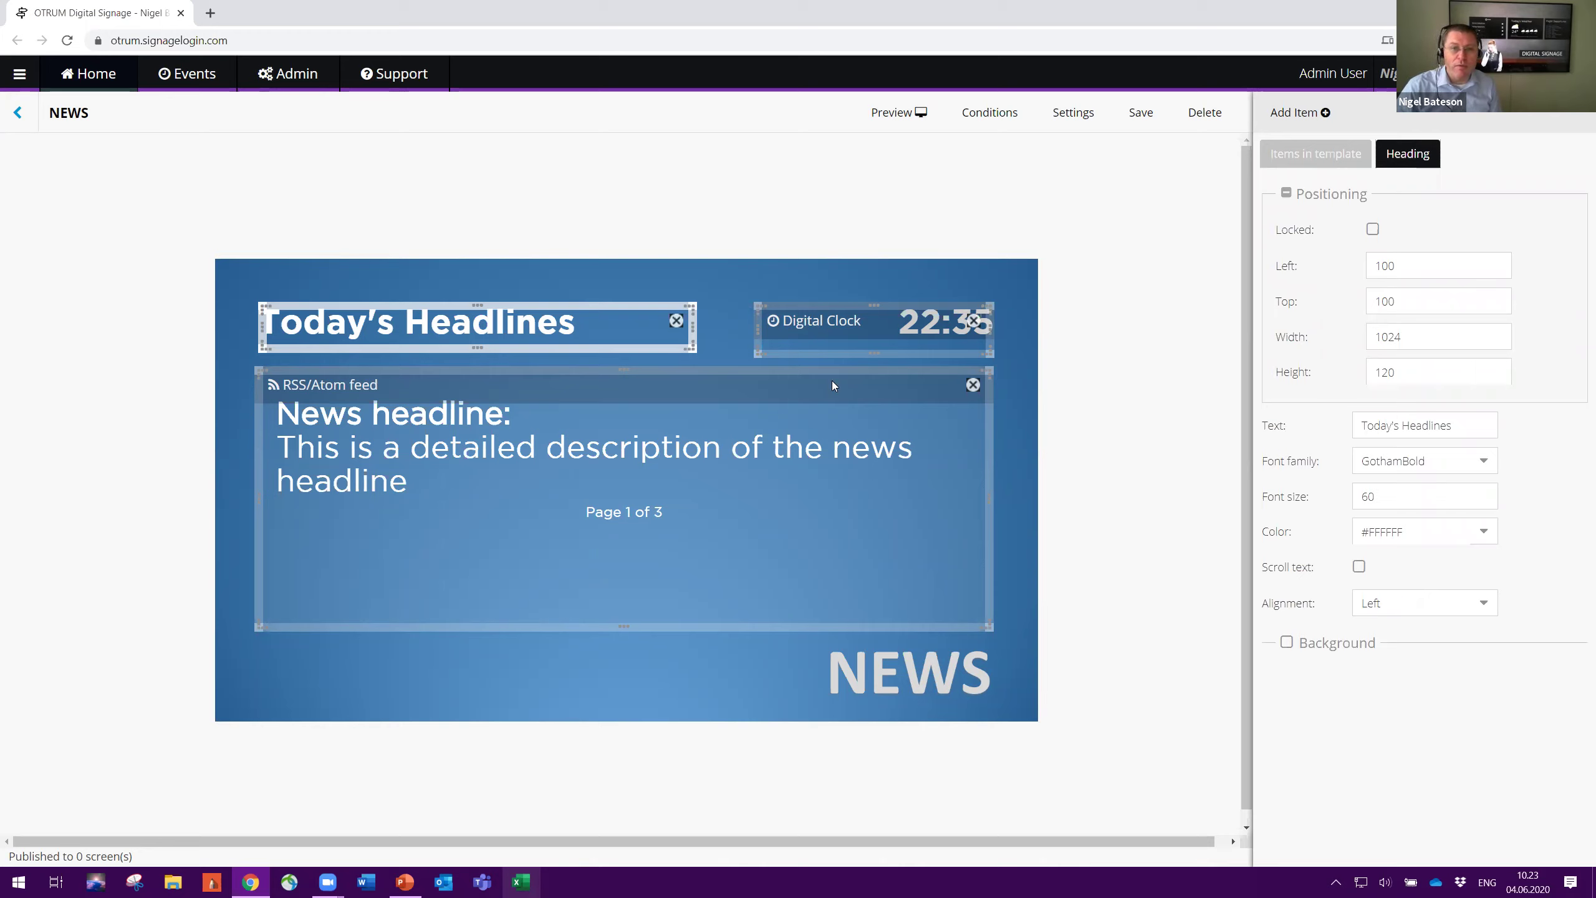
click(847, 322)
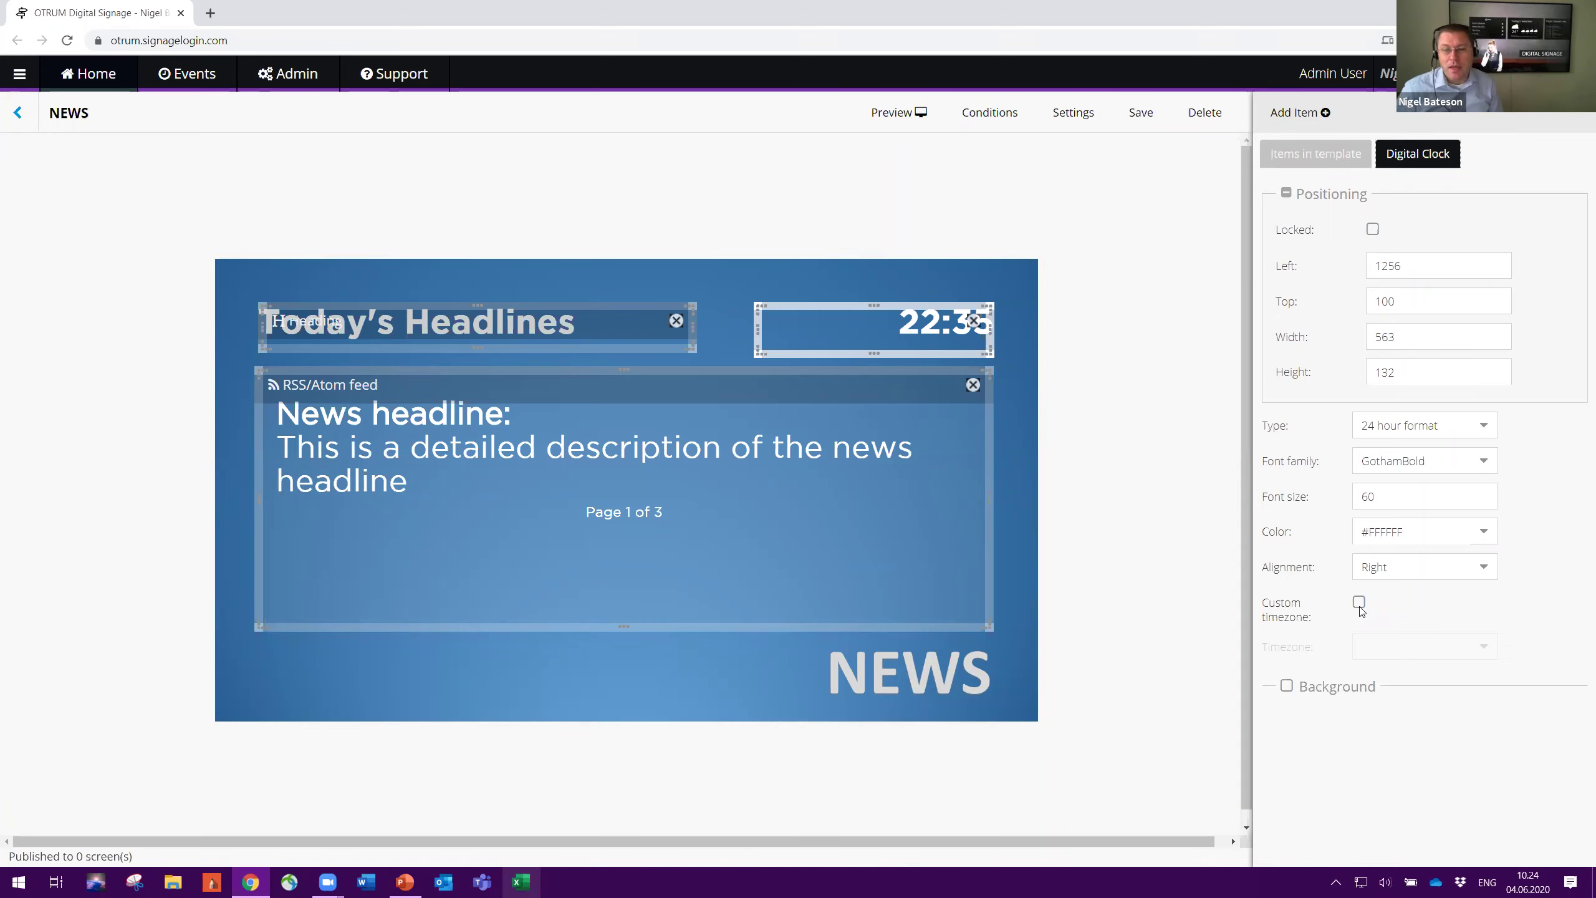
click(736, 542)
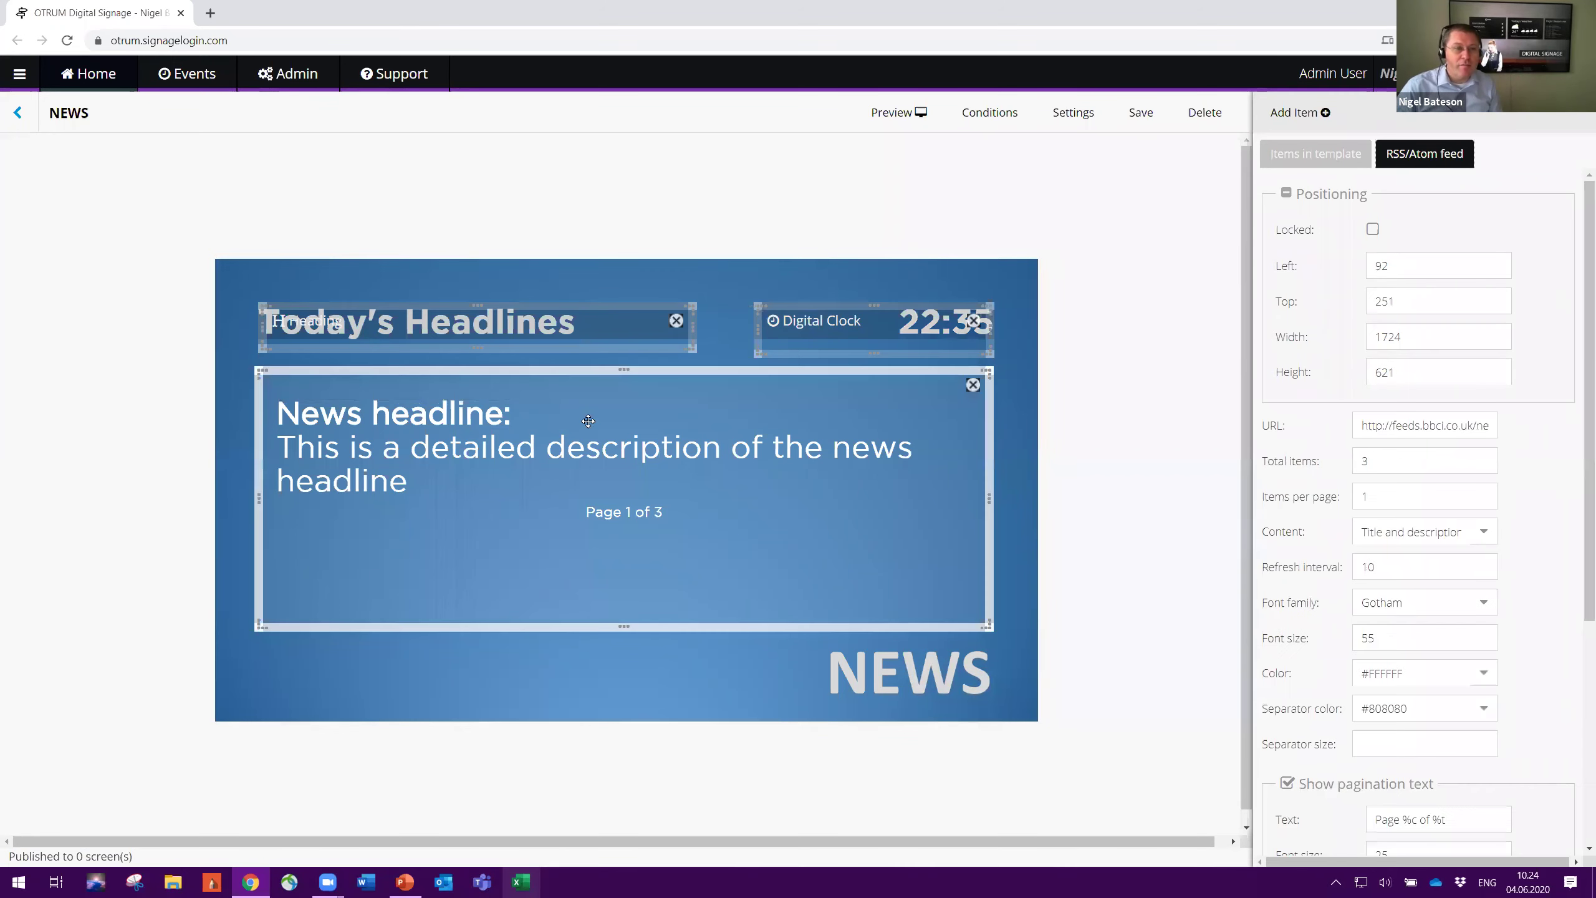
drag(1364, 425, 1507, 439)
click(1428, 429)
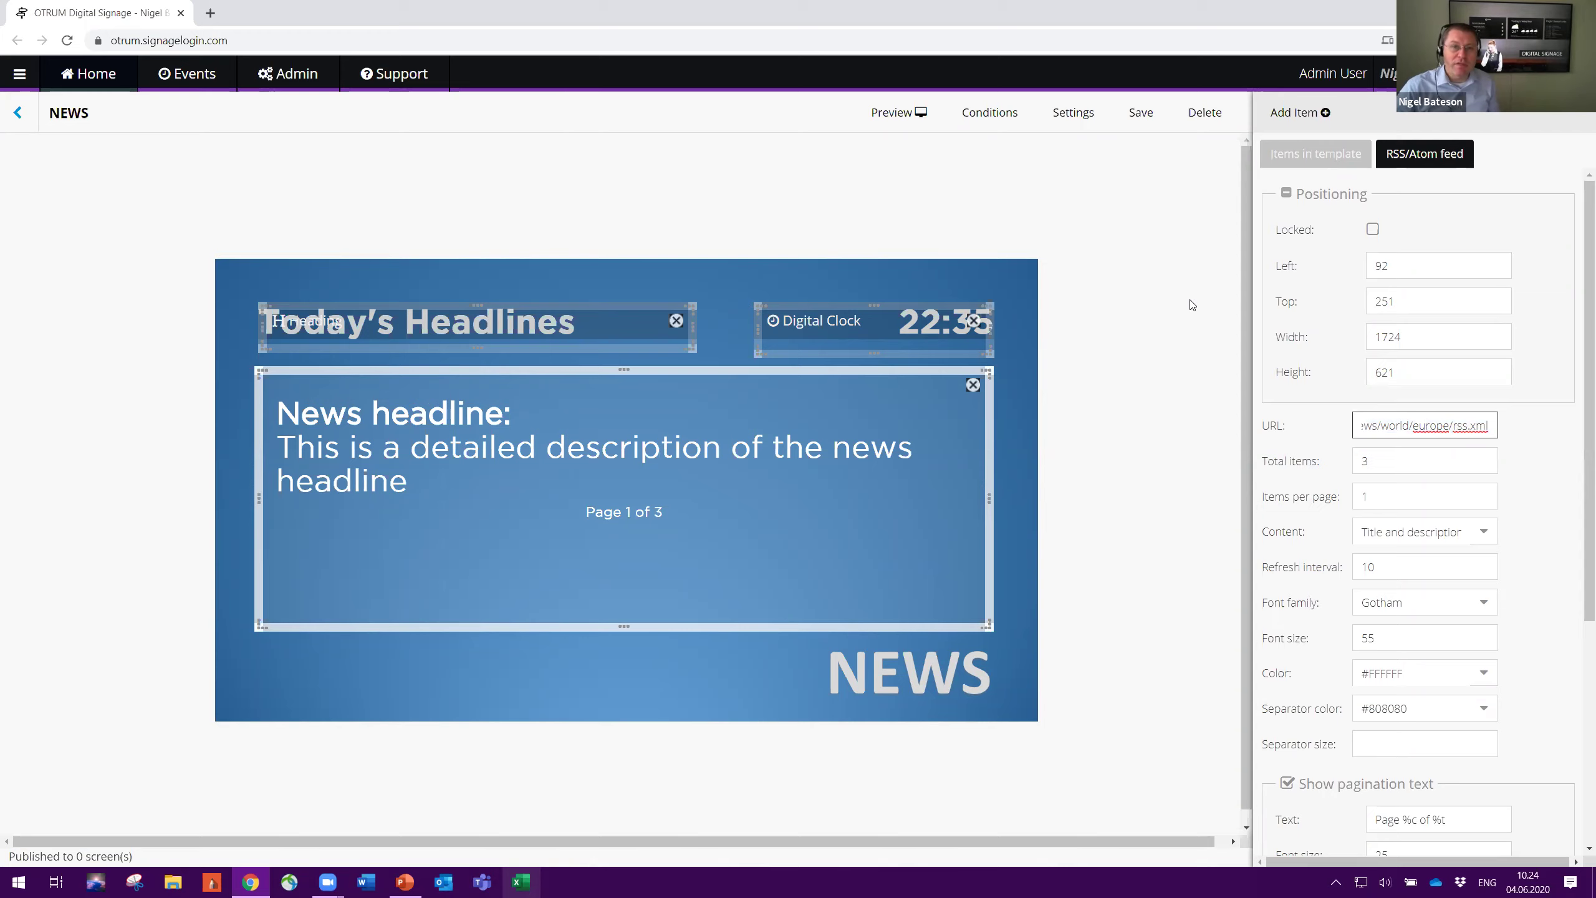
click(905, 117)
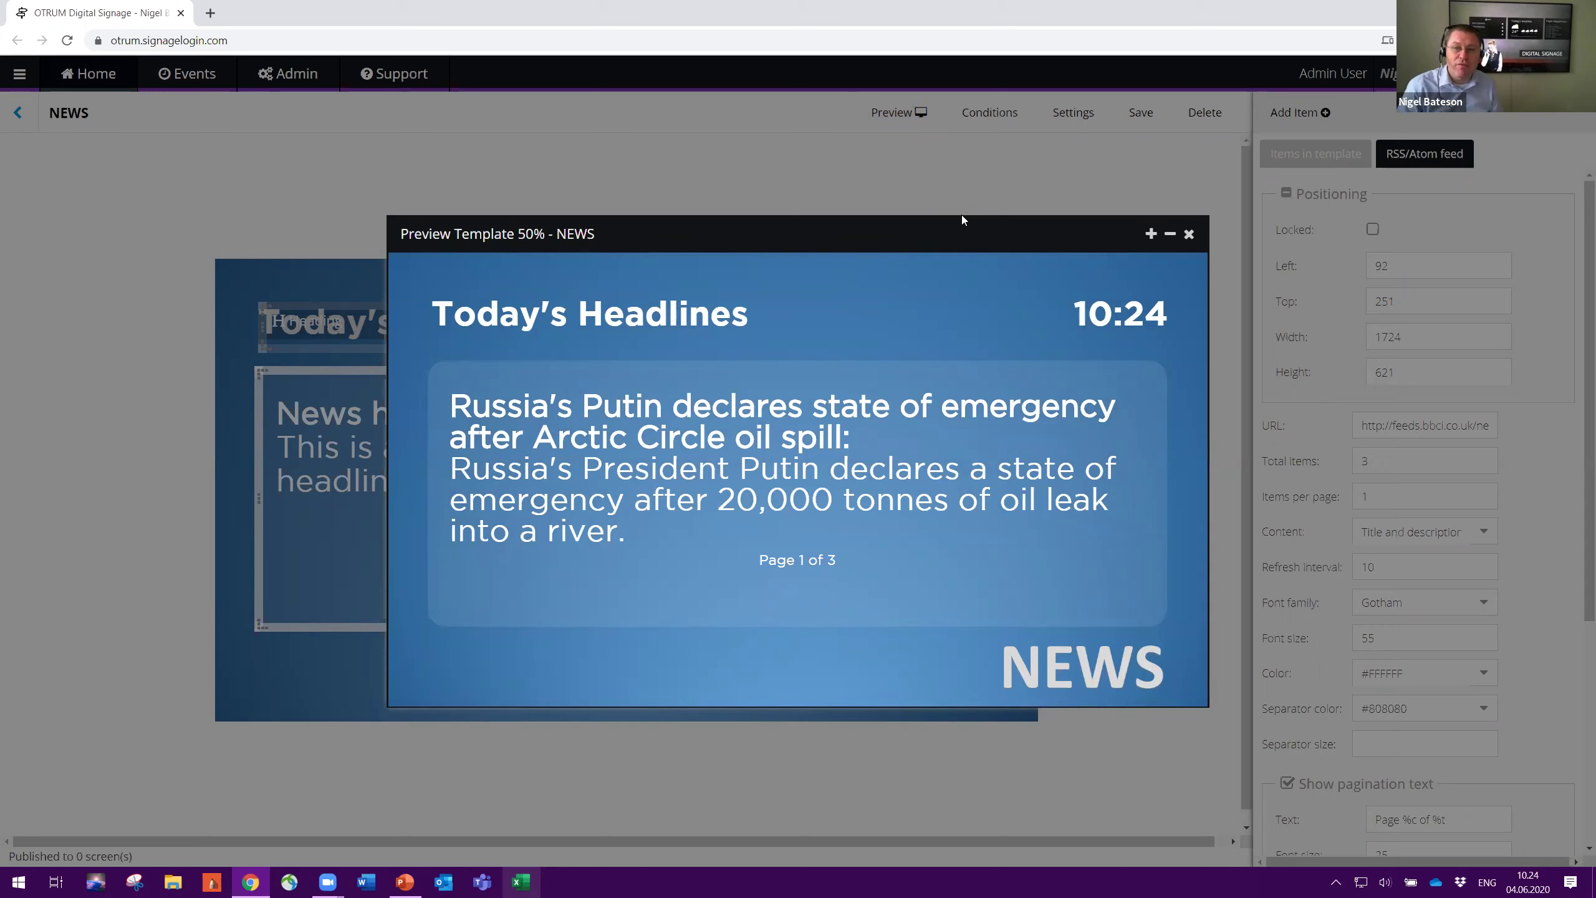
click(1190, 234)
Resize the RSS/Atom feed box in the NEWS template to about 1717 × 620 and save the template
drag(984, 621, 882, 537)
drag(923, 612, 983, 623)
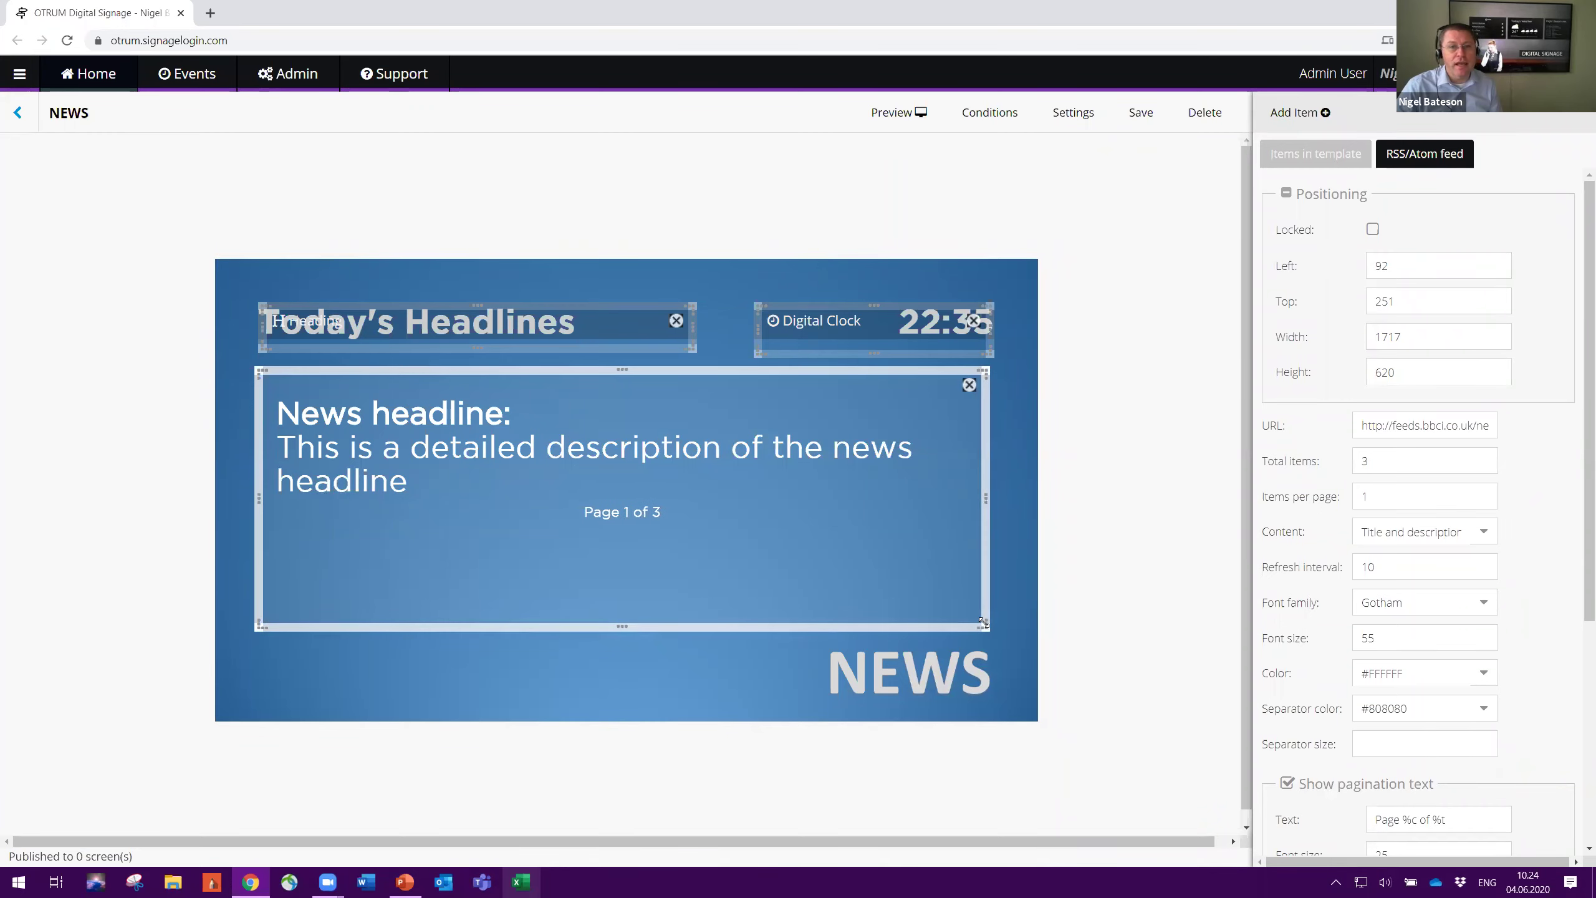
click(1141, 112)
Reopen Schedule 1 and schedule the NEWS template in the free 07:00–16:00 period of the daily schedule
click(22, 121)
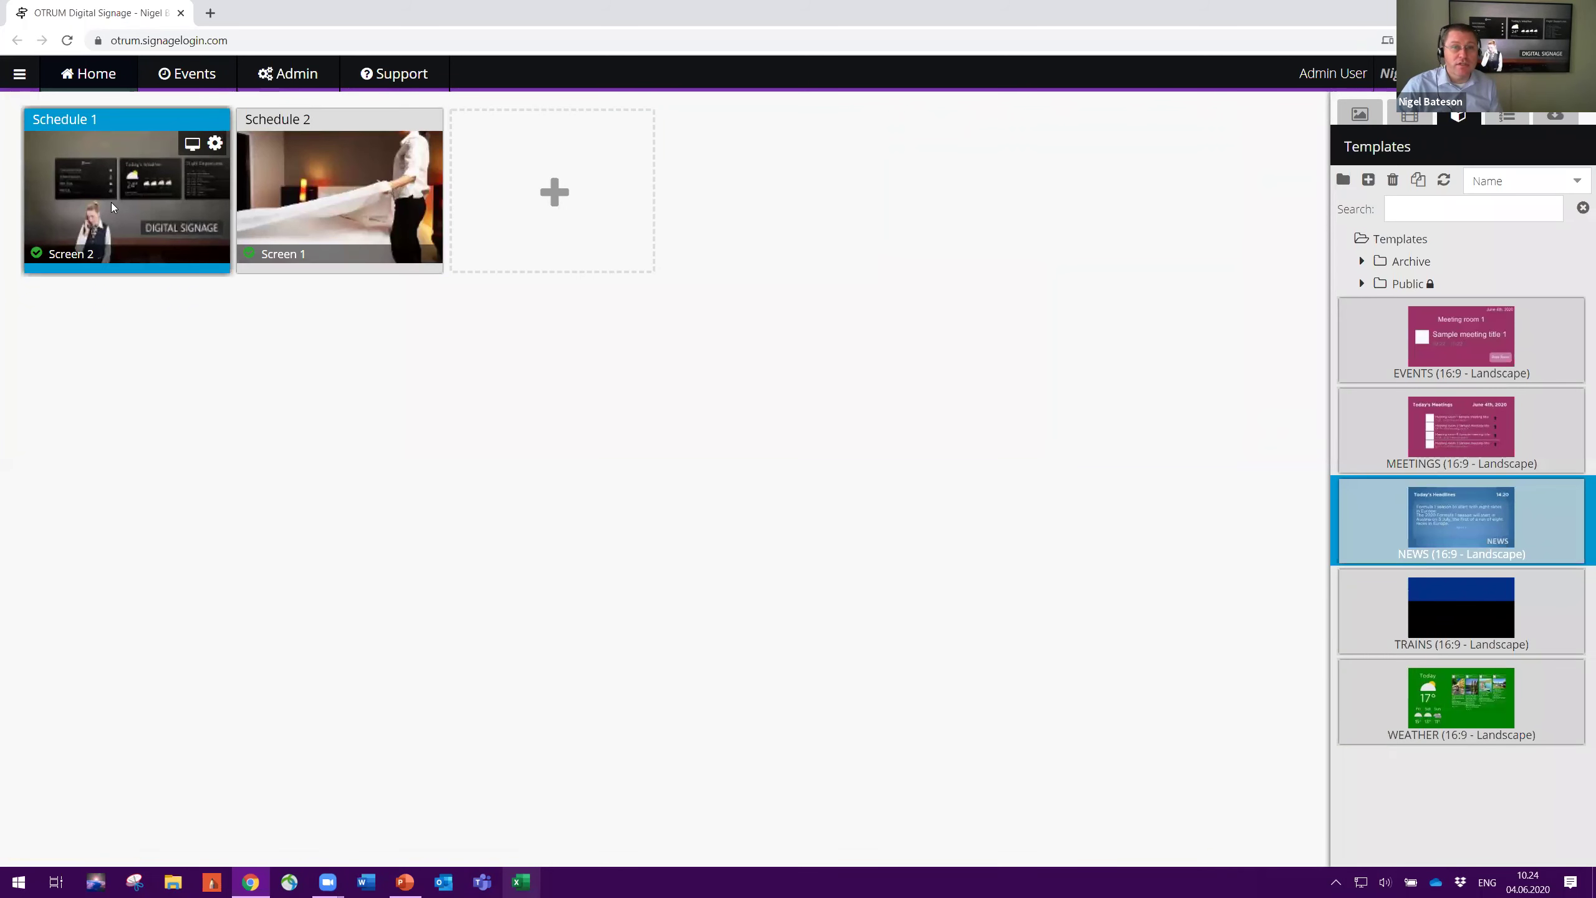
click(114, 210)
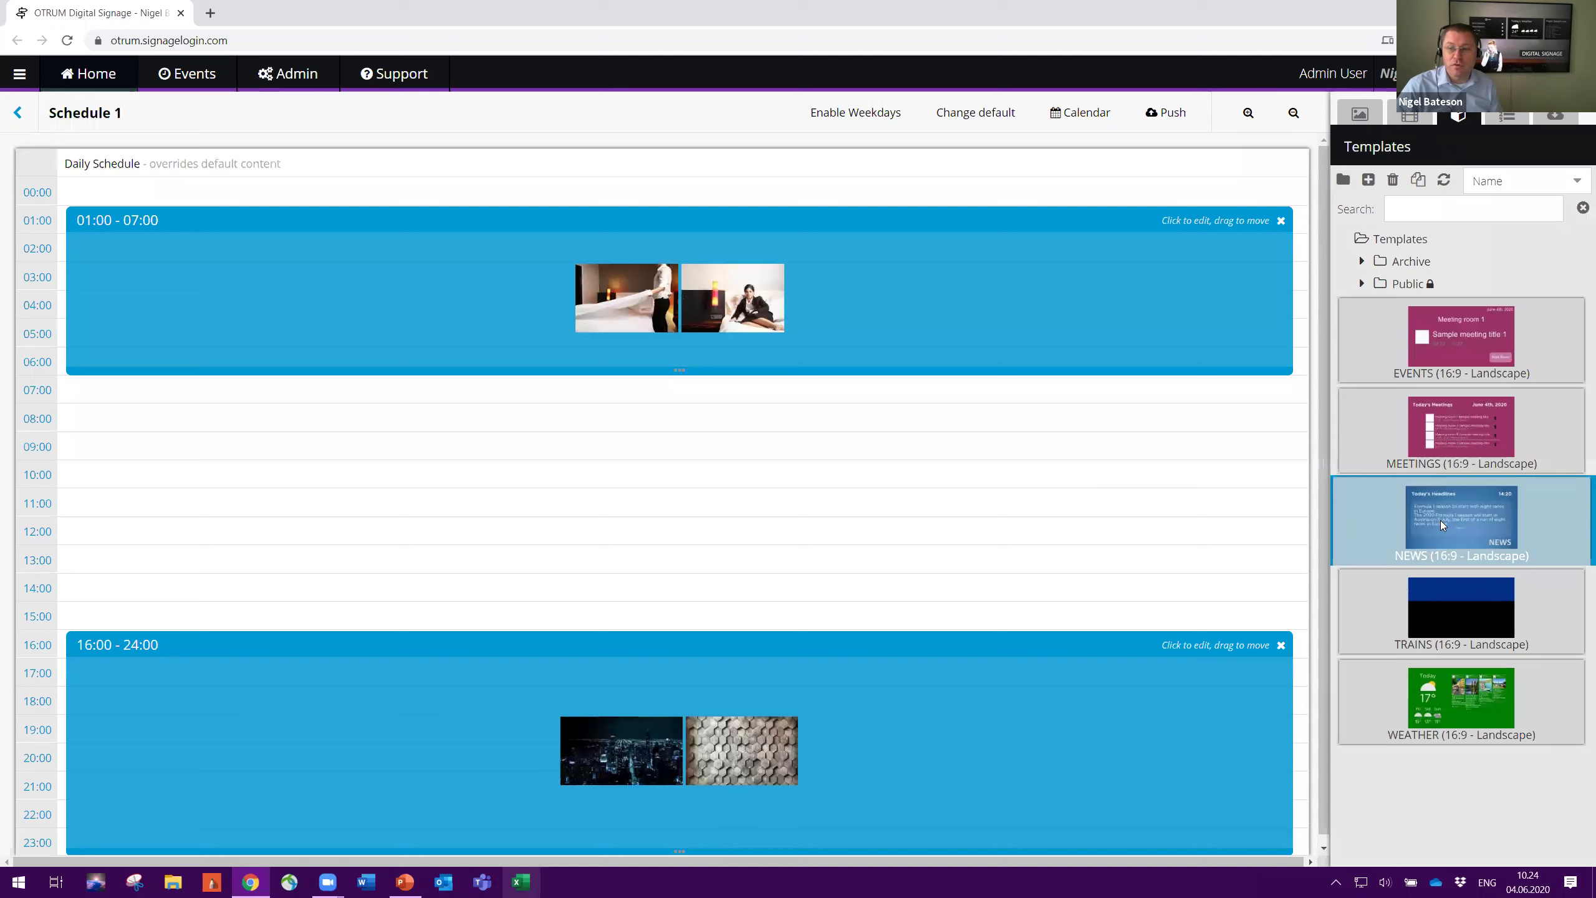
drag(1446, 512, 1219, 396)
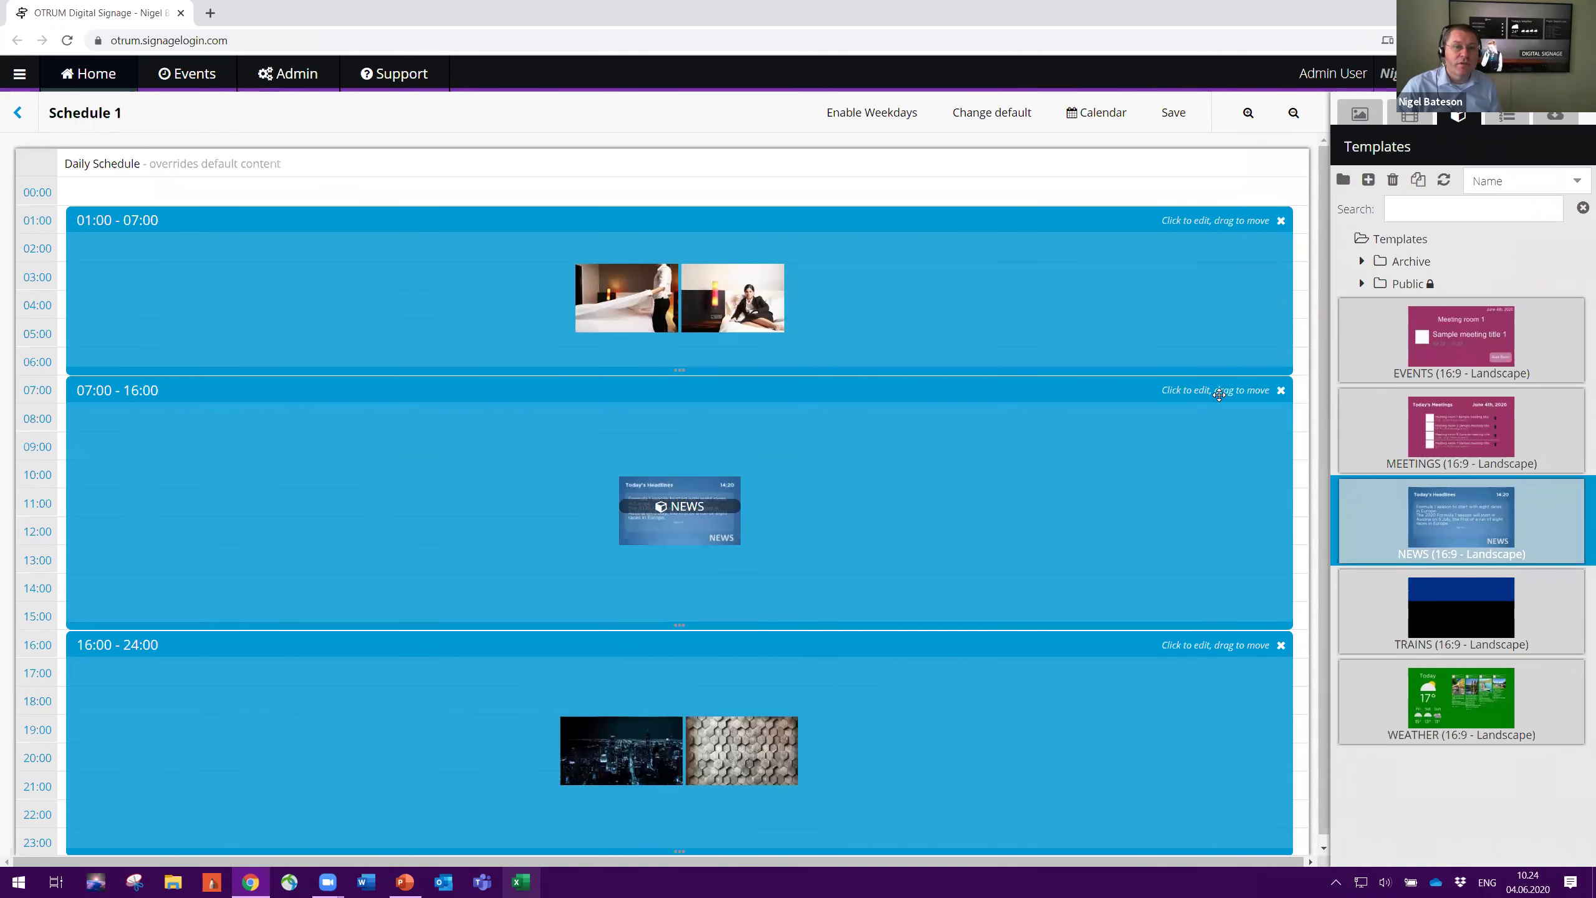
Add the images 1B6I0292.jpg and 1B6I0328.jpg from Test Images to the NEWS timeslot
click(1375, 117)
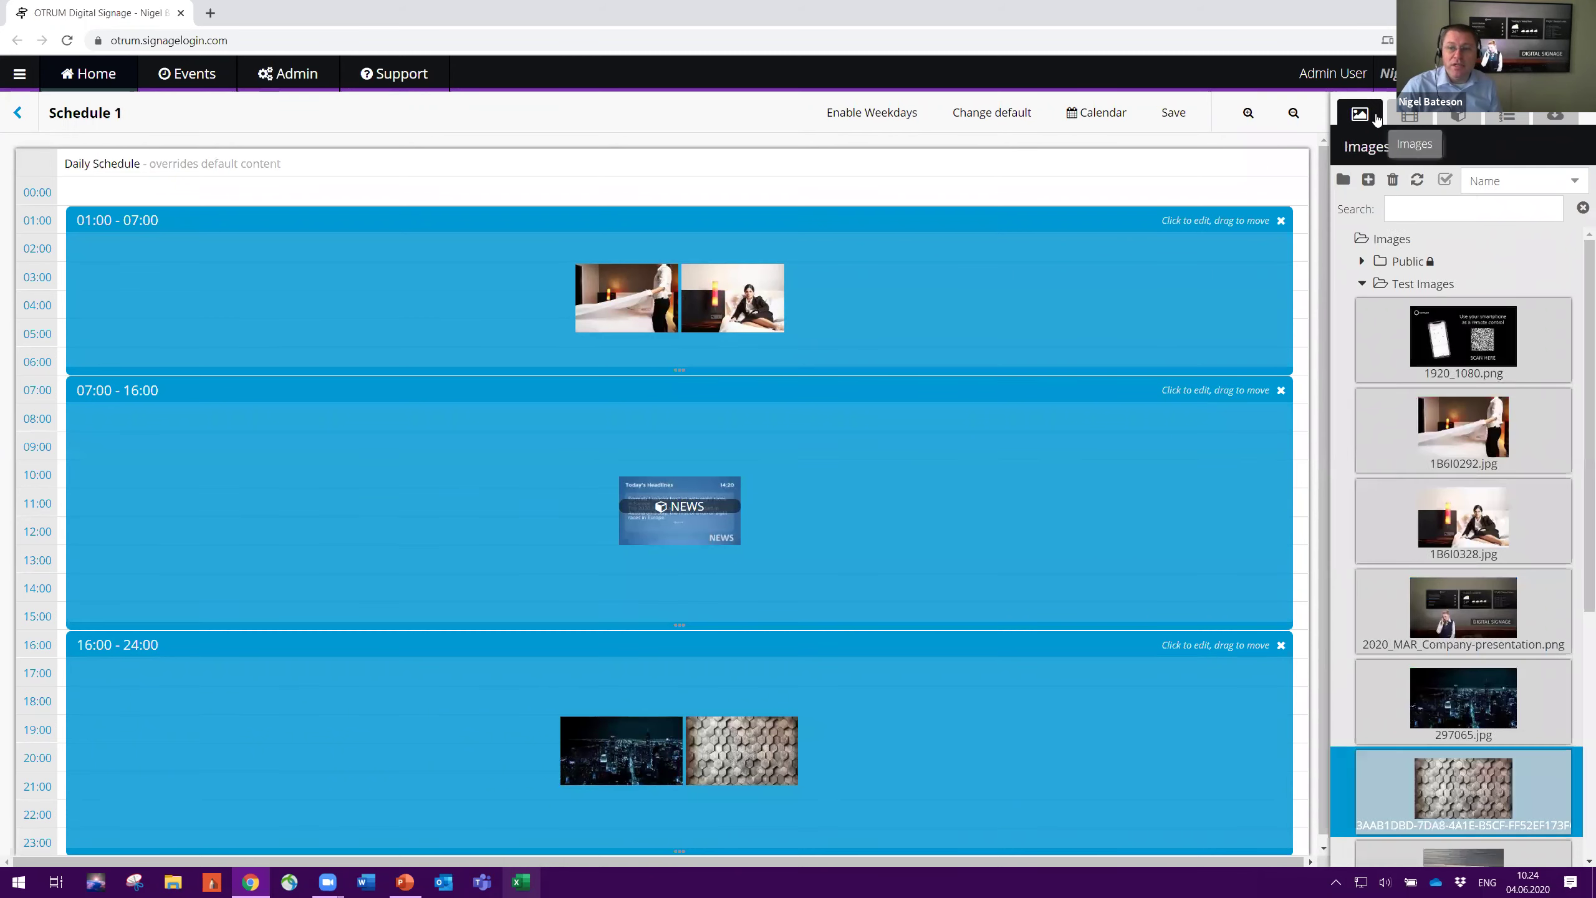
drag(1464, 428, 1104, 499)
drag(1464, 519, 1041, 566)
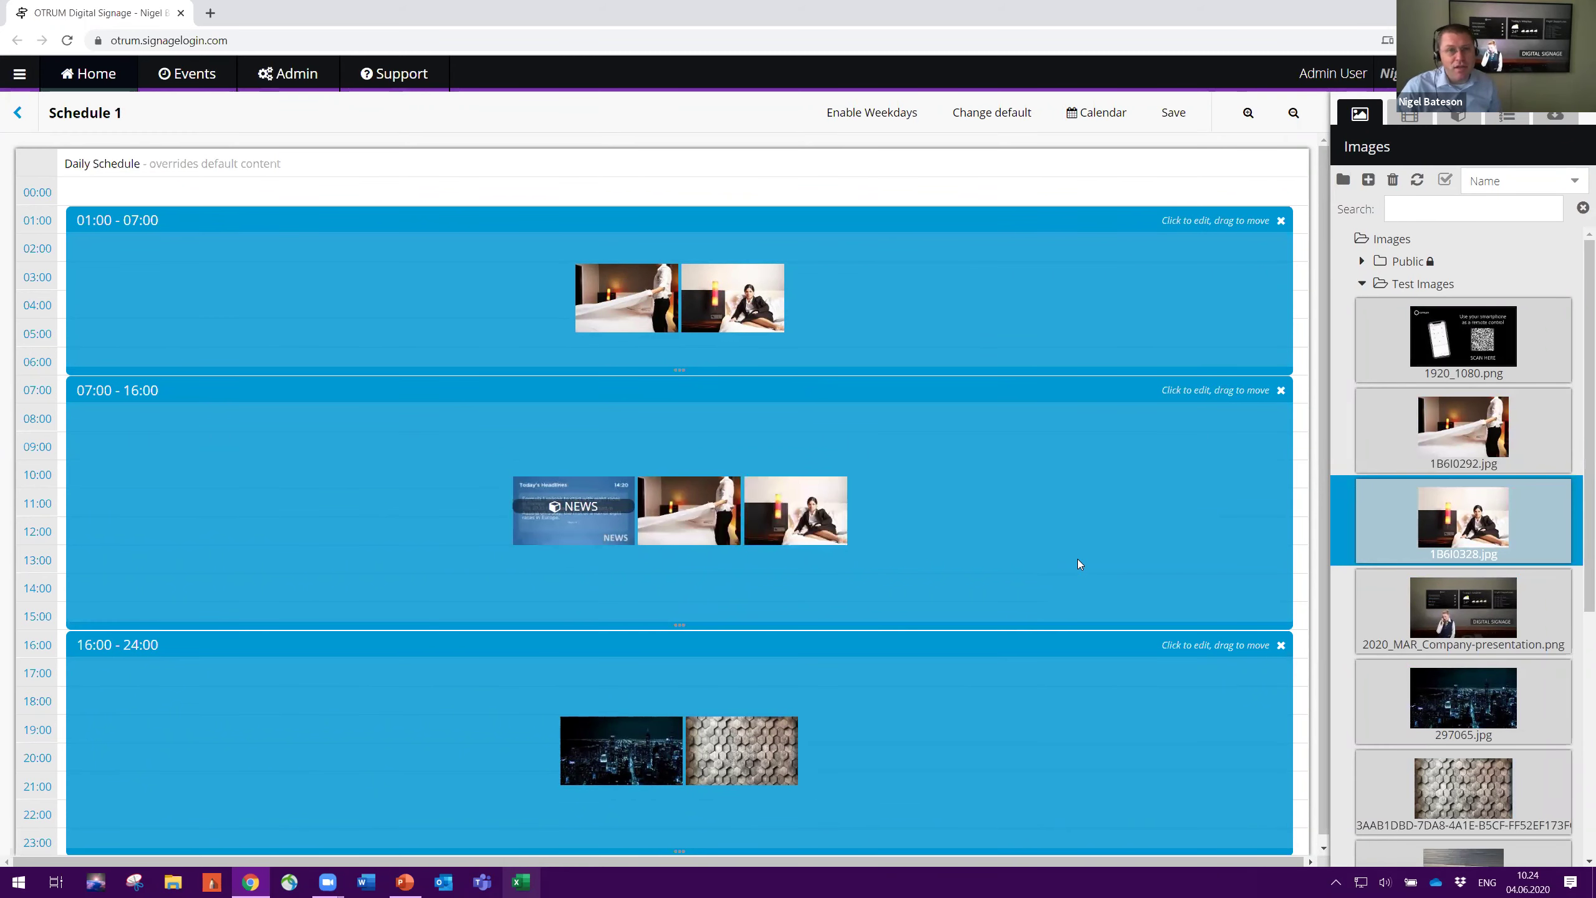
Set the 07:00–16:00 timeslot durations to 20 seconds for NEWS and 5 seconds for each image, and save the schedule
click(1036, 536)
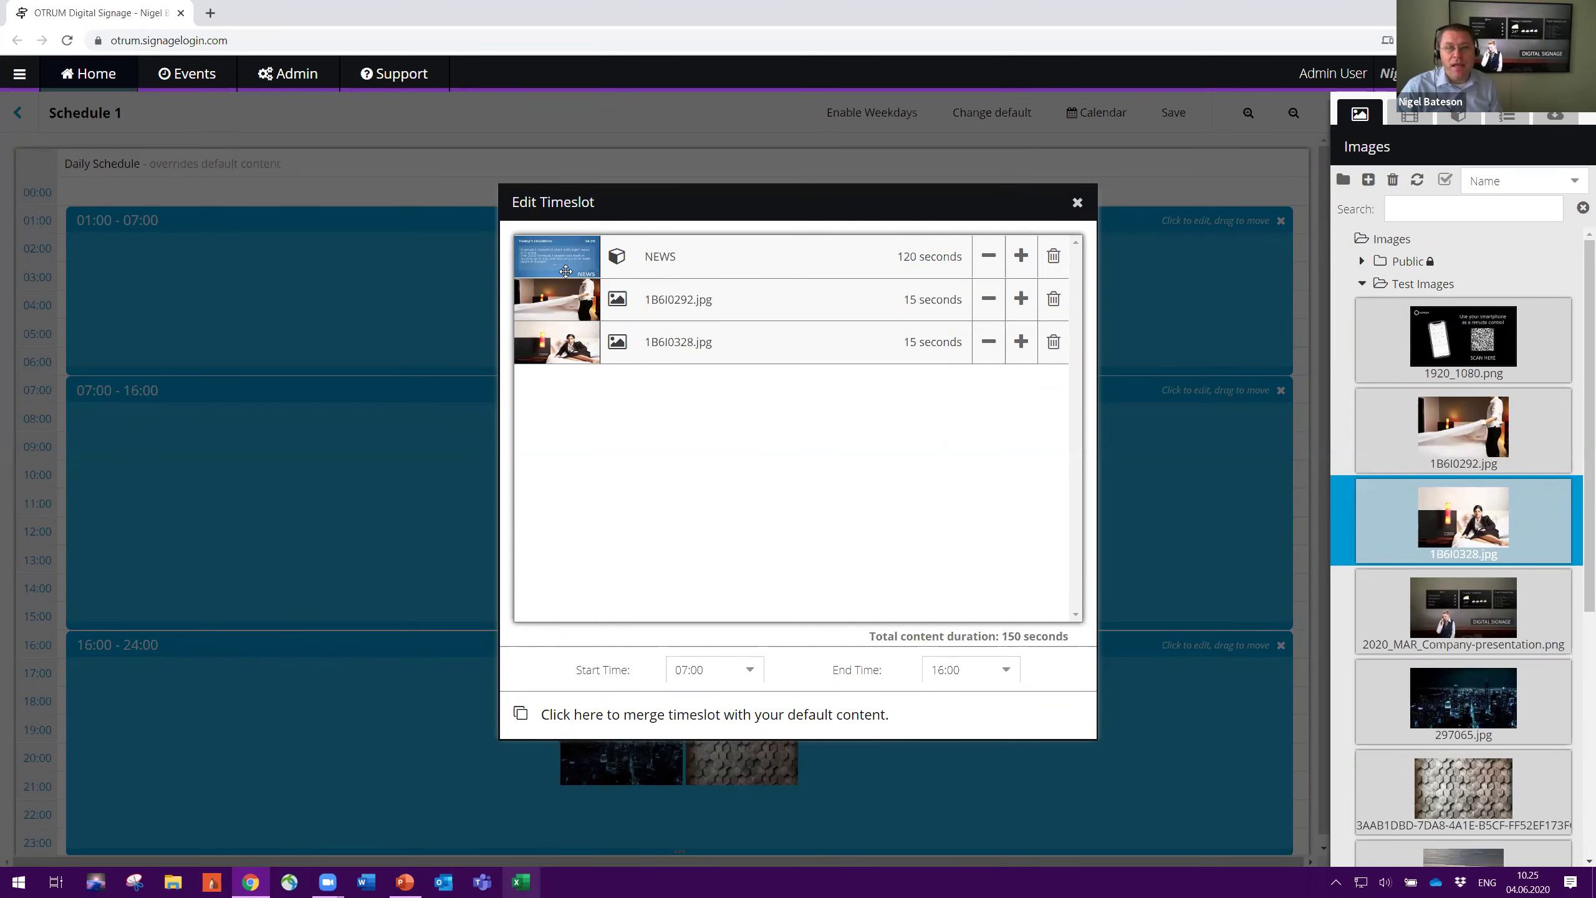
click(987, 269)
click(988, 269)
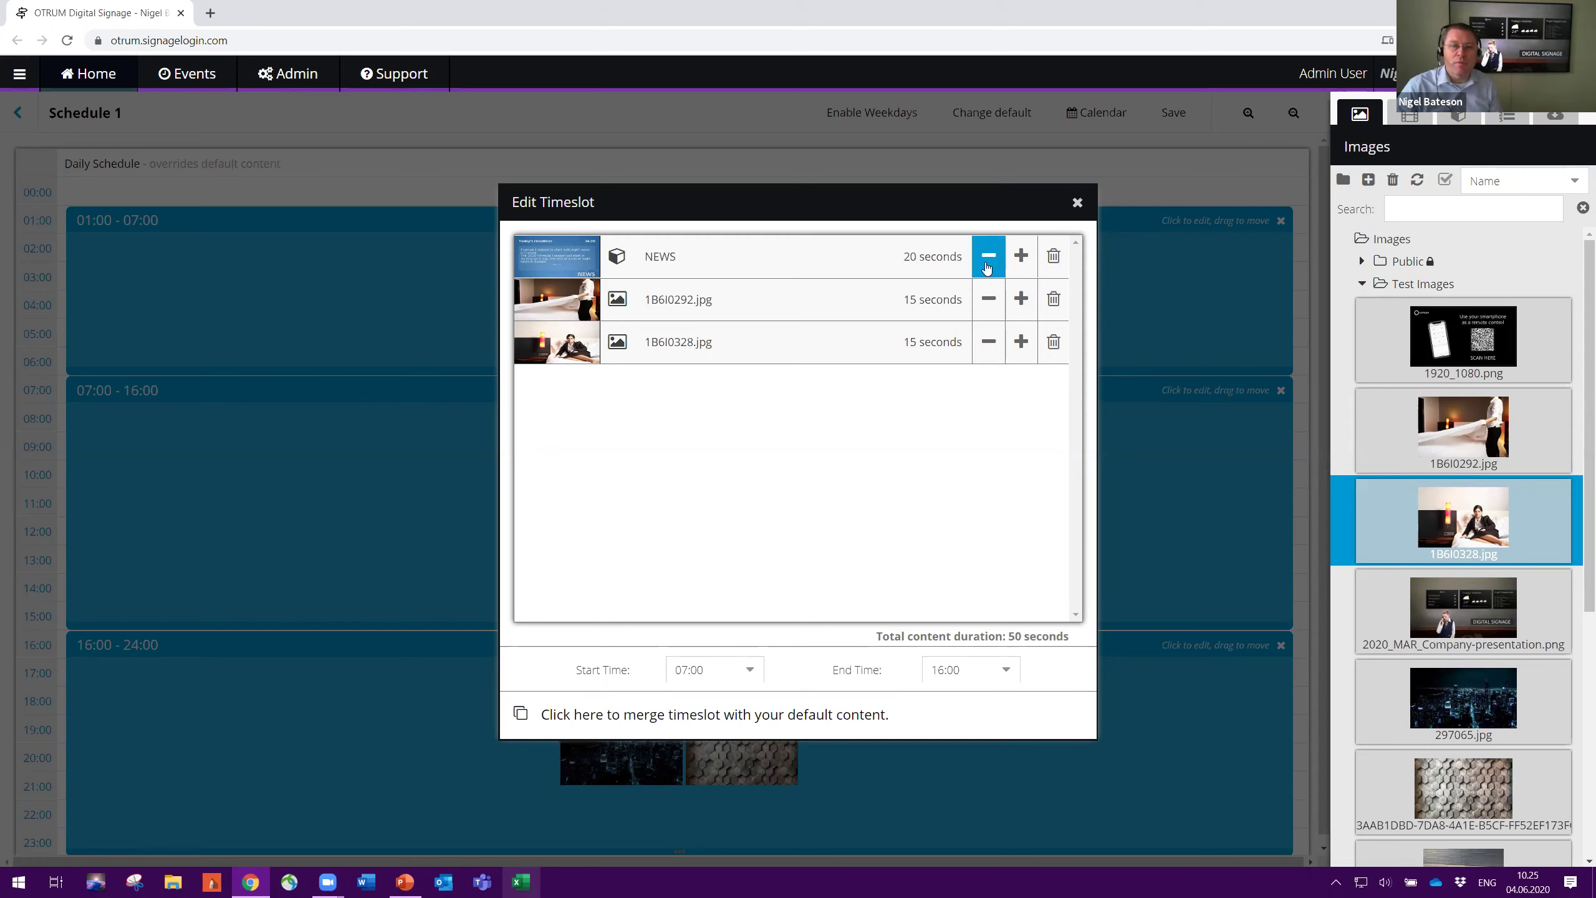
click(986, 306)
click(988, 342)
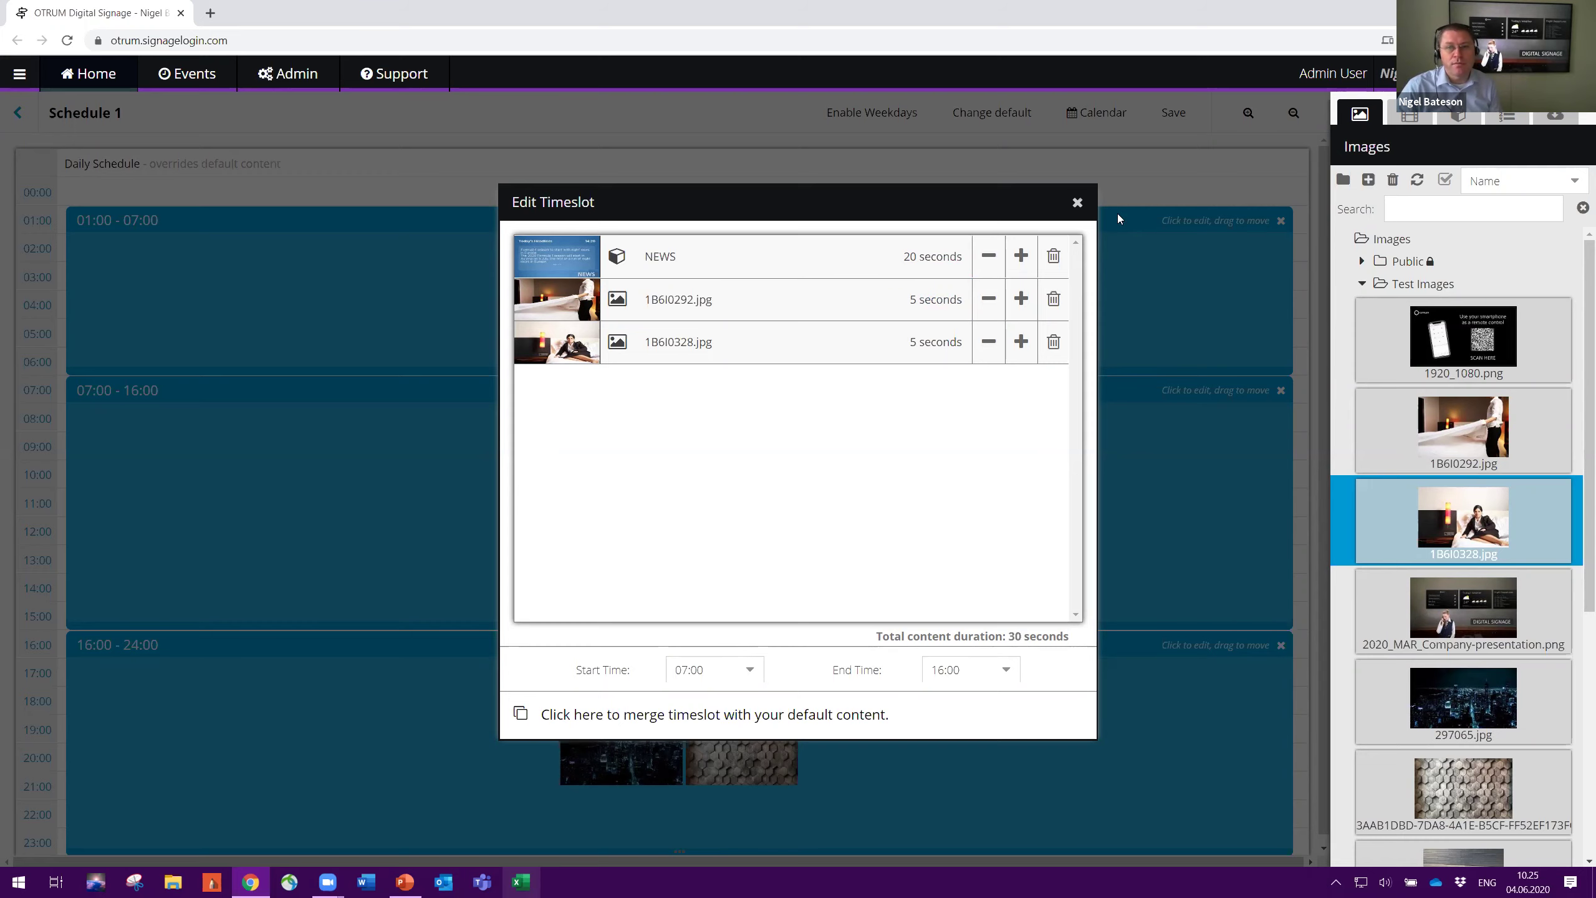
click(1088, 206)
click(1190, 116)
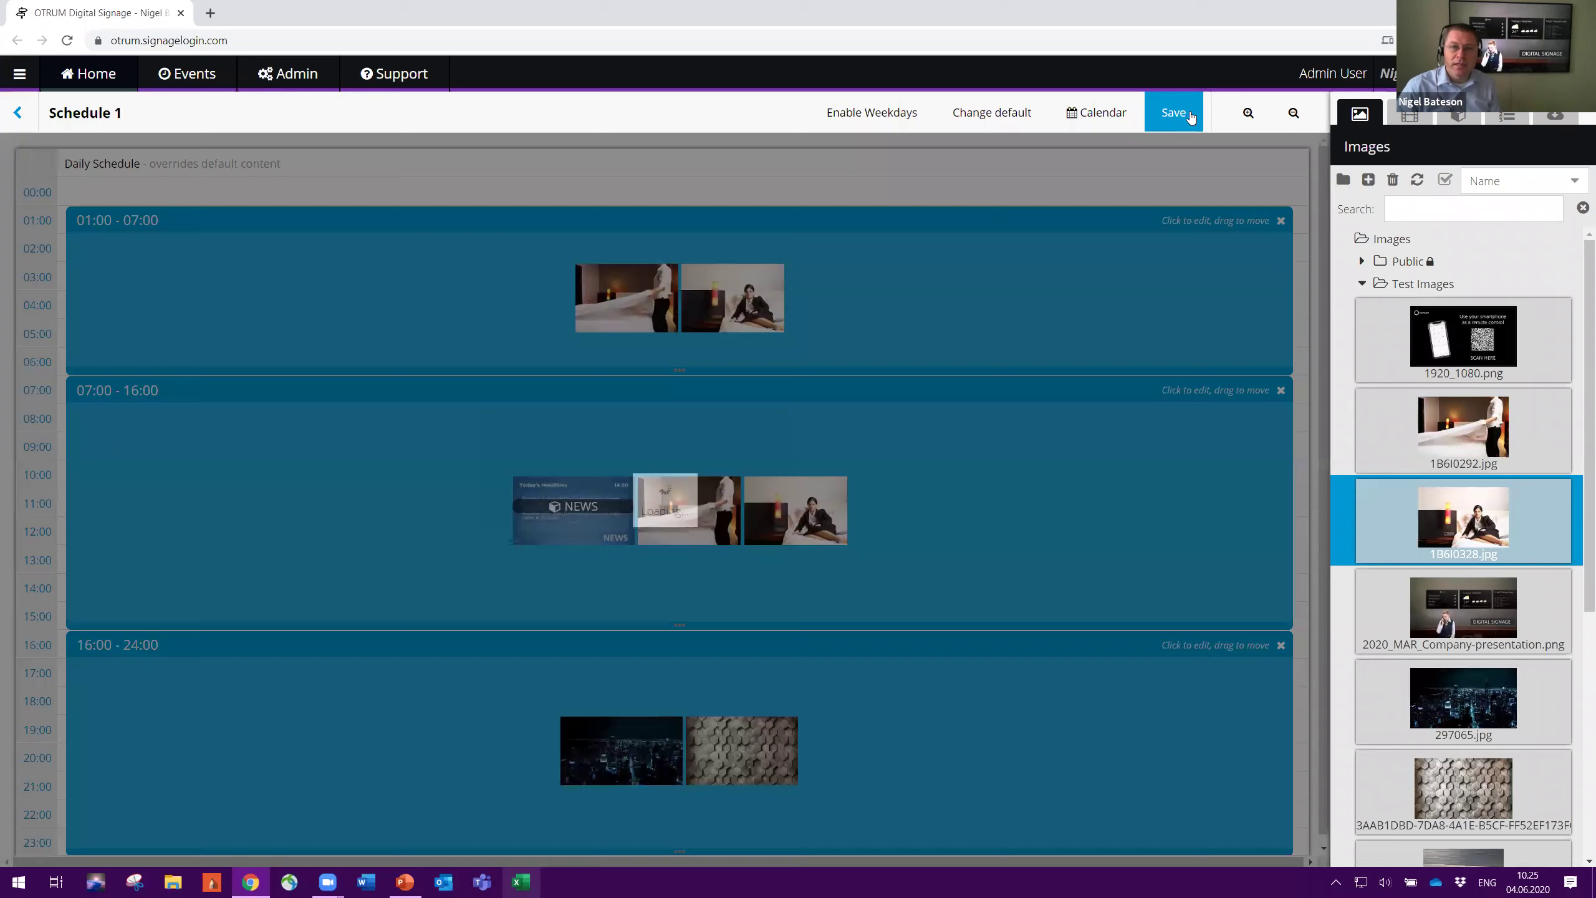
key(Escape)
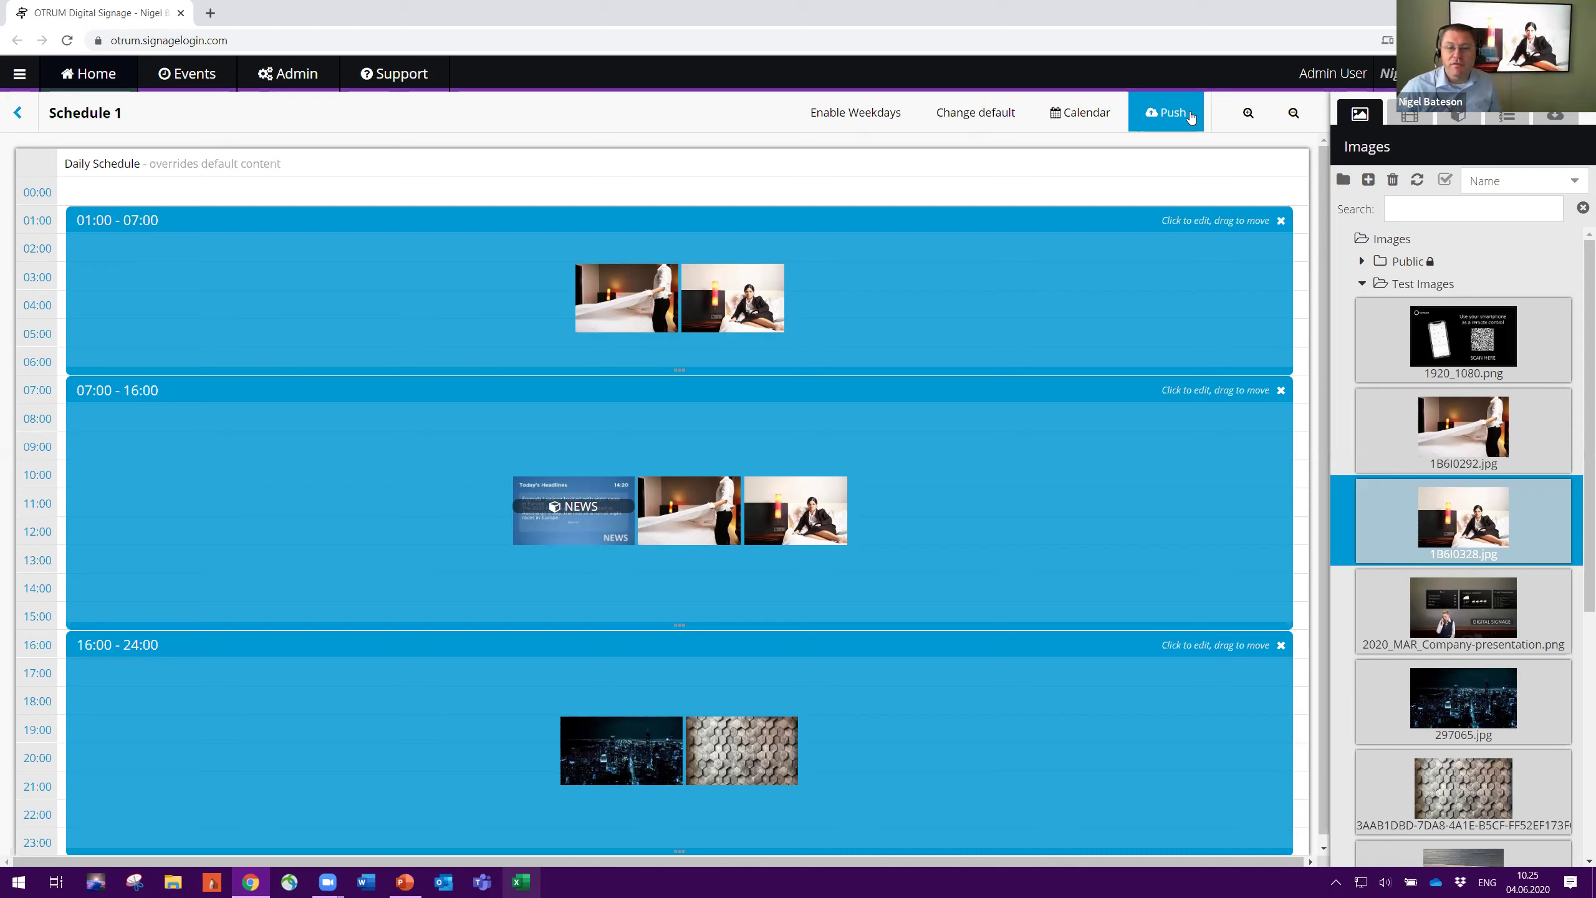
Delete the 07:00–16:00 timeslot with the NEWS template from Schedule 1, and save and push the schedule
click(1164, 464)
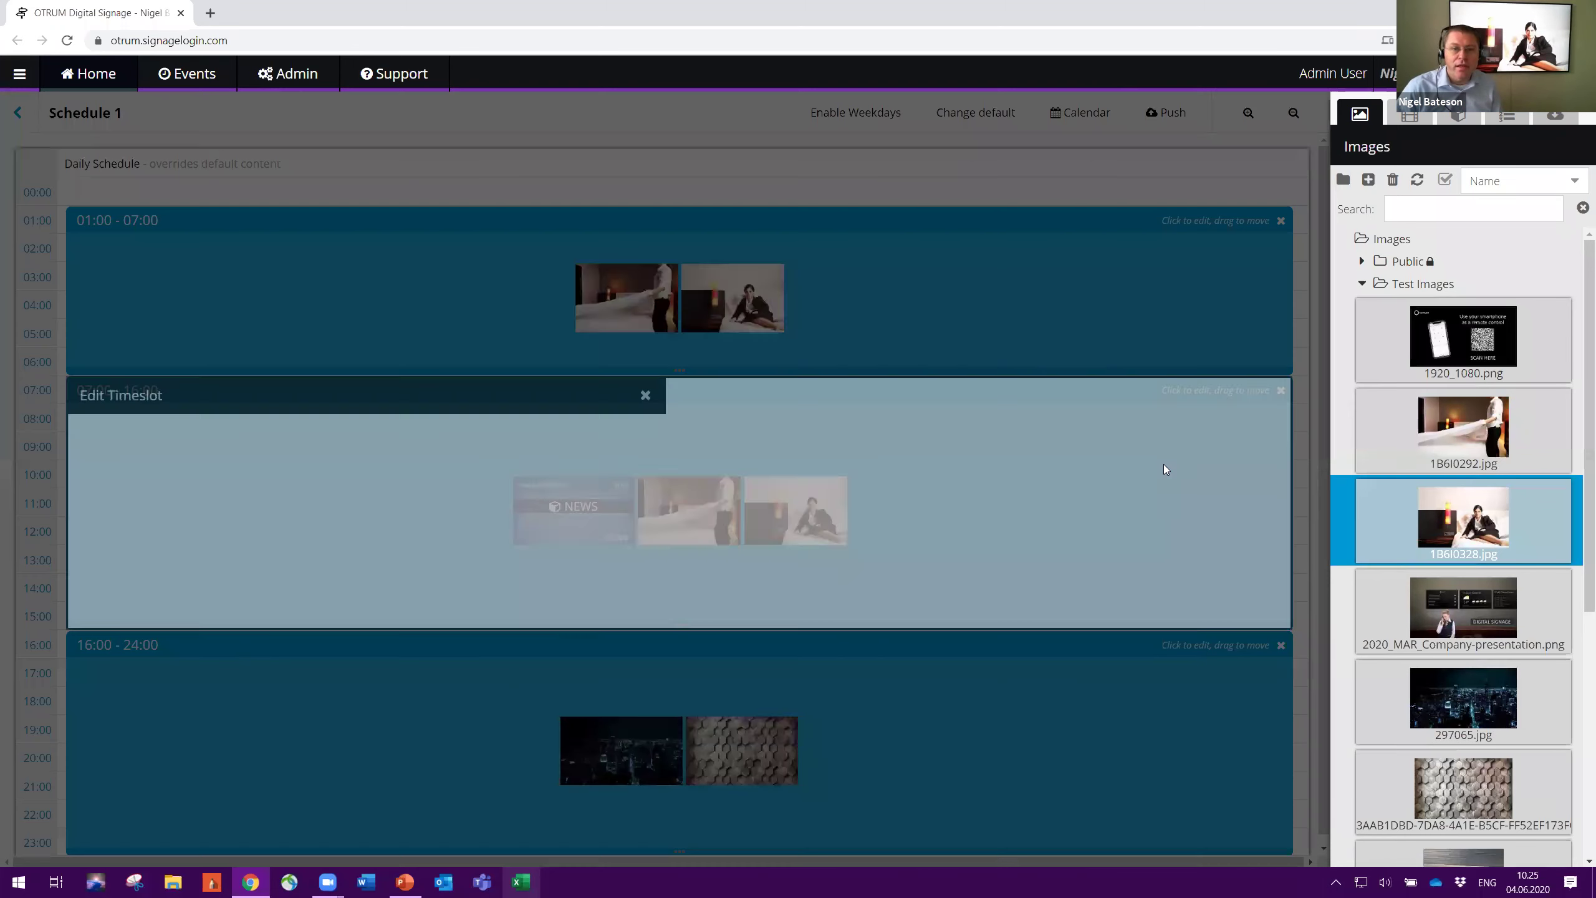
click(1080, 207)
click(1282, 390)
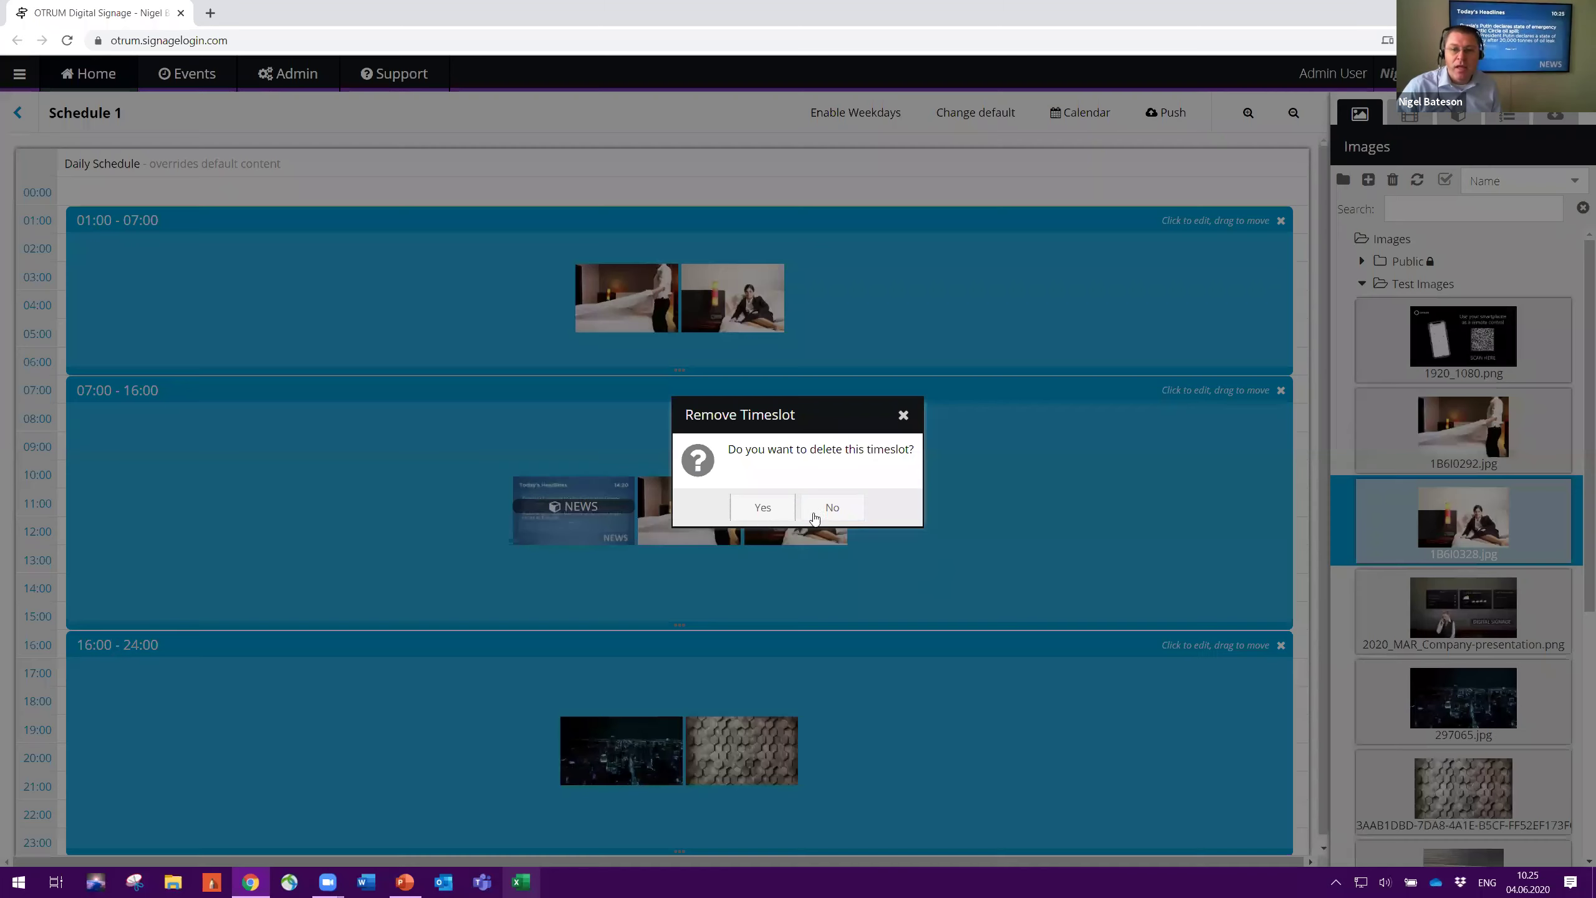
click(762, 508)
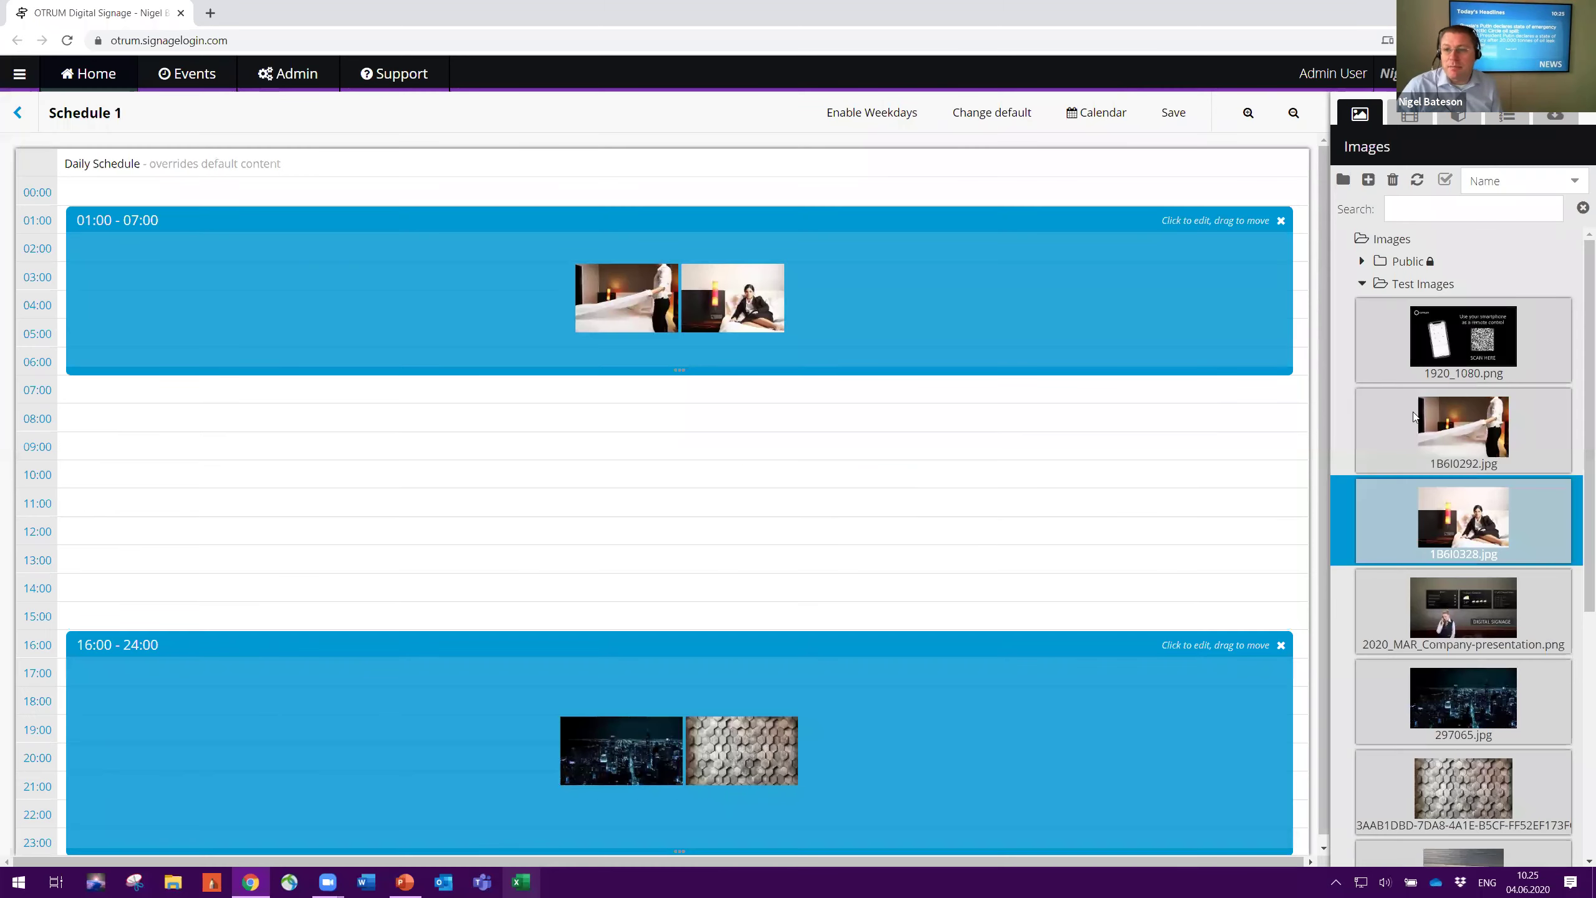
click(1178, 100)
click(762, 507)
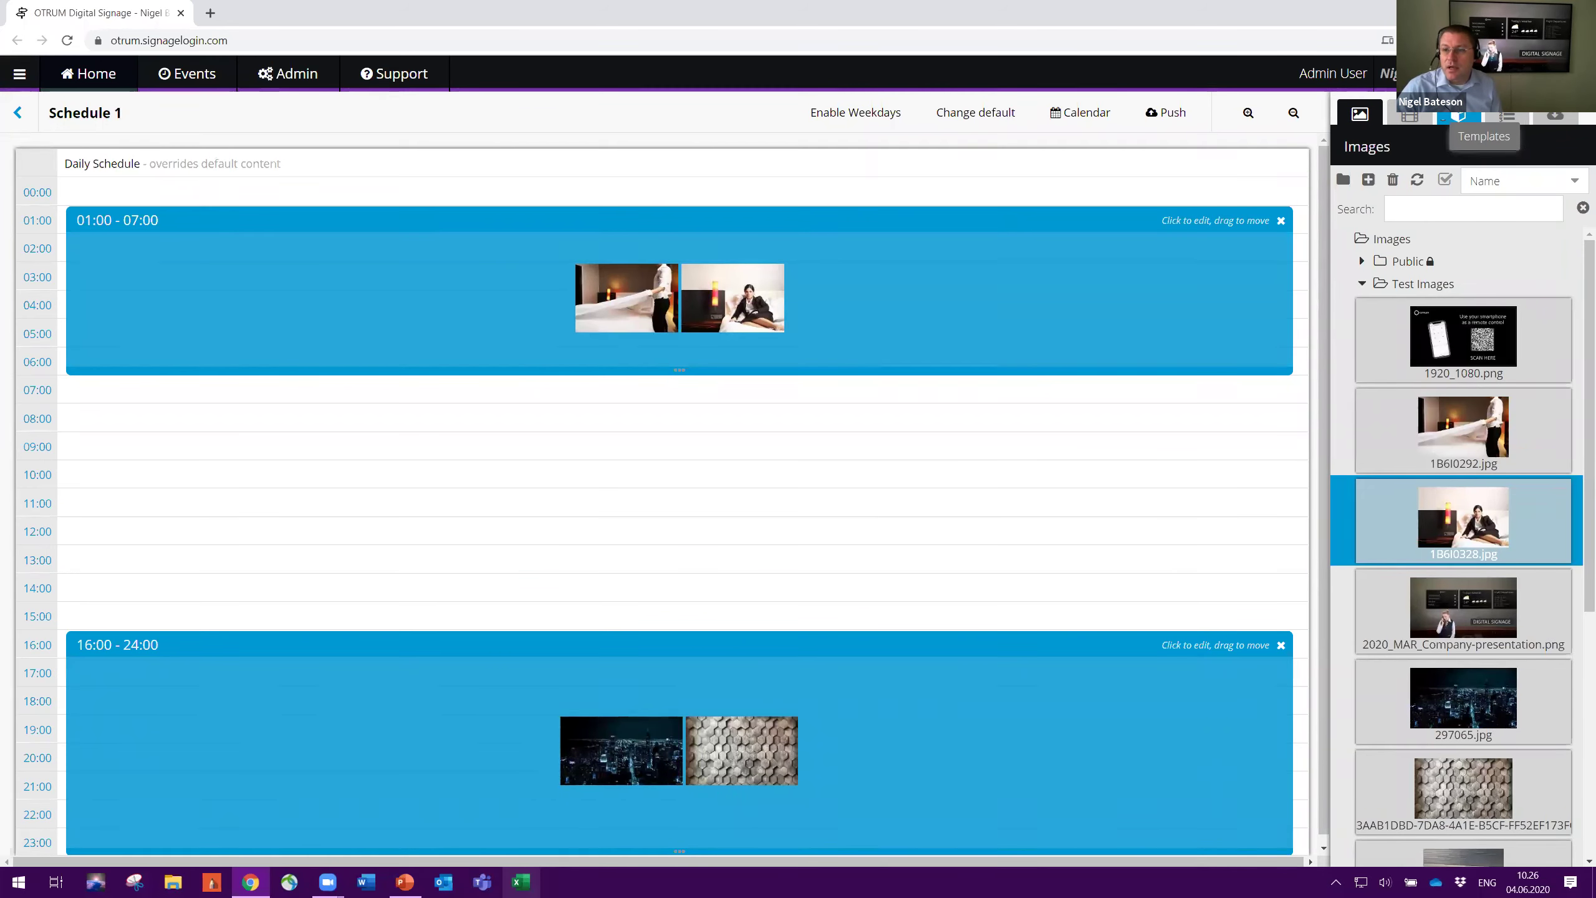
Schedule the WEATHER template in the free 07:00–16:00 period, and save and push the schedule to the connected screen
click(1458, 115)
click(1471, 696)
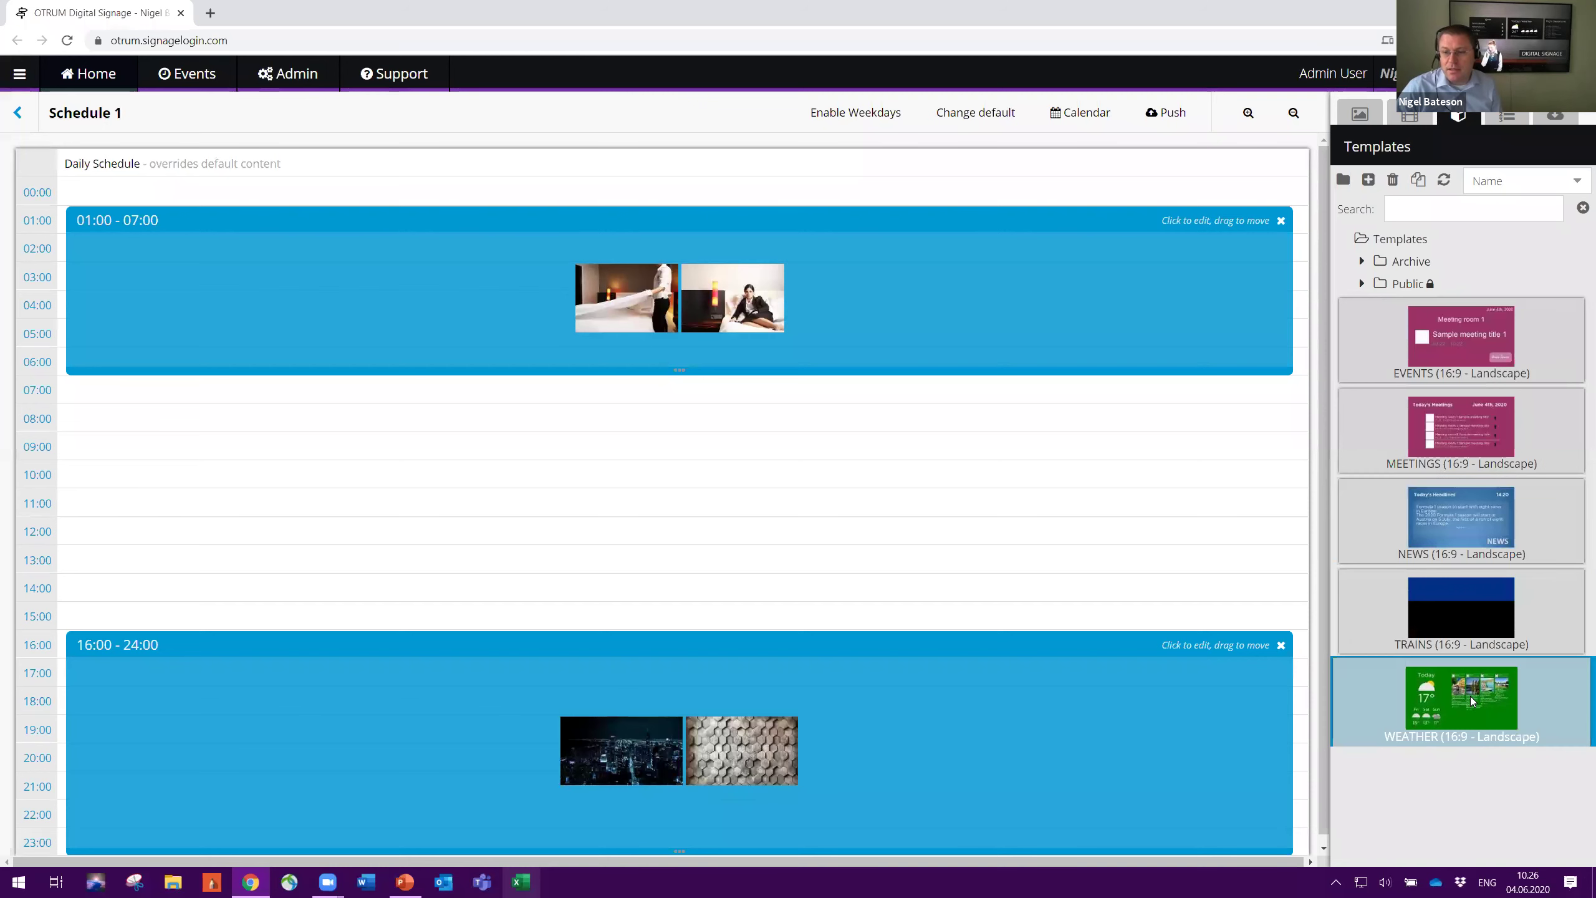
drag(1471, 696, 1165, 393)
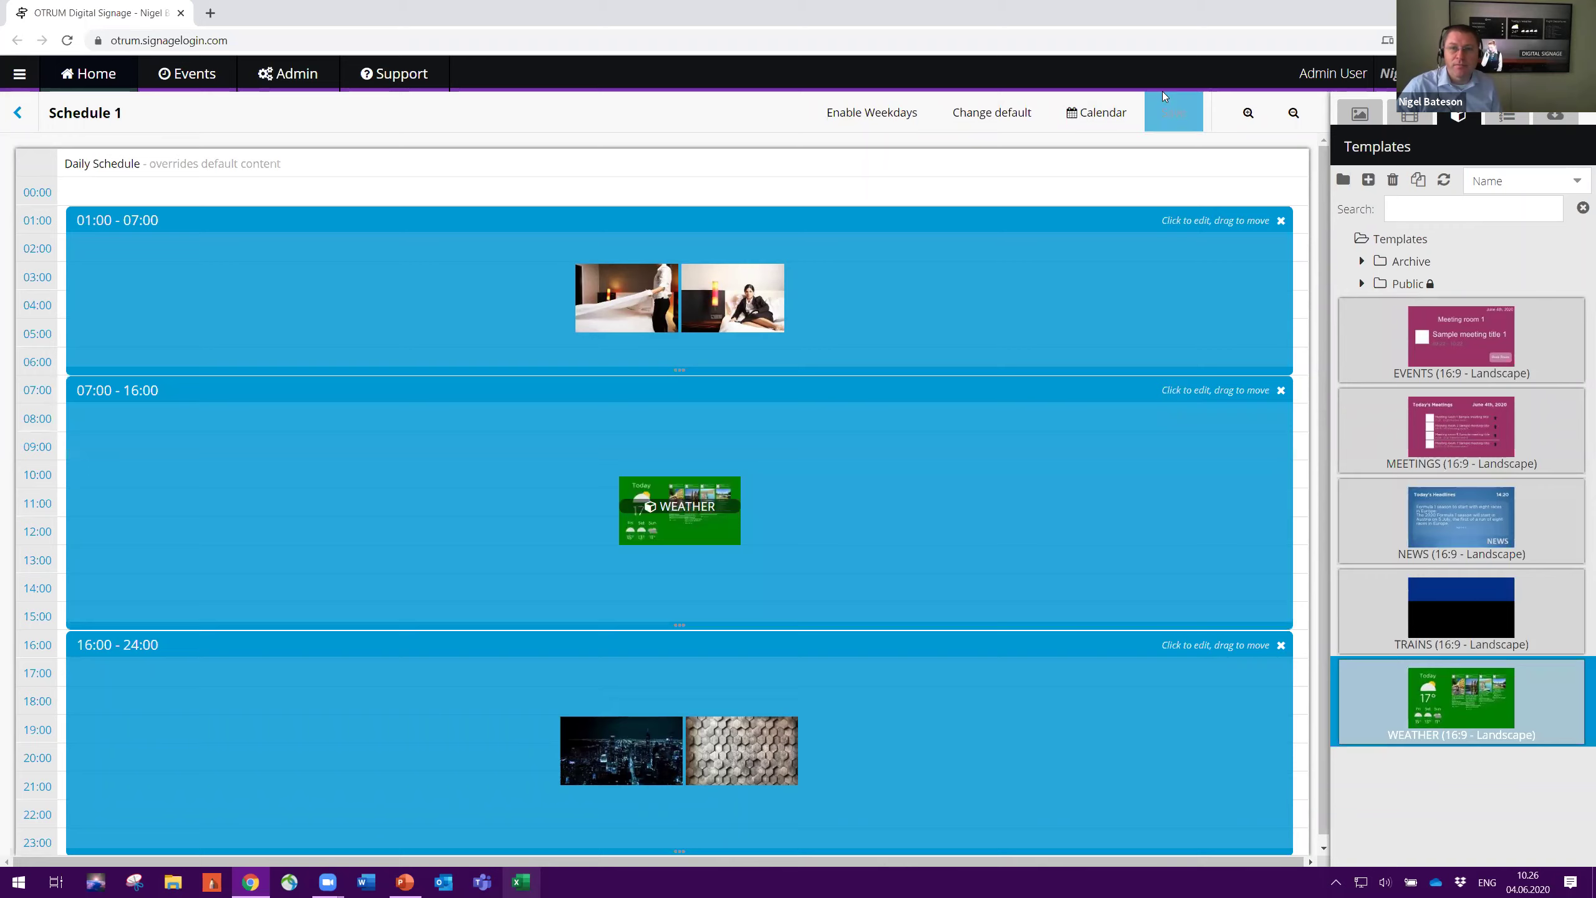
click(1166, 112)
click(763, 508)
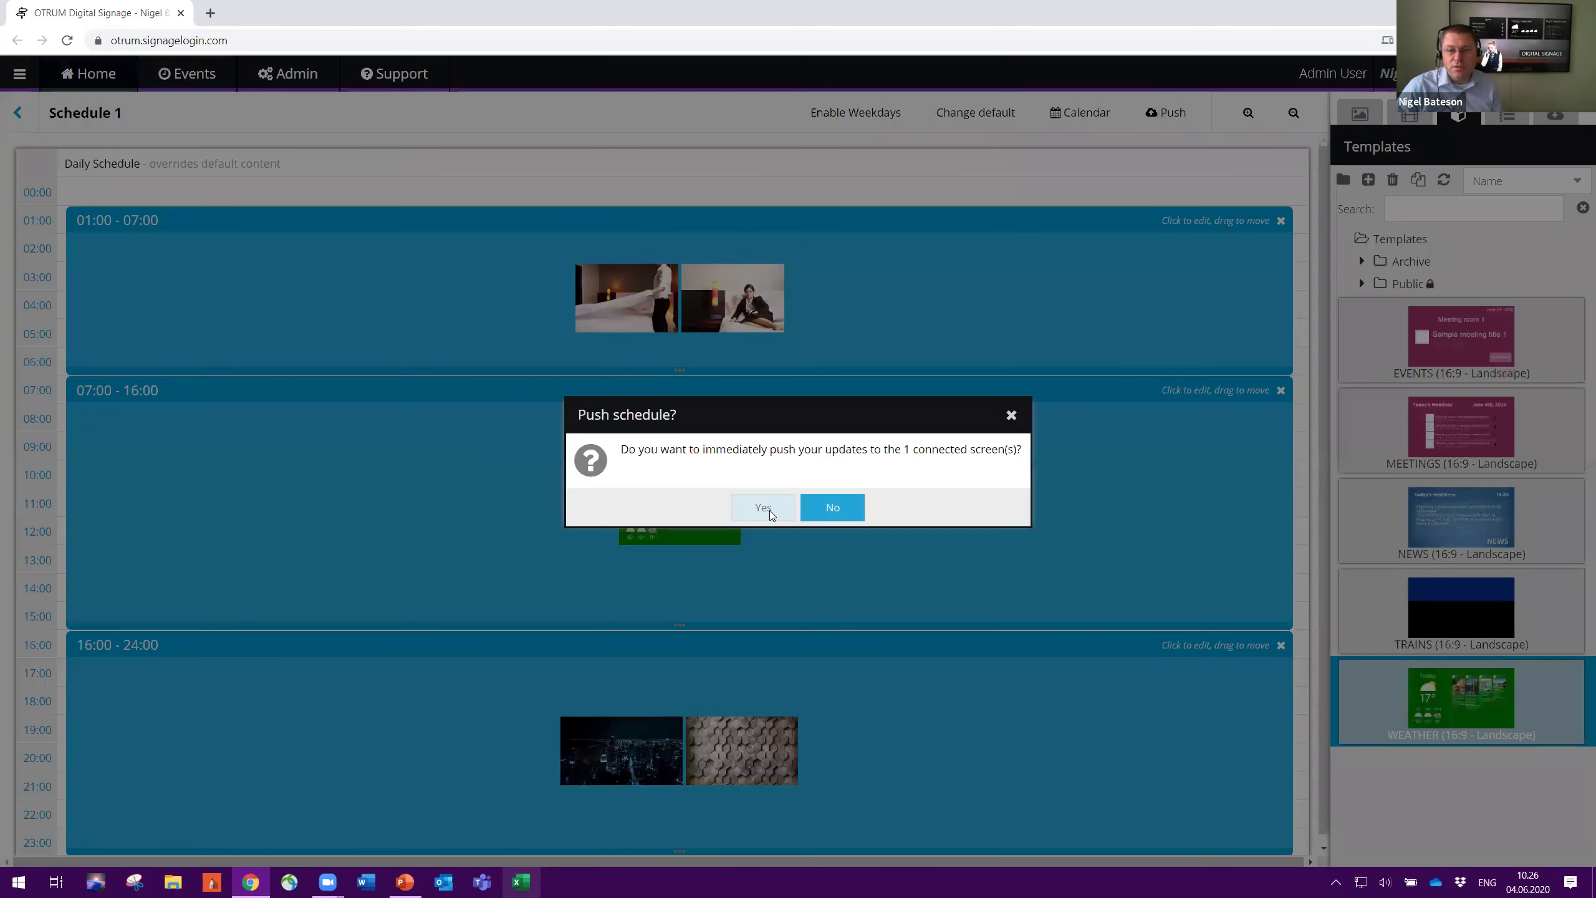
Open the WEATHER template for editing and set the Weather Today item's location to Oslo, Norway
double_click(1480, 690)
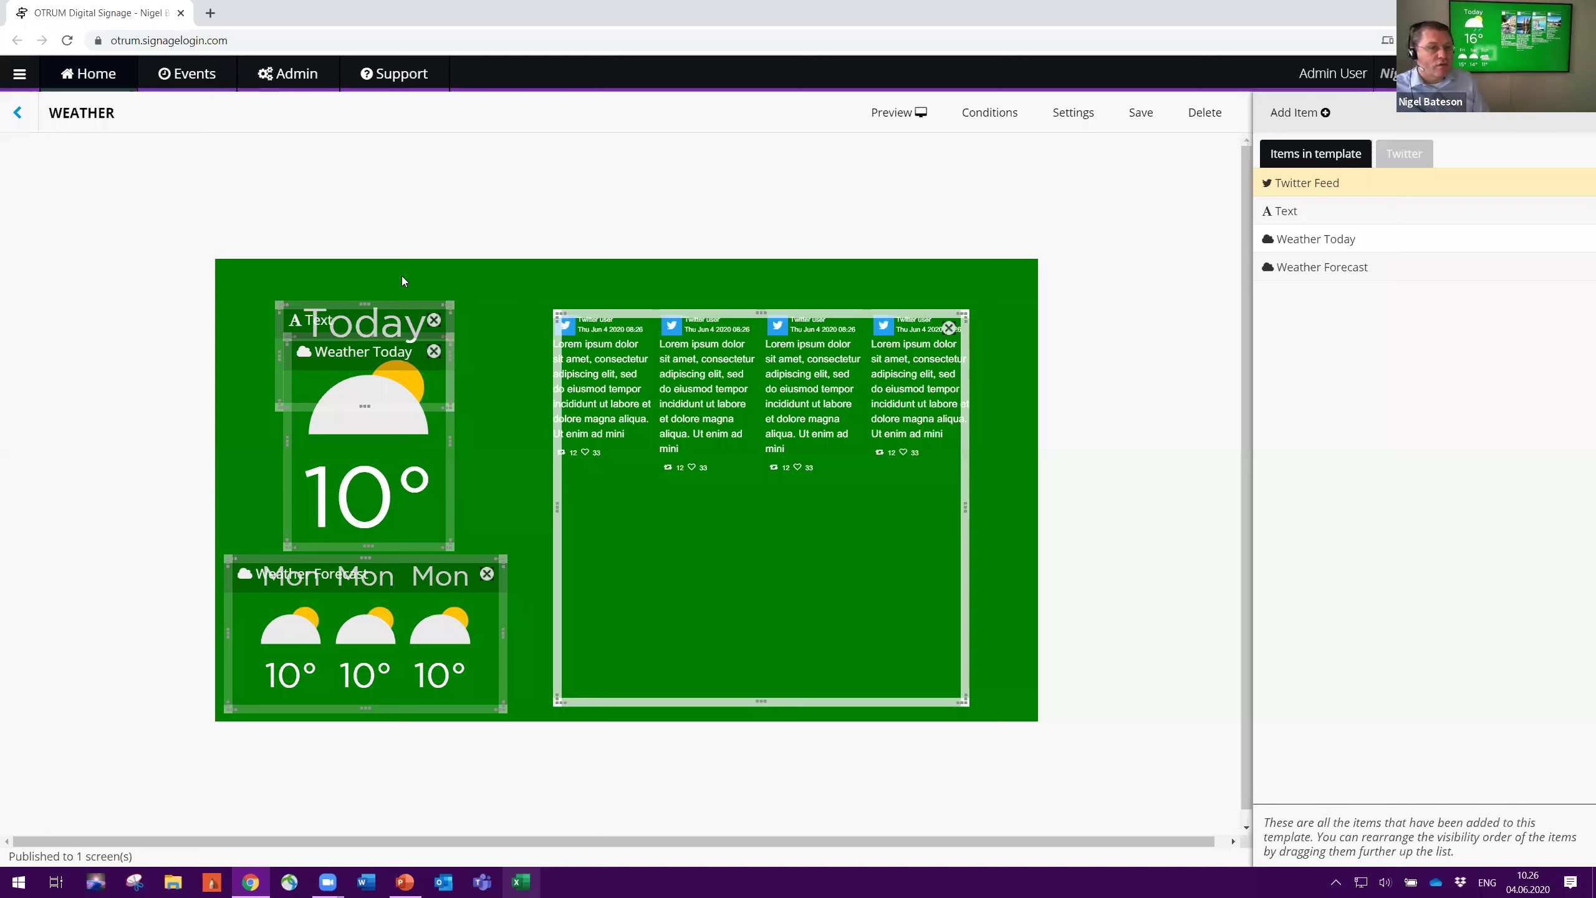
click(394, 418)
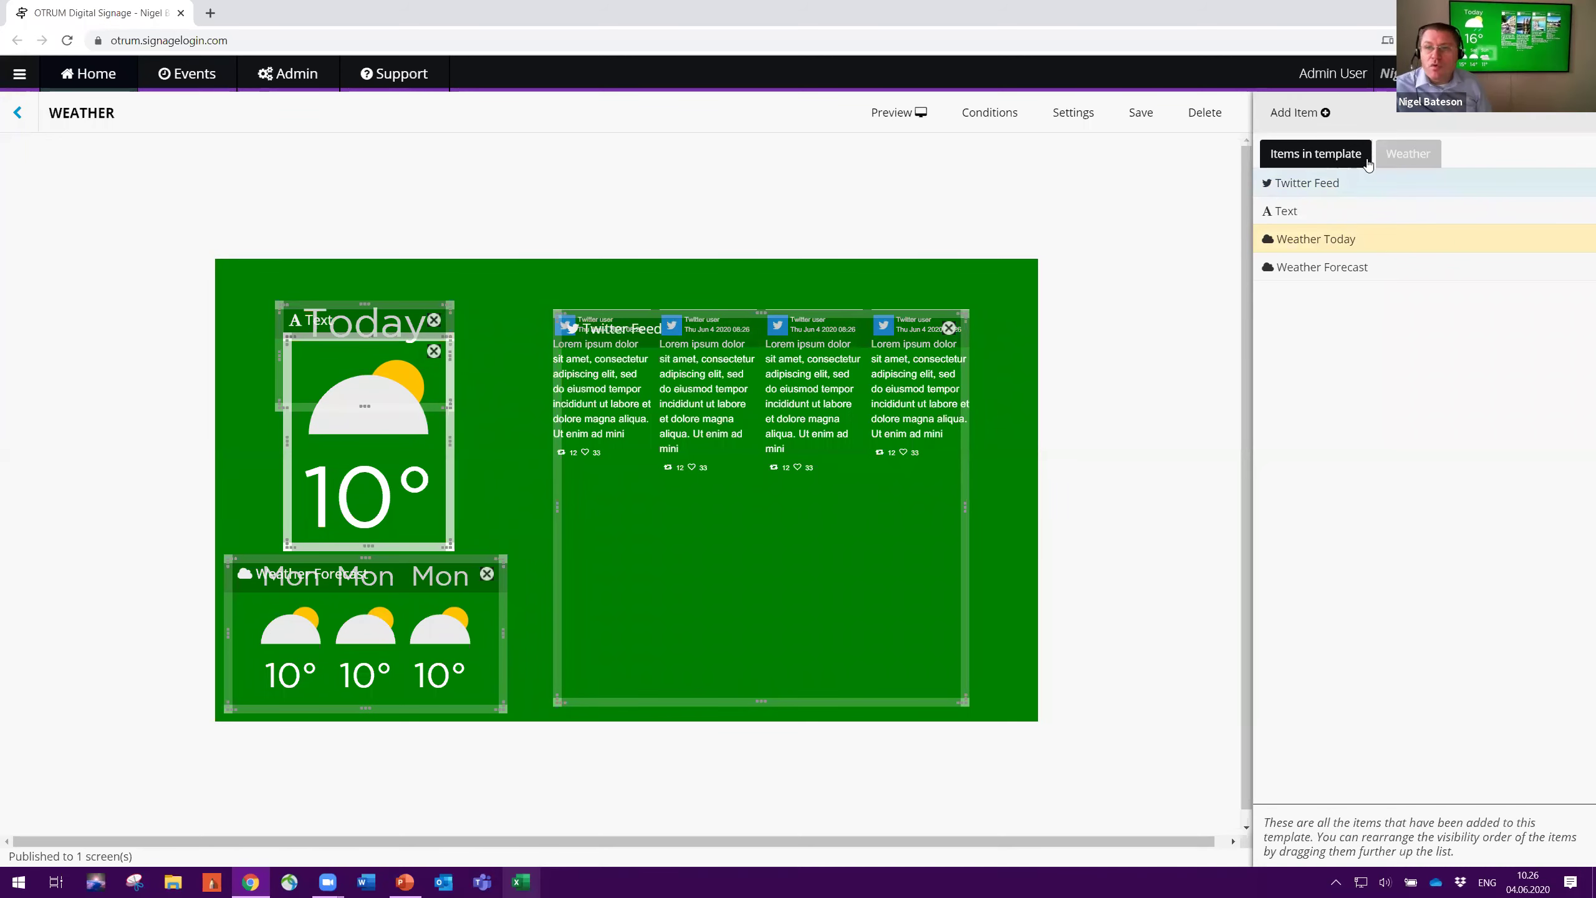
click(1410, 154)
click(1426, 465)
text(oslo)
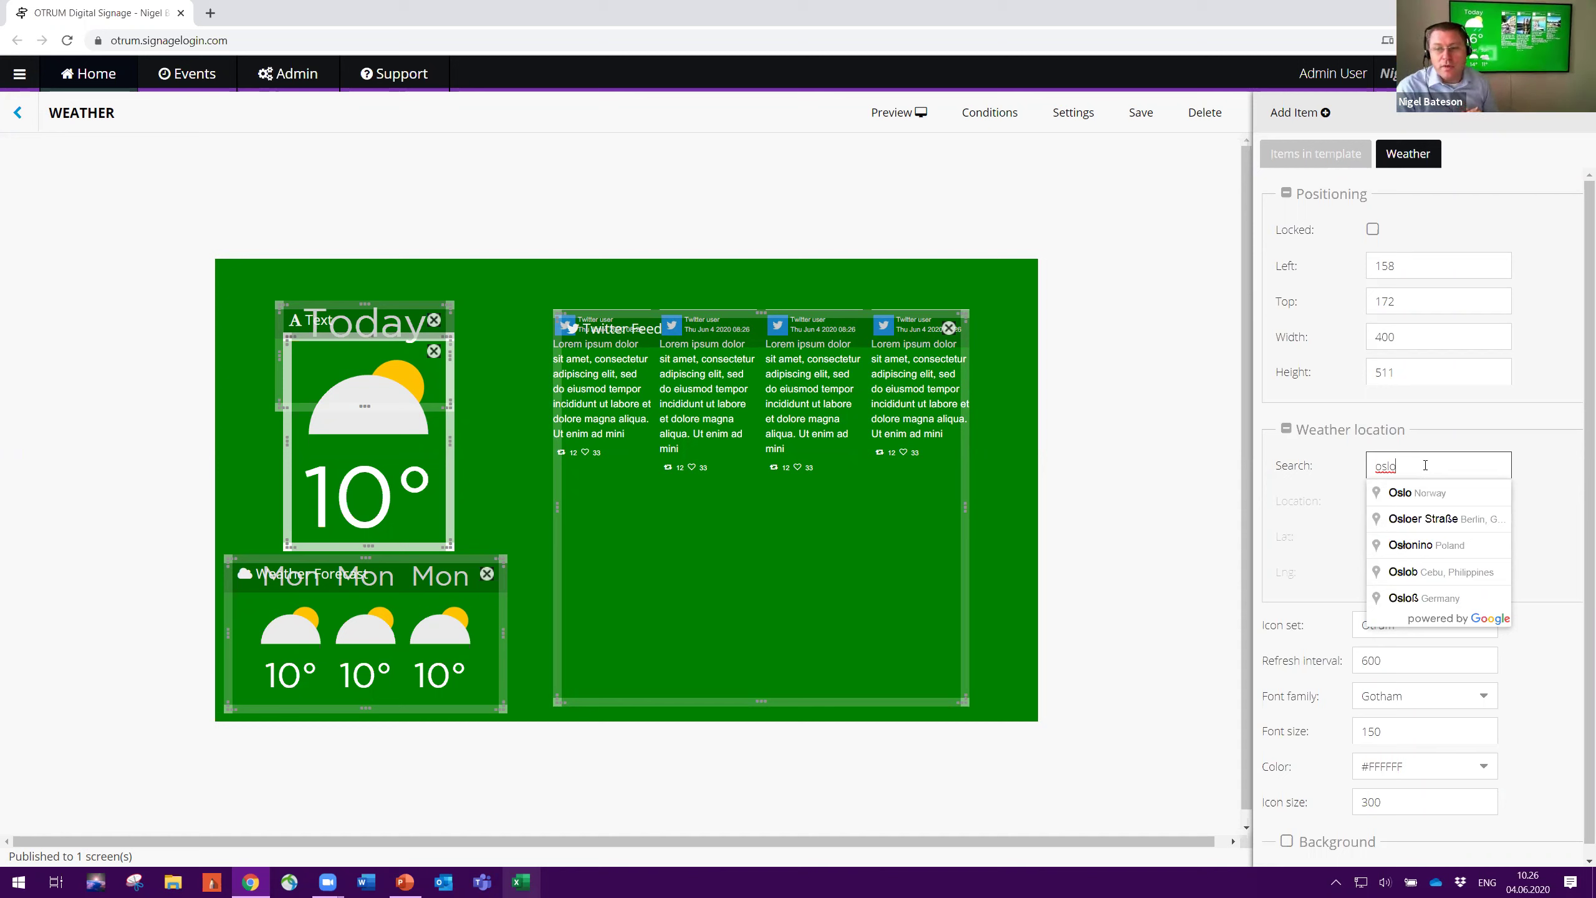
click(1189, 478)
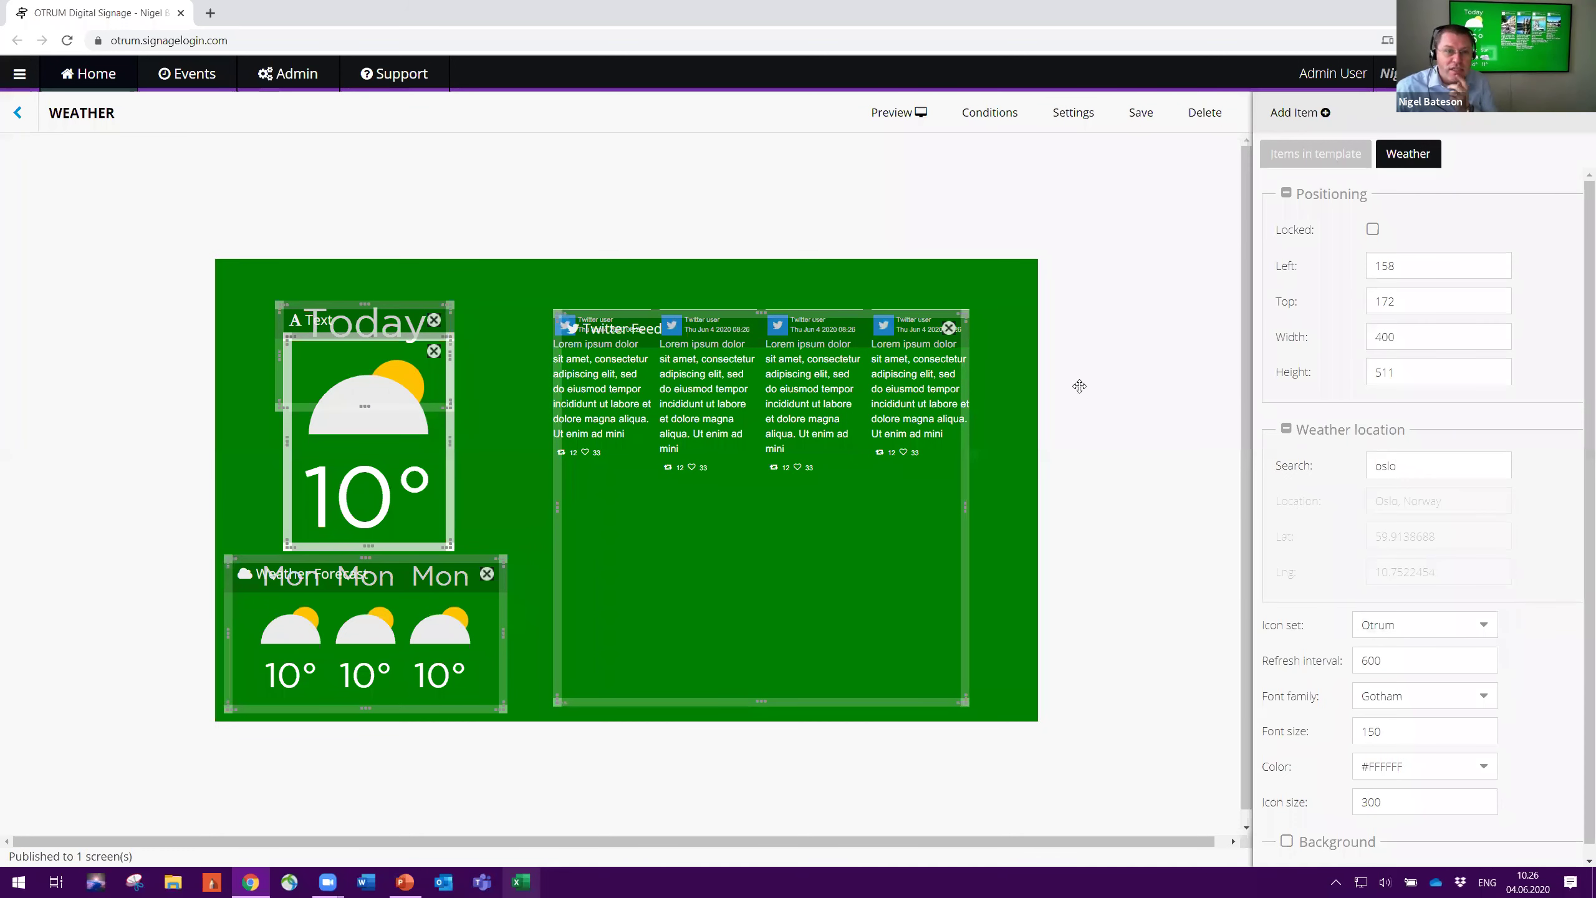
Set the Weather Forecast item to 4 days and widen it to about 761
click(403, 629)
double_click(1388, 629)
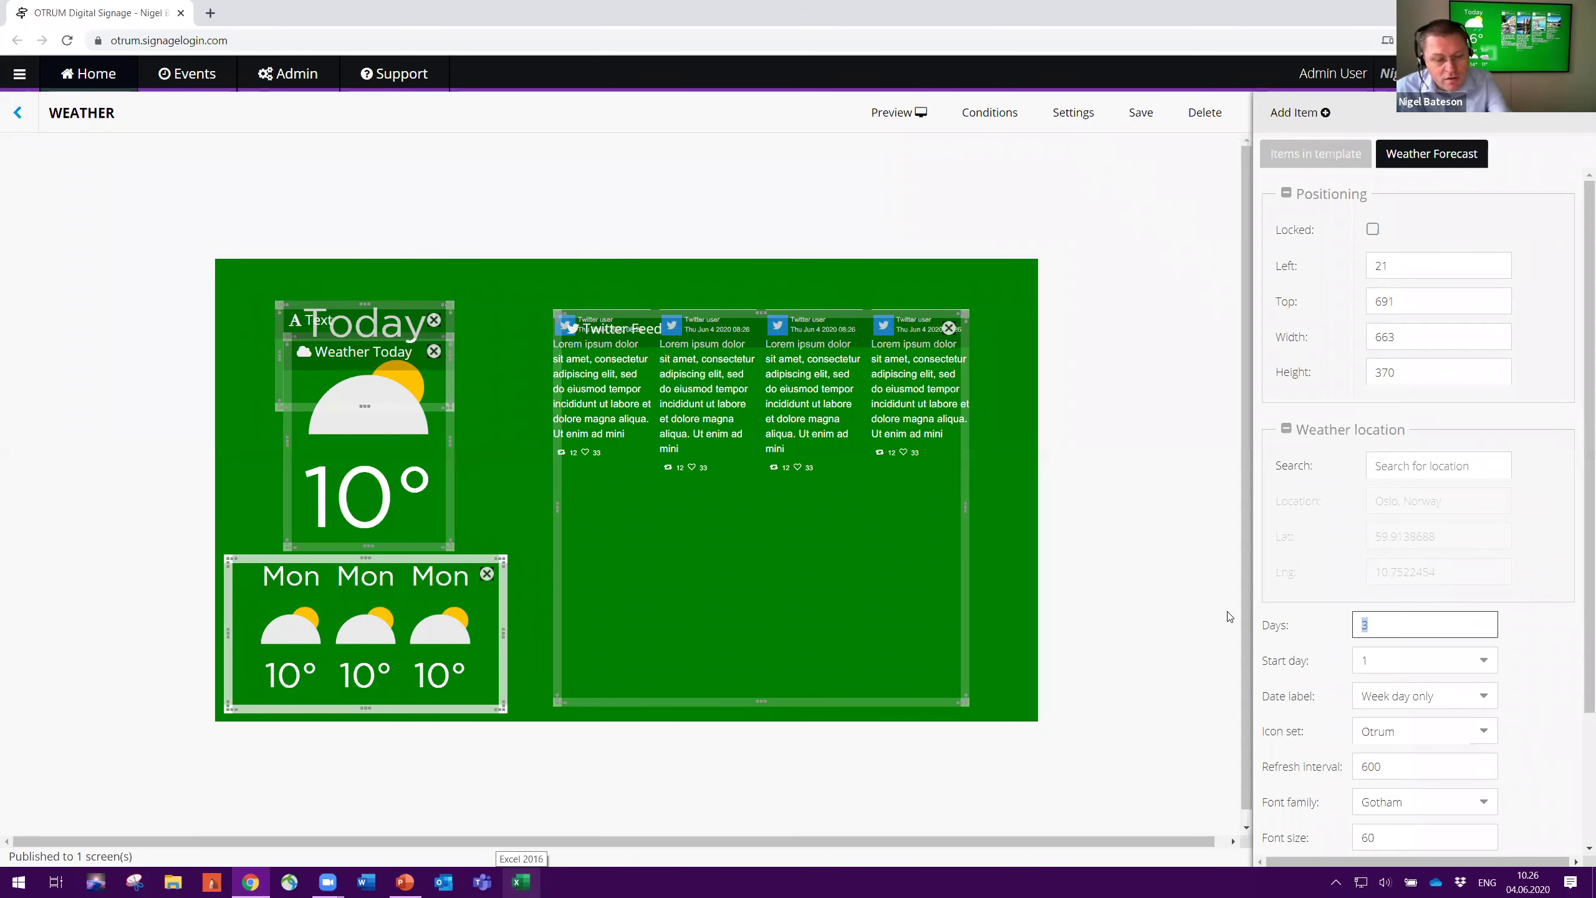
text(4)
drag(505, 632, 548, 631)
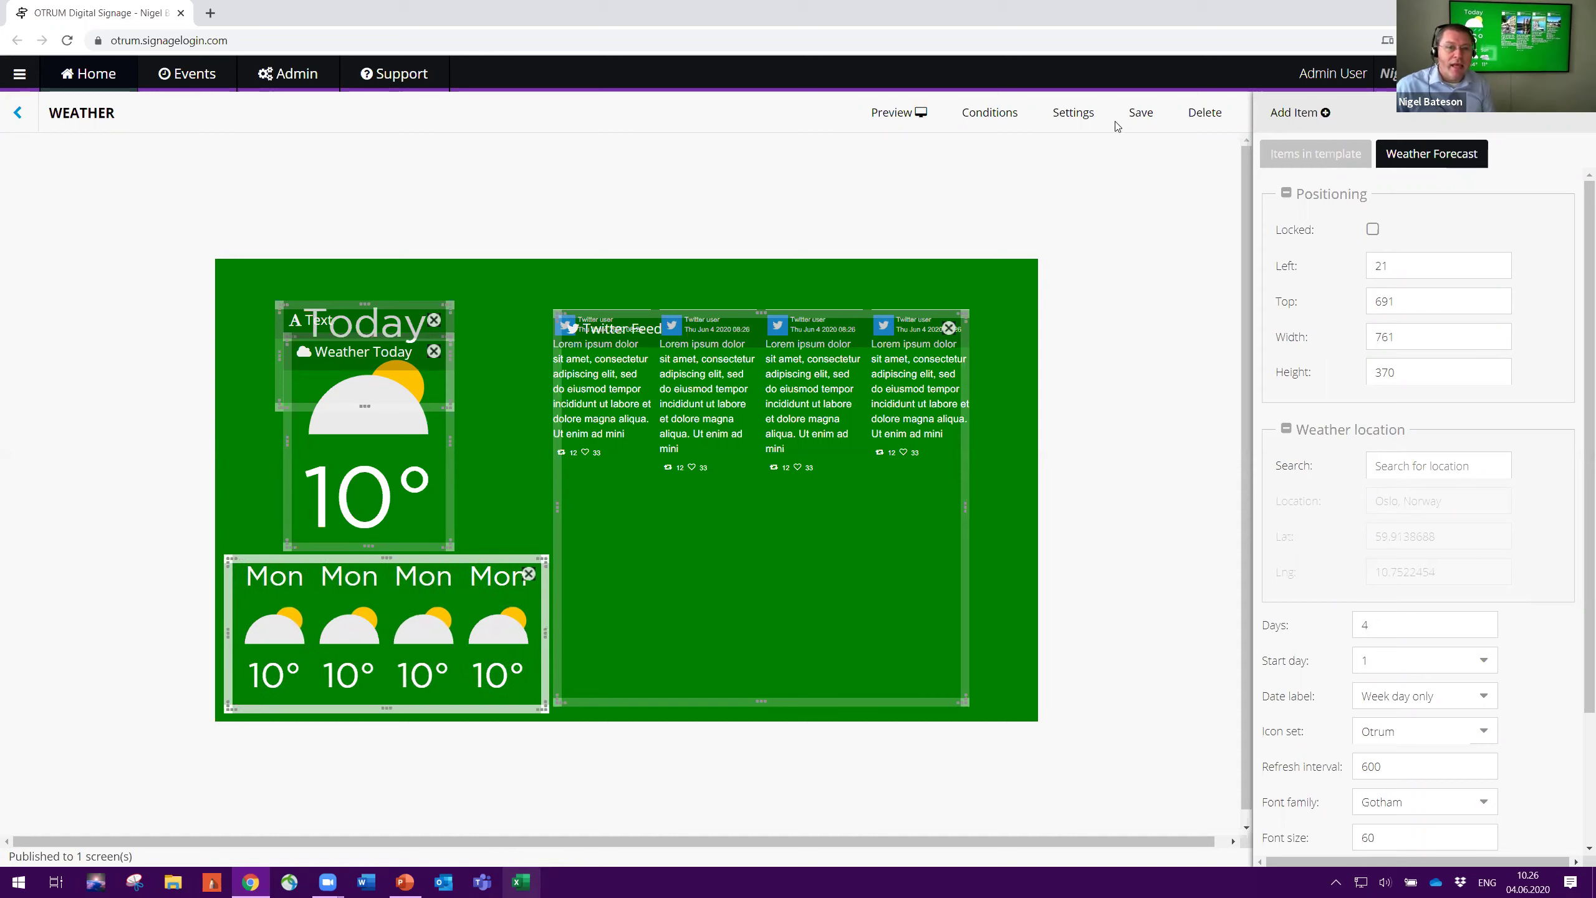
Shift the Weather Today item and the Today text right to centre them over the forecast, and save and push the template to Screen 2
drag(419, 456, 444, 457)
click(378, 326)
drag(378, 326, 399, 322)
click(1141, 111)
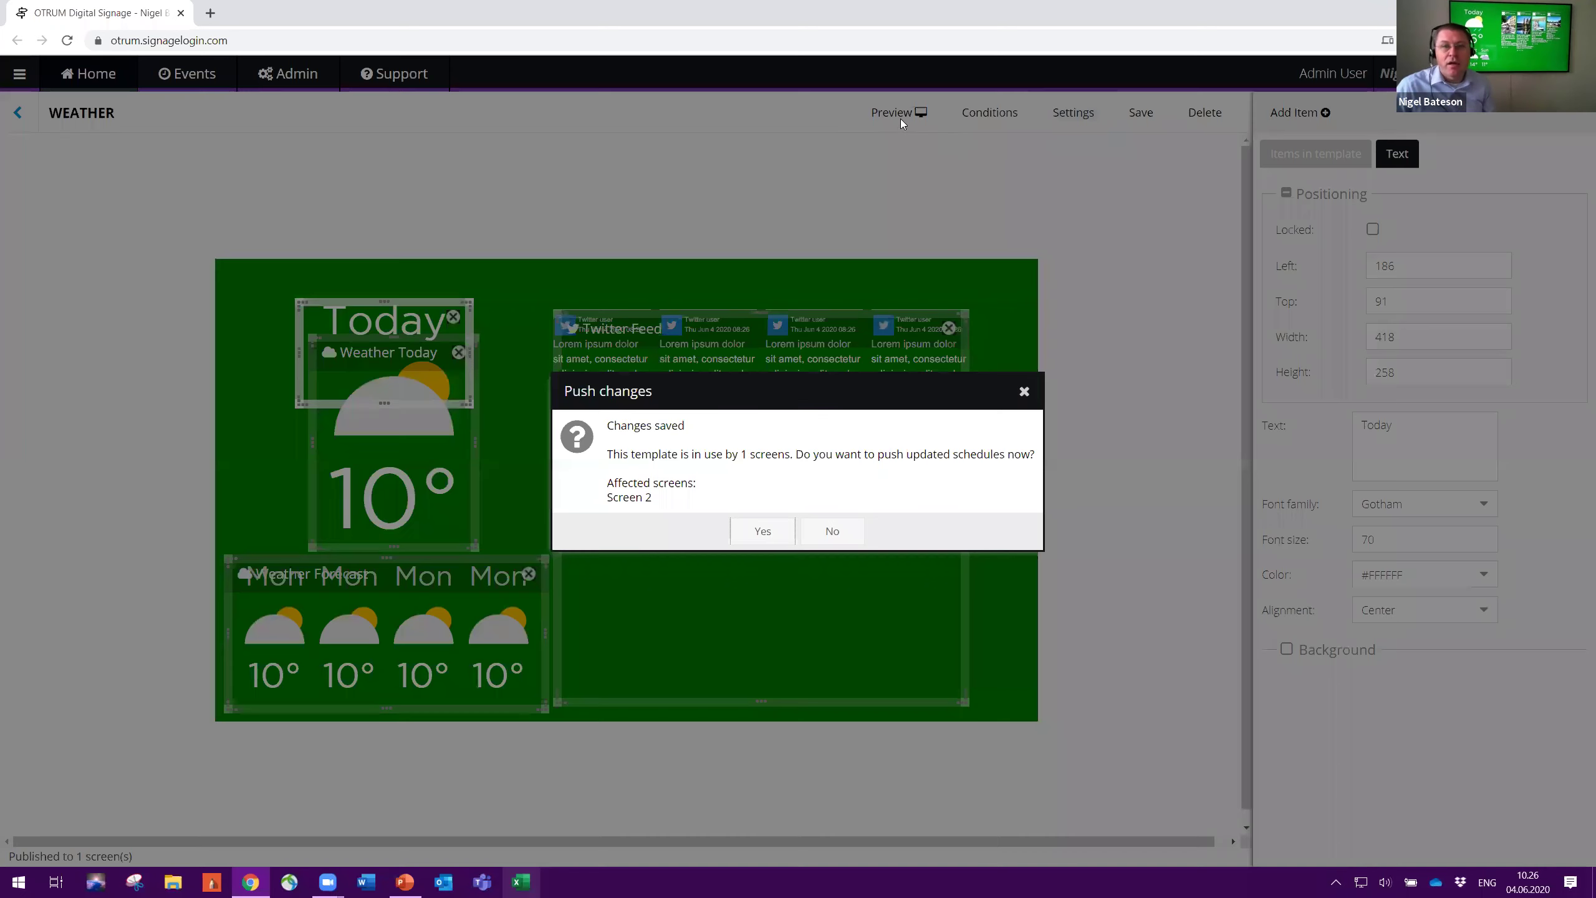
click(764, 533)
Preview the WEATHER template to examine the weather data and Twitter feed, and close the preview
click(905, 113)
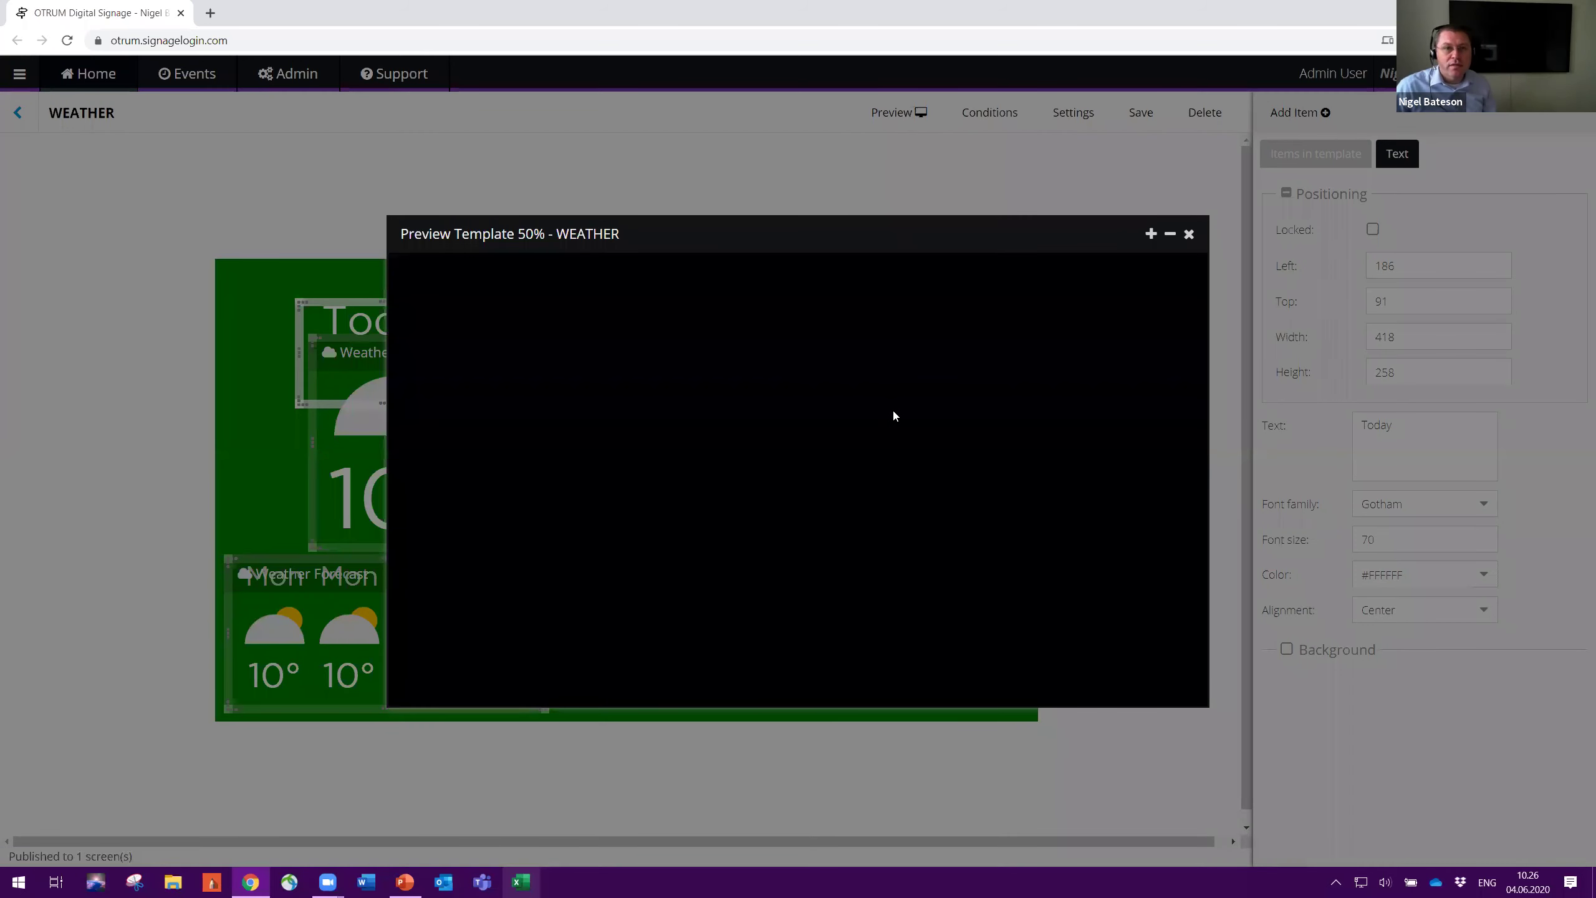
drag(869, 225, 704, 247)
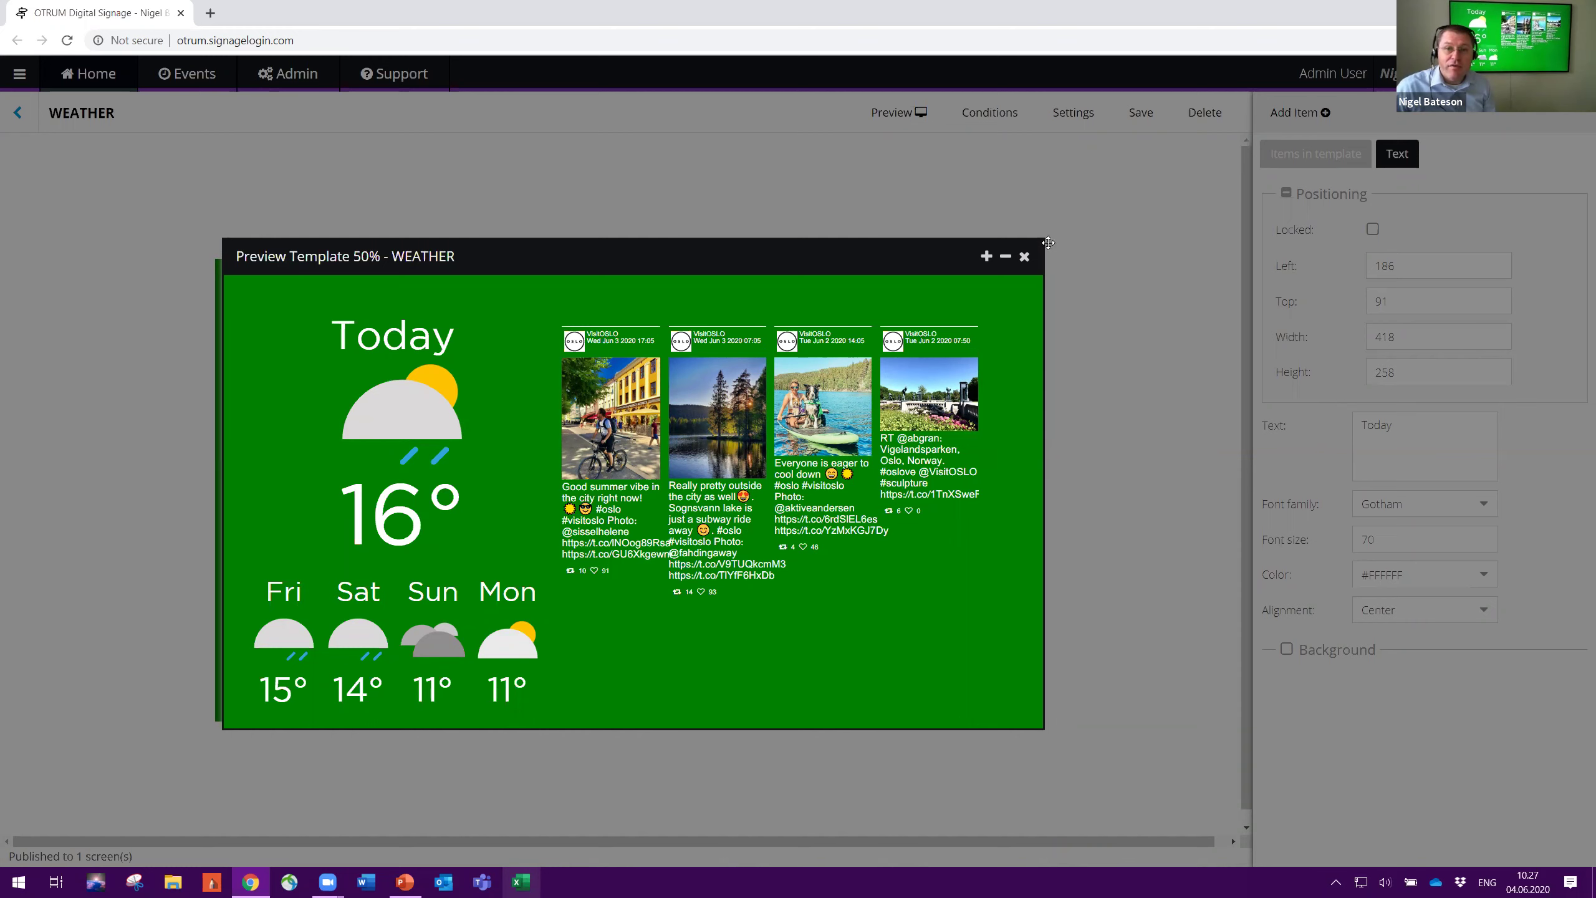
click(1025, 256)
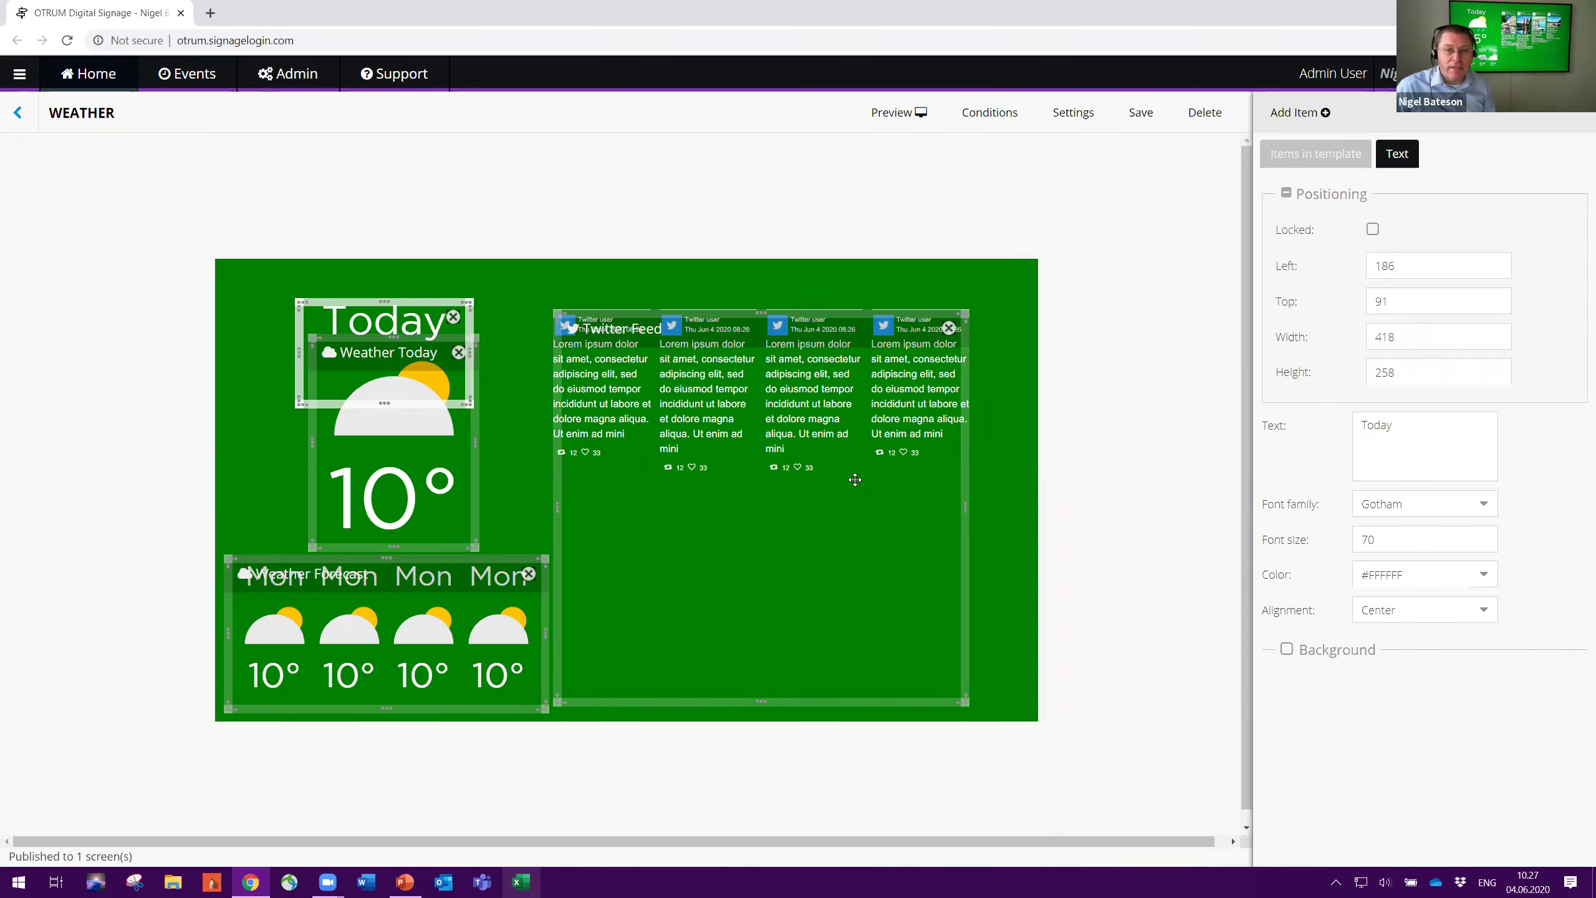
Examine the Twitter Feed item's settings, especially its screen name, and leave the WEATHER template
click(868, 476)
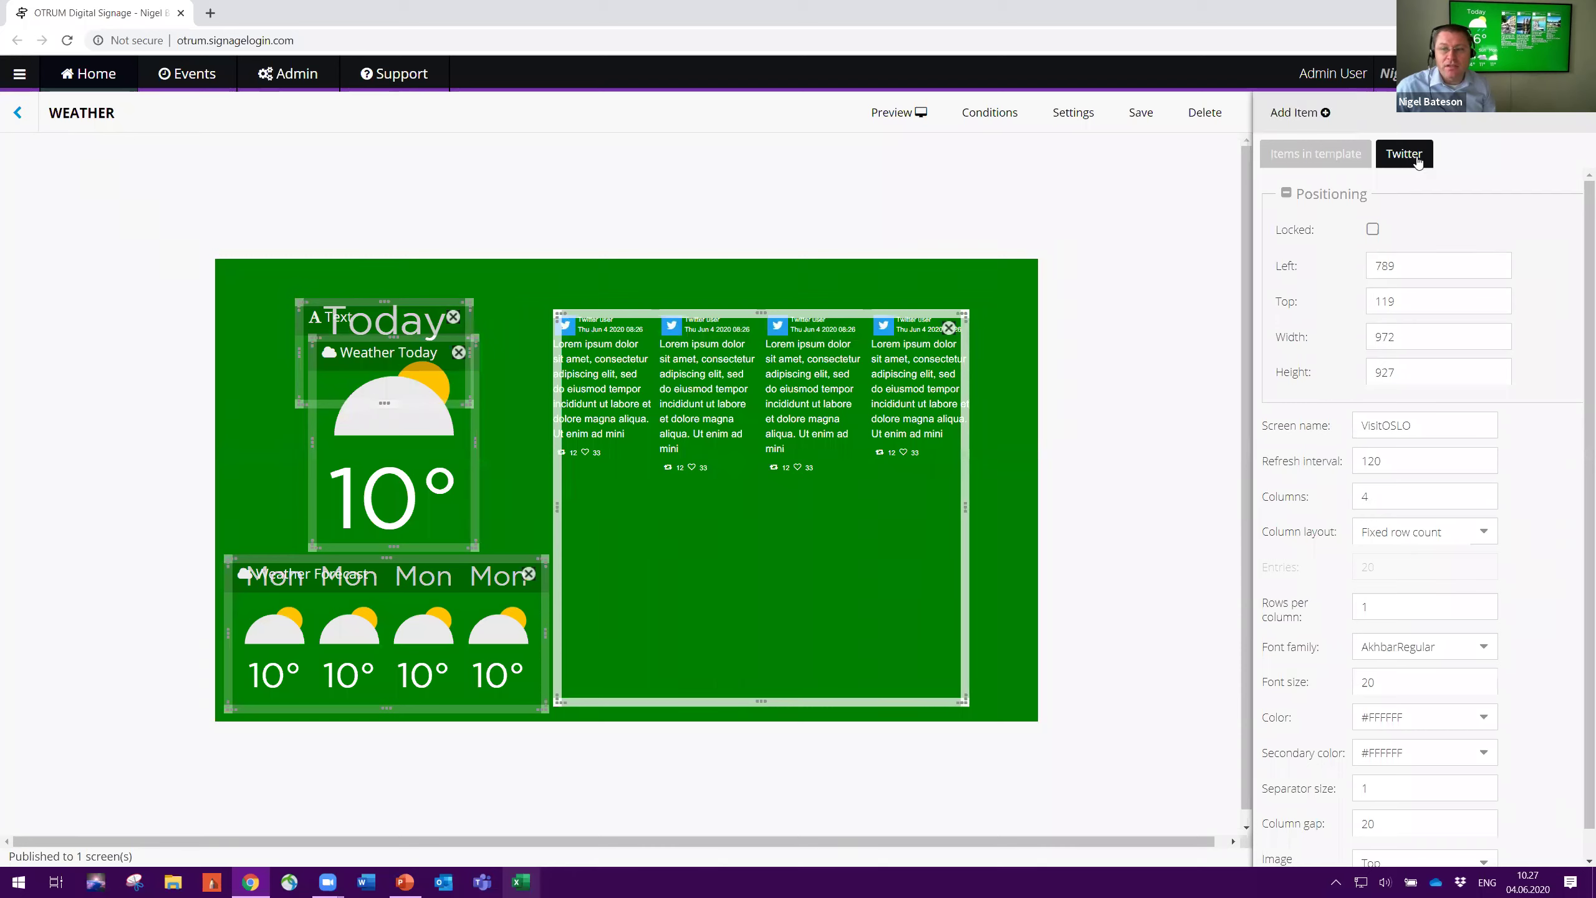
double_click(1382, 426)
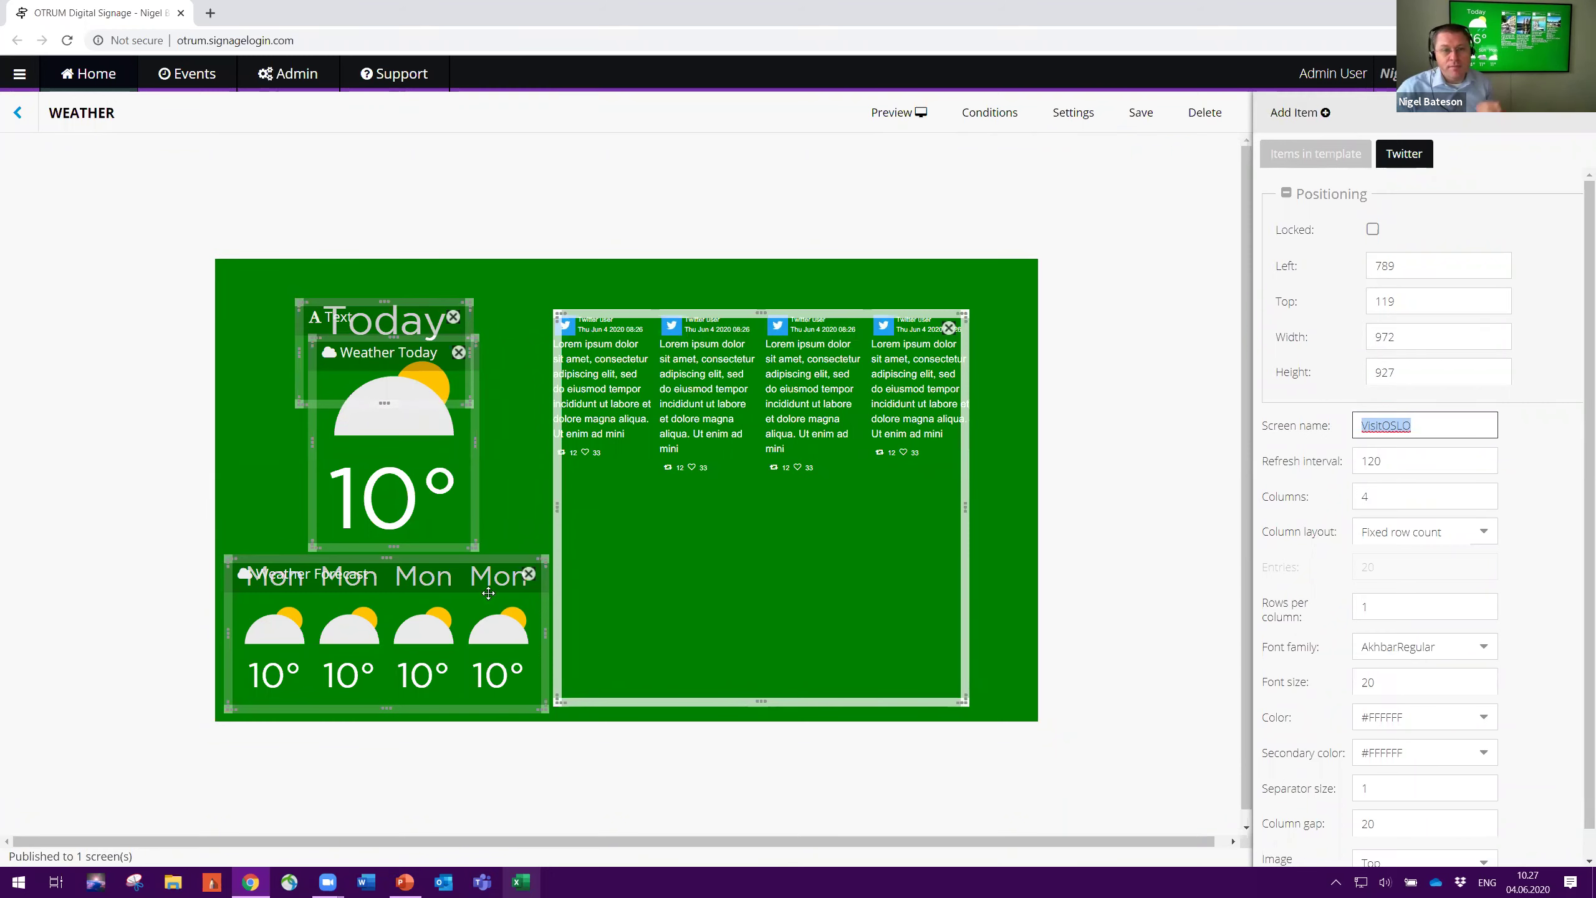
click(33, 114)
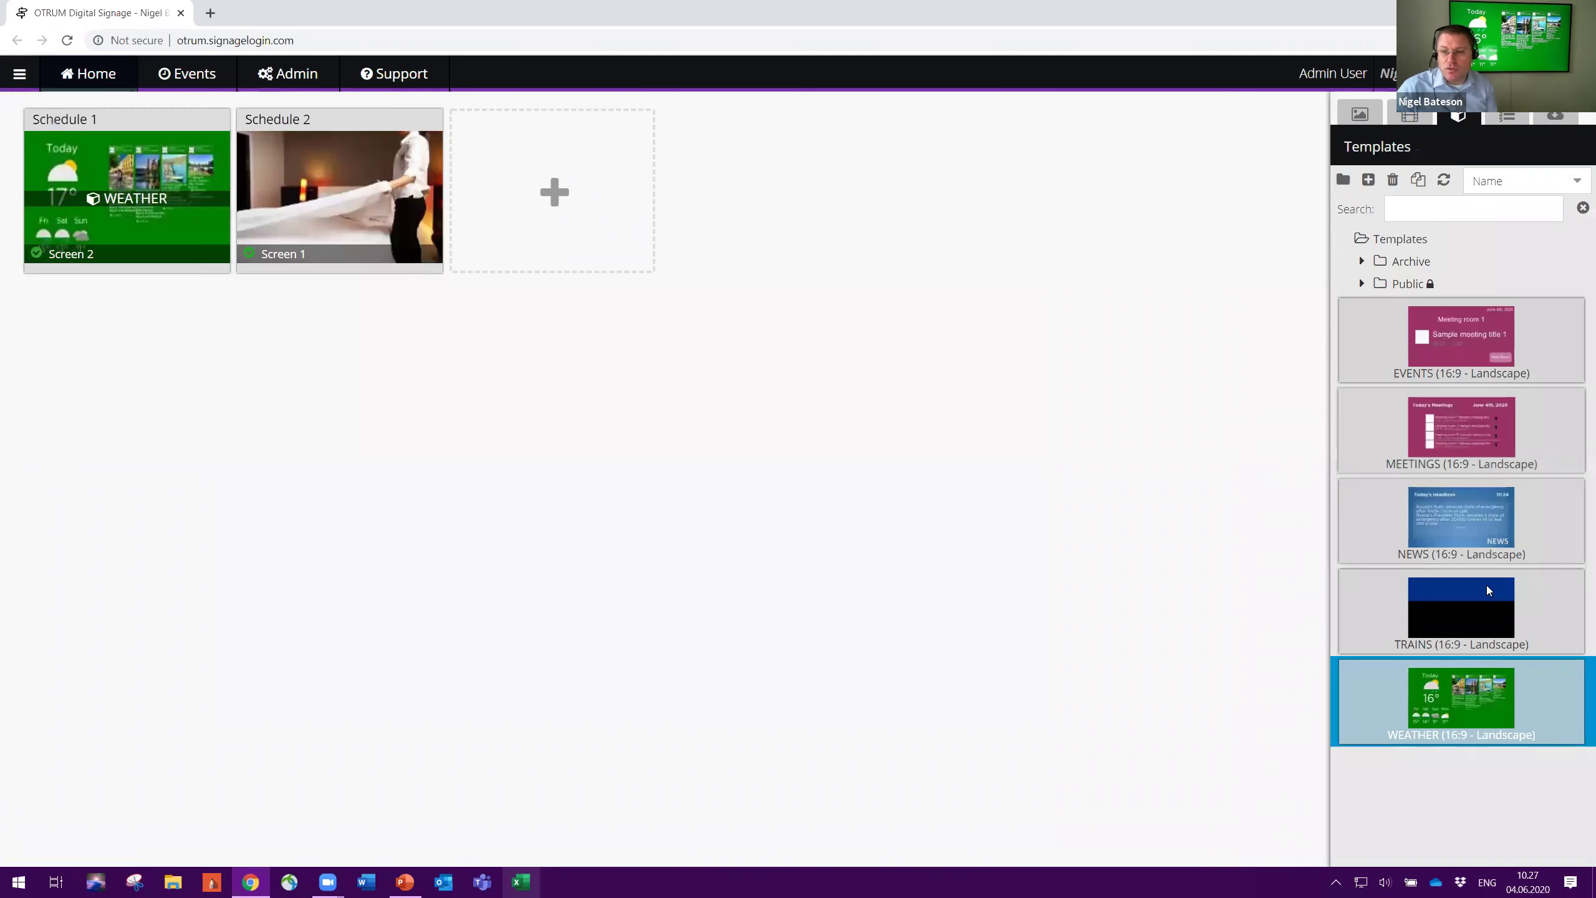
Open the TRAINS template to examine its Web Page item, and return from the template
click(1455, 513)
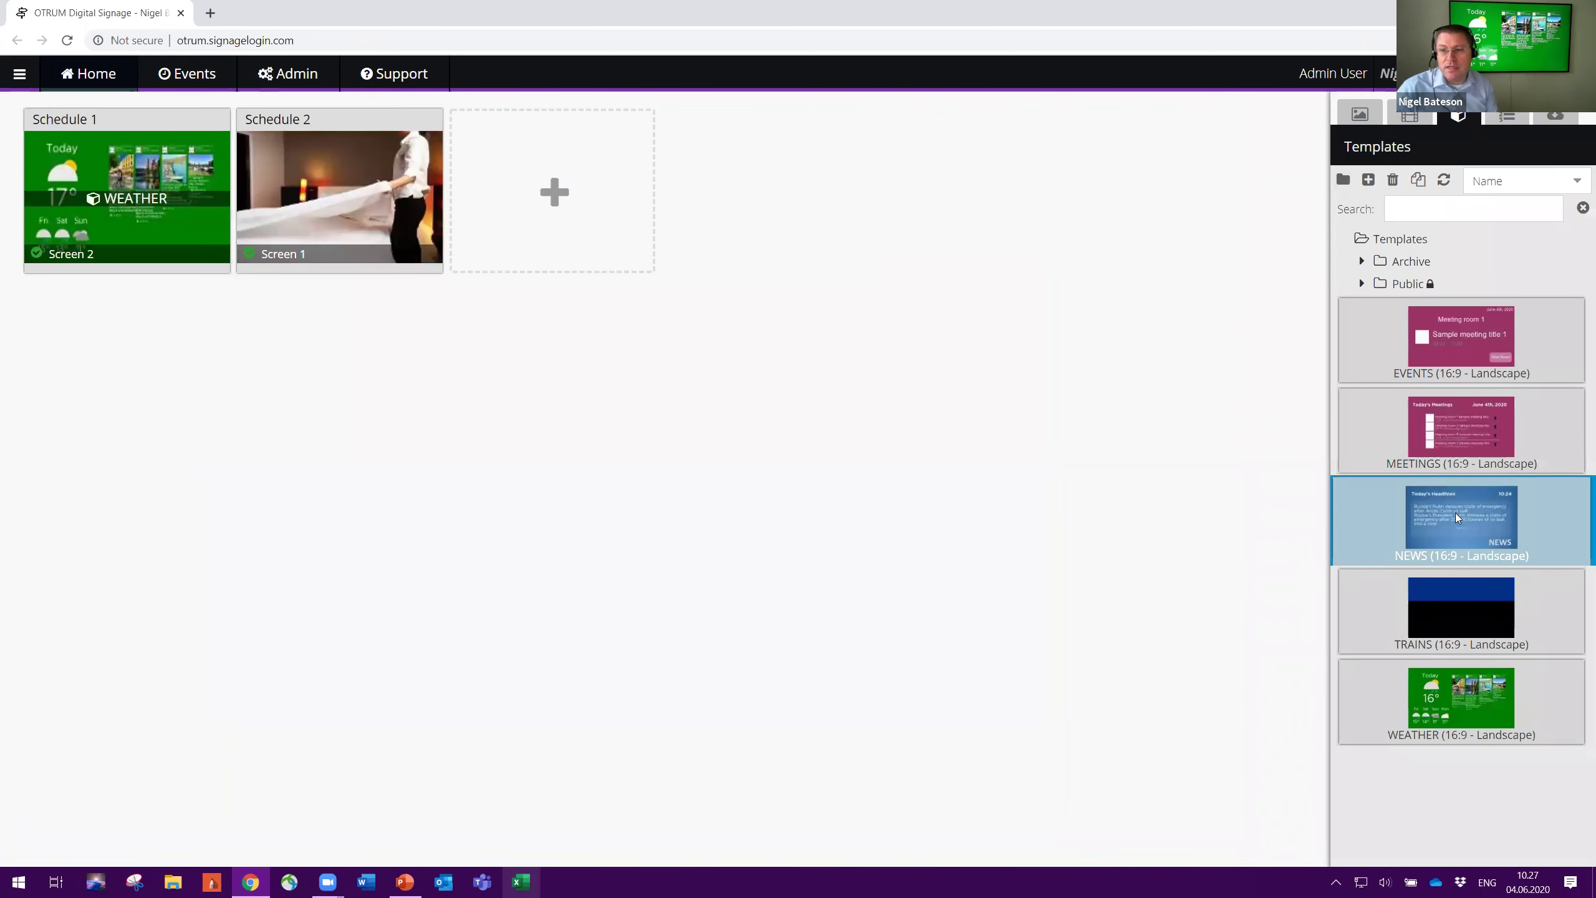
double_click(1471, 617)
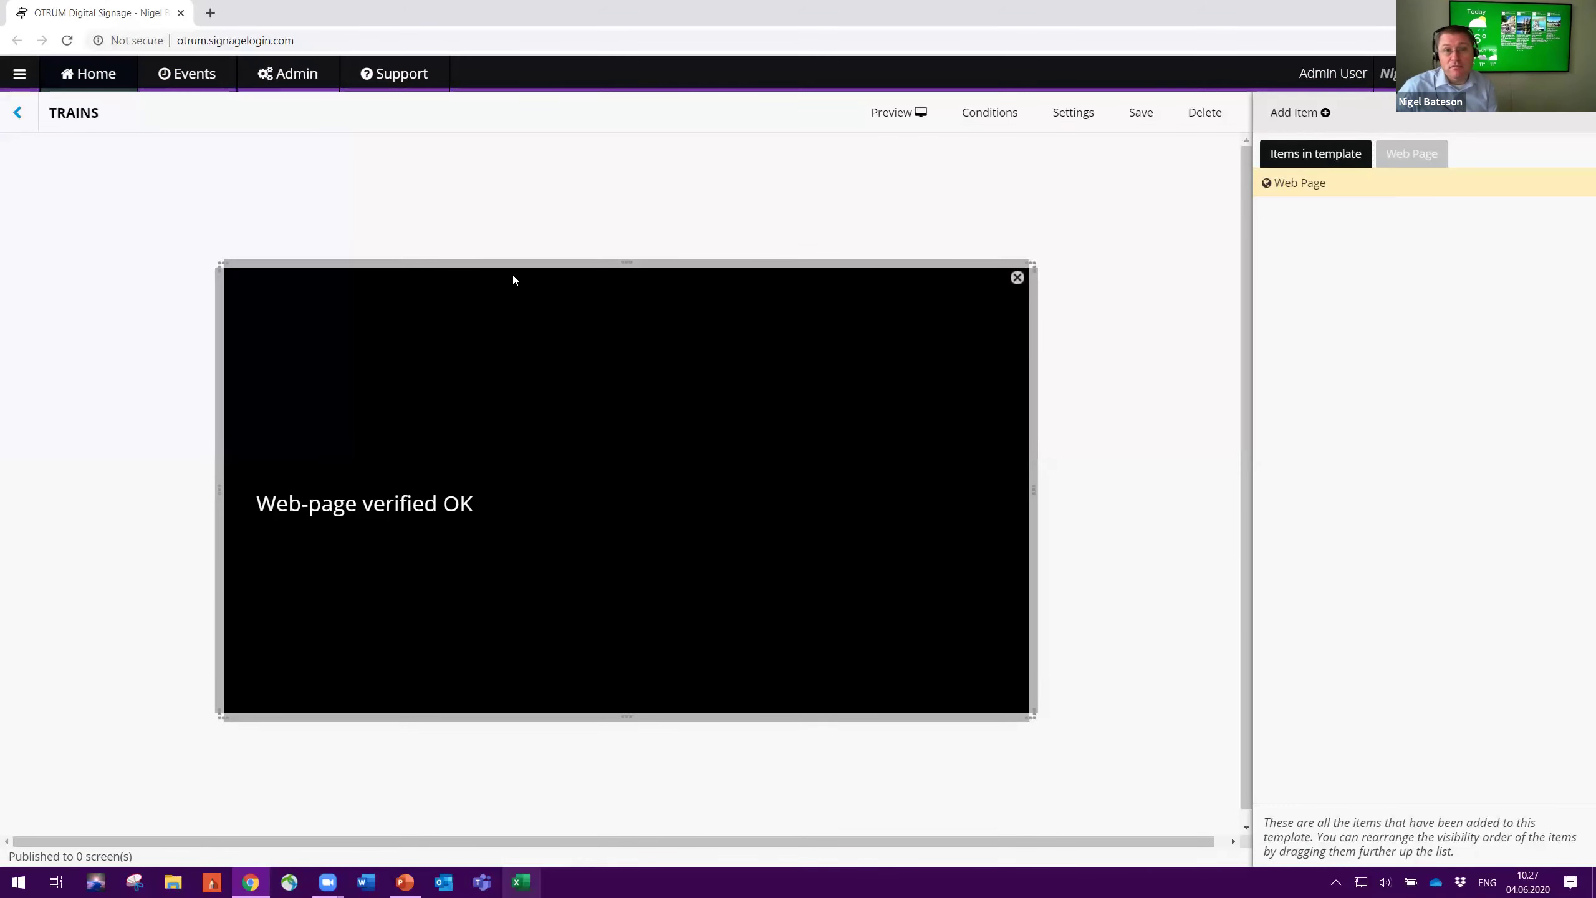
click(17, 113)
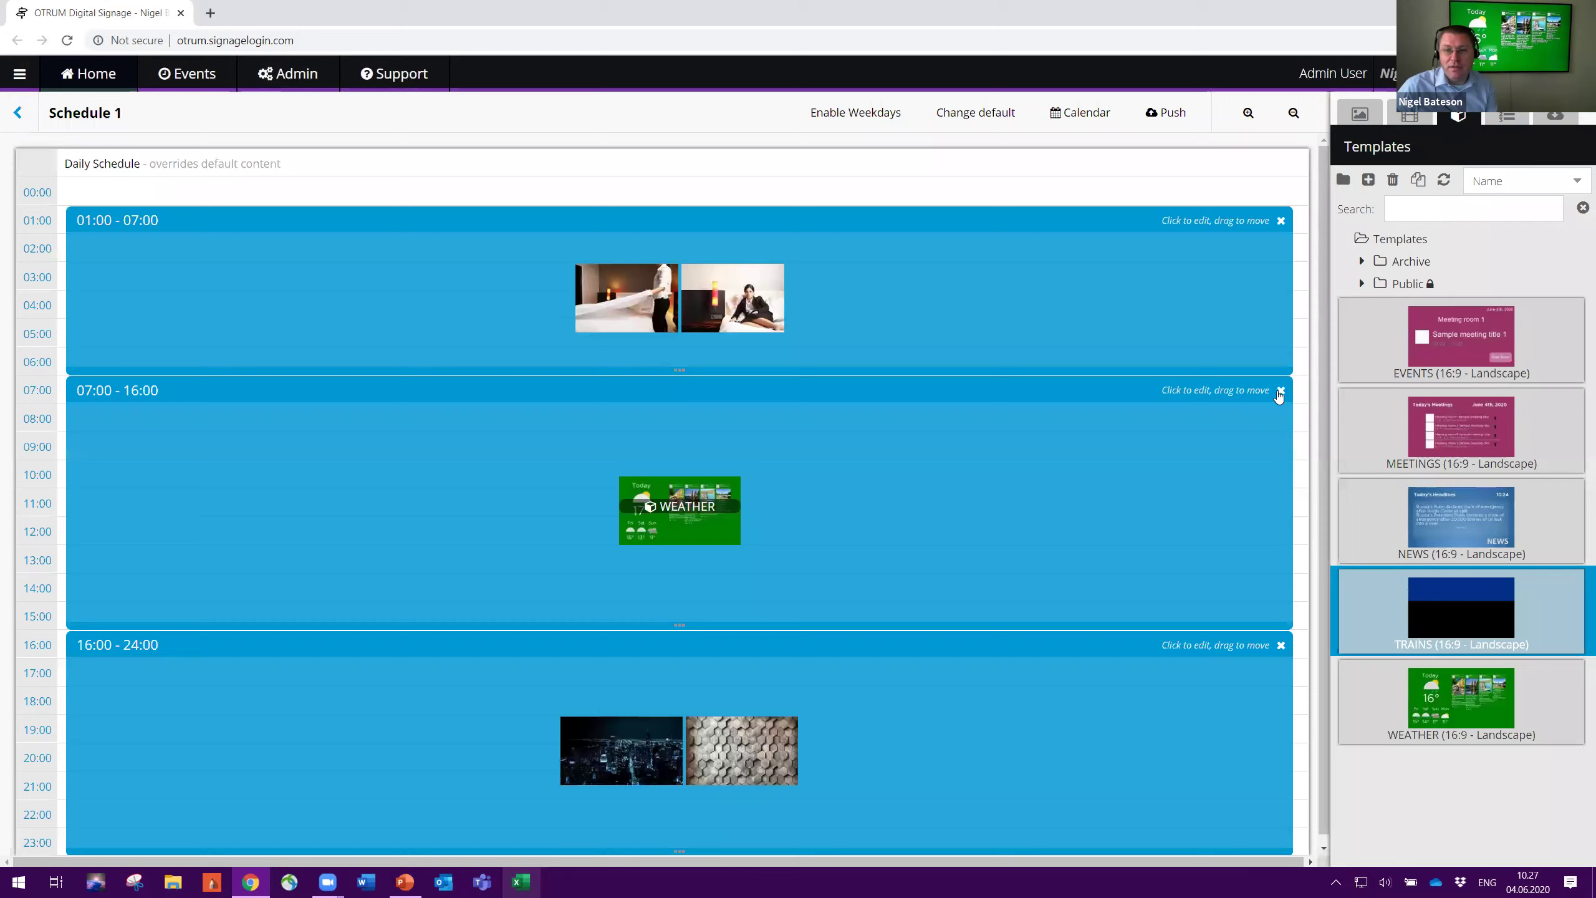
Replace the WEATHER timeslot at 07:00–16:00 in Schedule 1 with the TRAINS template, and save and push the schedule
click(1281, 390)
click(761, 506)
drag(1464, 600, 1203, 394)
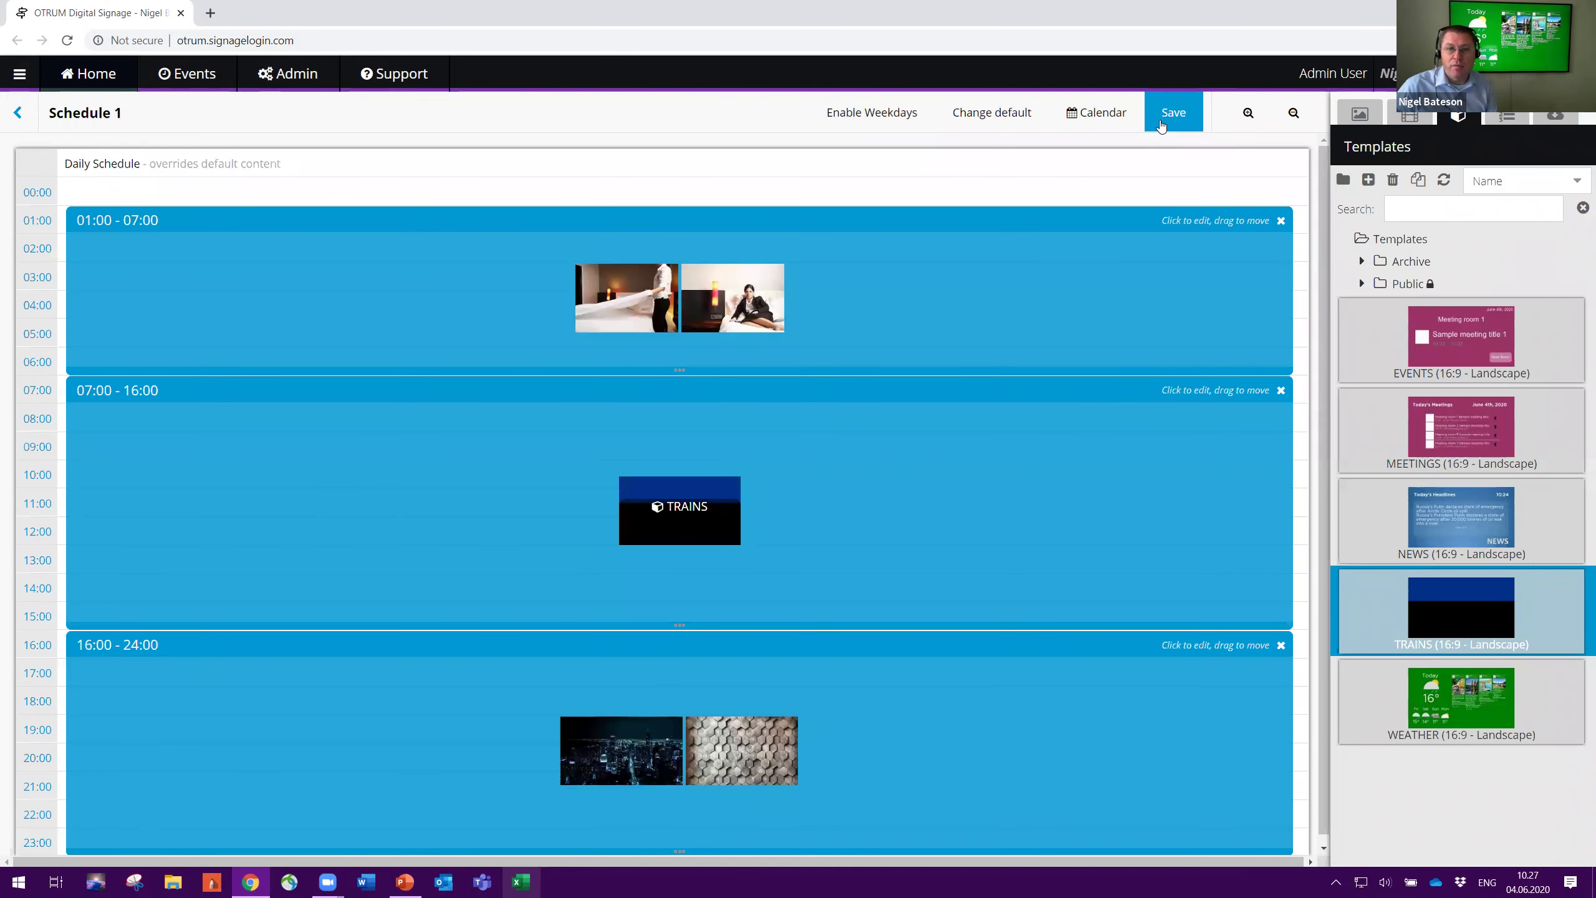
click(1162, 121)
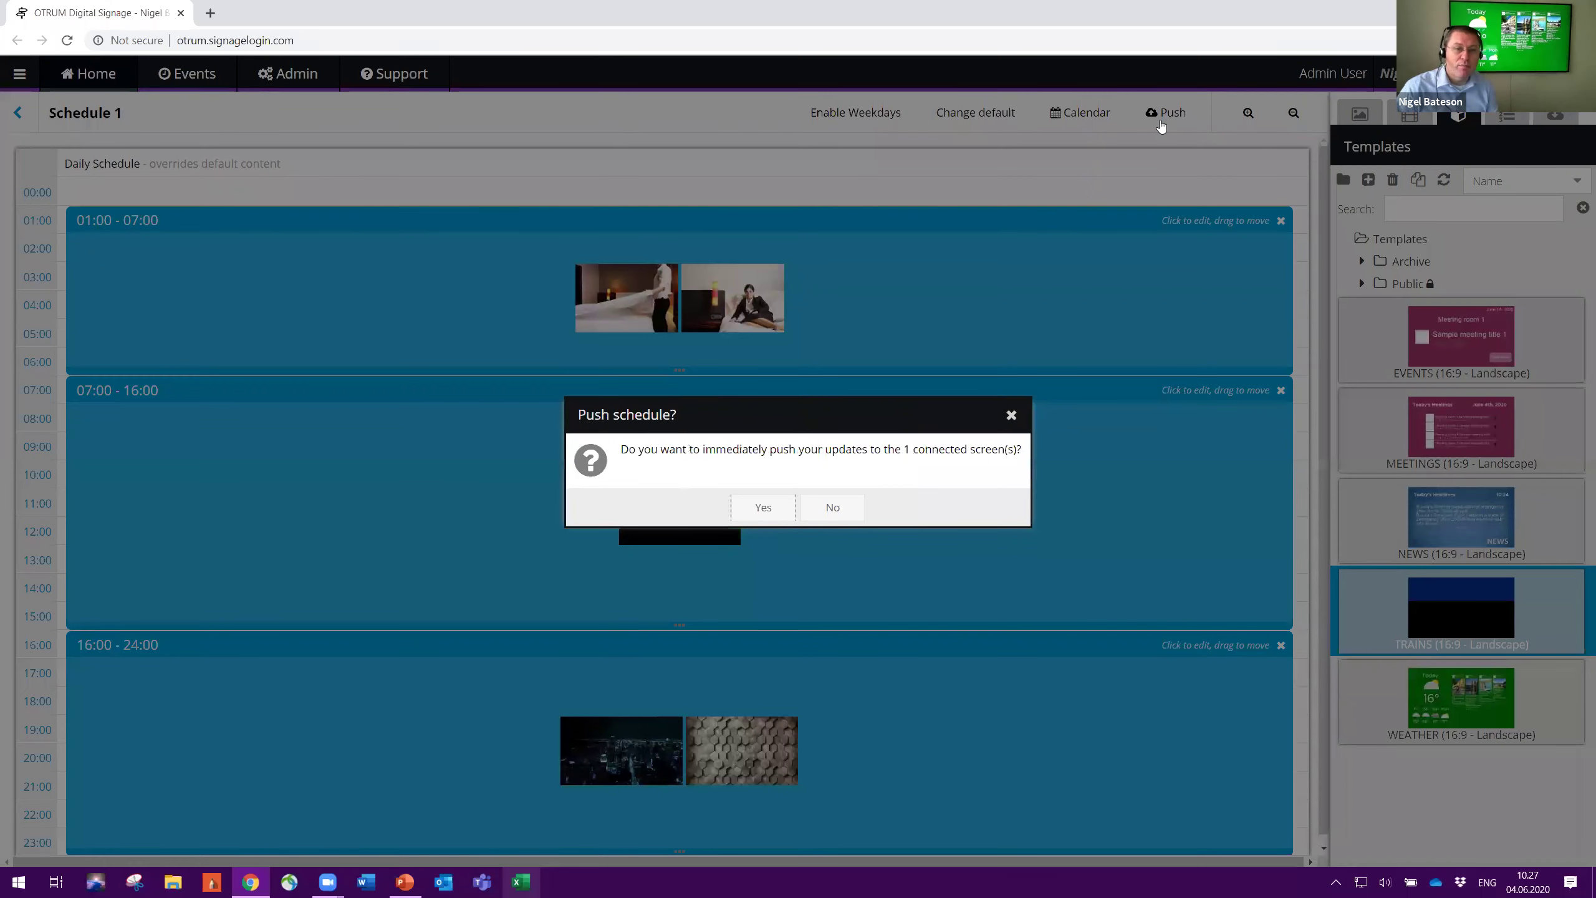
key(Escape)
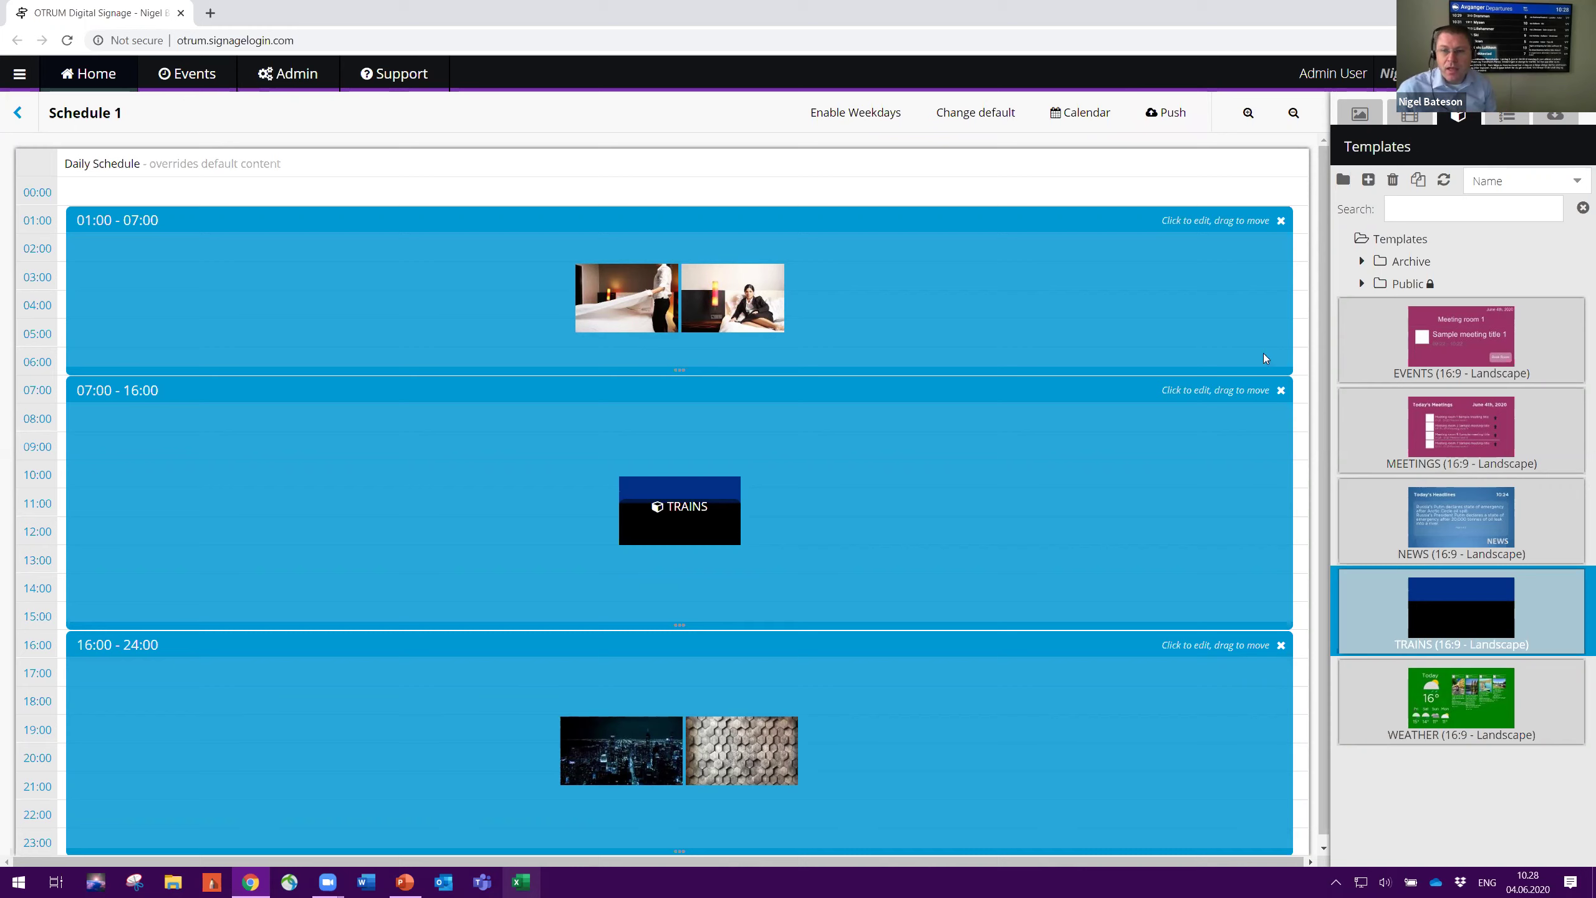
Delete the 07:00–16:00, 01:00–07:00 and 16:00–24:00 timeslots from the daily schedule of Schedule 1
click(1280, 391)
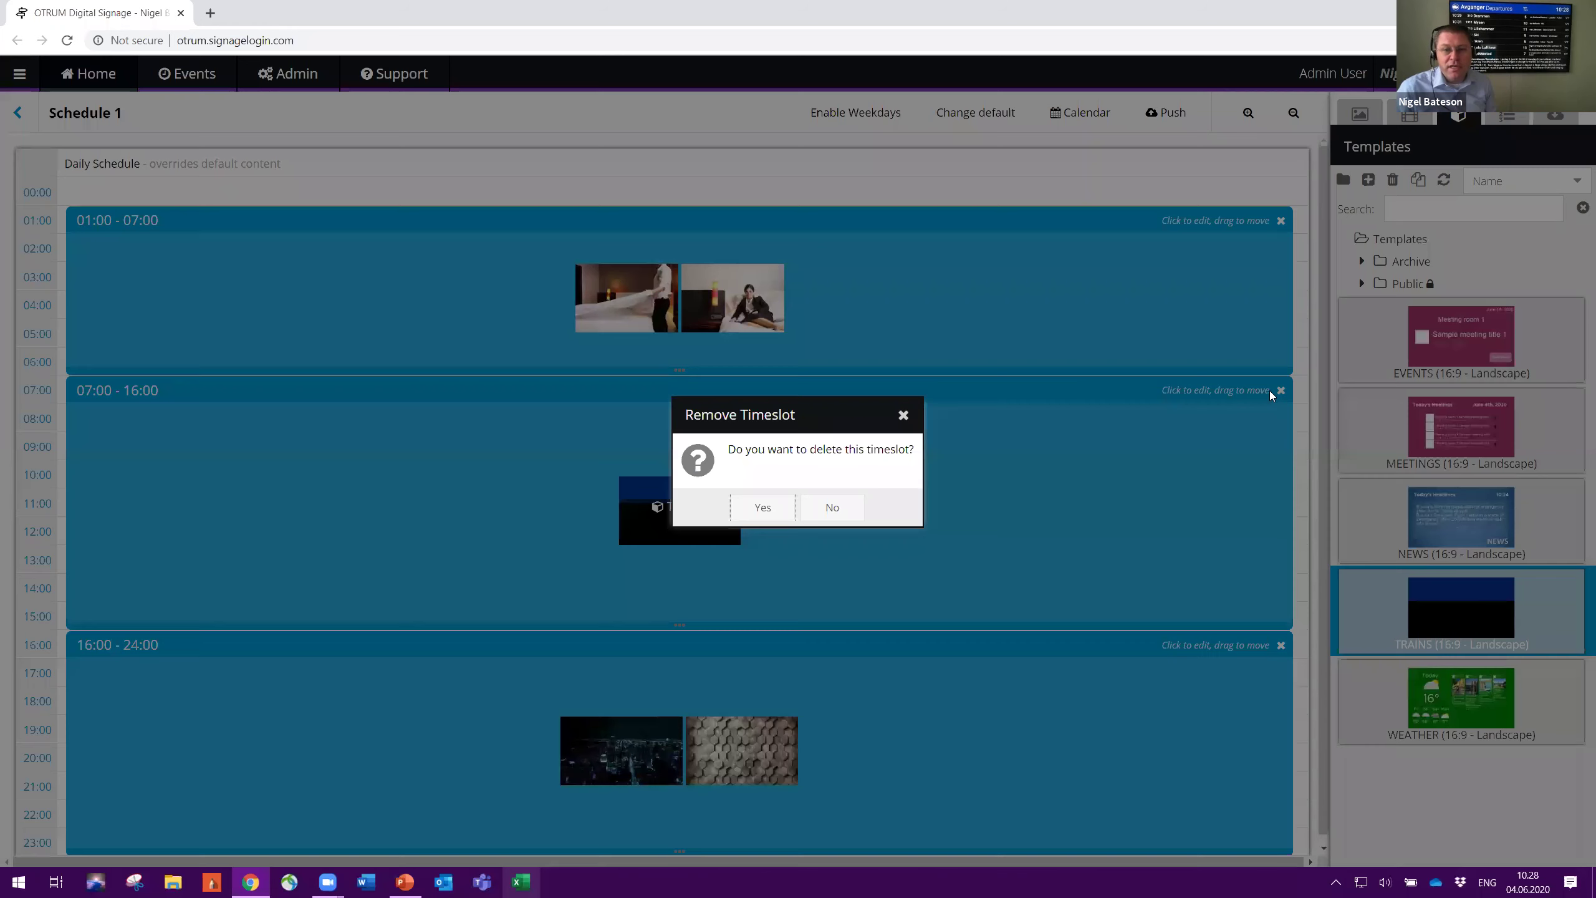
click(777, 512)
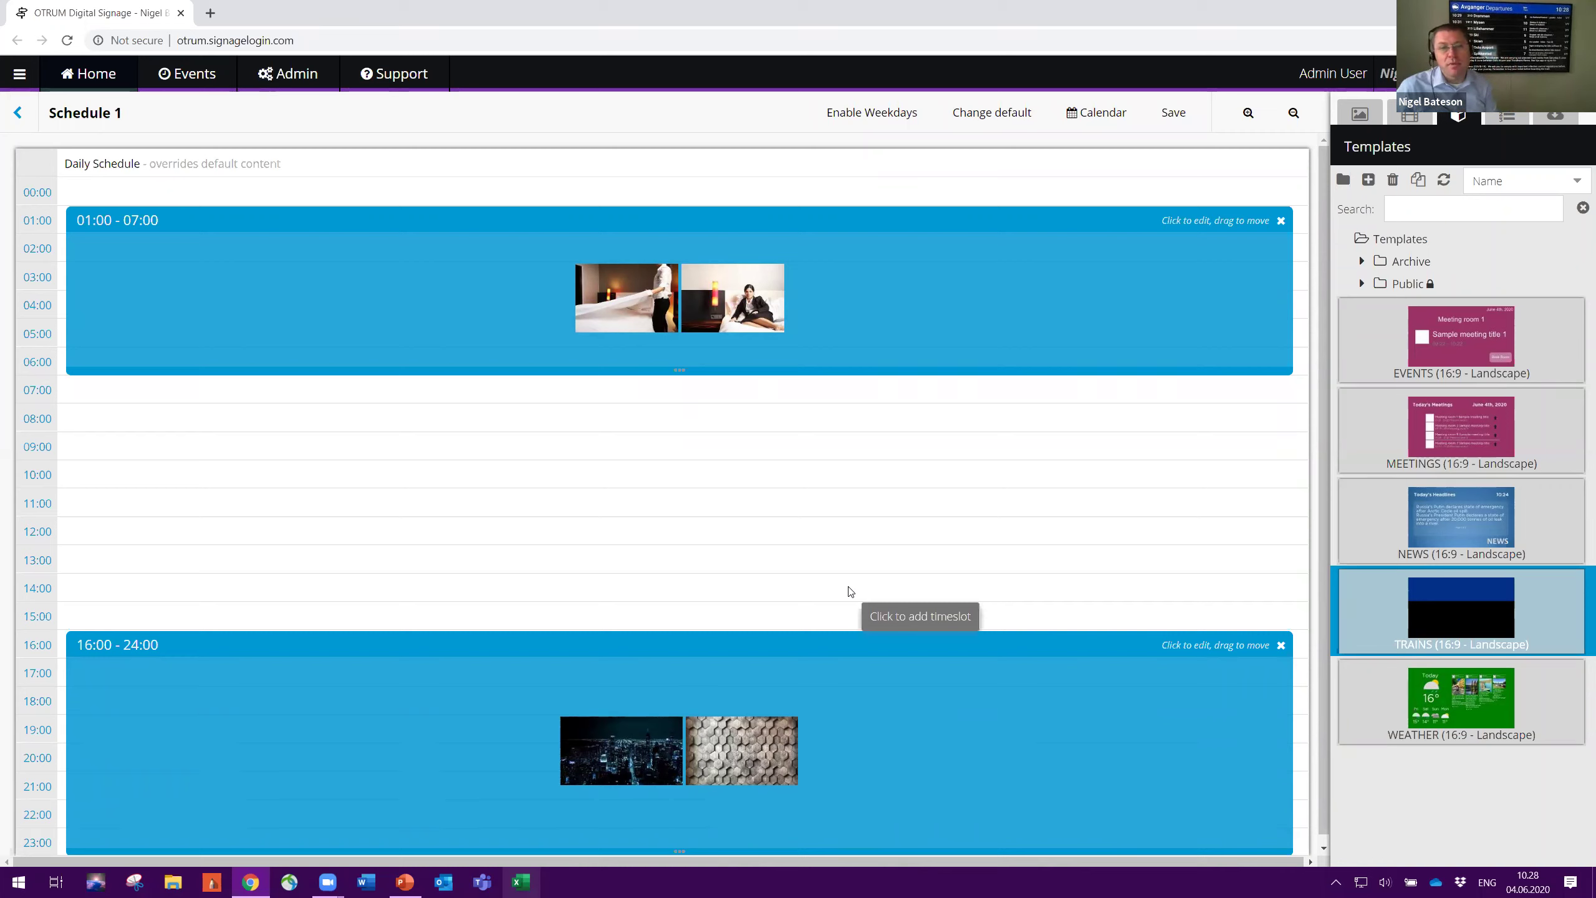
click(1282, 220)
click(759, 507)
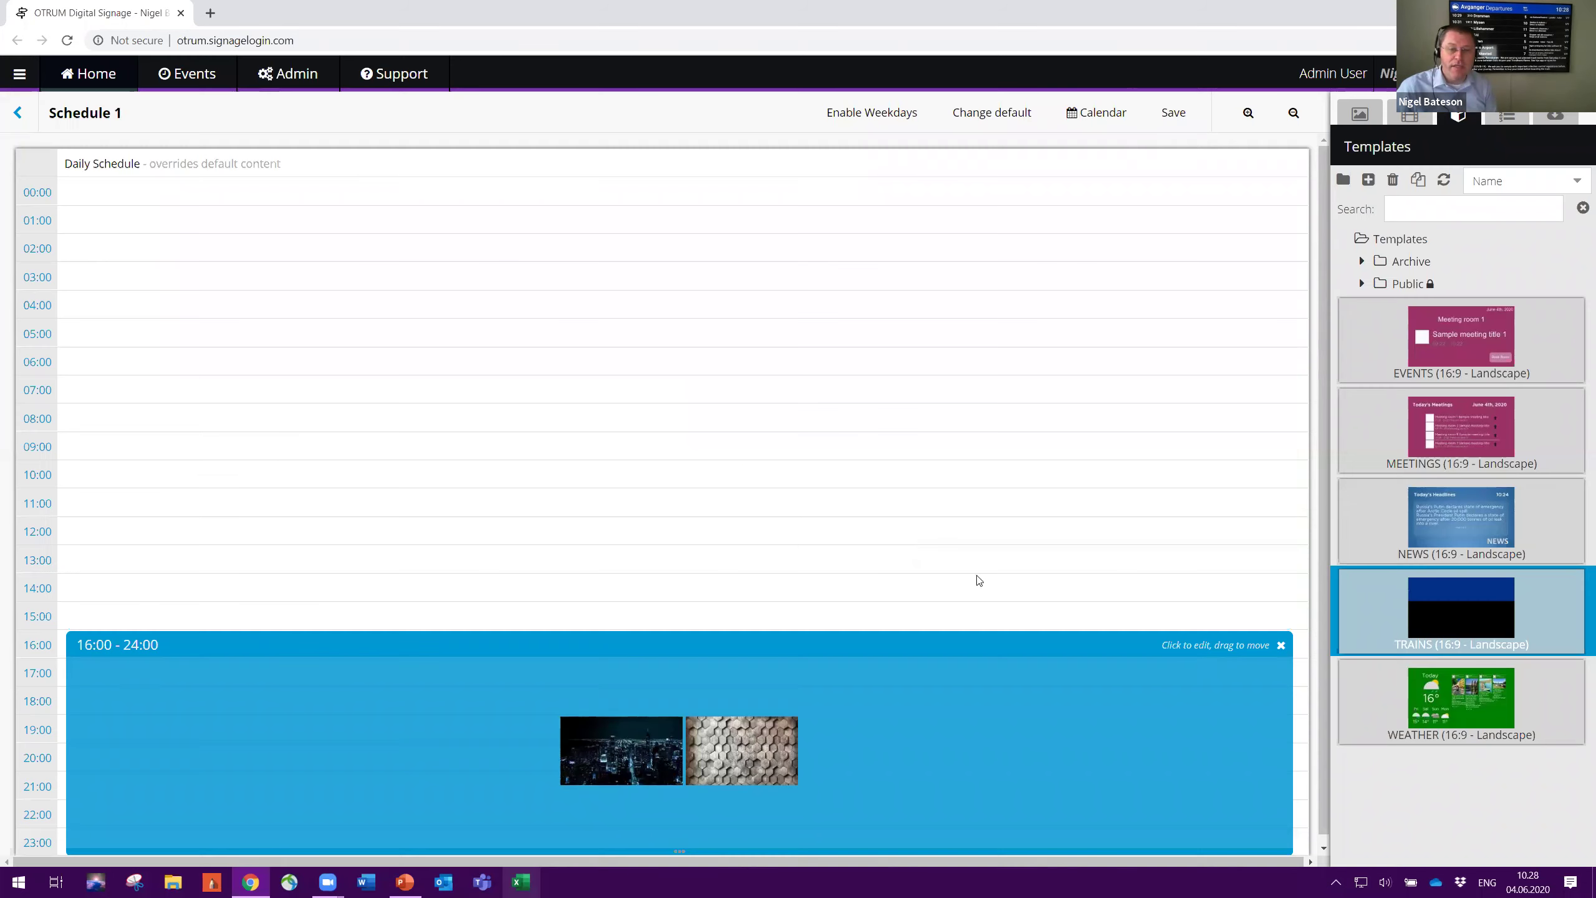
click(1281, 645)
click(768, 509)
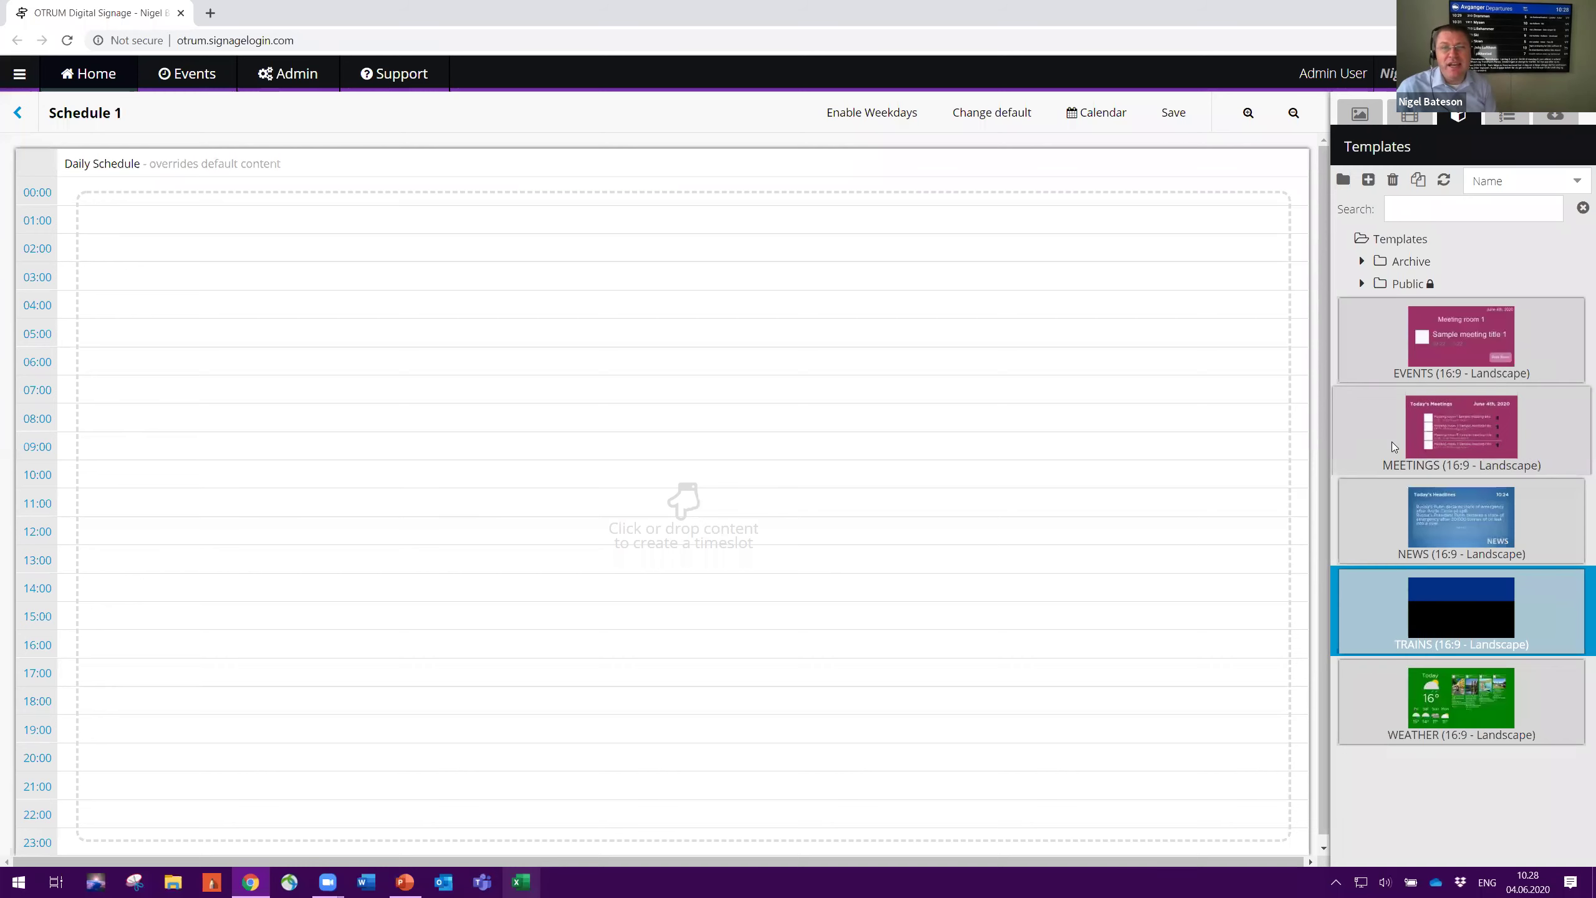
Schedule the MEETINGS template for the whole day, 00:00–24:00, and save and push the schedule to the connected screen
drag(1392, 441, 1211, 192)
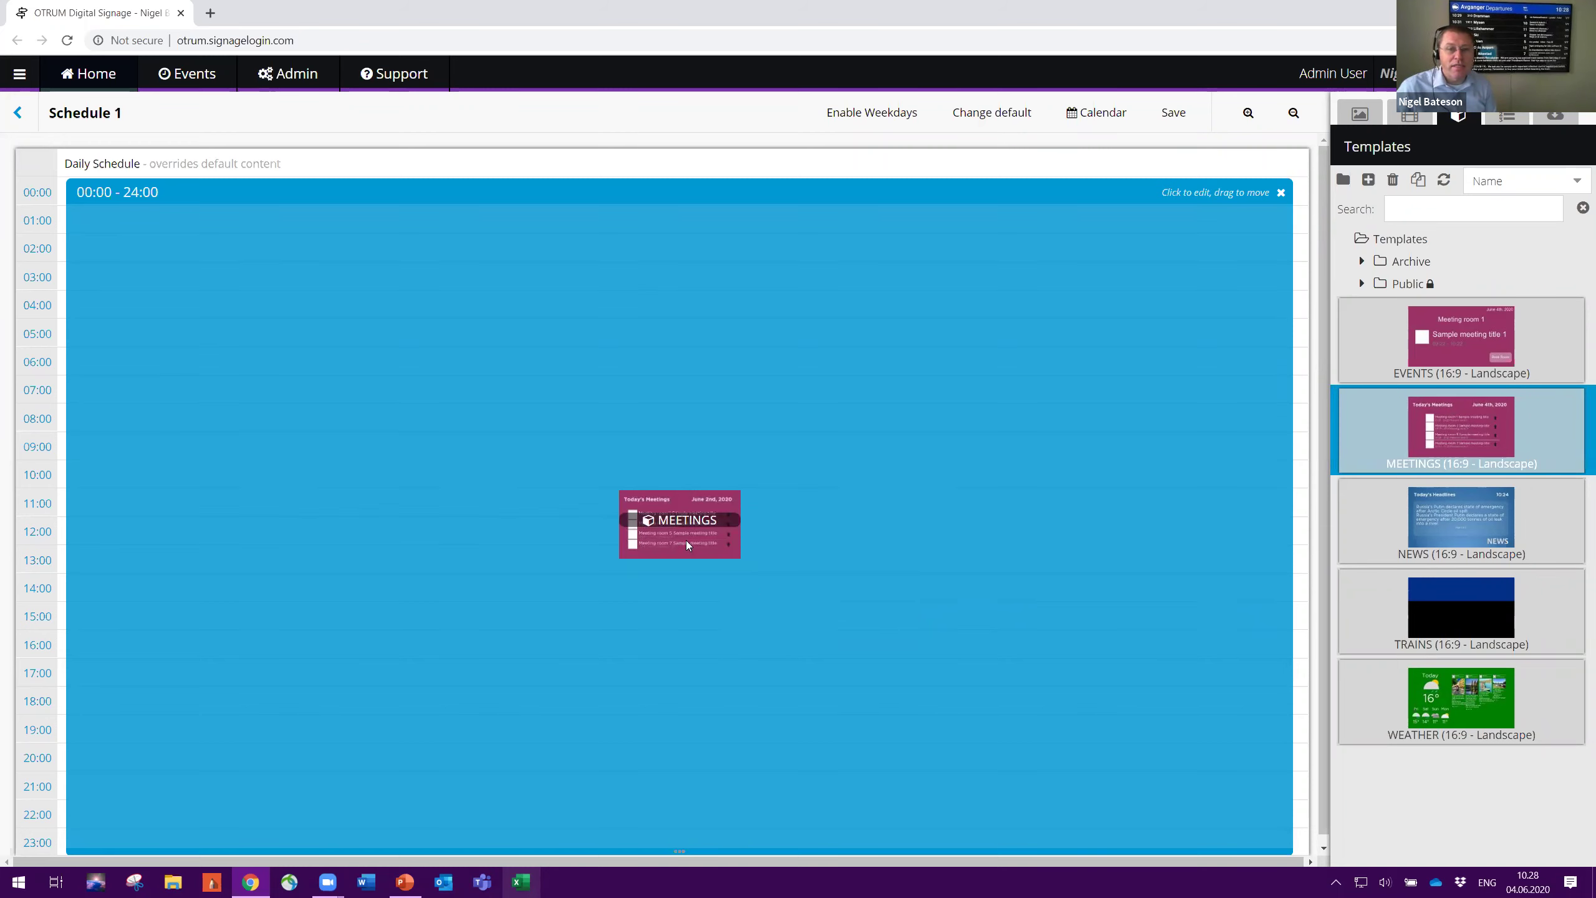
mouse_move(686, 540)
click(1173, 118)
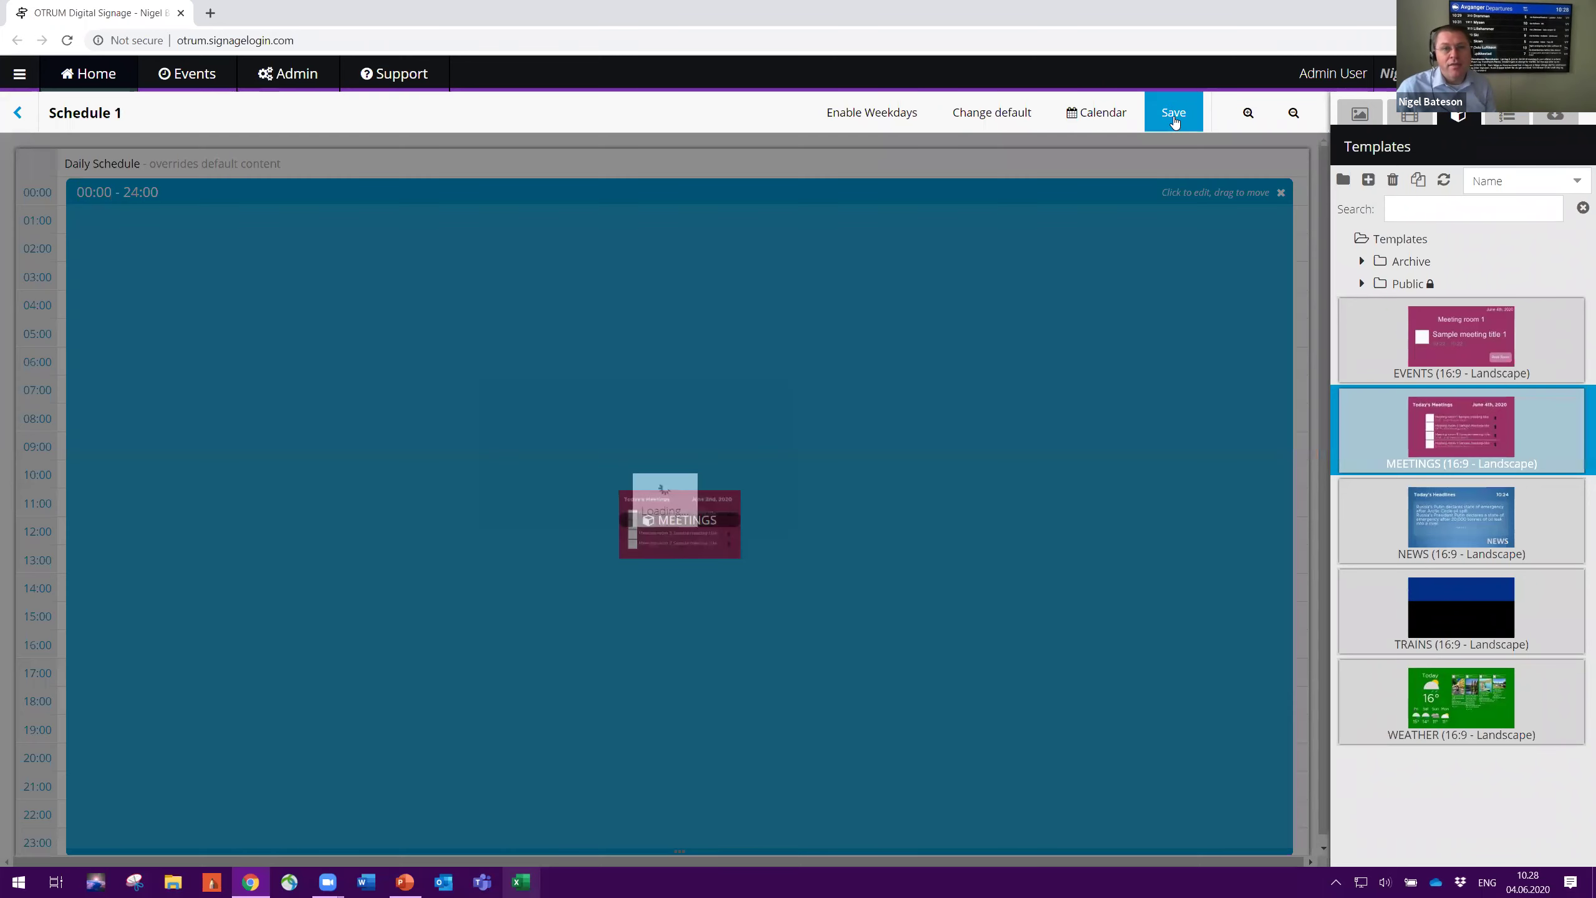
click(767, 507)
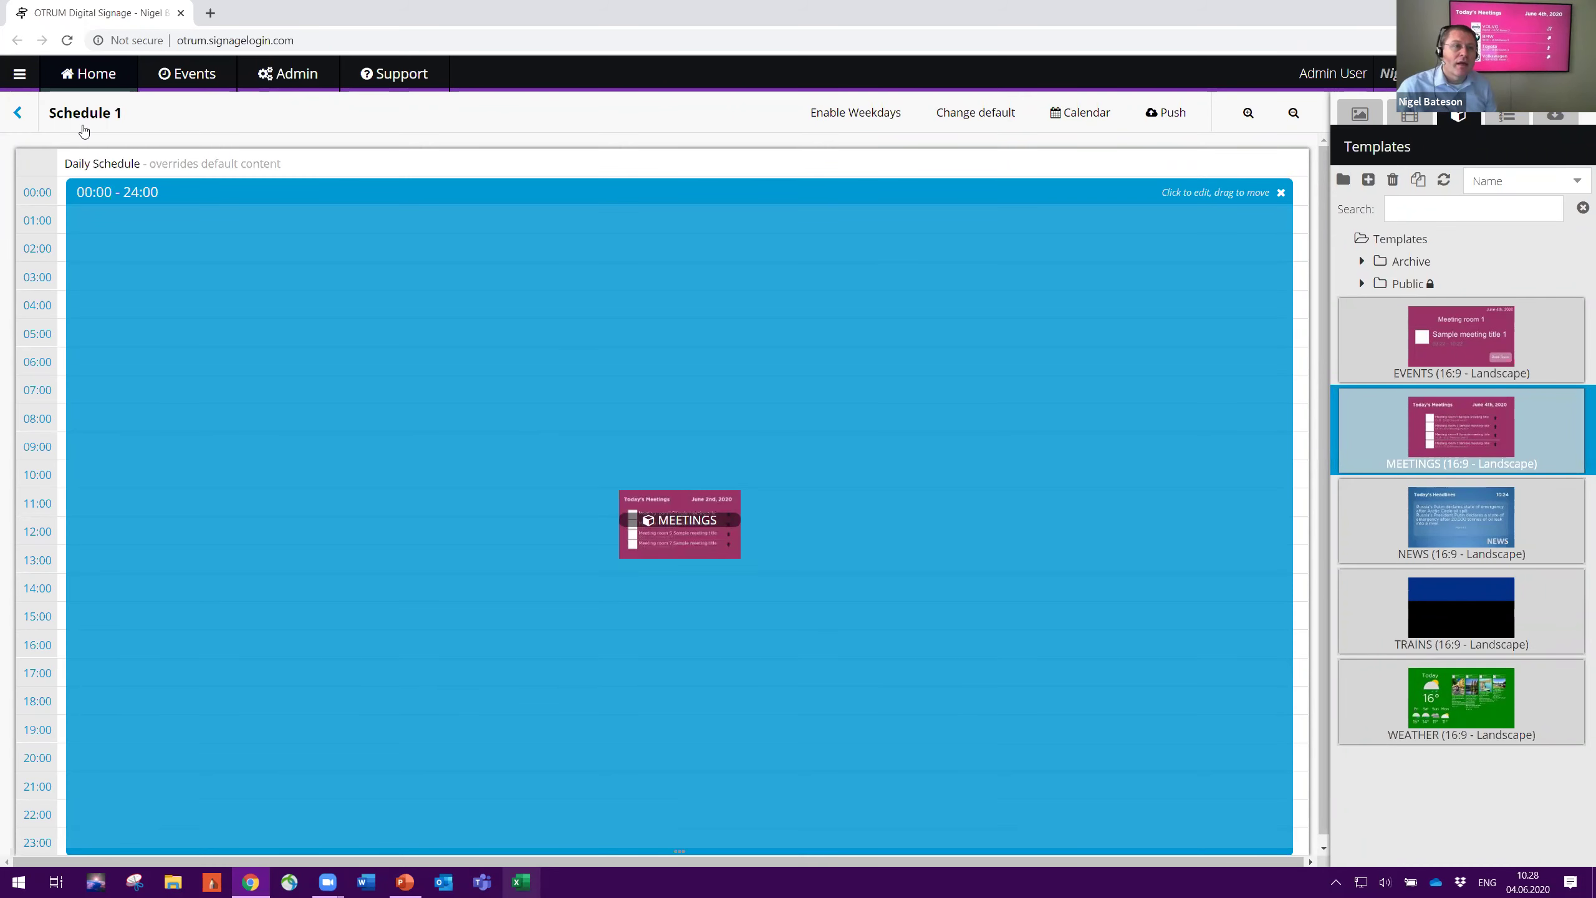
Return to the overview of all schedules, briefly checking Schedule 1 again
click(18, 114)
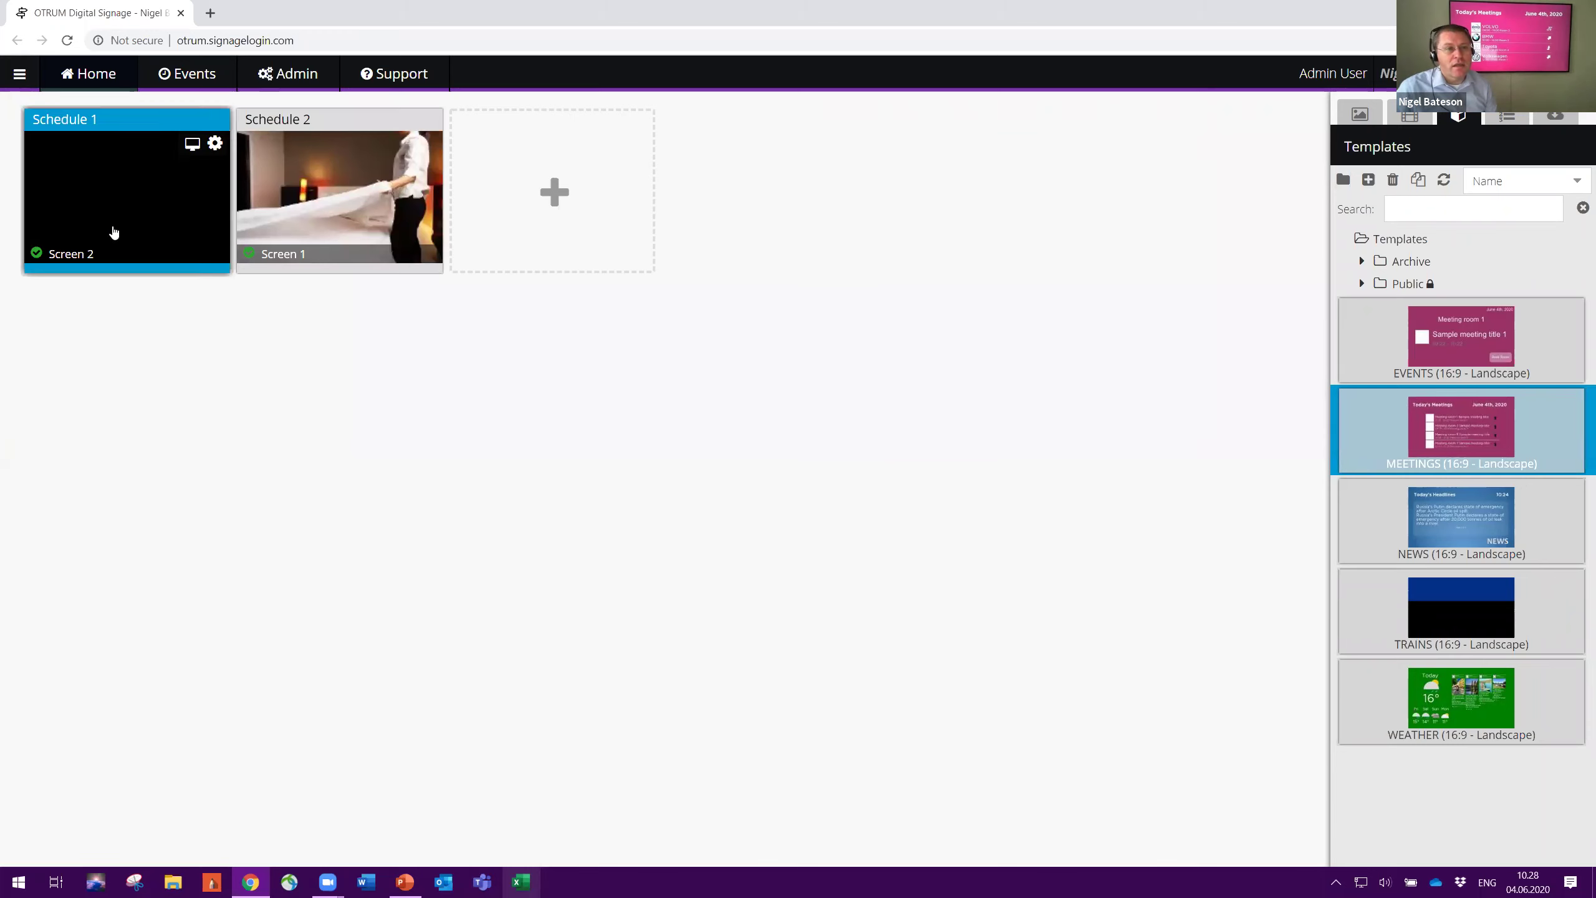
click(112, 231)
click(18, 112)
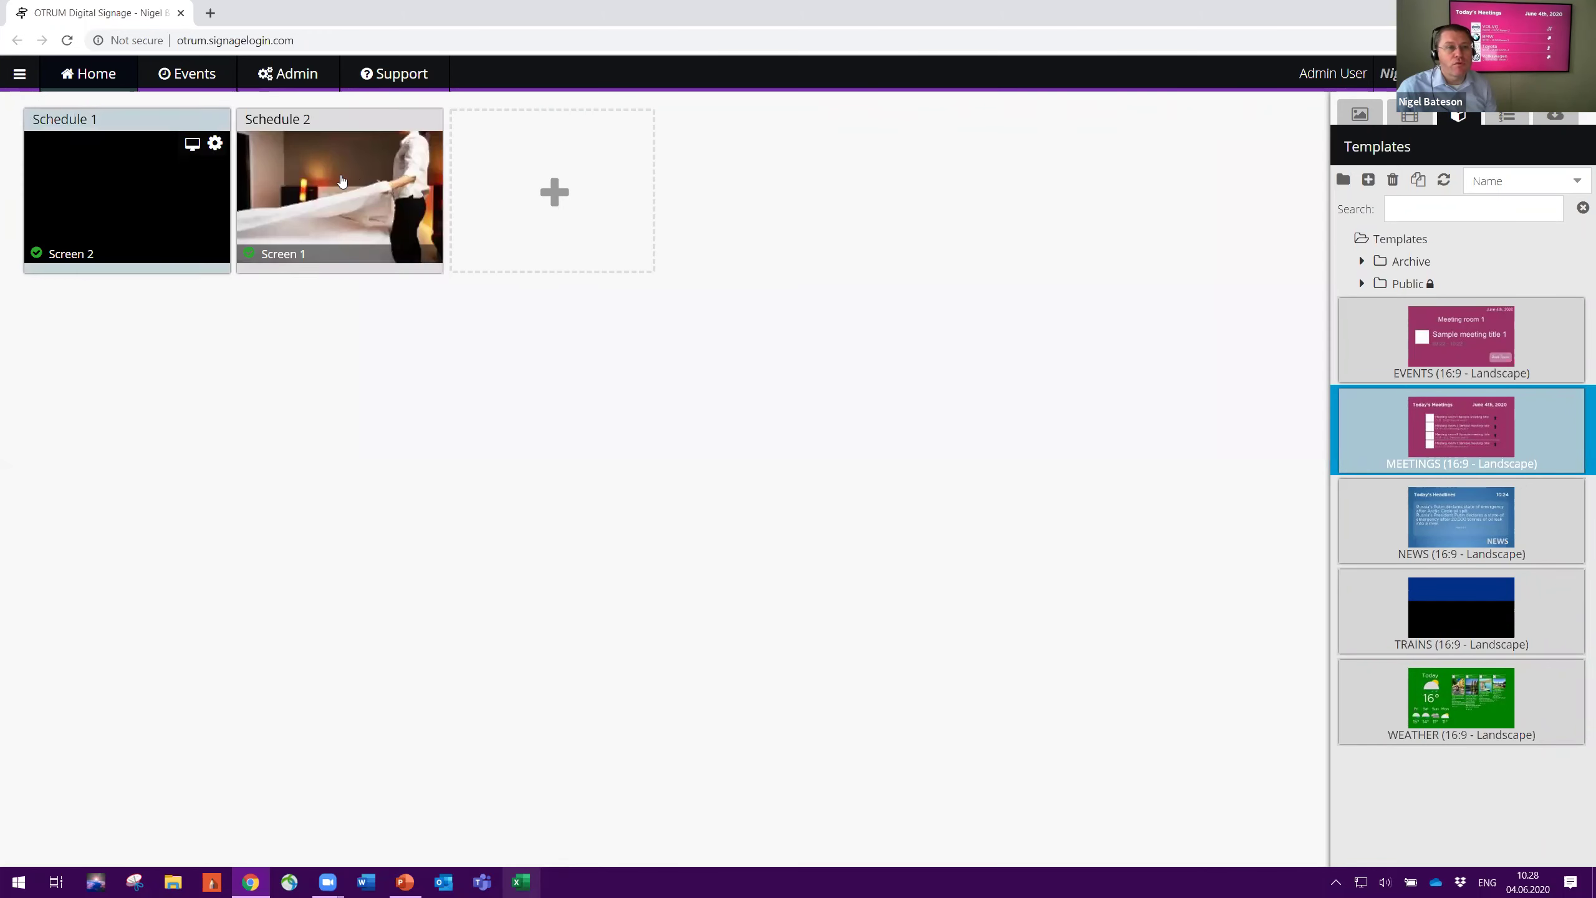
Delete the 02:00–24:00 timeslot from the daily schedule of Schedule 2
click(355, 180)
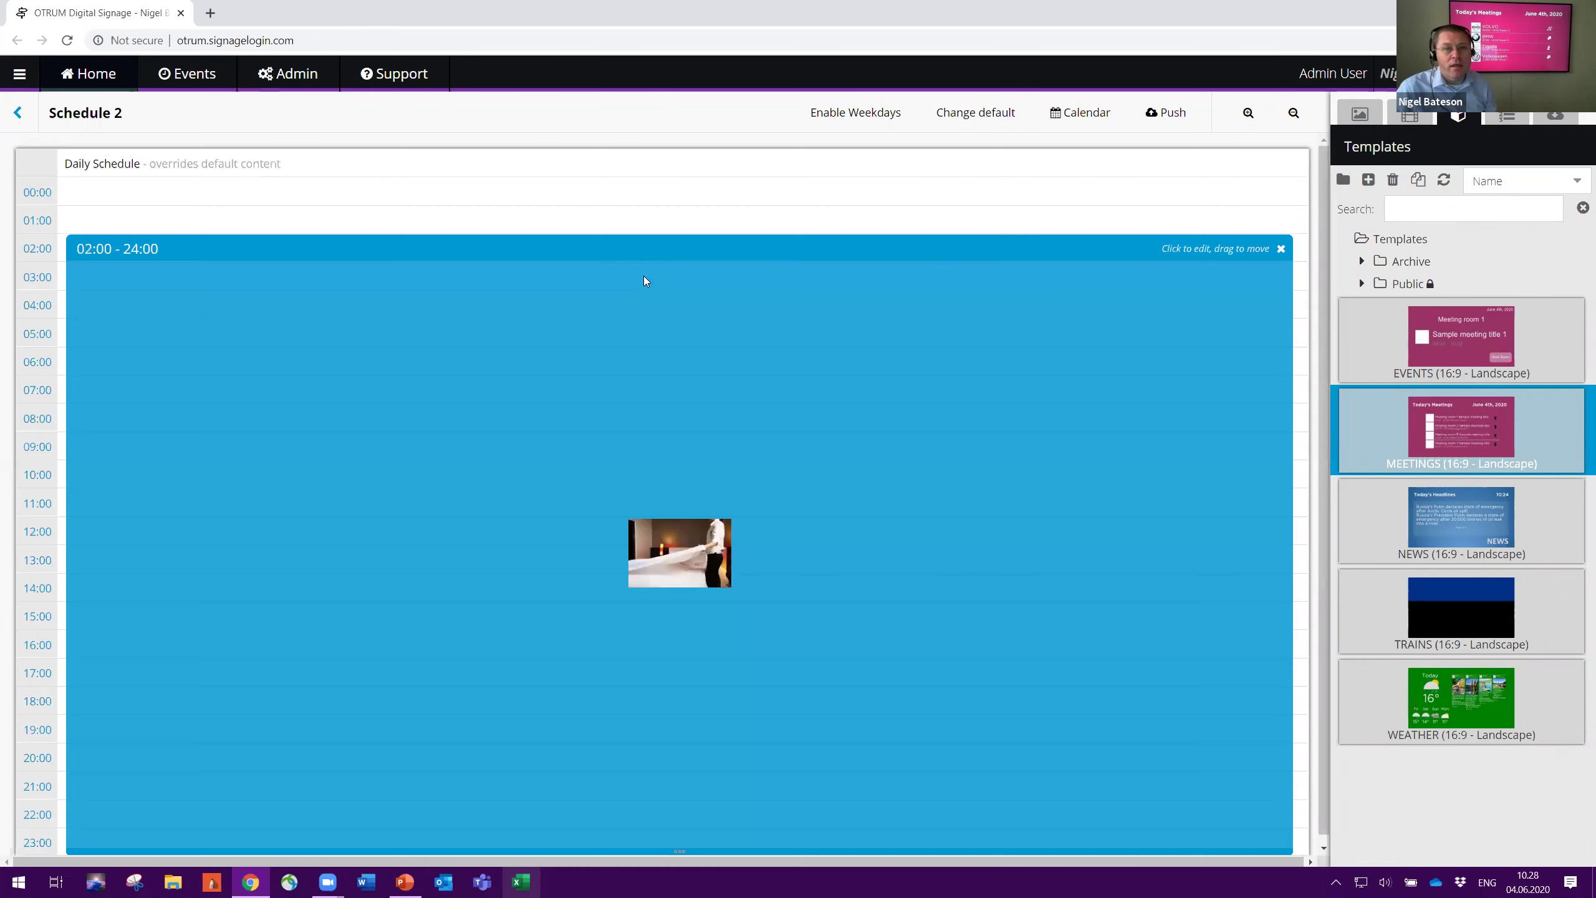
click(1280, 247)
click(1077, 202)
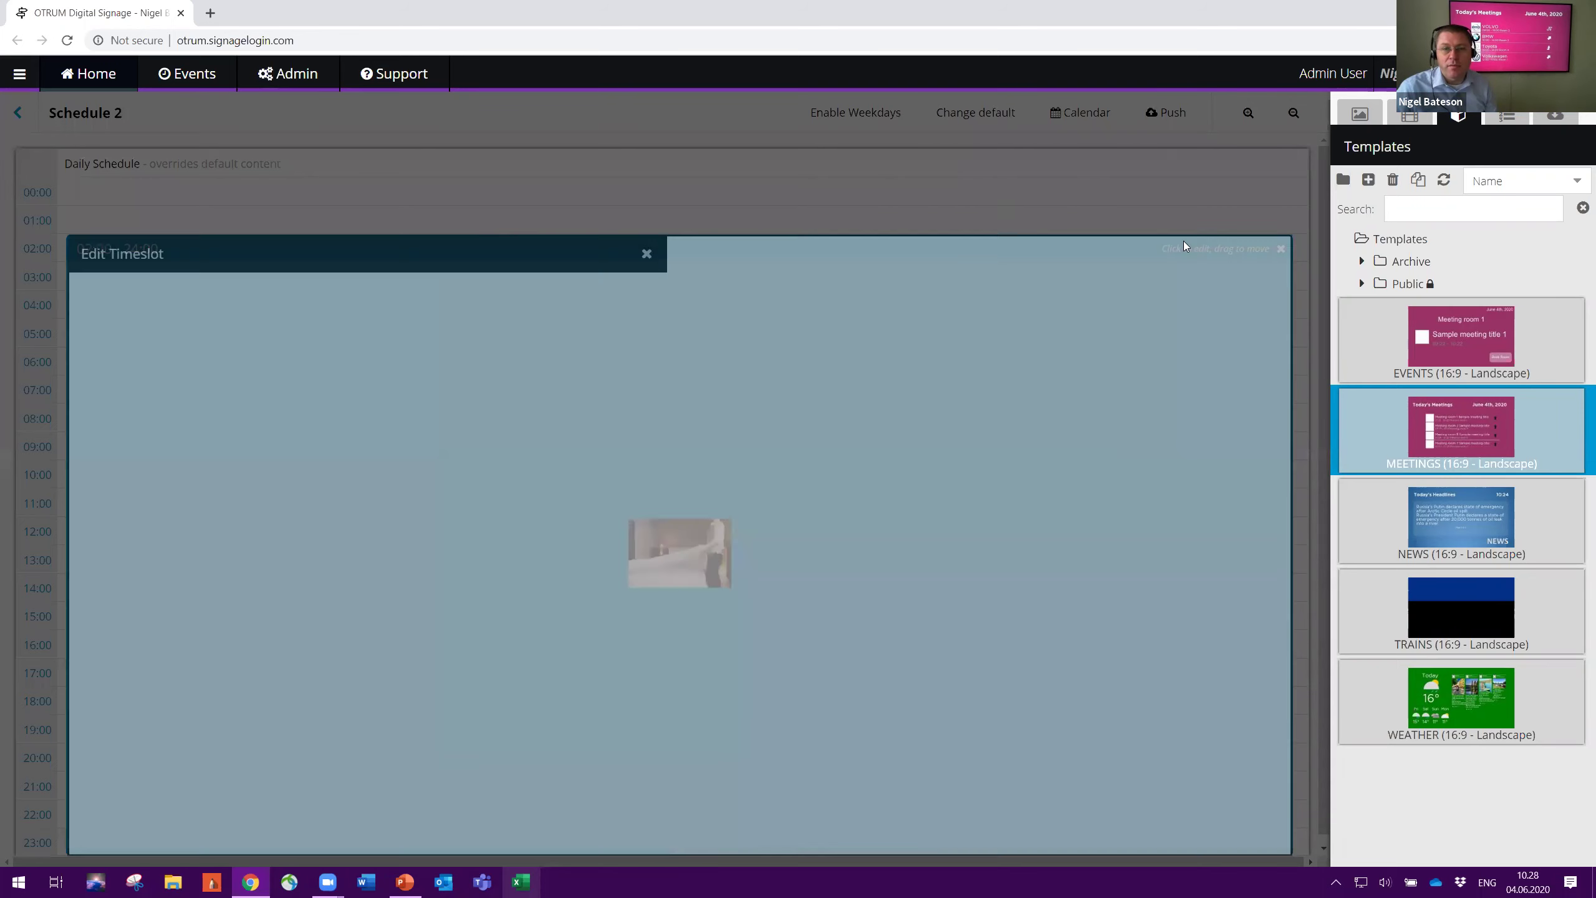
click(1281, 248)
click(762, 507)
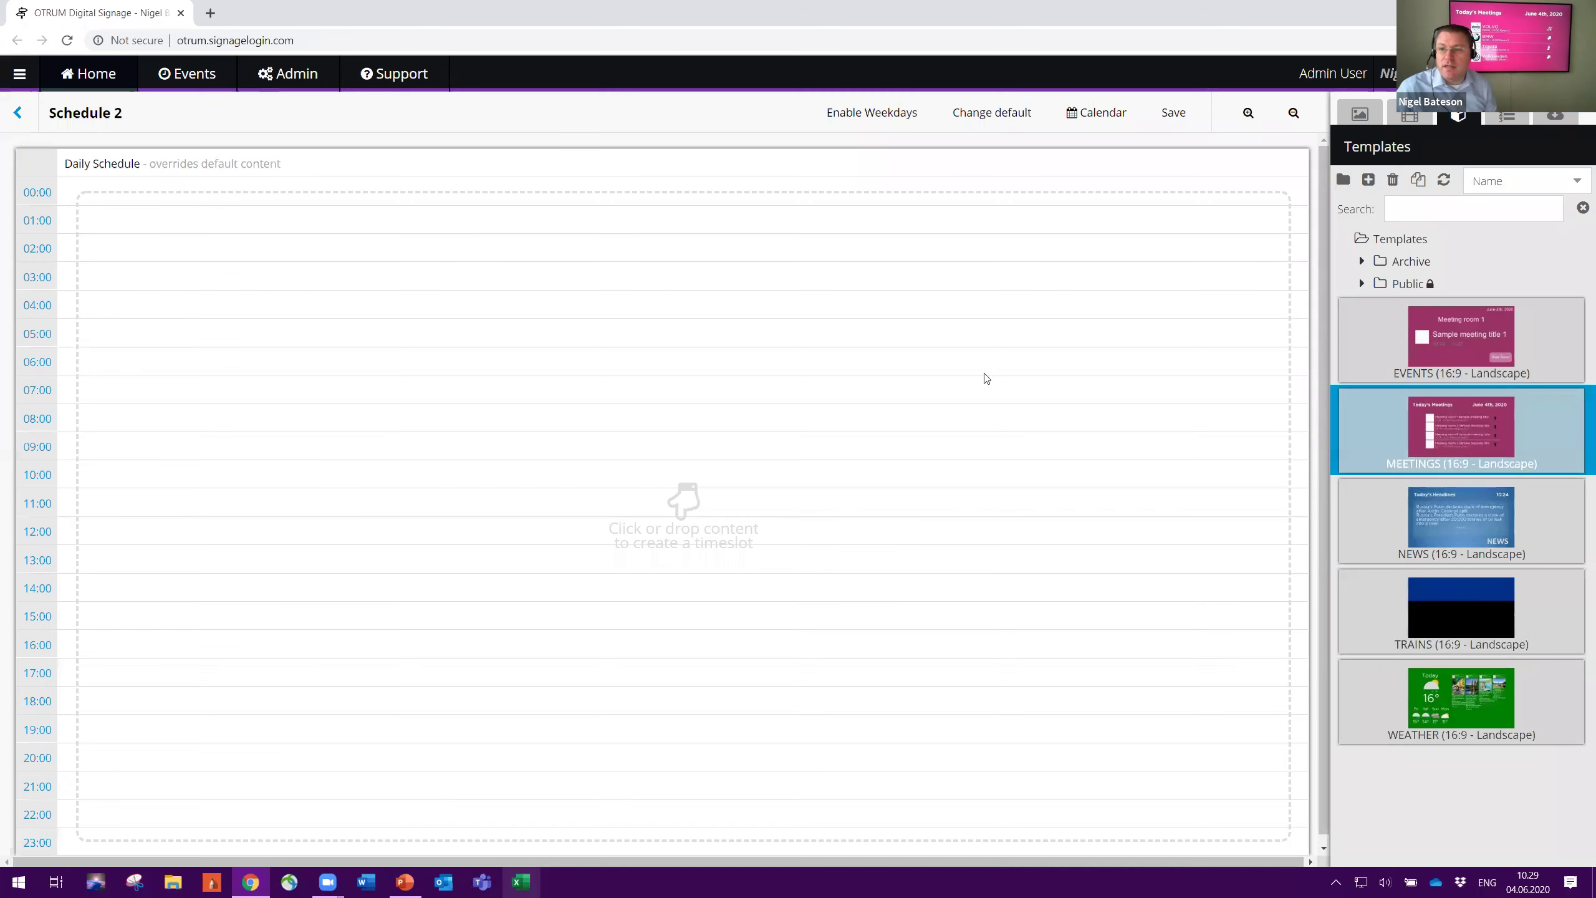
Schedule the EVENTS template for the whole day, 00:00–24:00, in Schedule 2, and save and push the schedule to the connected screen
drag(1494, 341, 1228, 203)
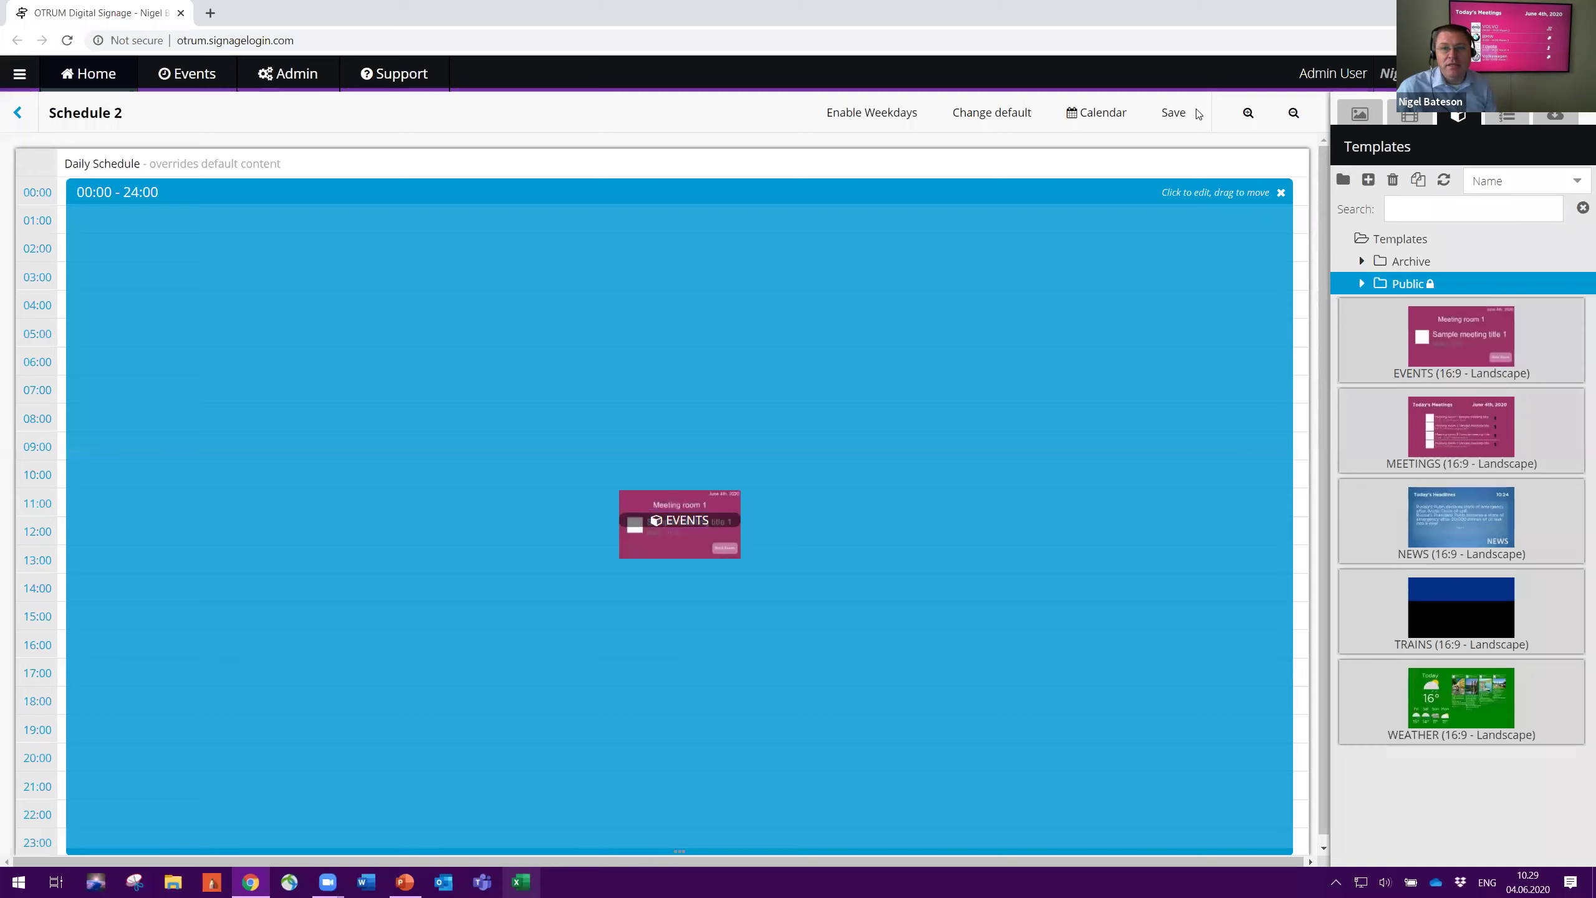
click(1173, 111)
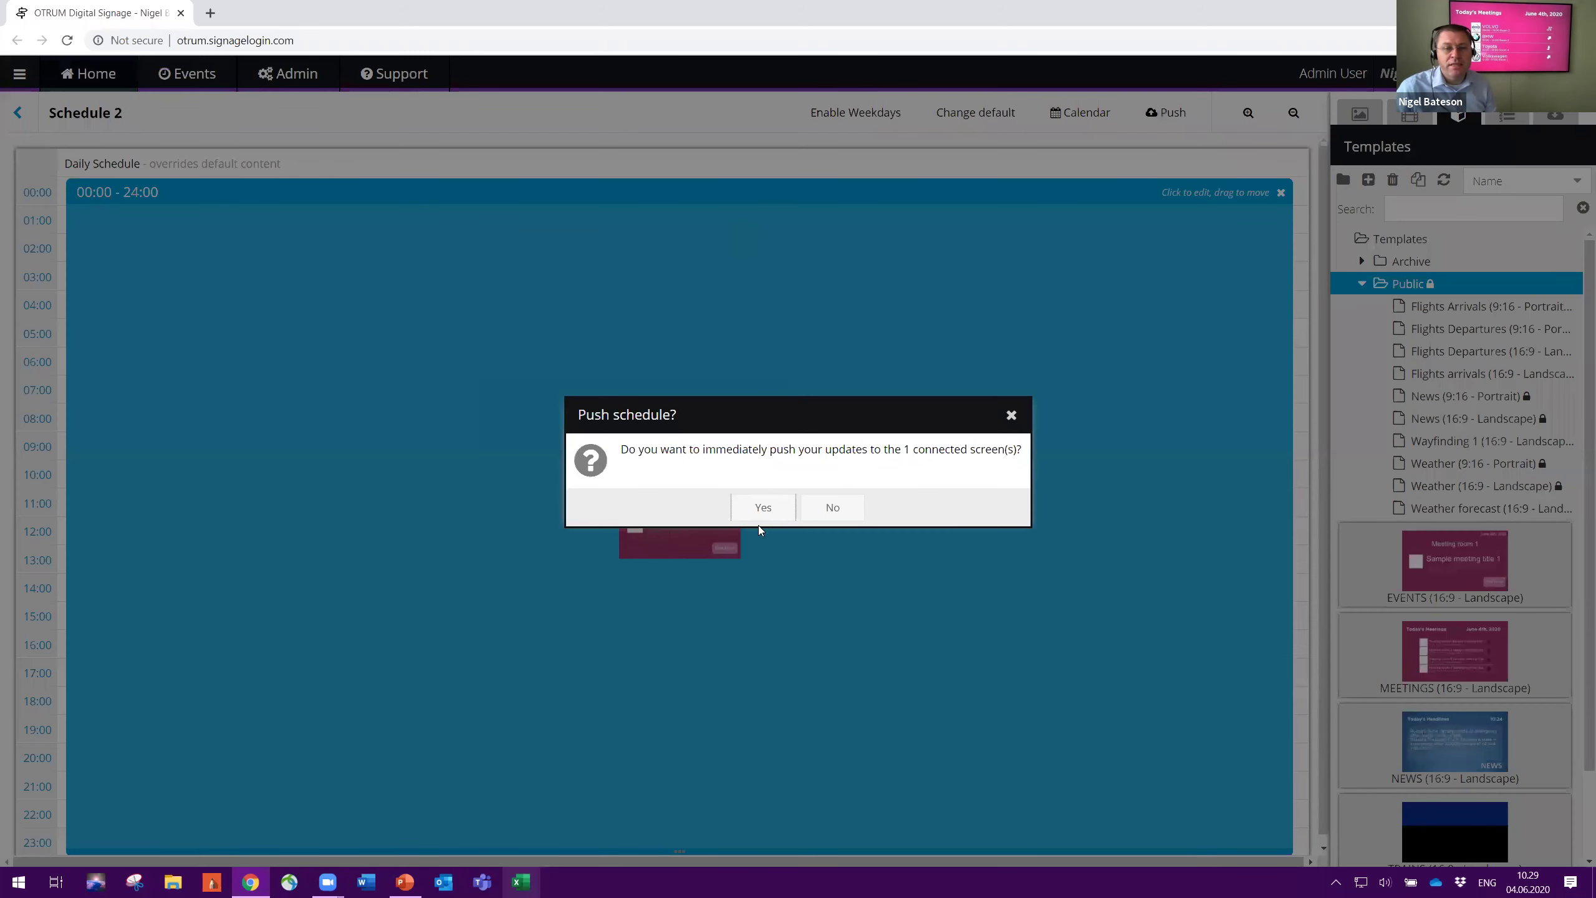
click(756, 508)
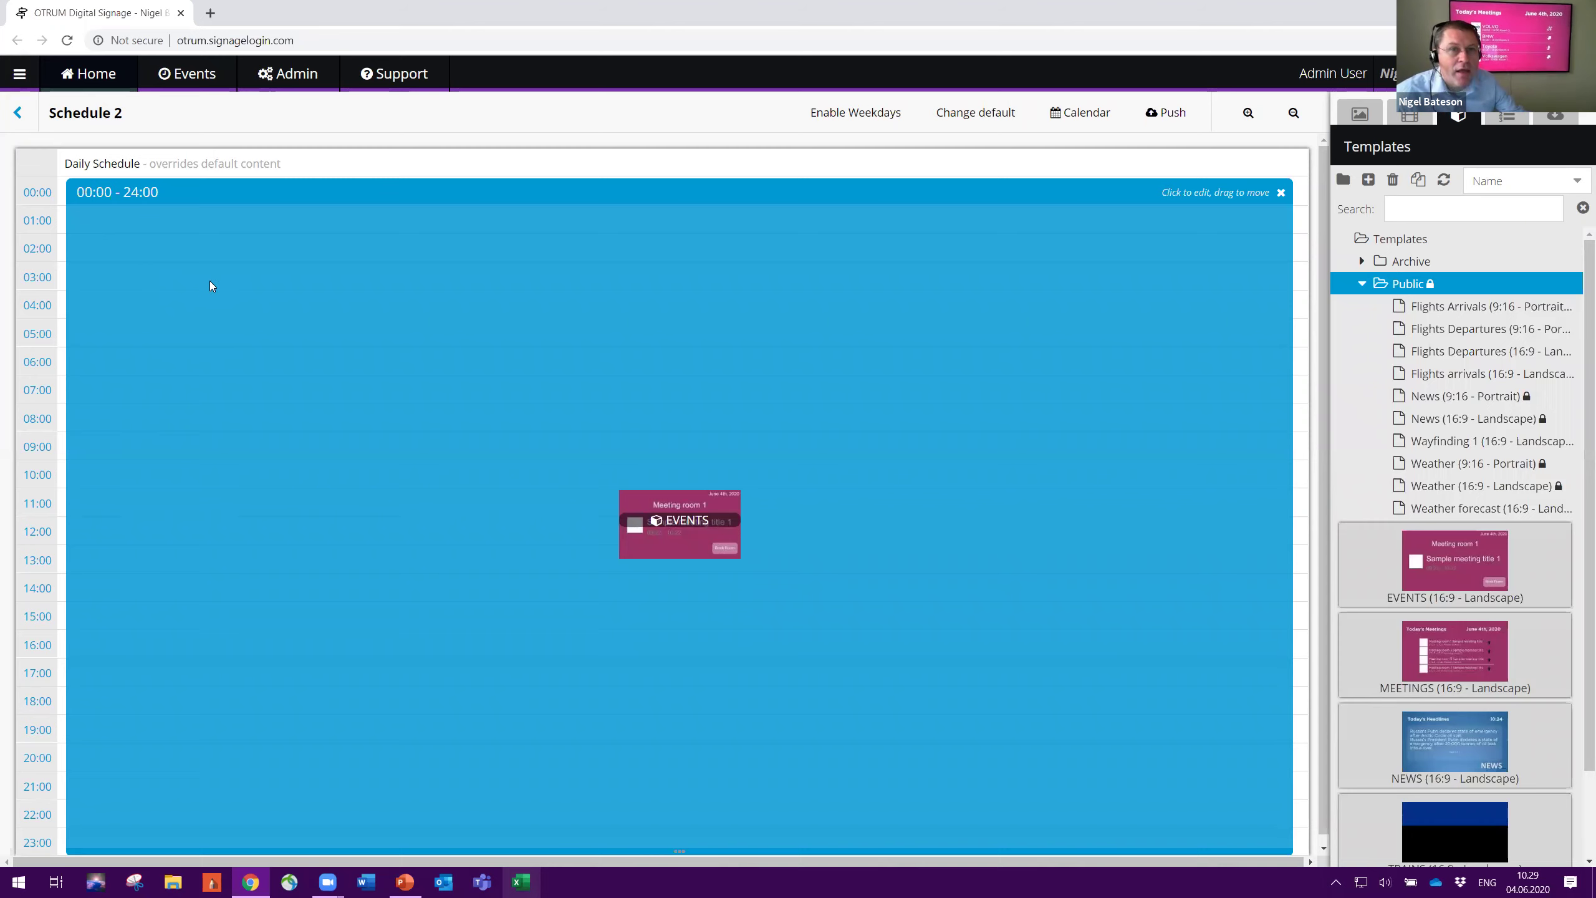
Check the daily content of Schedule 1 and preview what Screen 2 is currently showing
click(18, 113)
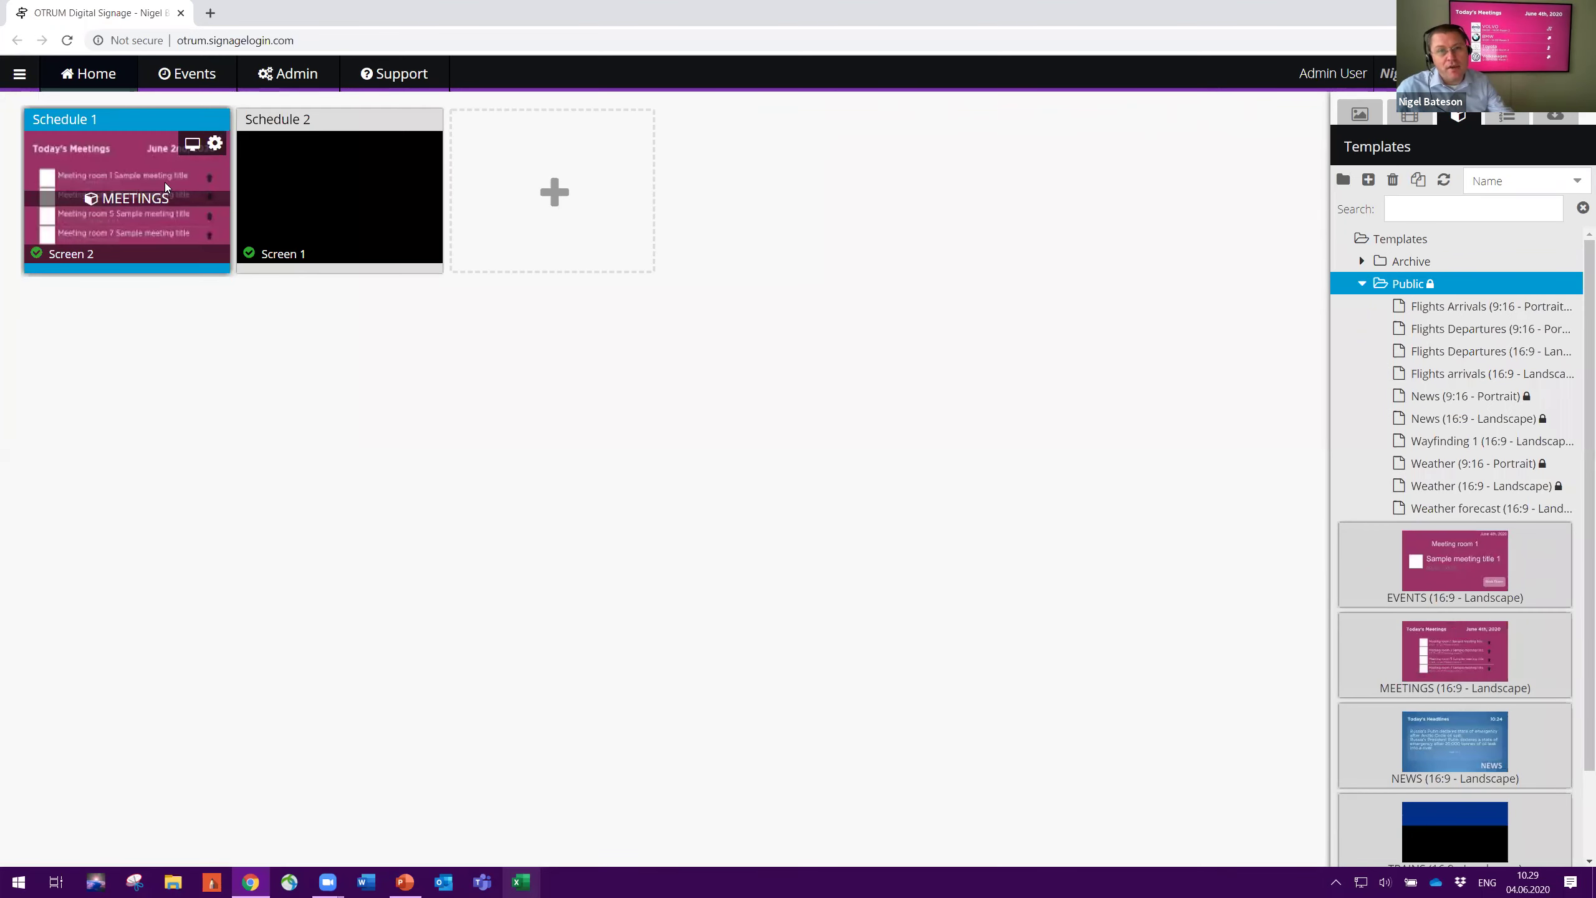
click(166, 187)
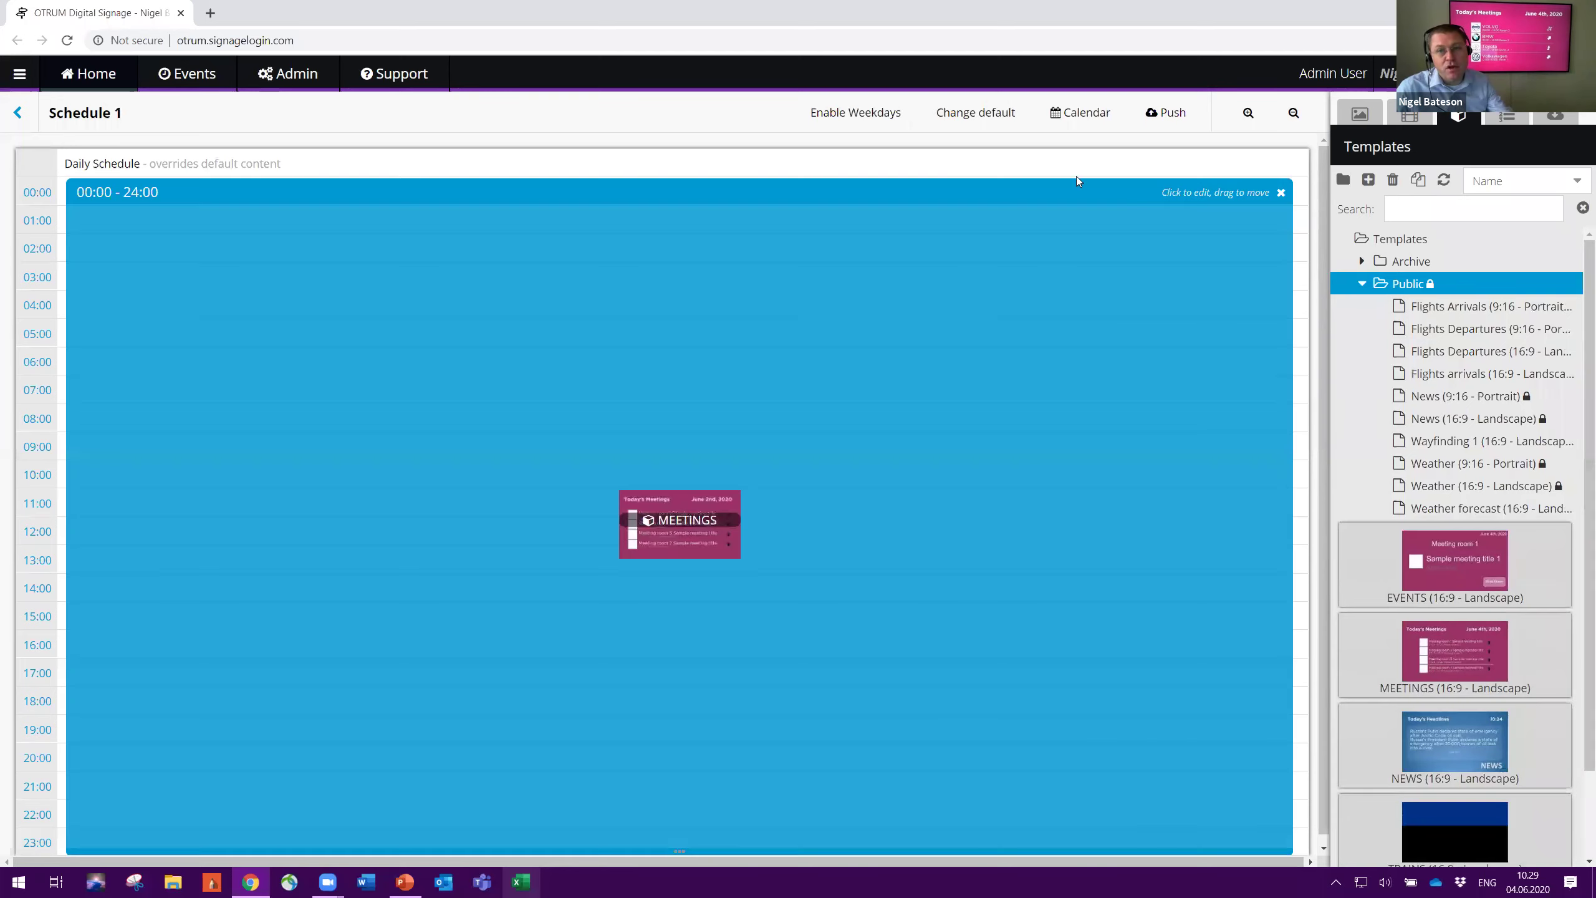
click(17, 113)
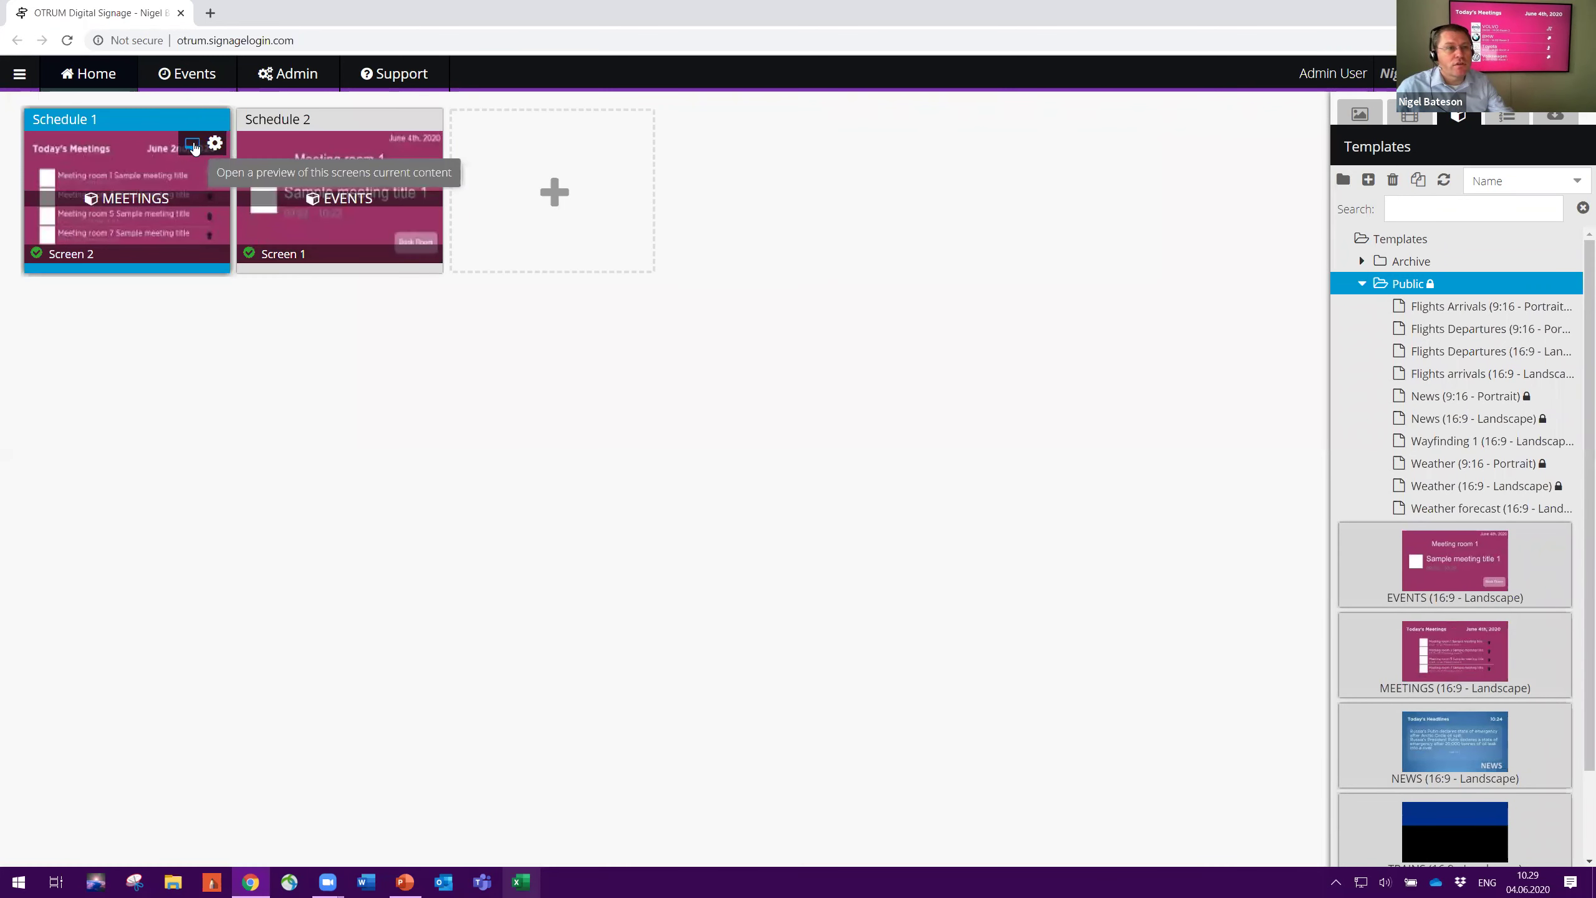
click(192, 145)
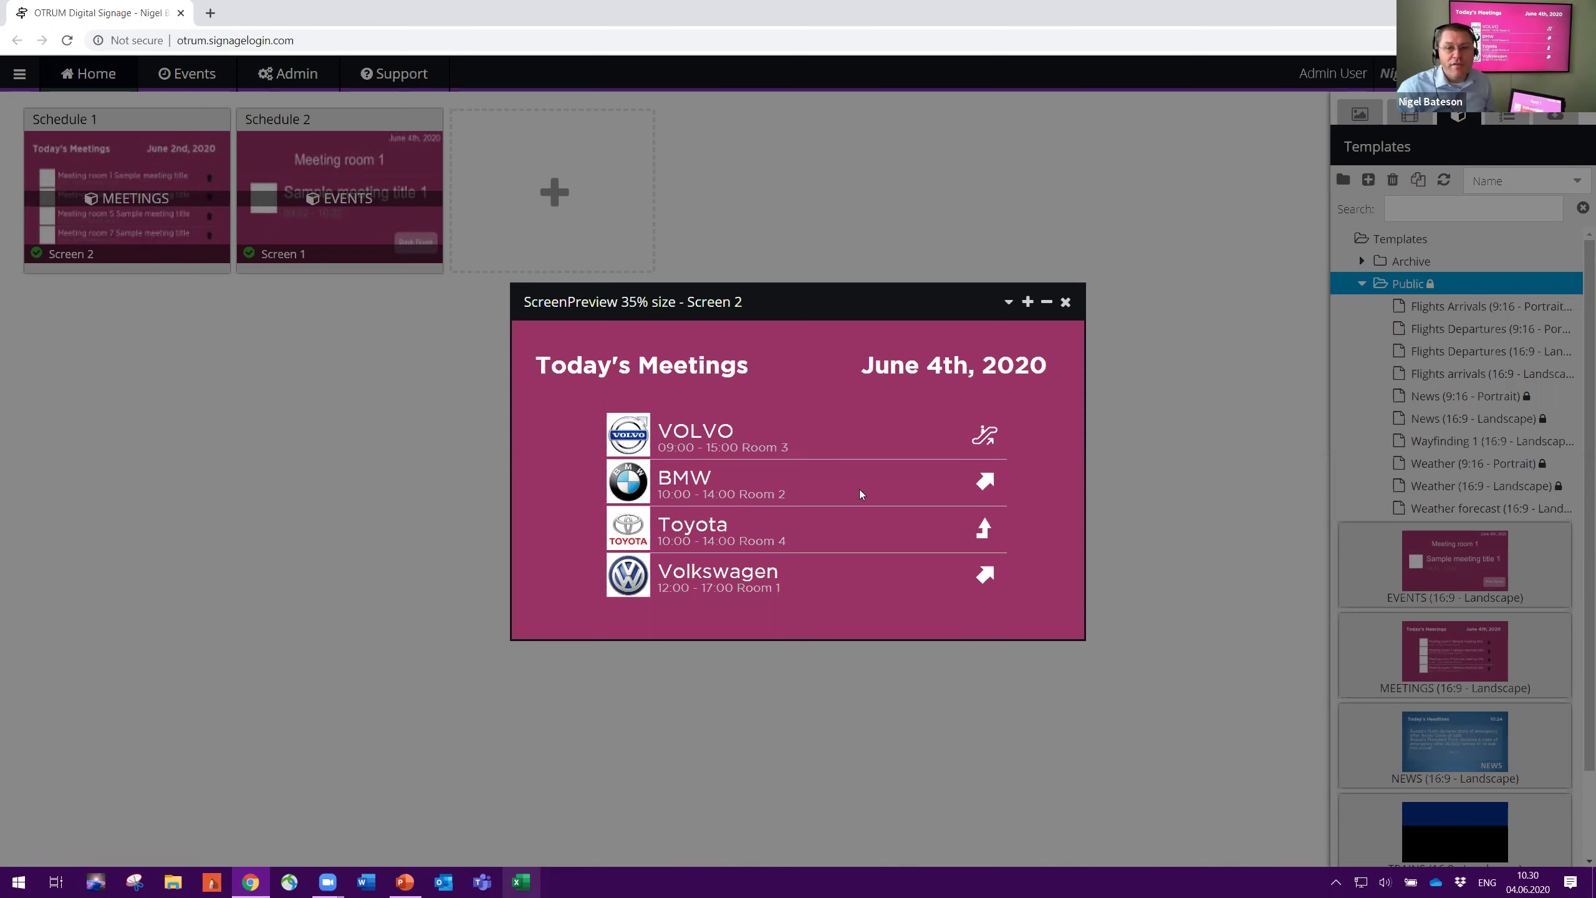
click(1065, 301)
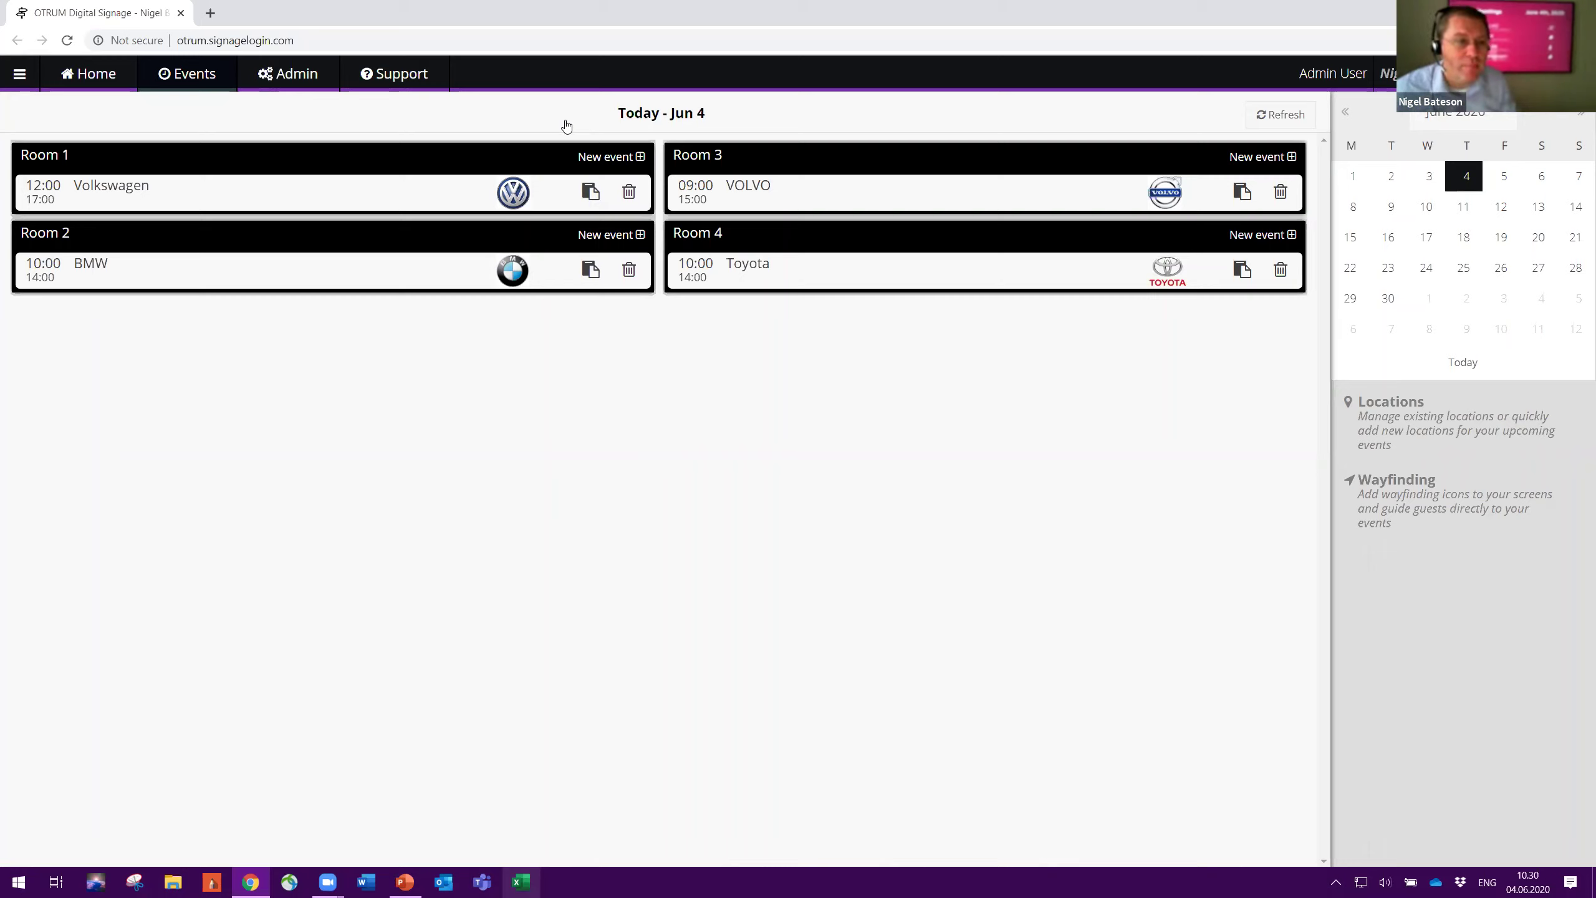
Set the start time of the Volkswagen event in Room 1 to 11:30
click(114, 200)
drag(715, 516, 570, 517)
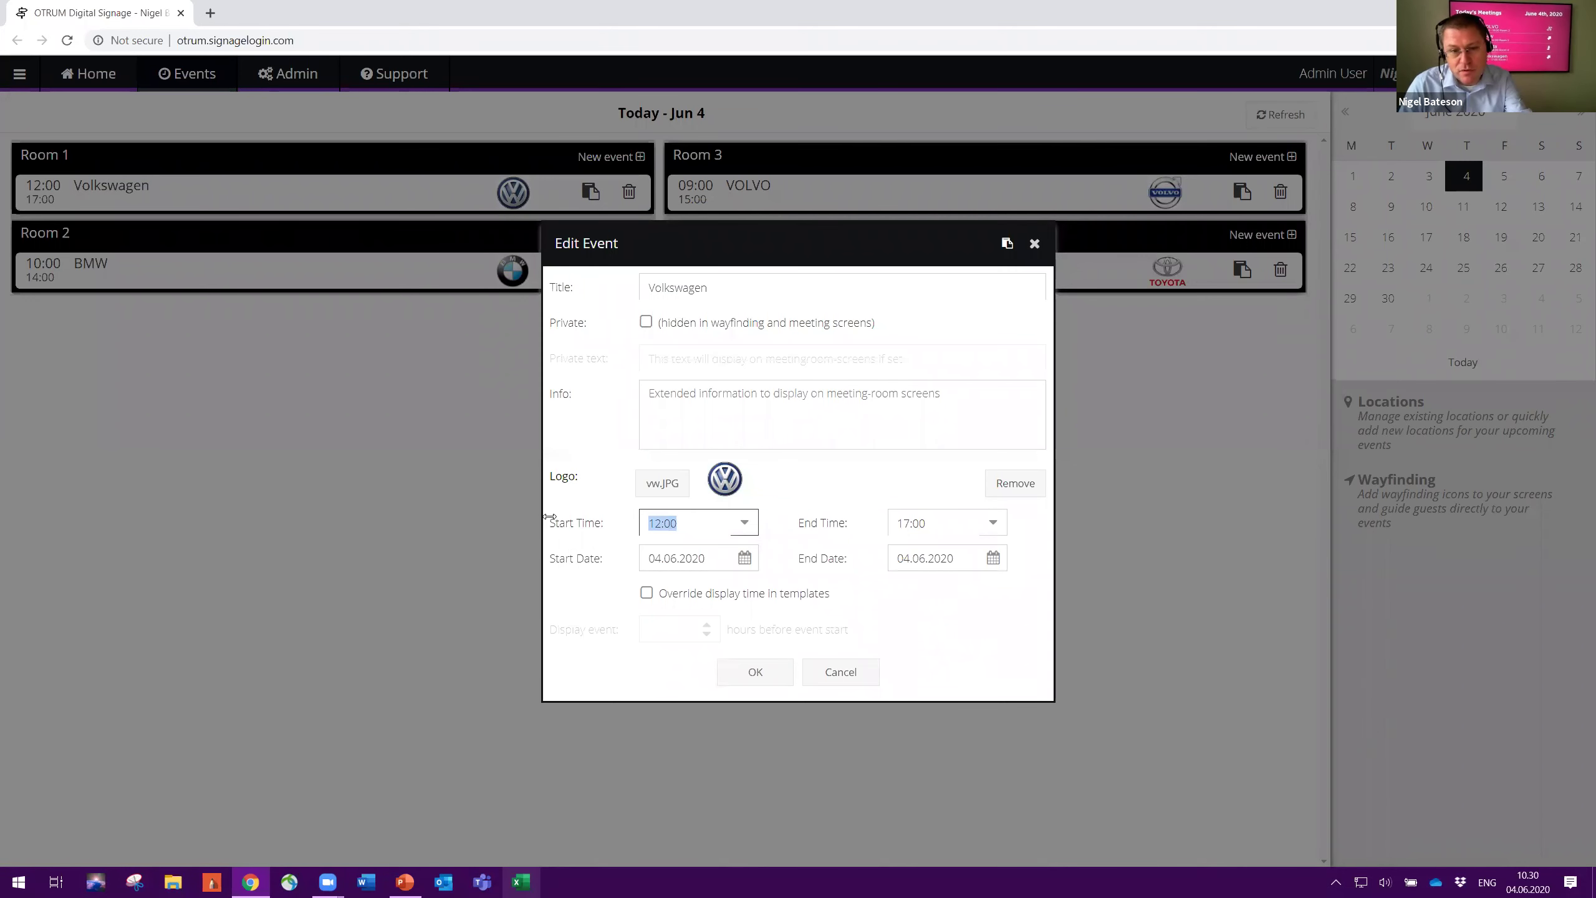
text(11:30)
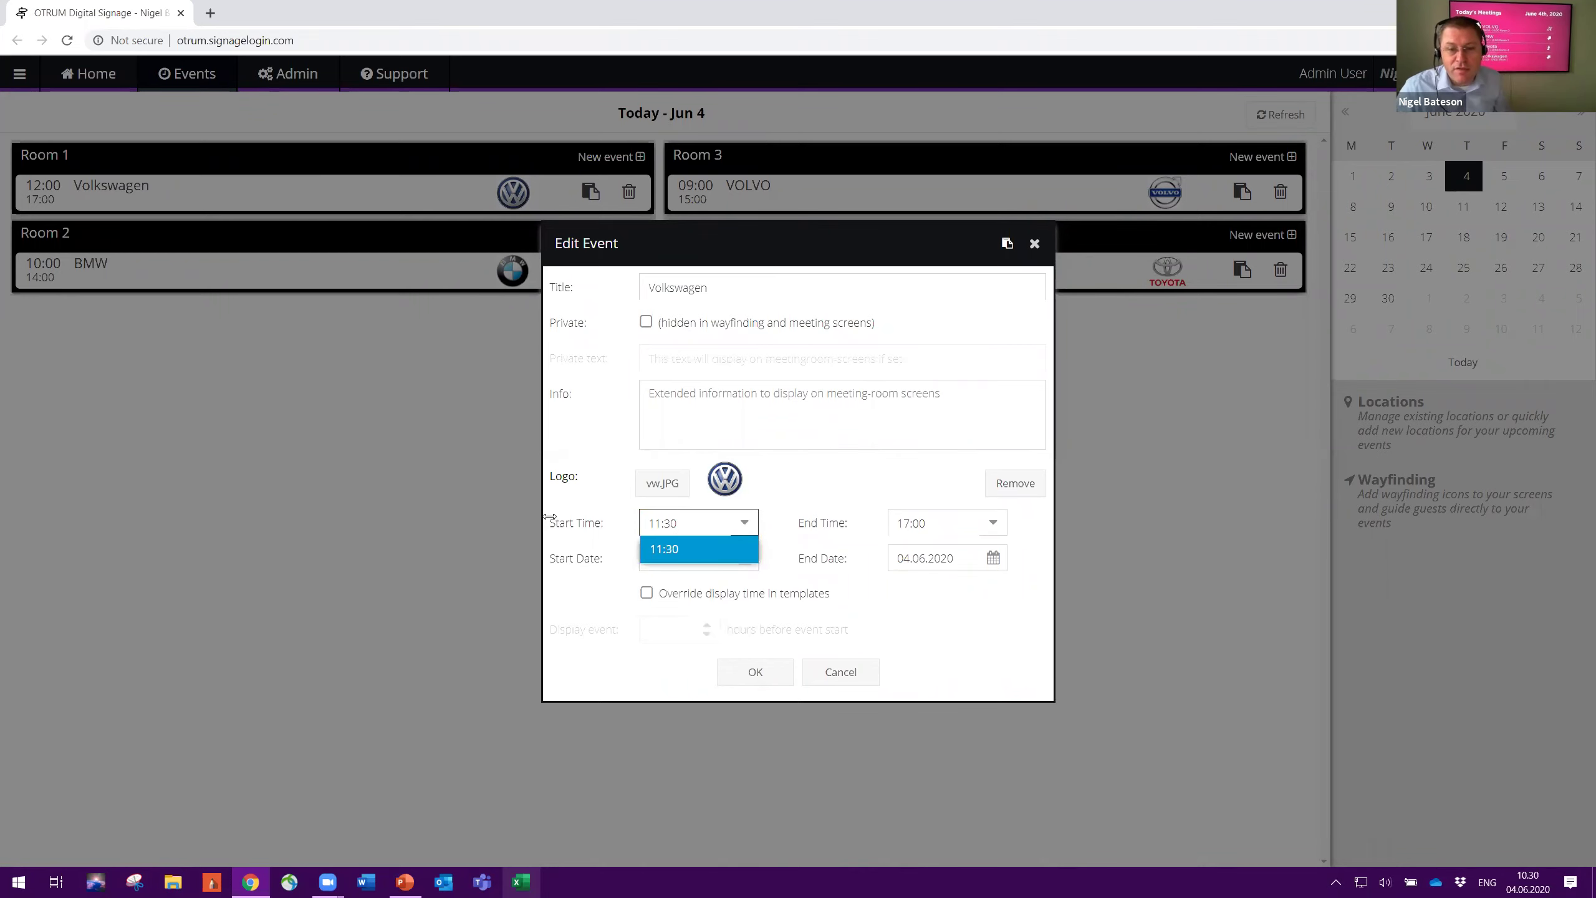
click(824, 479)
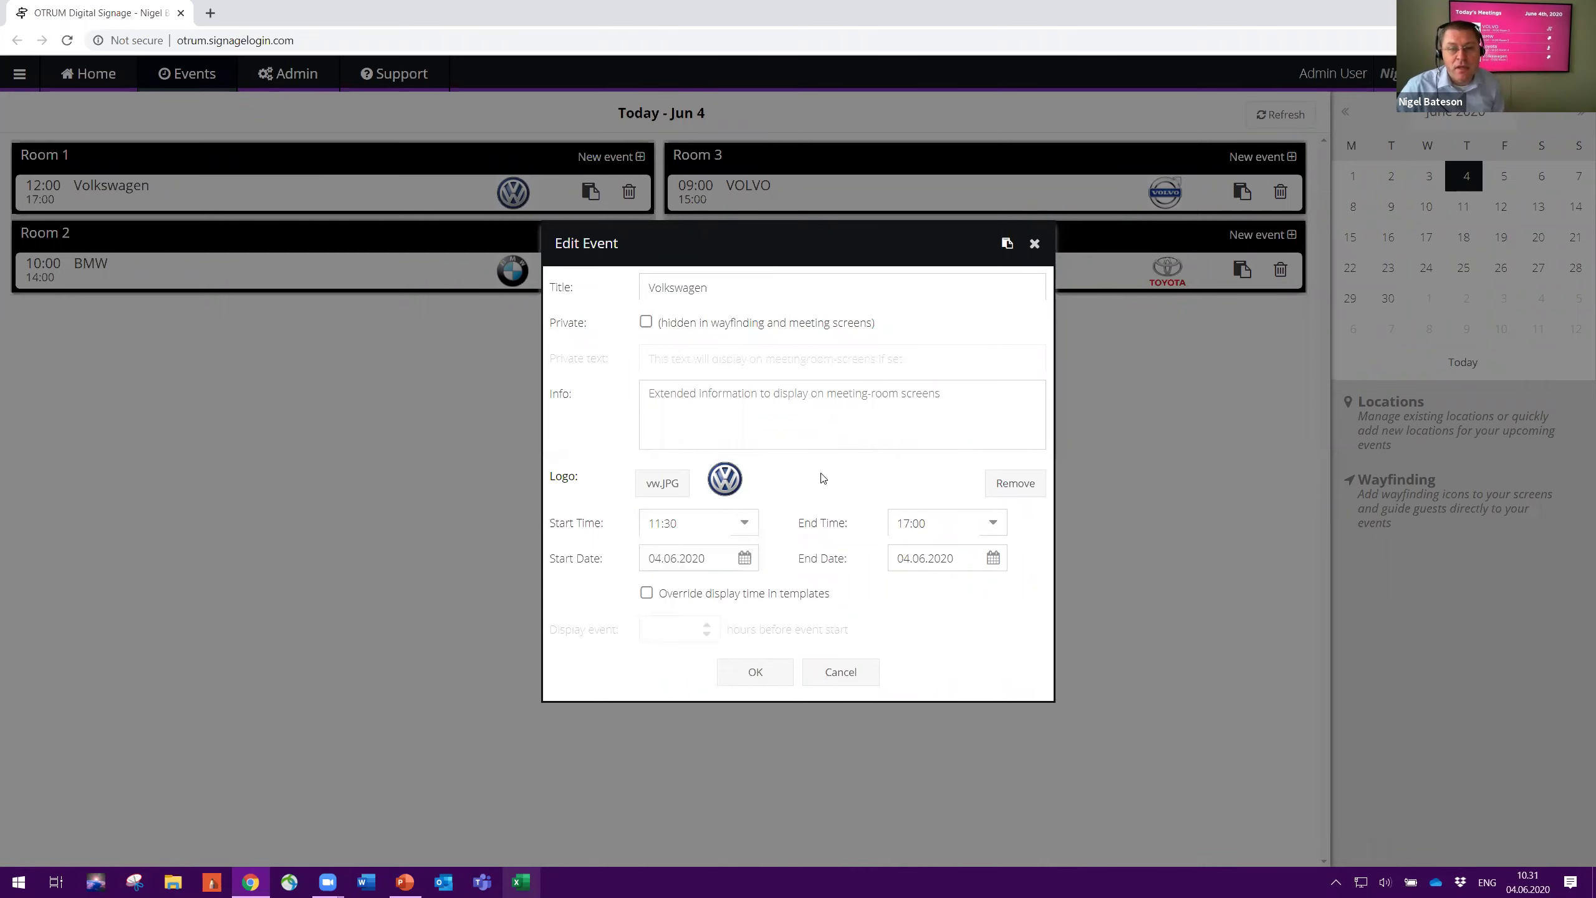
click(772, 673)
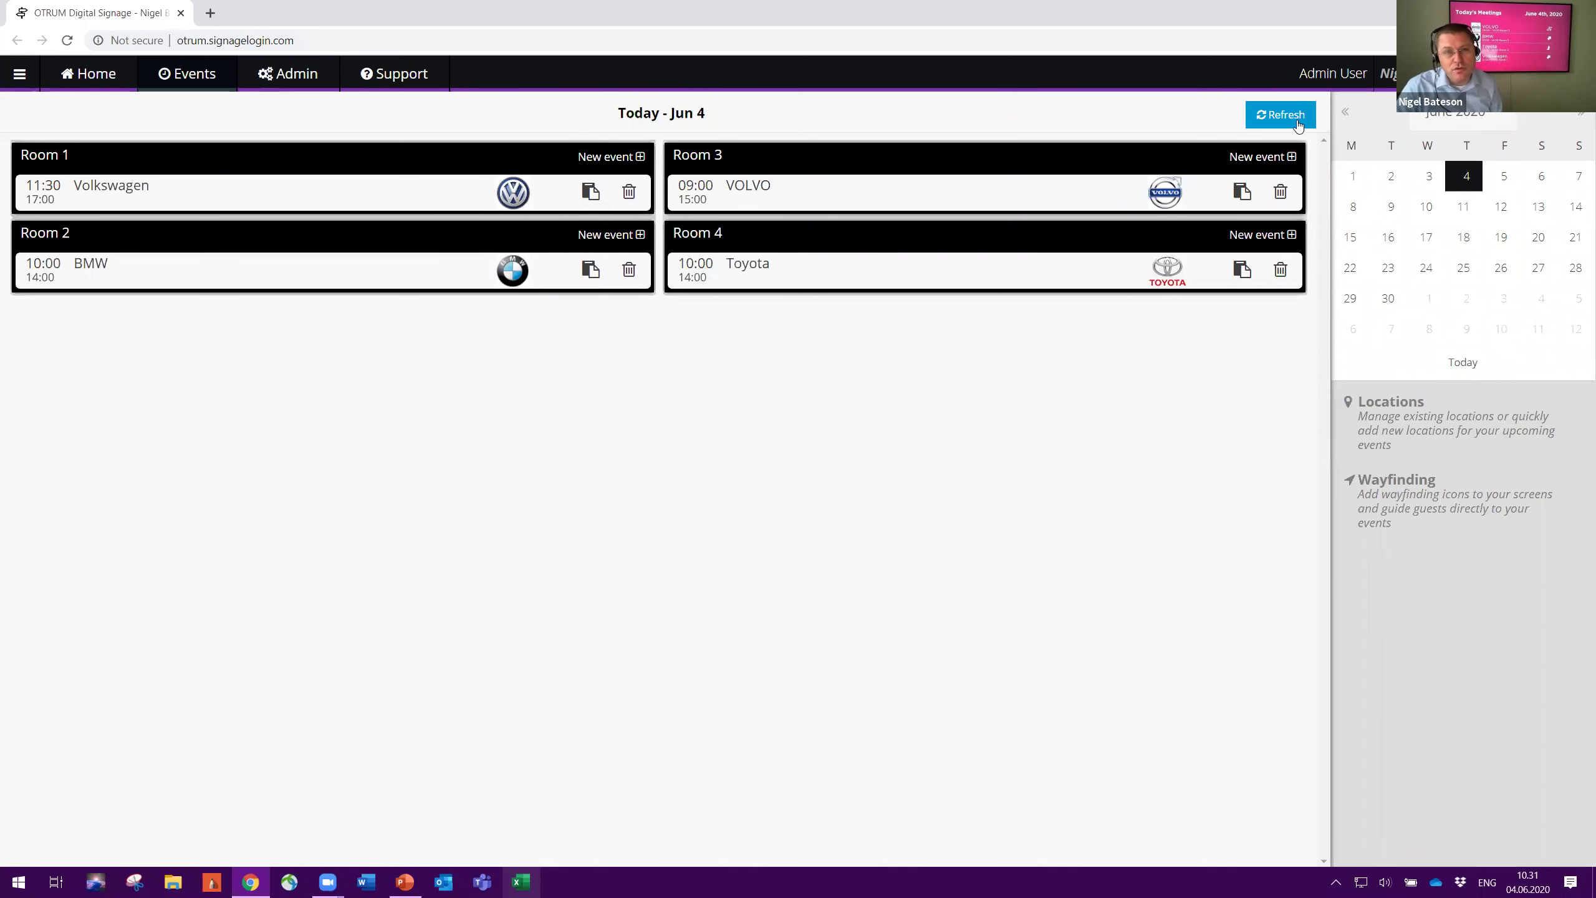
Push Schedule 2 with the EVENTS template to all connected screens
click(95, 82)
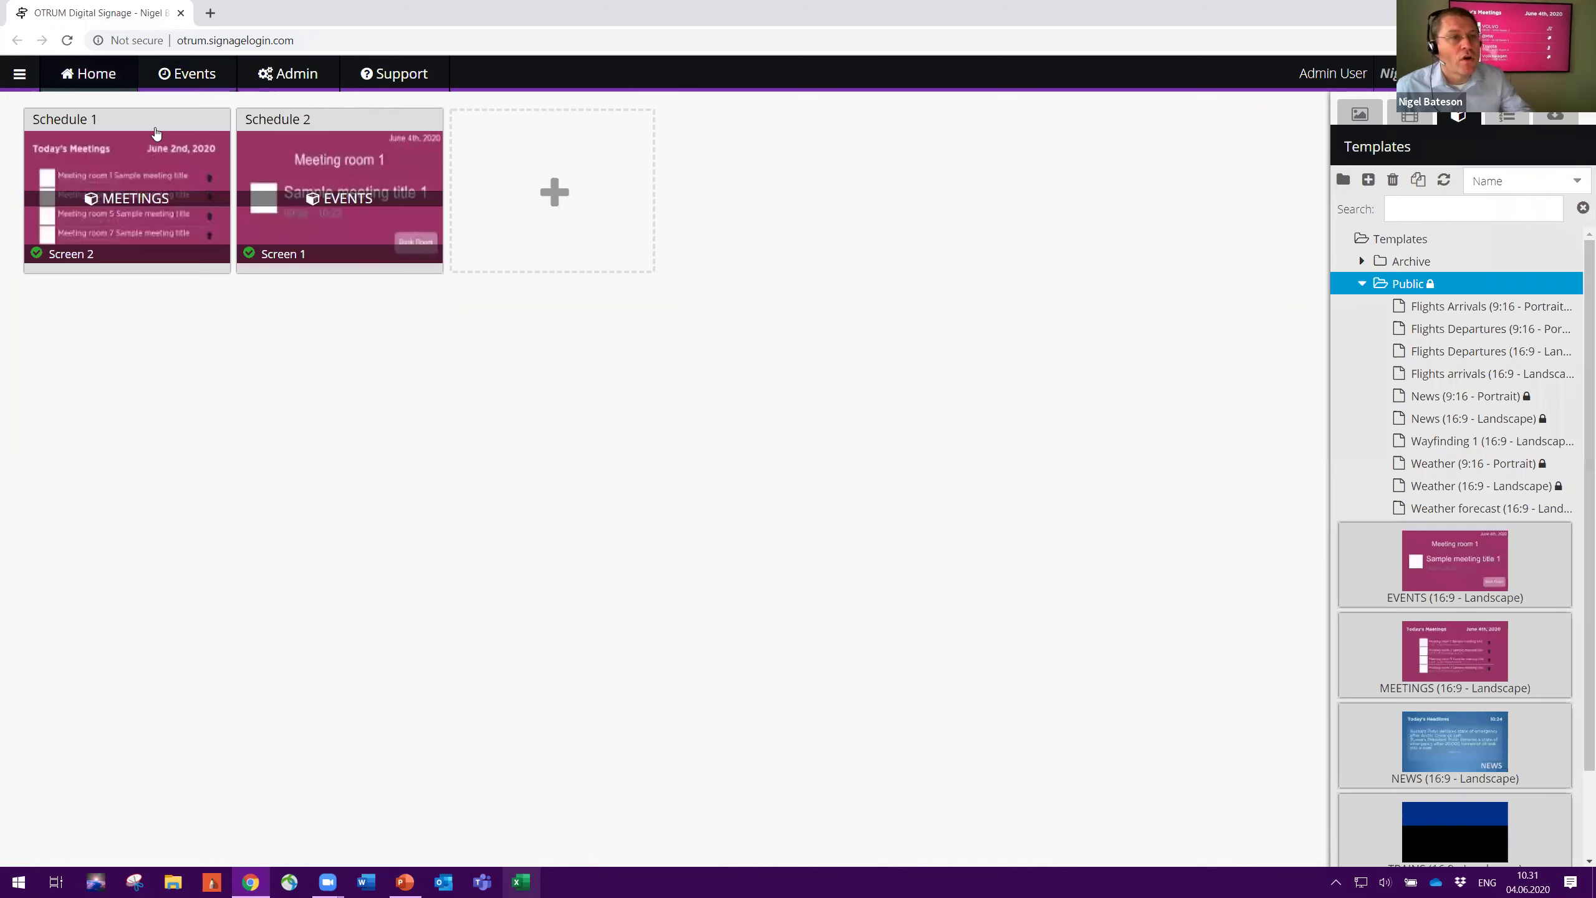
click(306, 172)
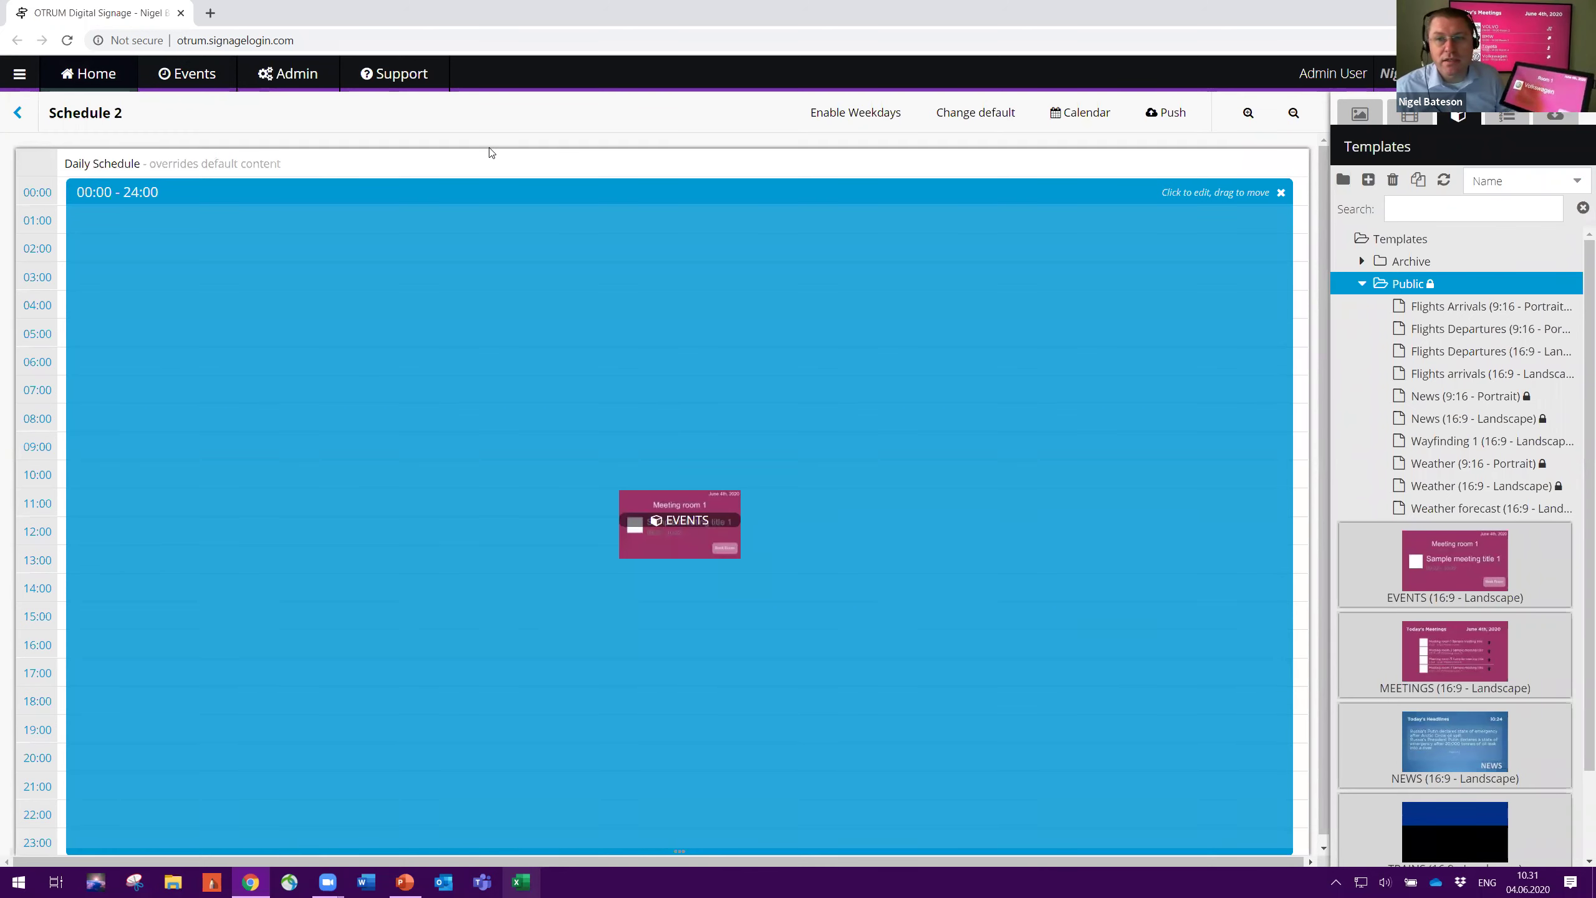
click(1150, 112)
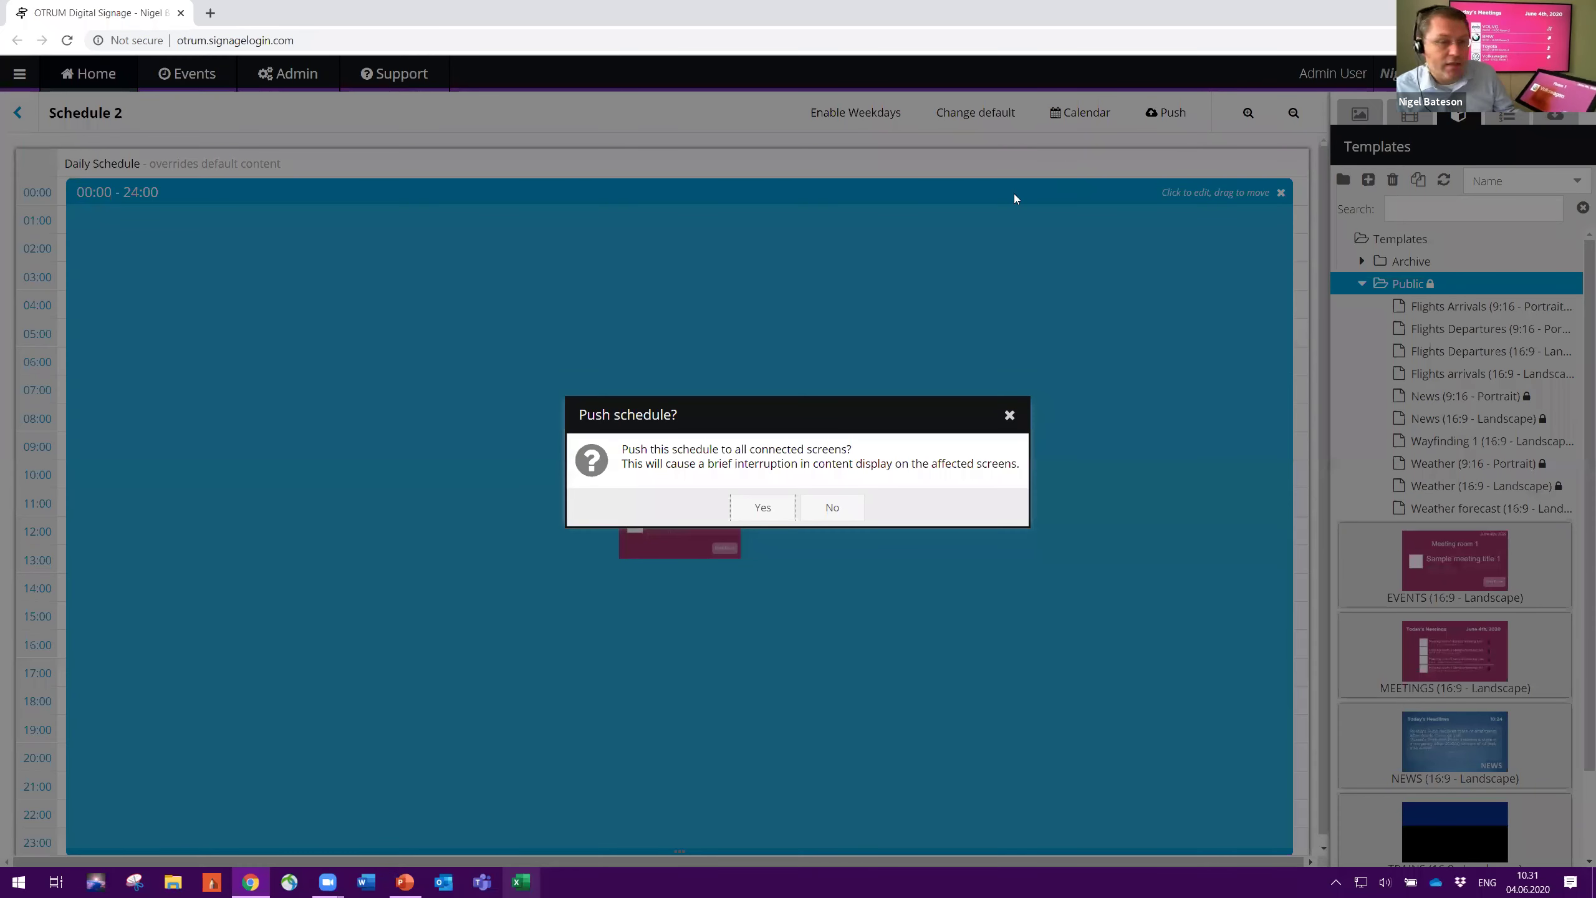
click(773, 509)
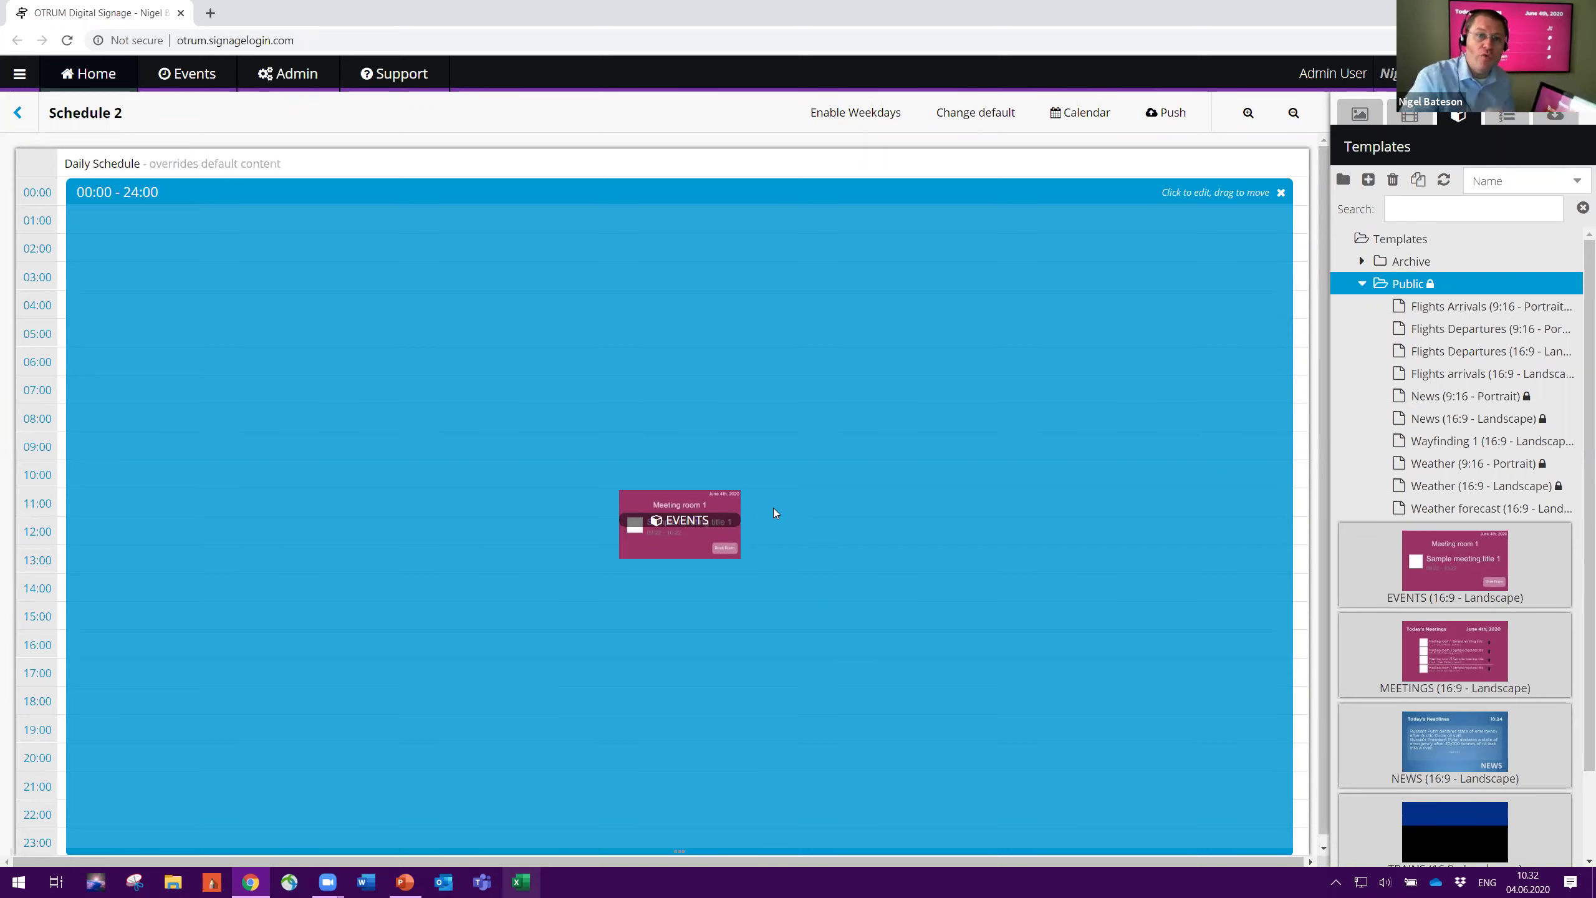
Refresh today's events list and delete the Busy event from Room 1
click(17, 113)
click(186, 74)
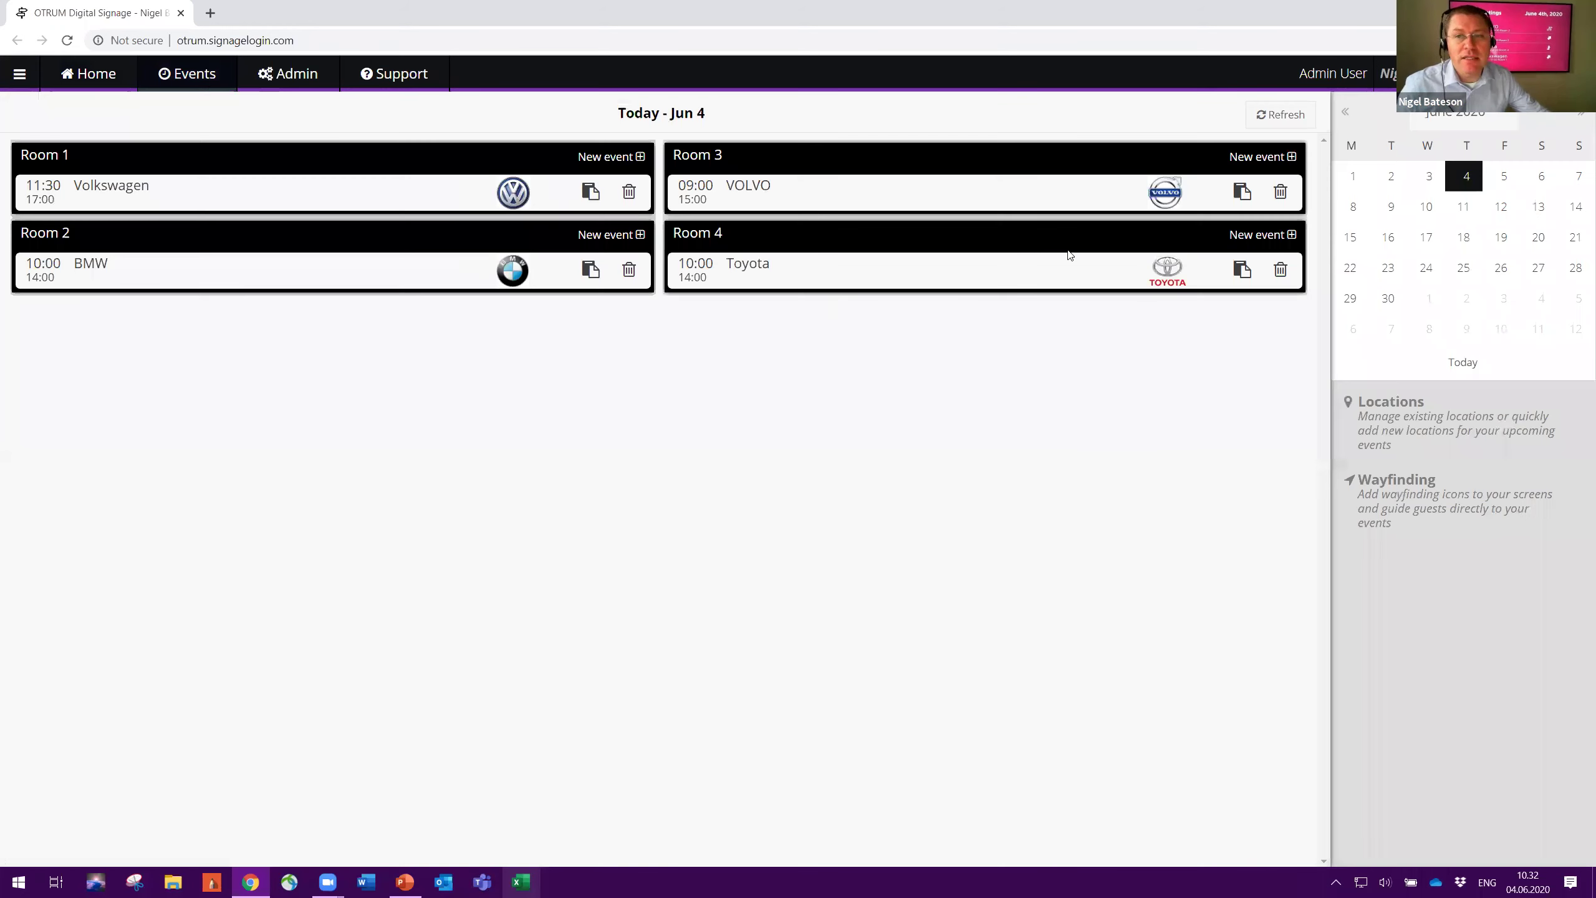
click(1272, 114)
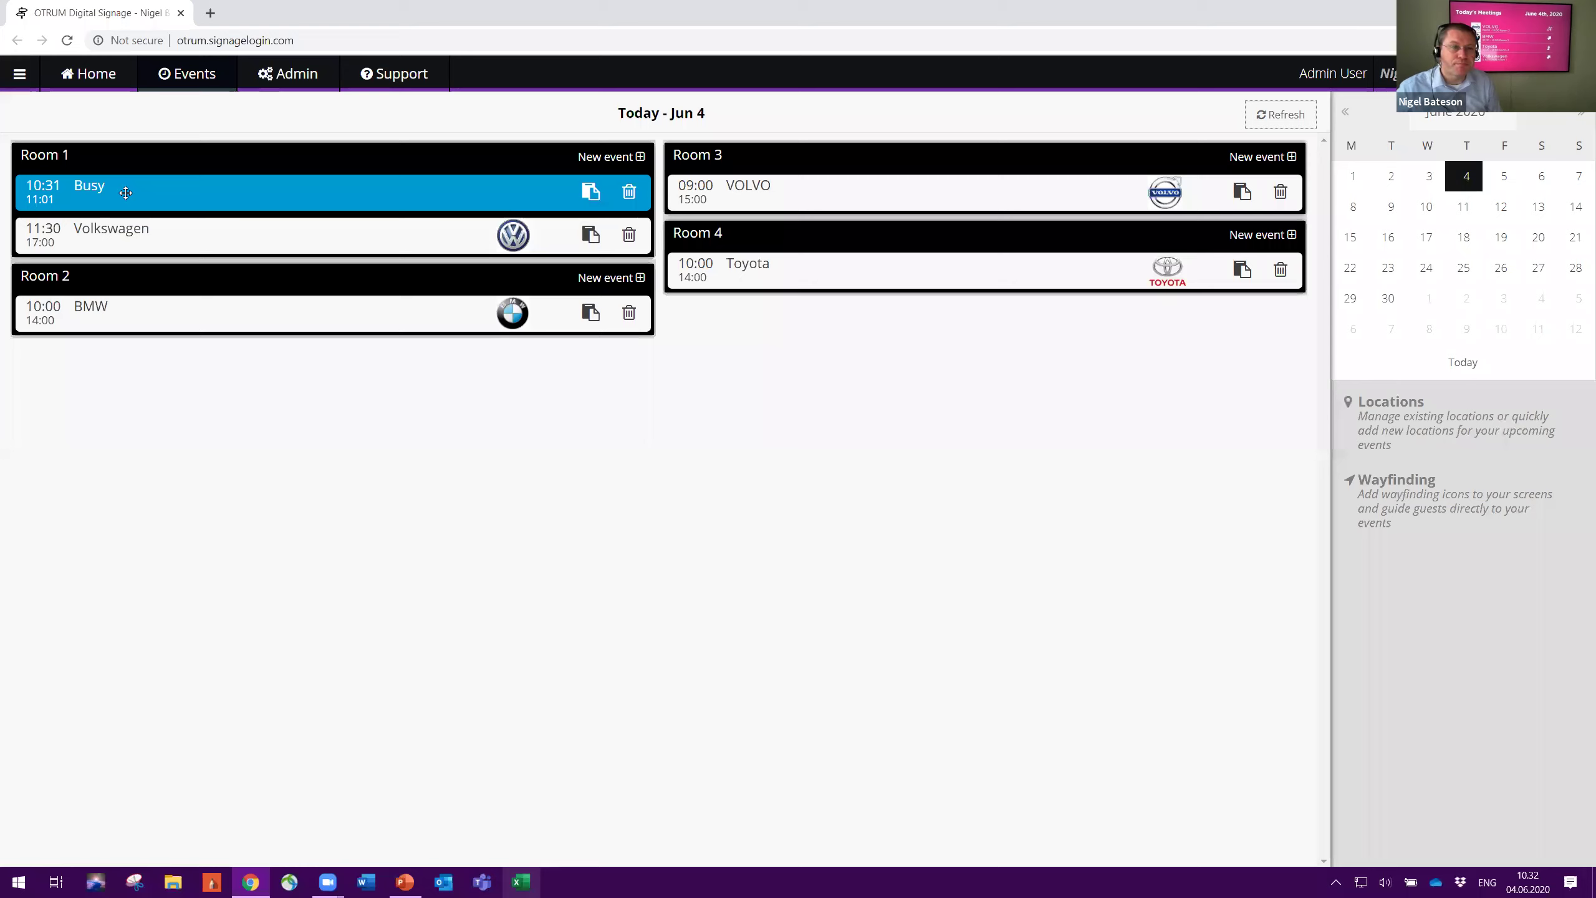
click(629, 193)
click(773, 515)
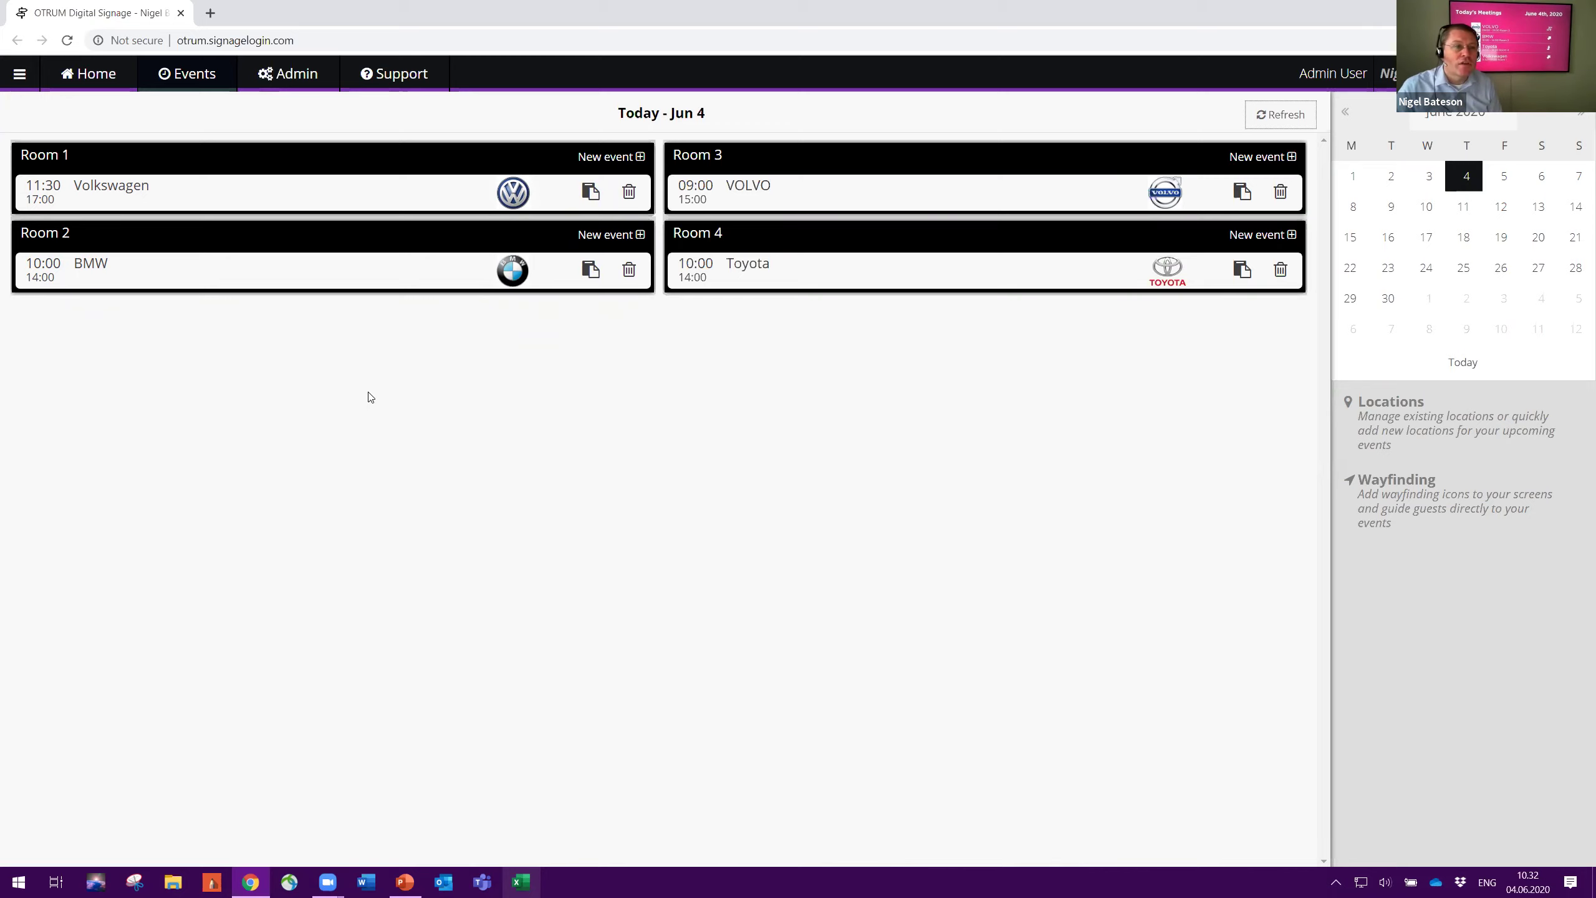
Reschedule the Toyota event to 17:00–18:30 and move it from Room 4 to Room 1
drag(133, 192, 213, 198)
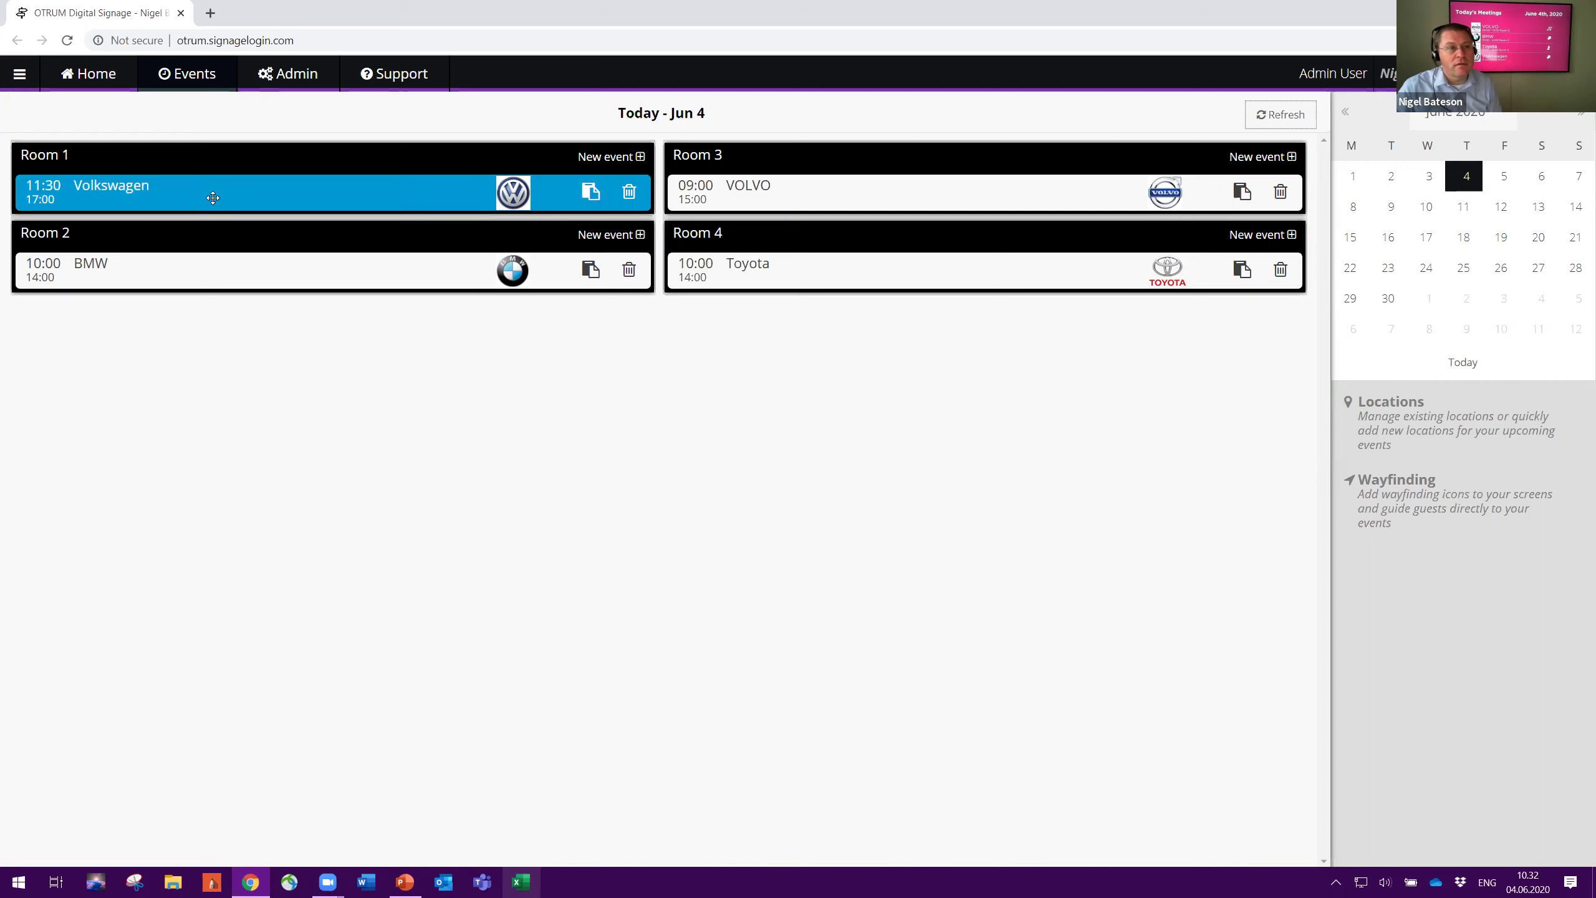
click(793, 264)
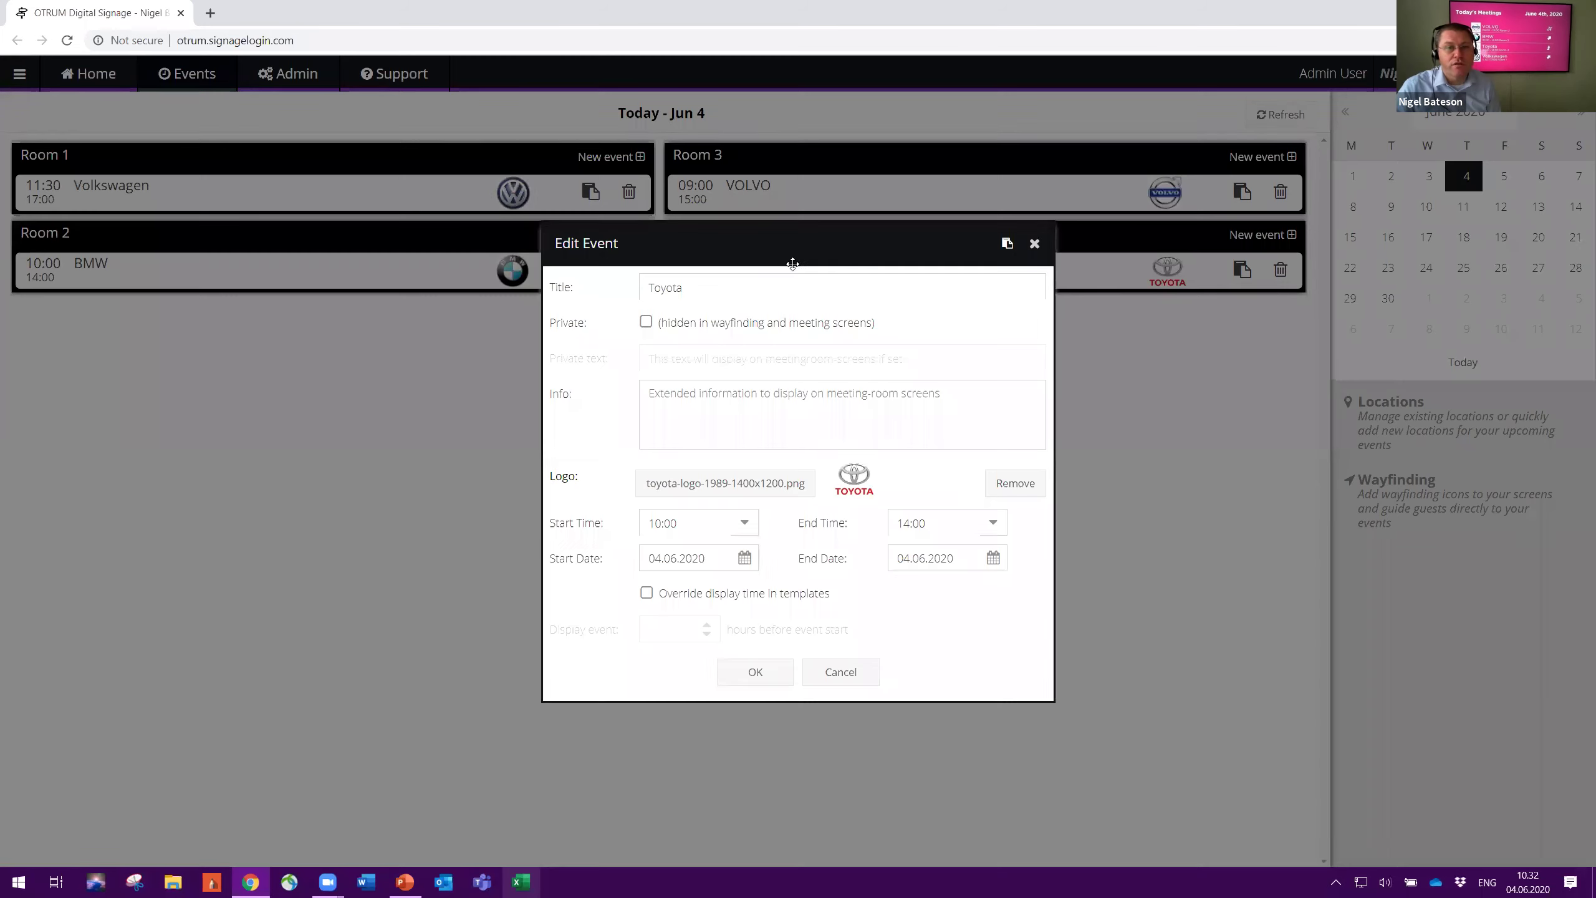
click(743, 524)
scroll(717, 751, down, 6)
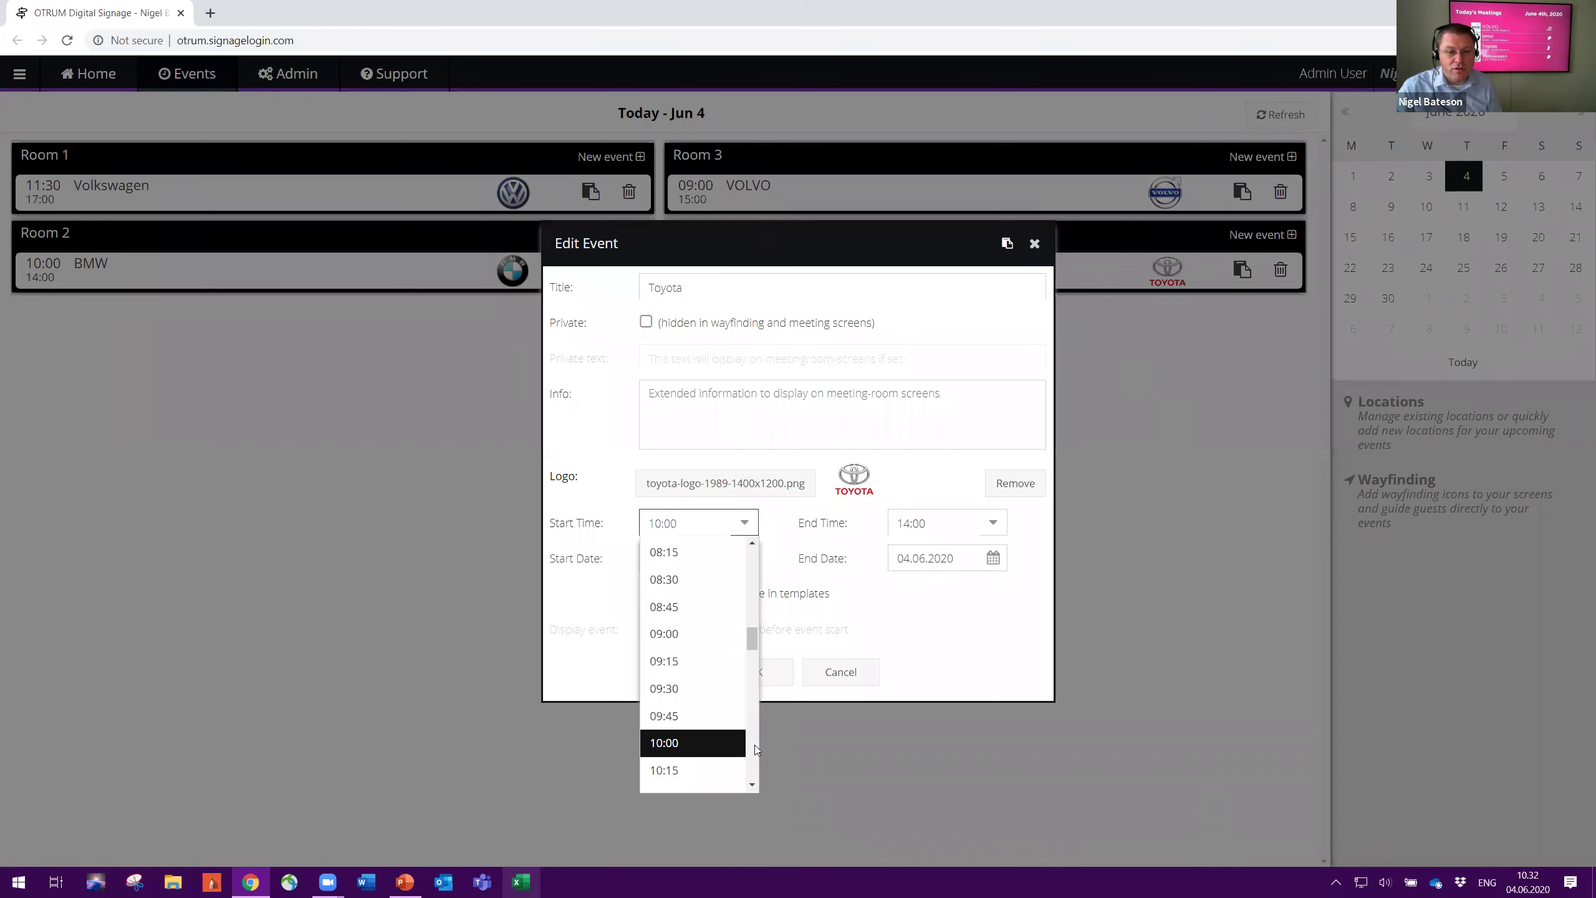
scroll(716, 760, down, 6)
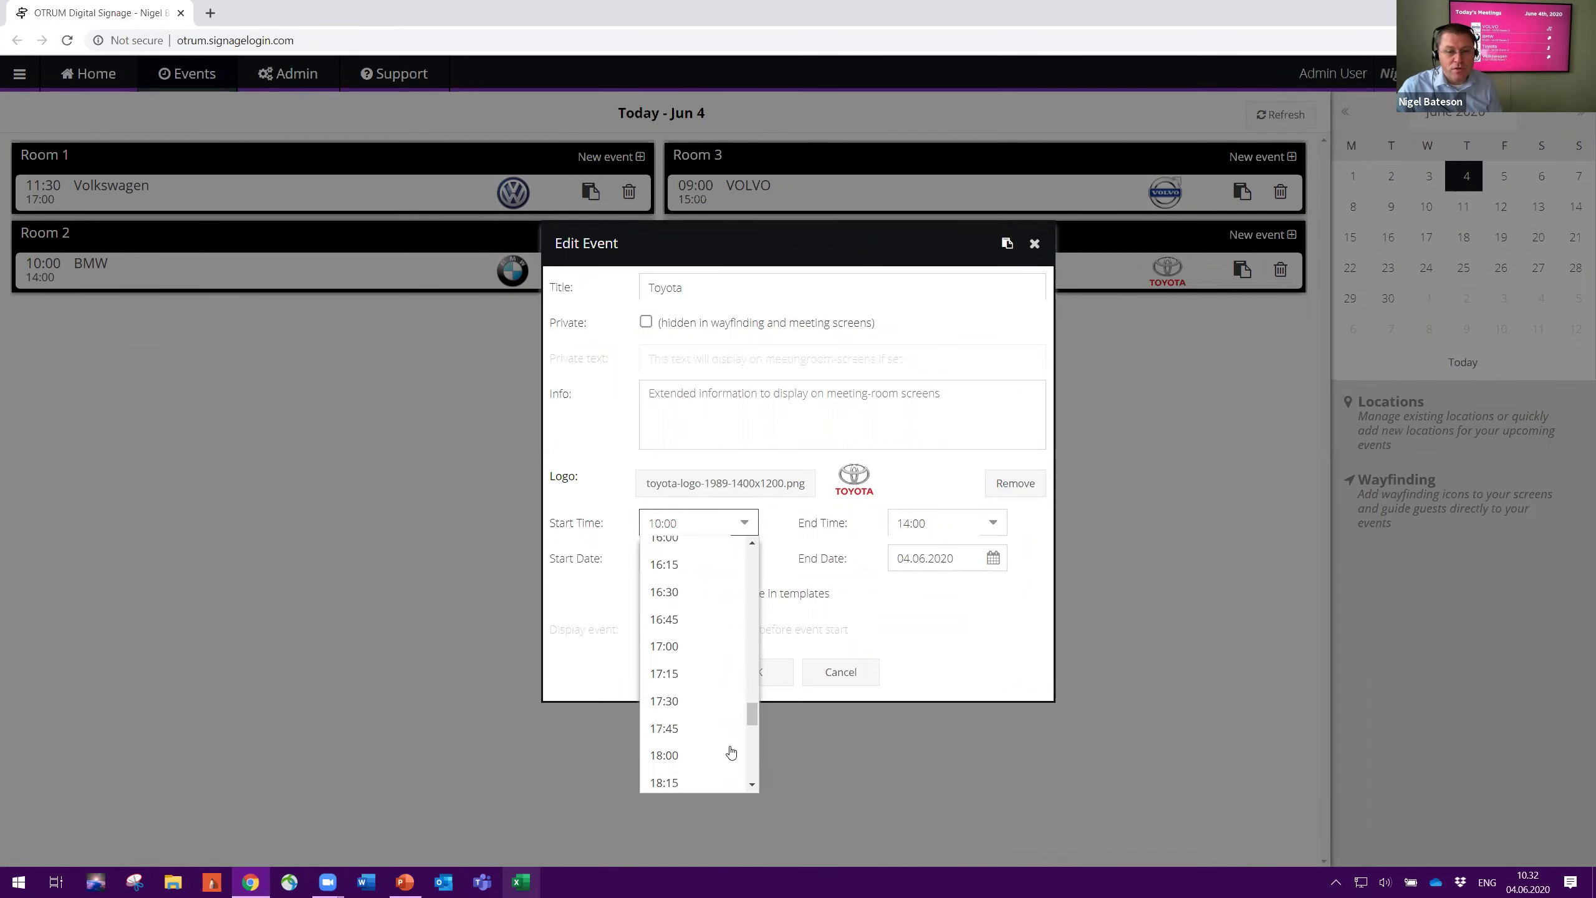
click(702, 646)
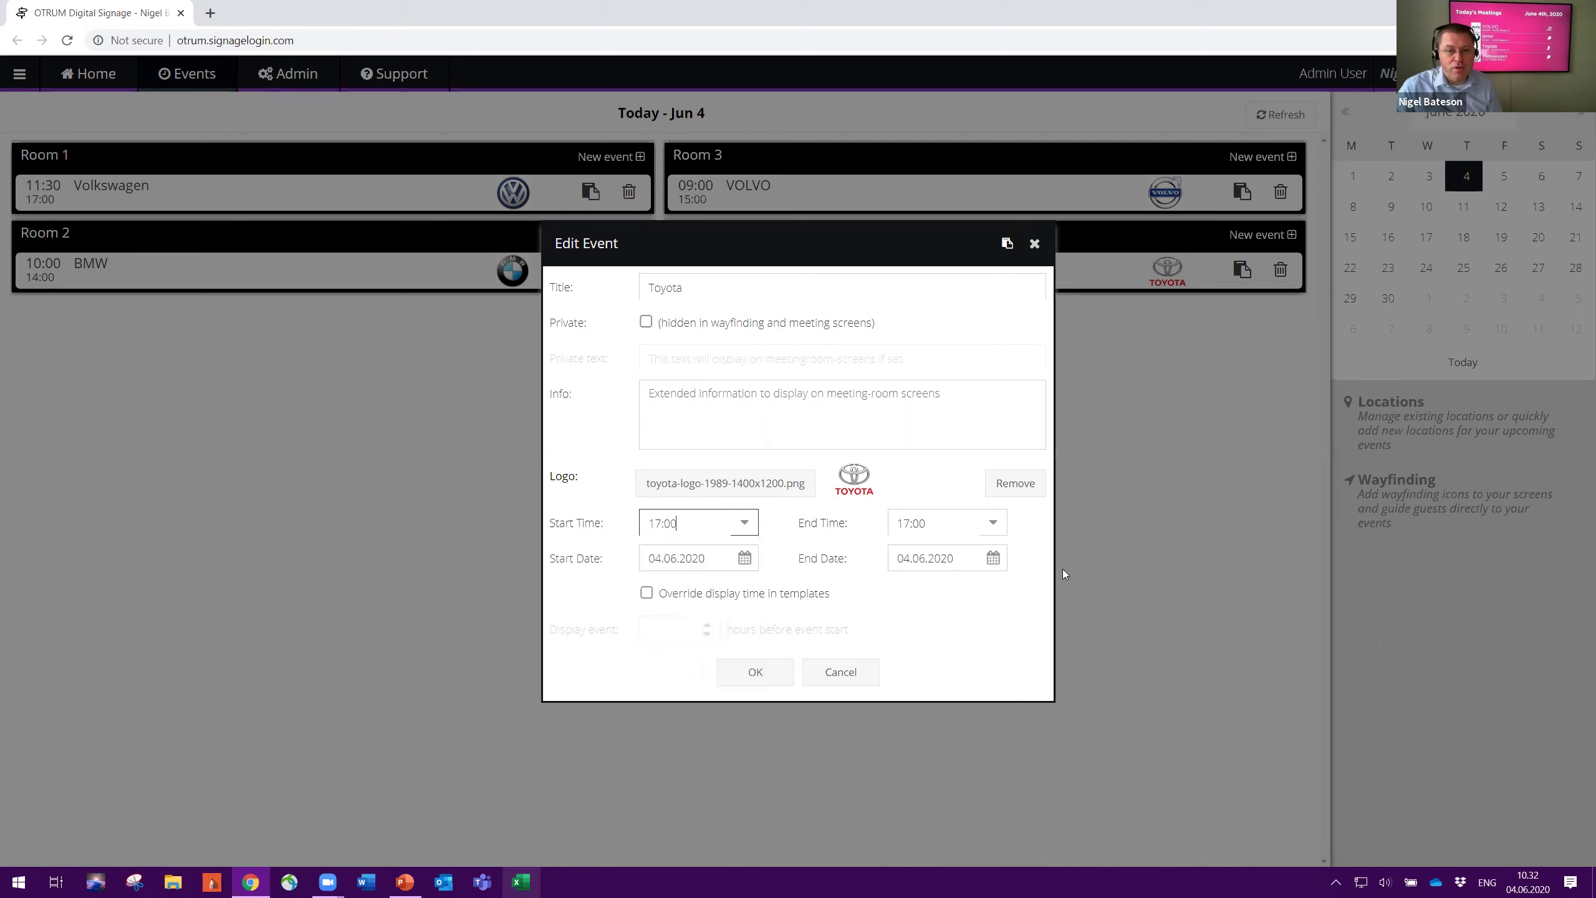
click(993, 523)
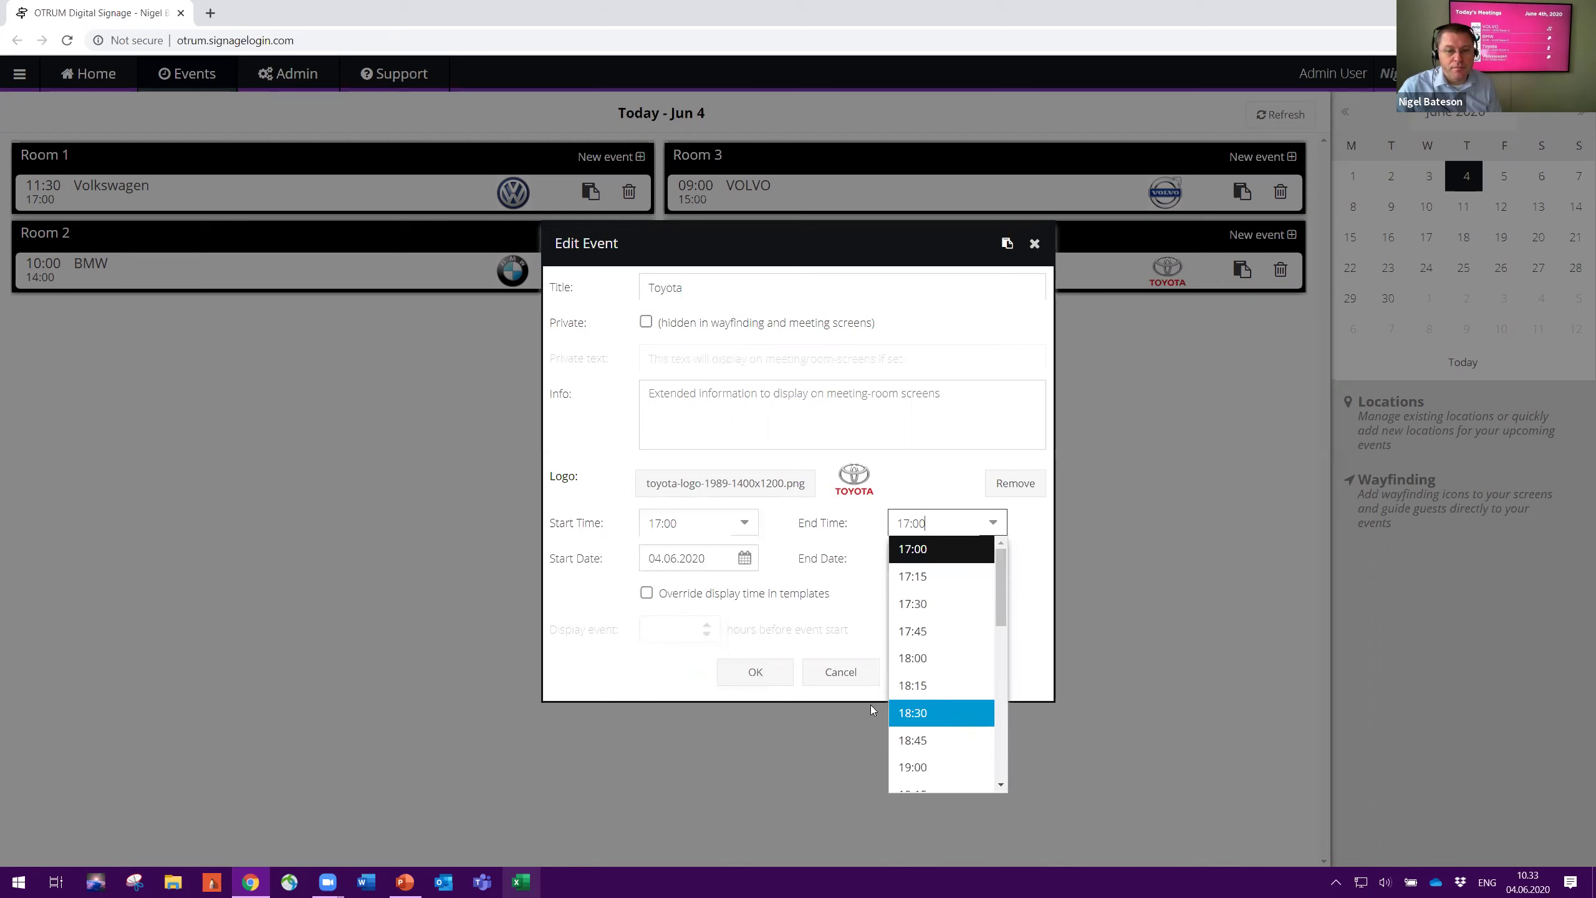
click(943, 714)
click(777, 677)
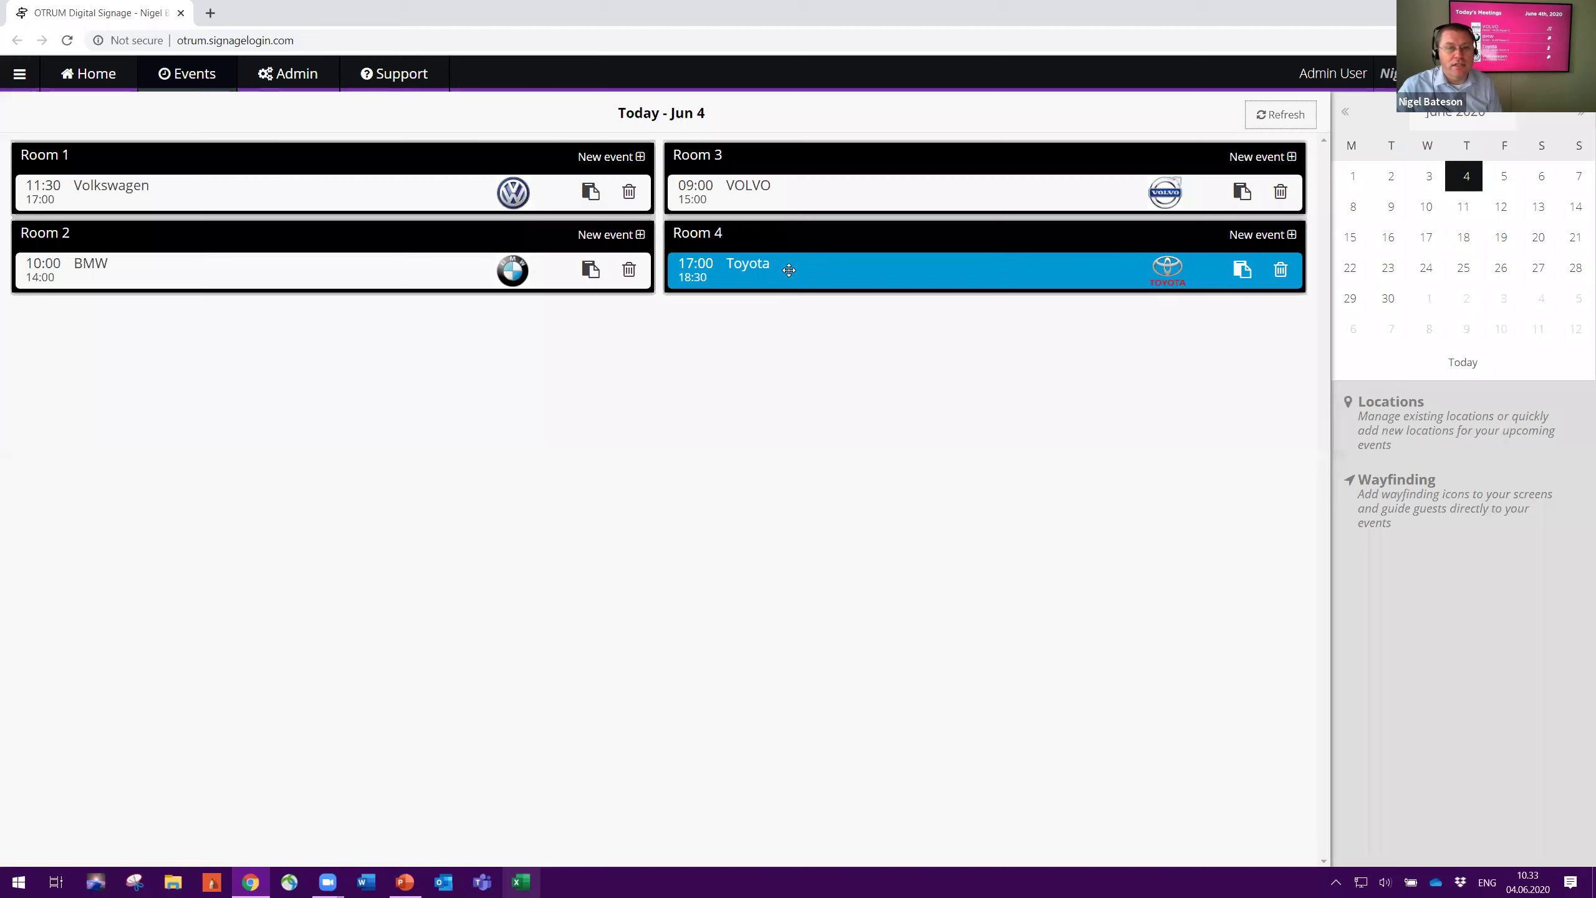
drag(768, 271, 403, 180)
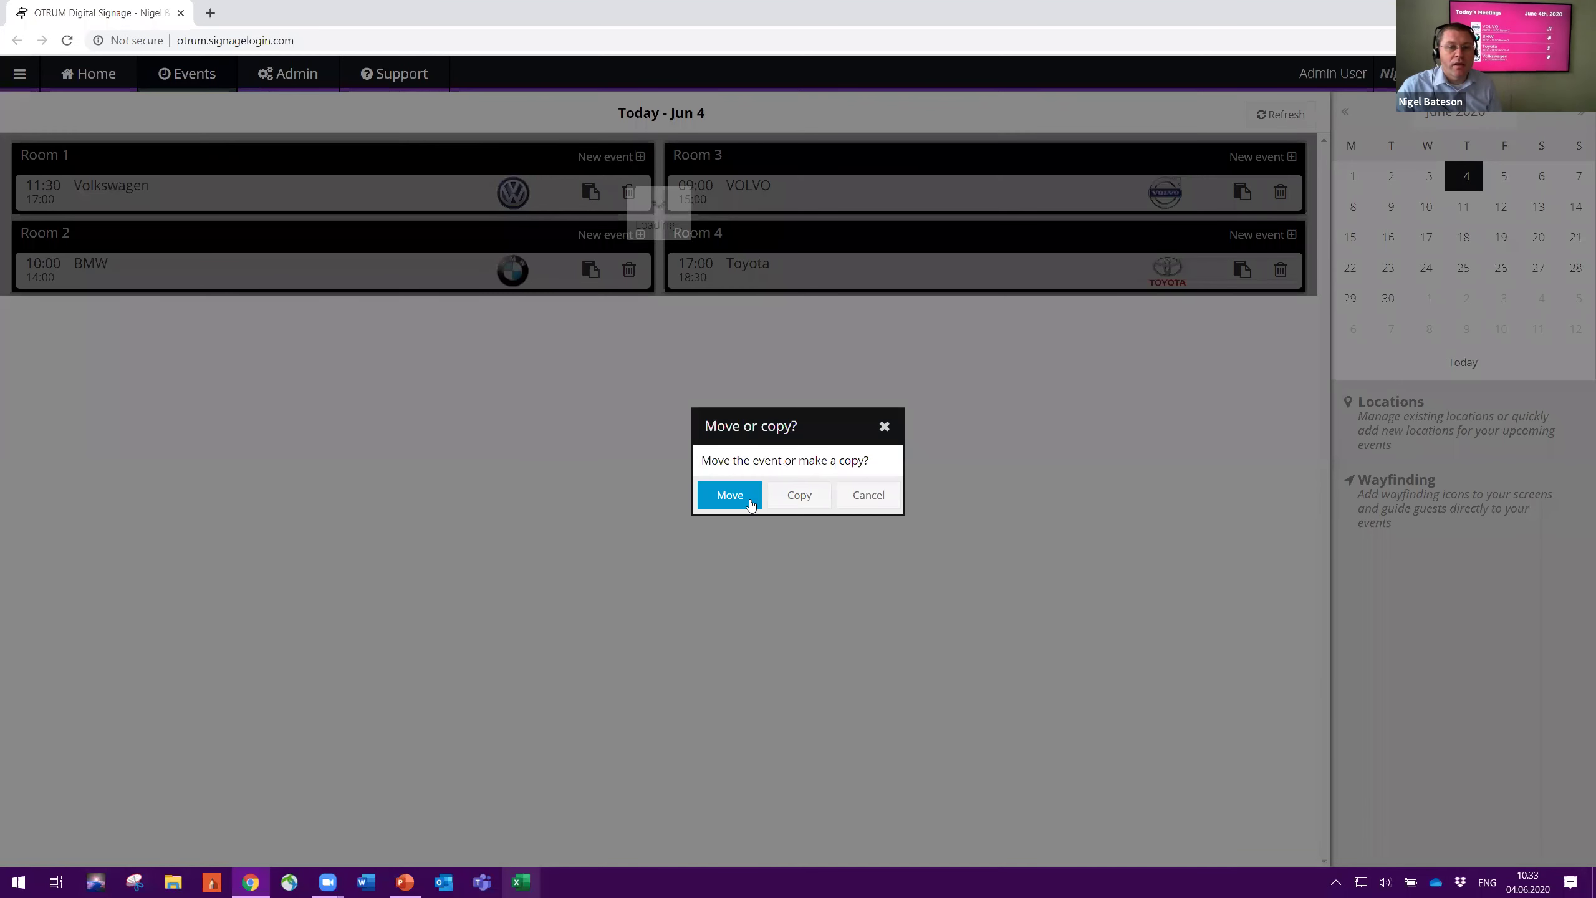
click(749, 501)
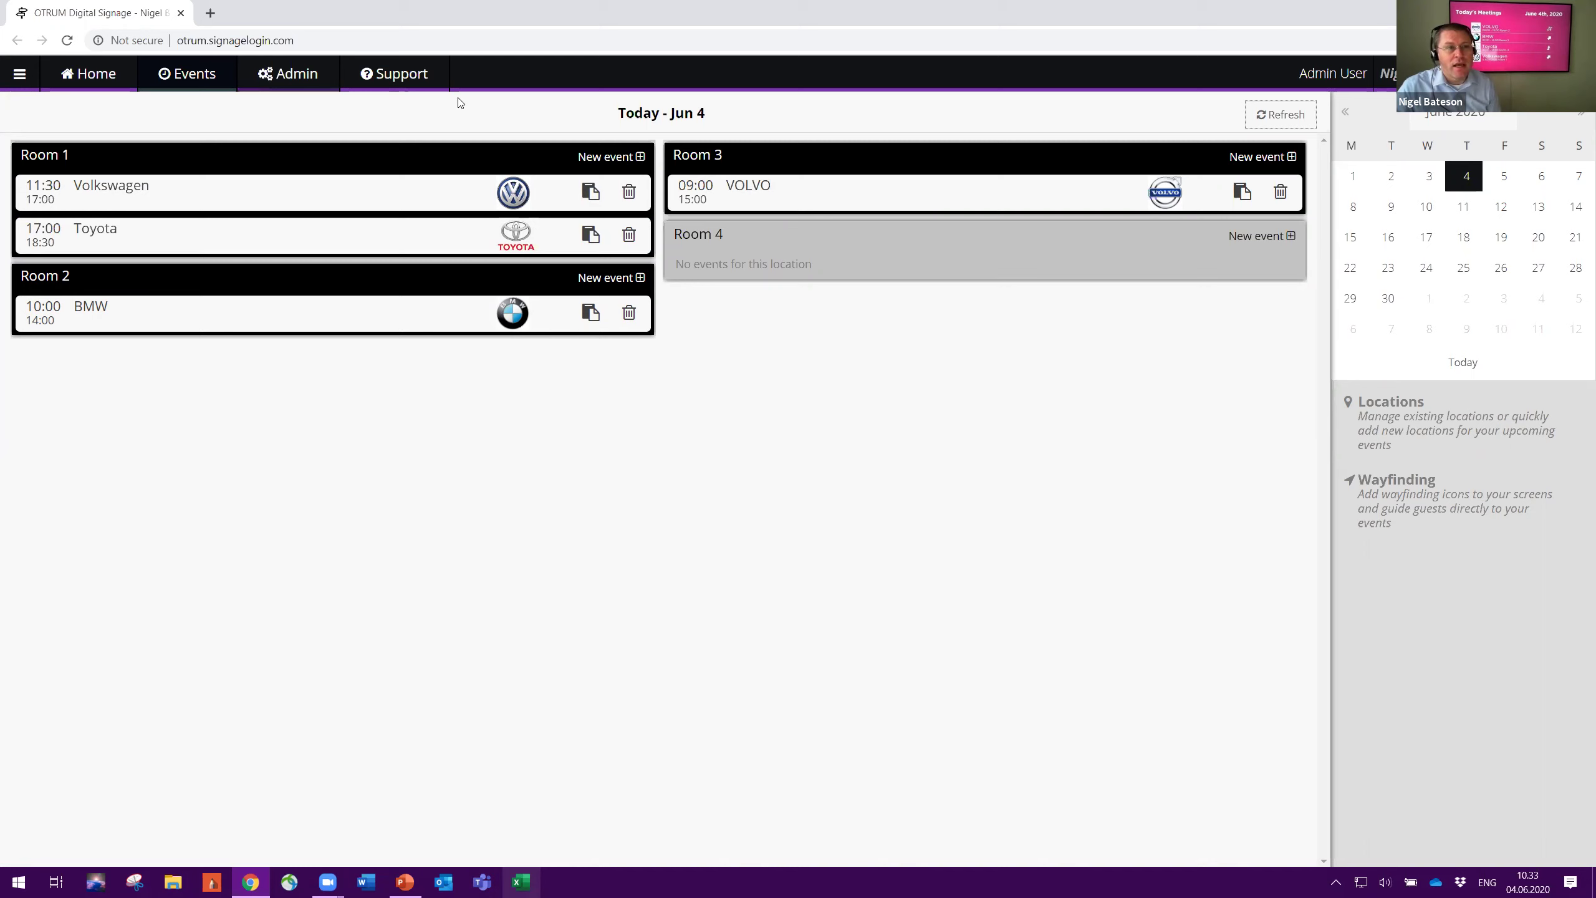
Push Schedule 1 to all connected screens and preview the current content of Screen 2
click(88, 74)
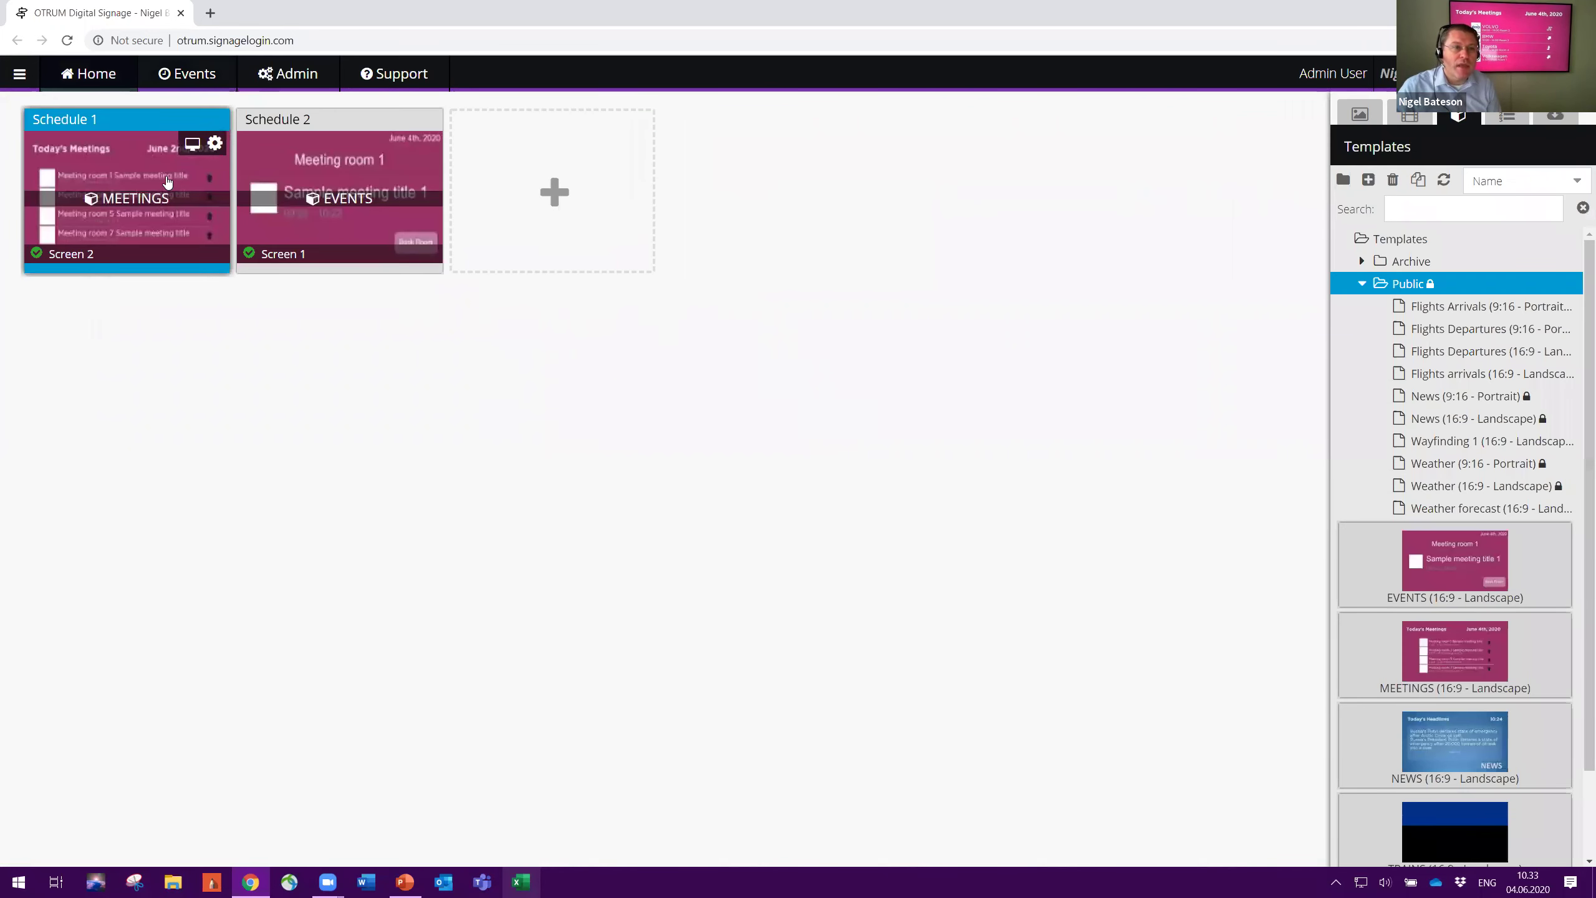
click(168, 182)
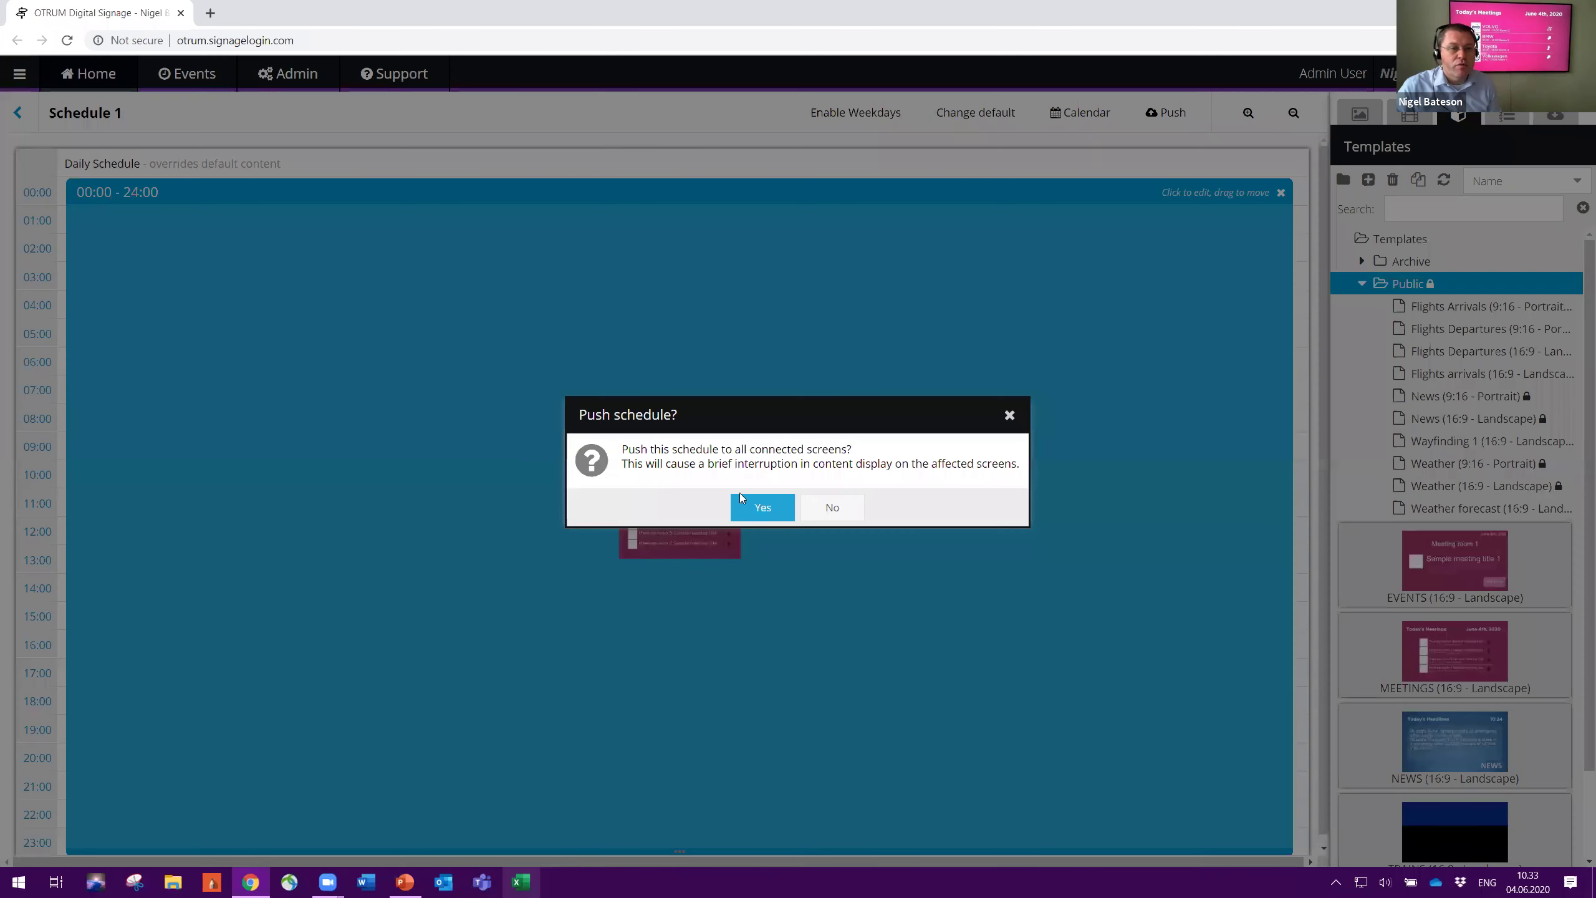
click(759, 507)
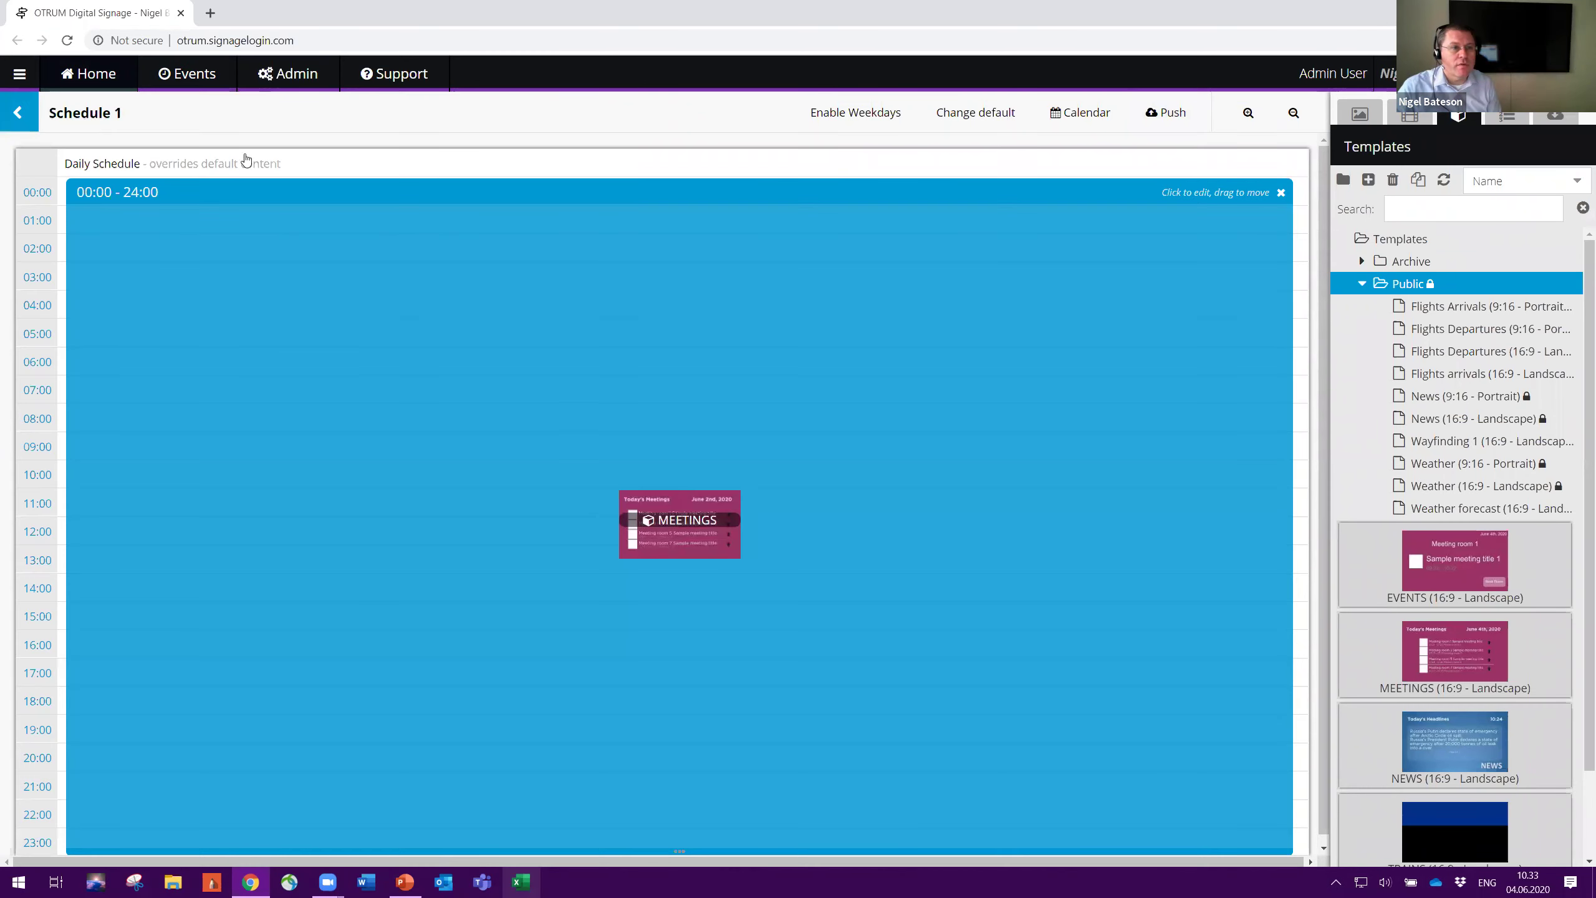
click(209, 140)
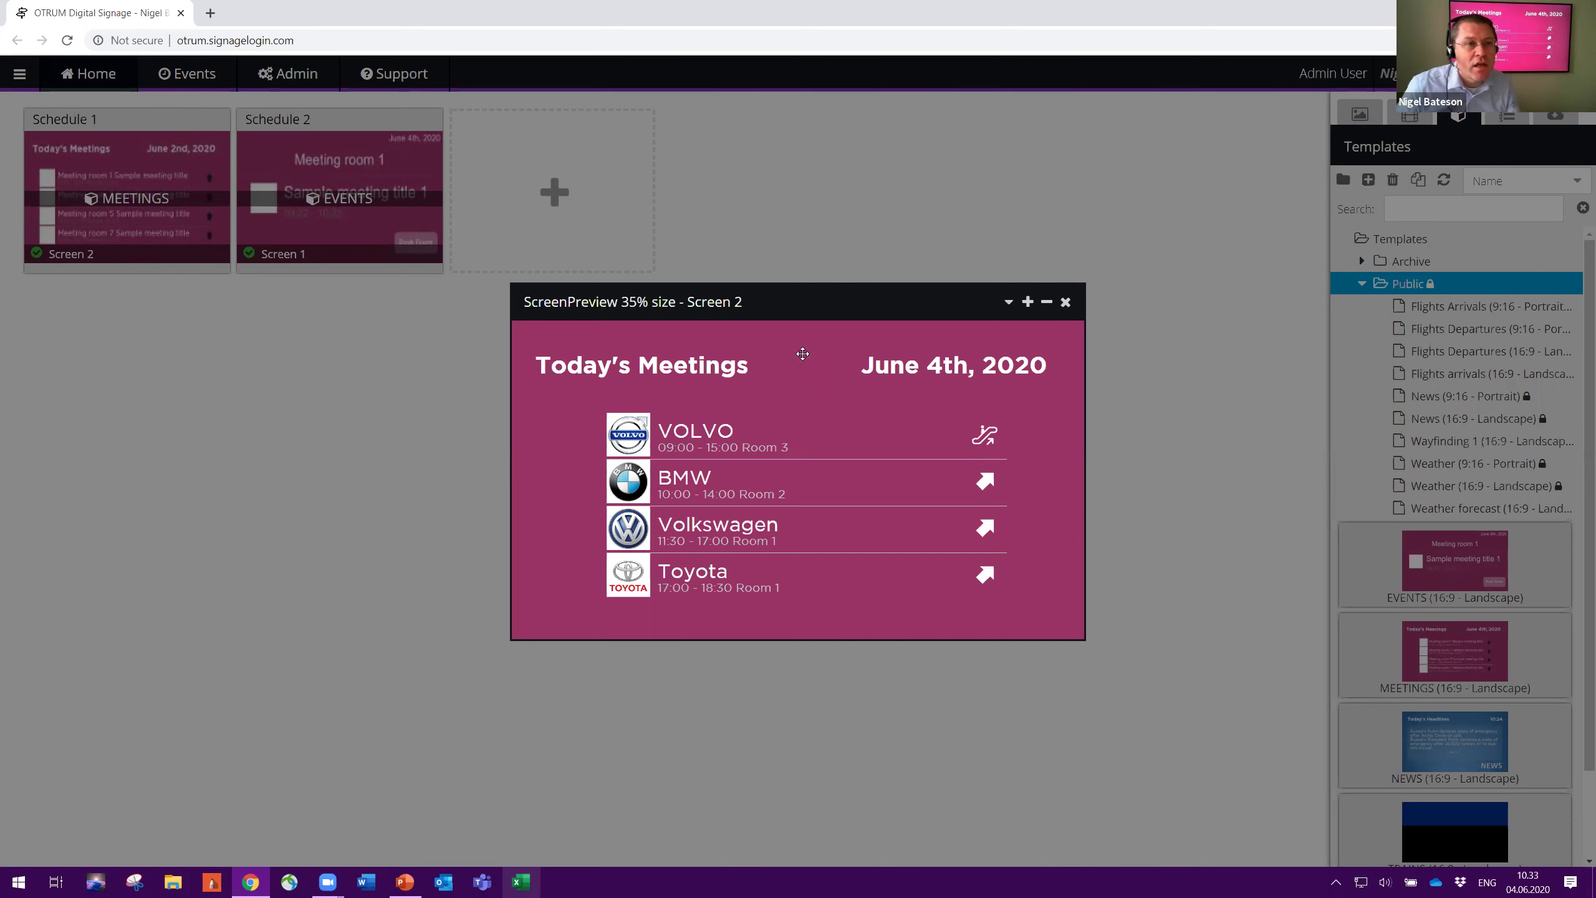
click(221, 80)
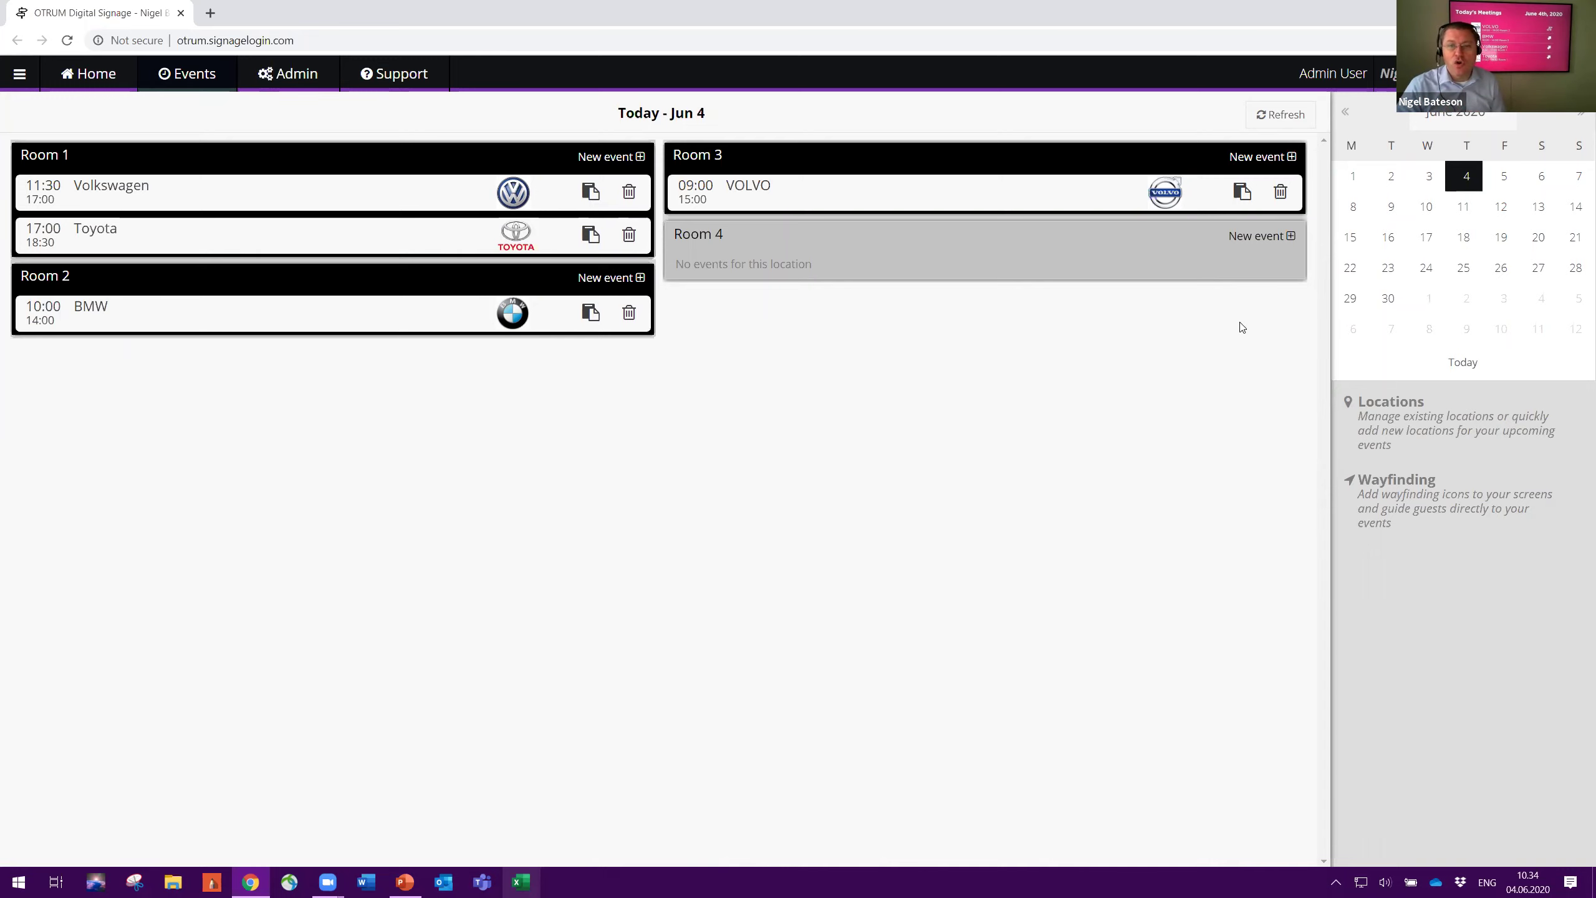
click(1251, 235)
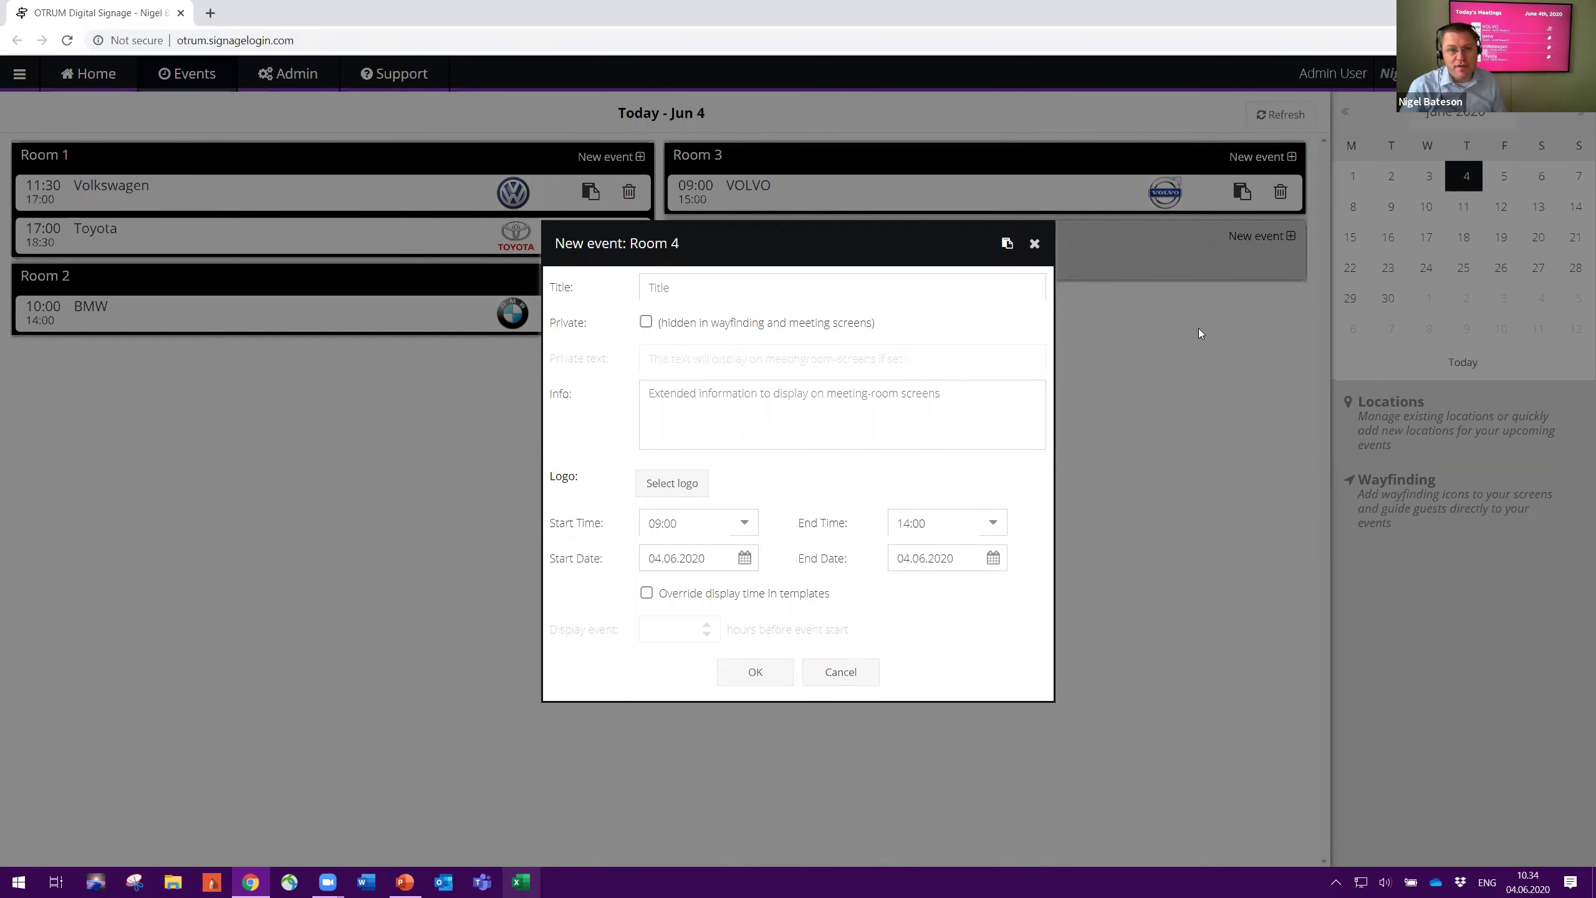
click(845, 672)
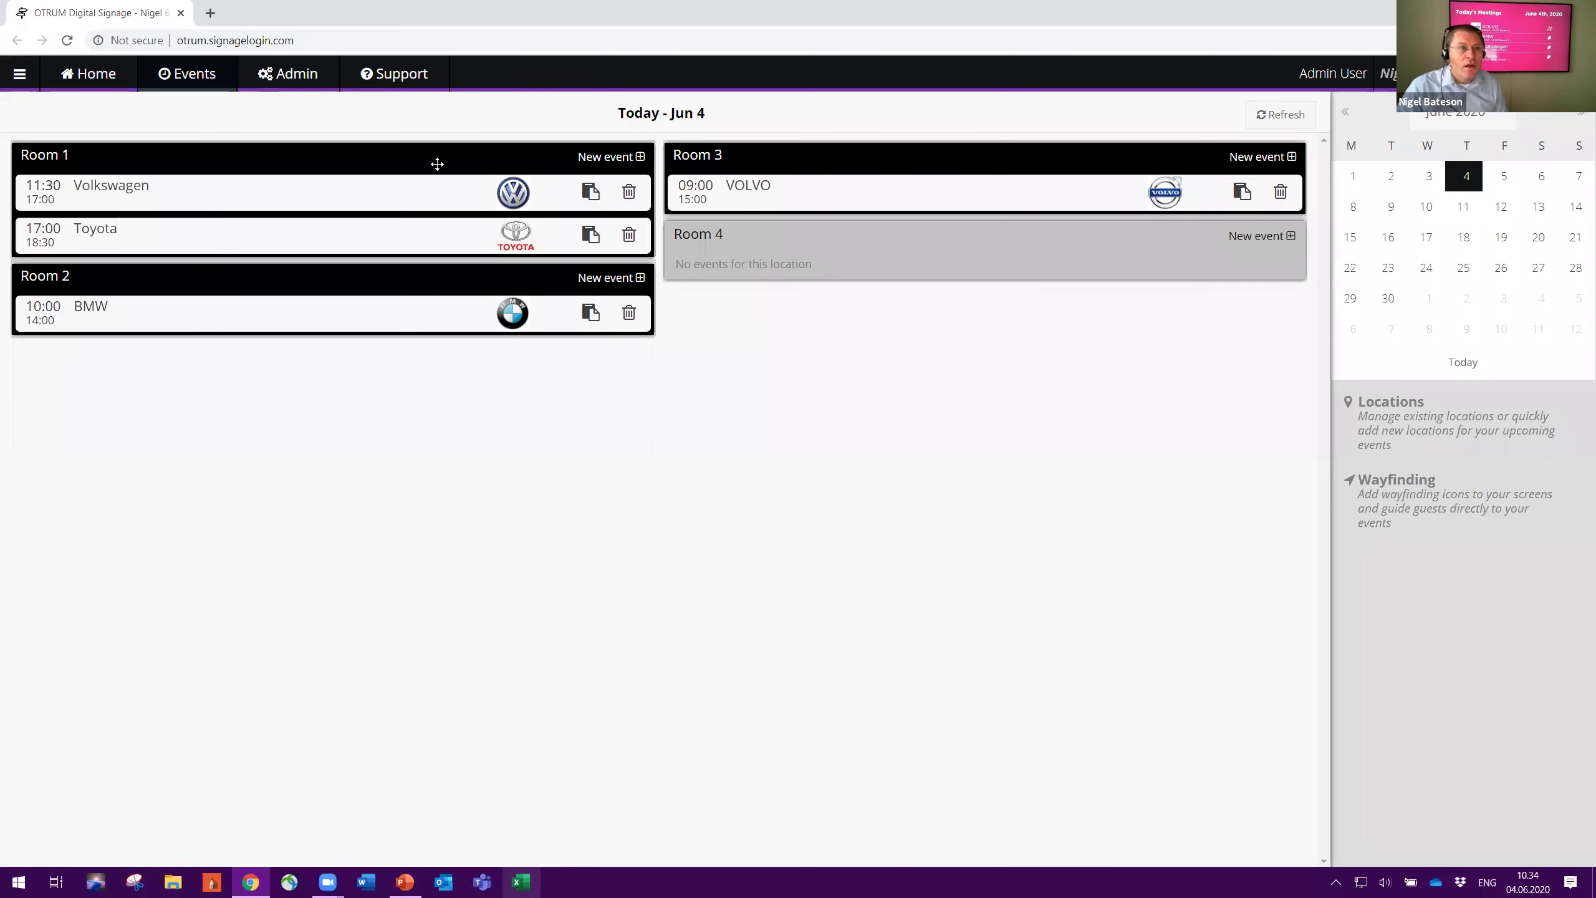
click(105, 79)
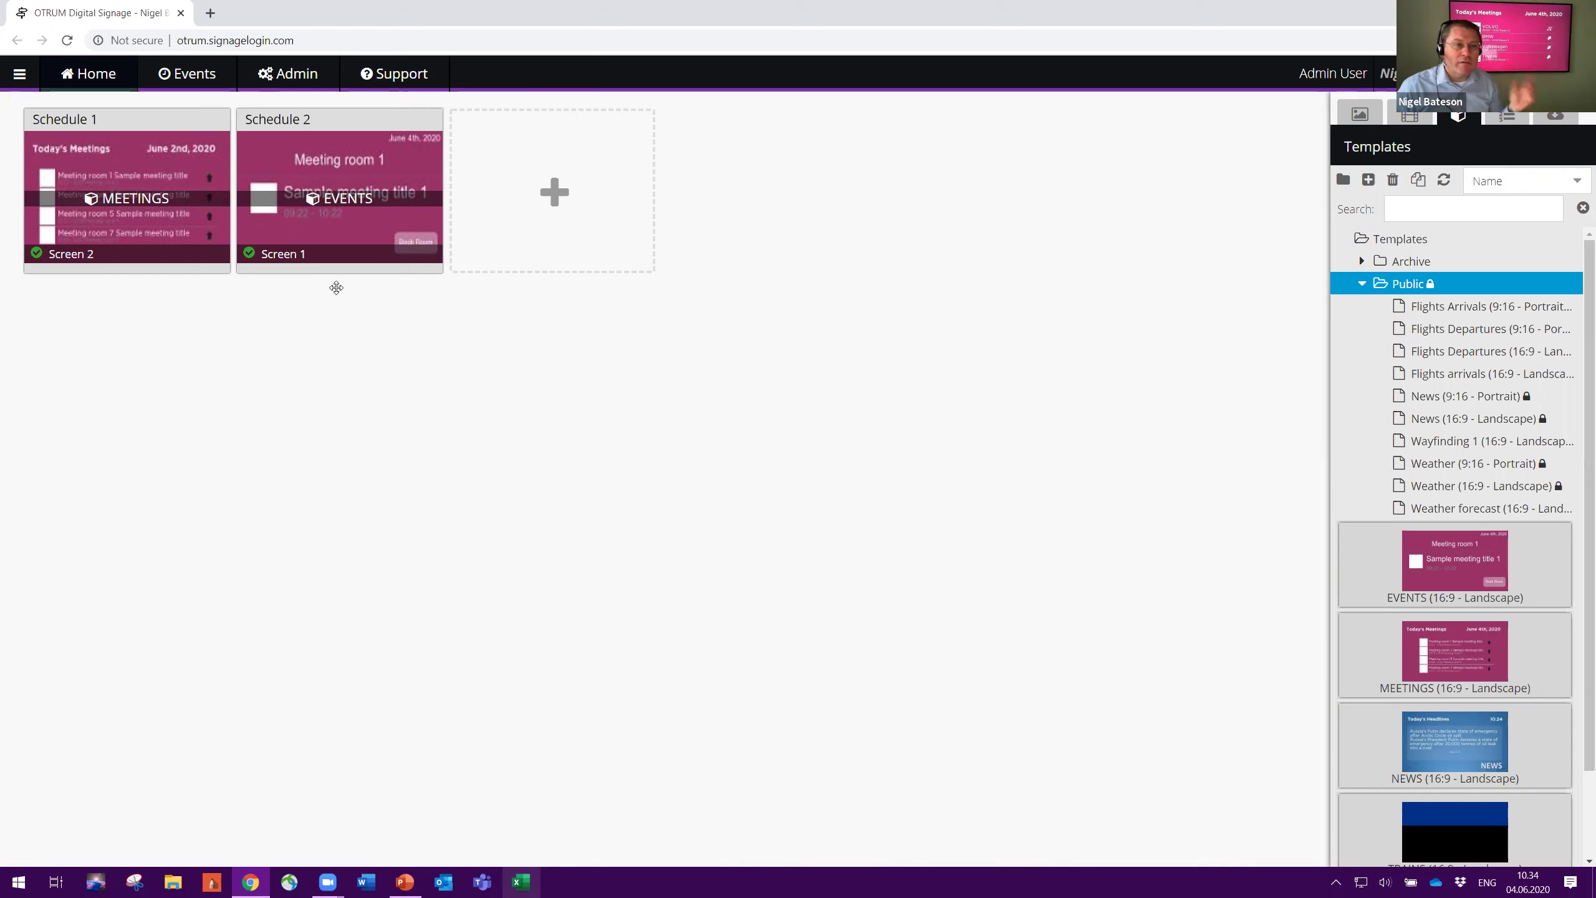
Open the device status page of Screen 2 from Schedule 1 and examine its model, image version and network details
click(151, 213)
click(259, 204)
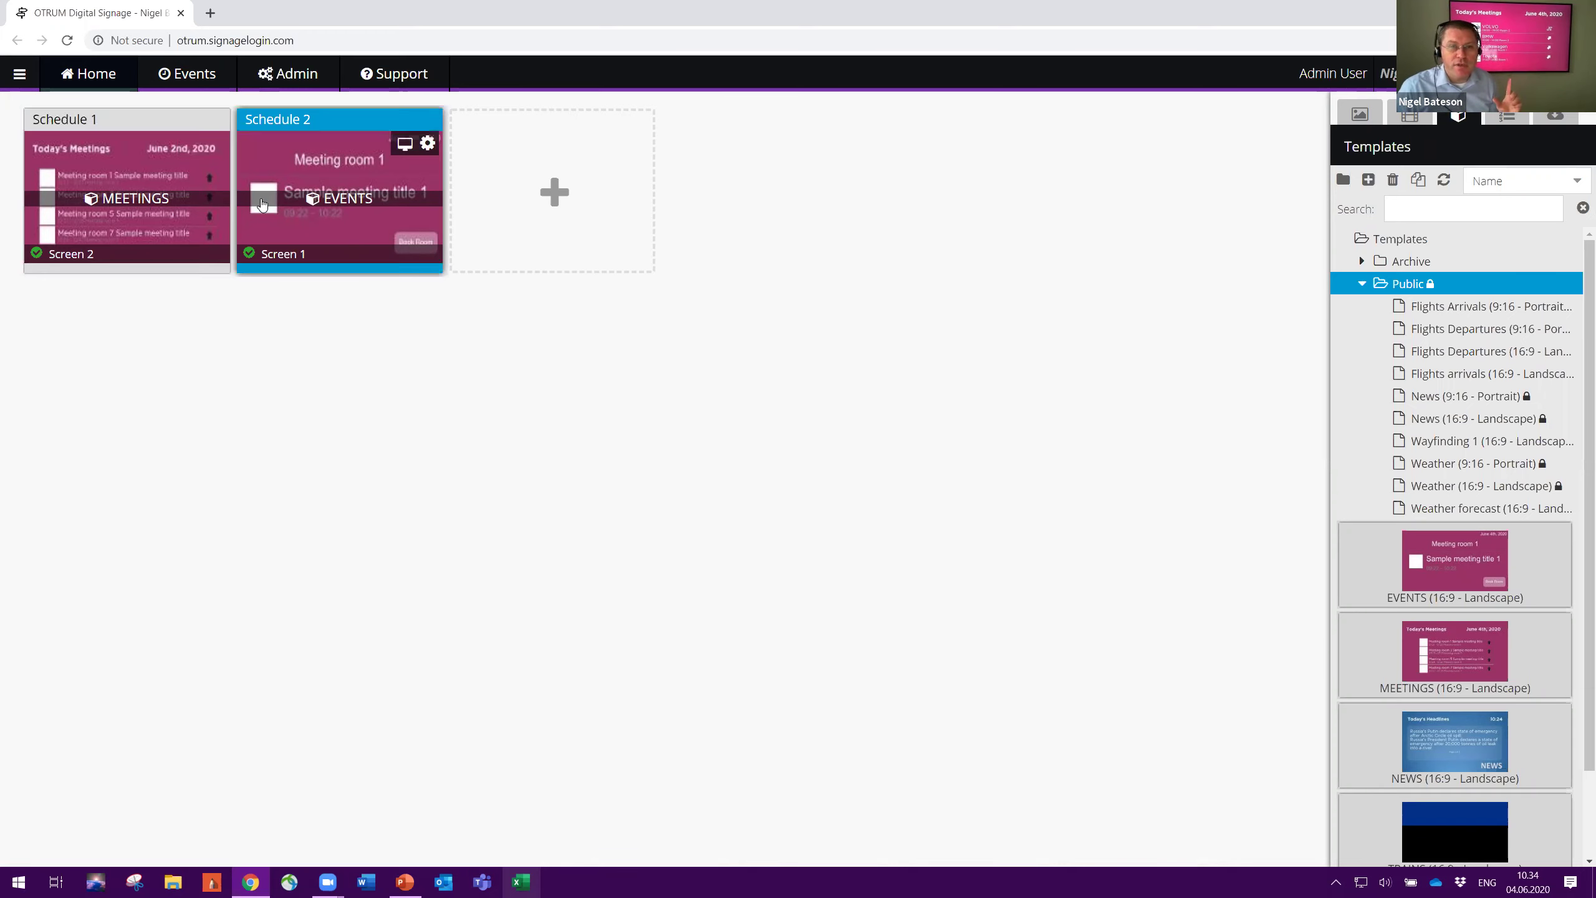
click(144, 200)
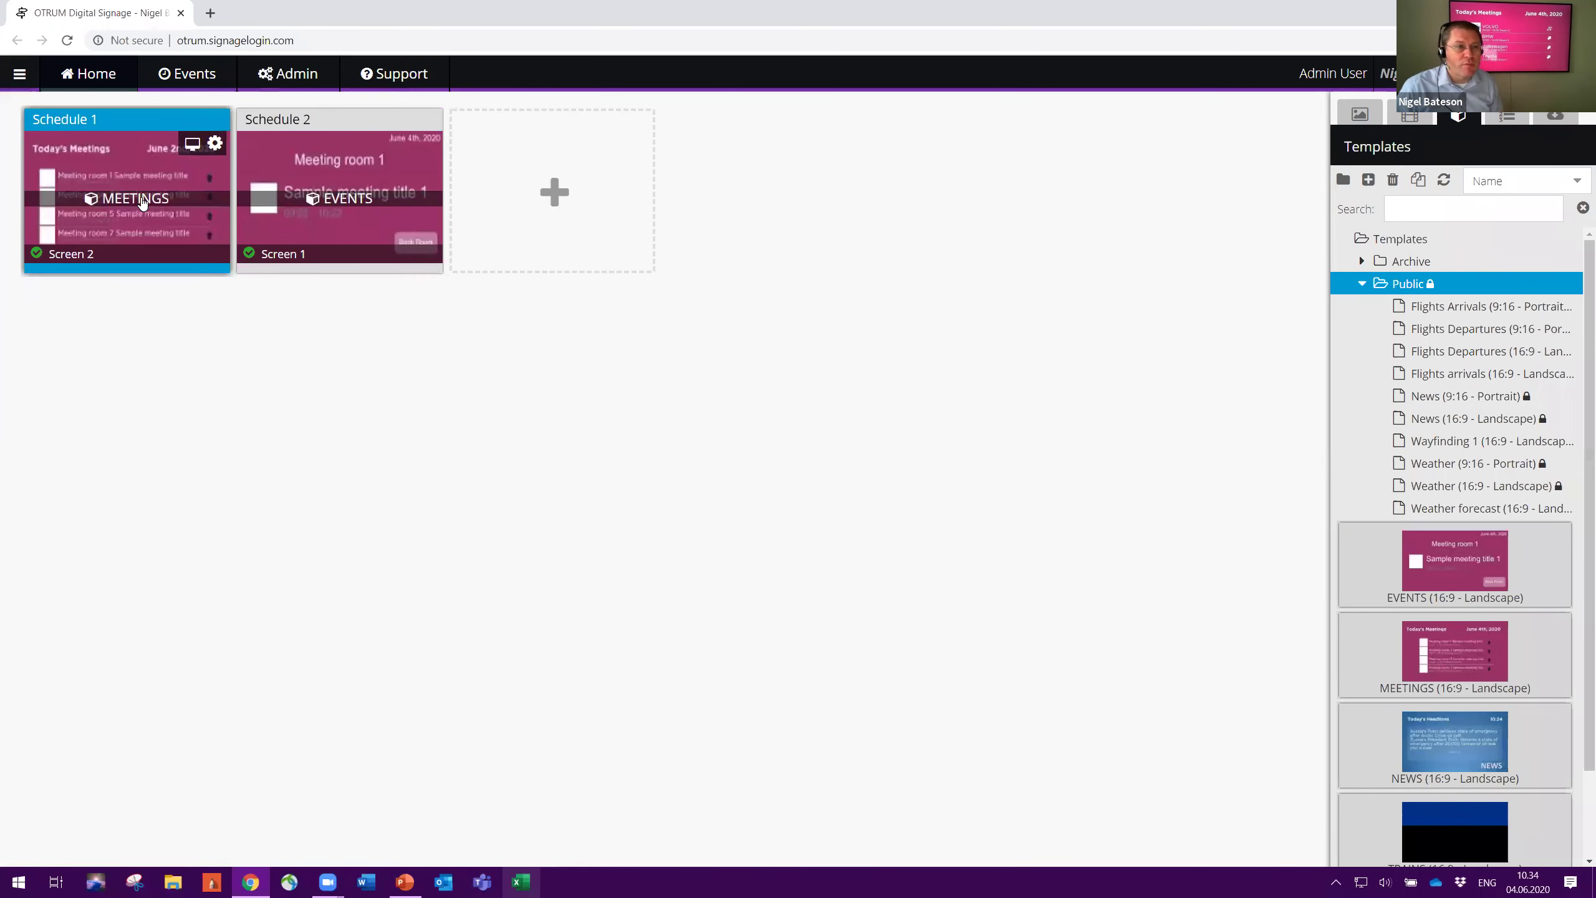
click(215, 144)
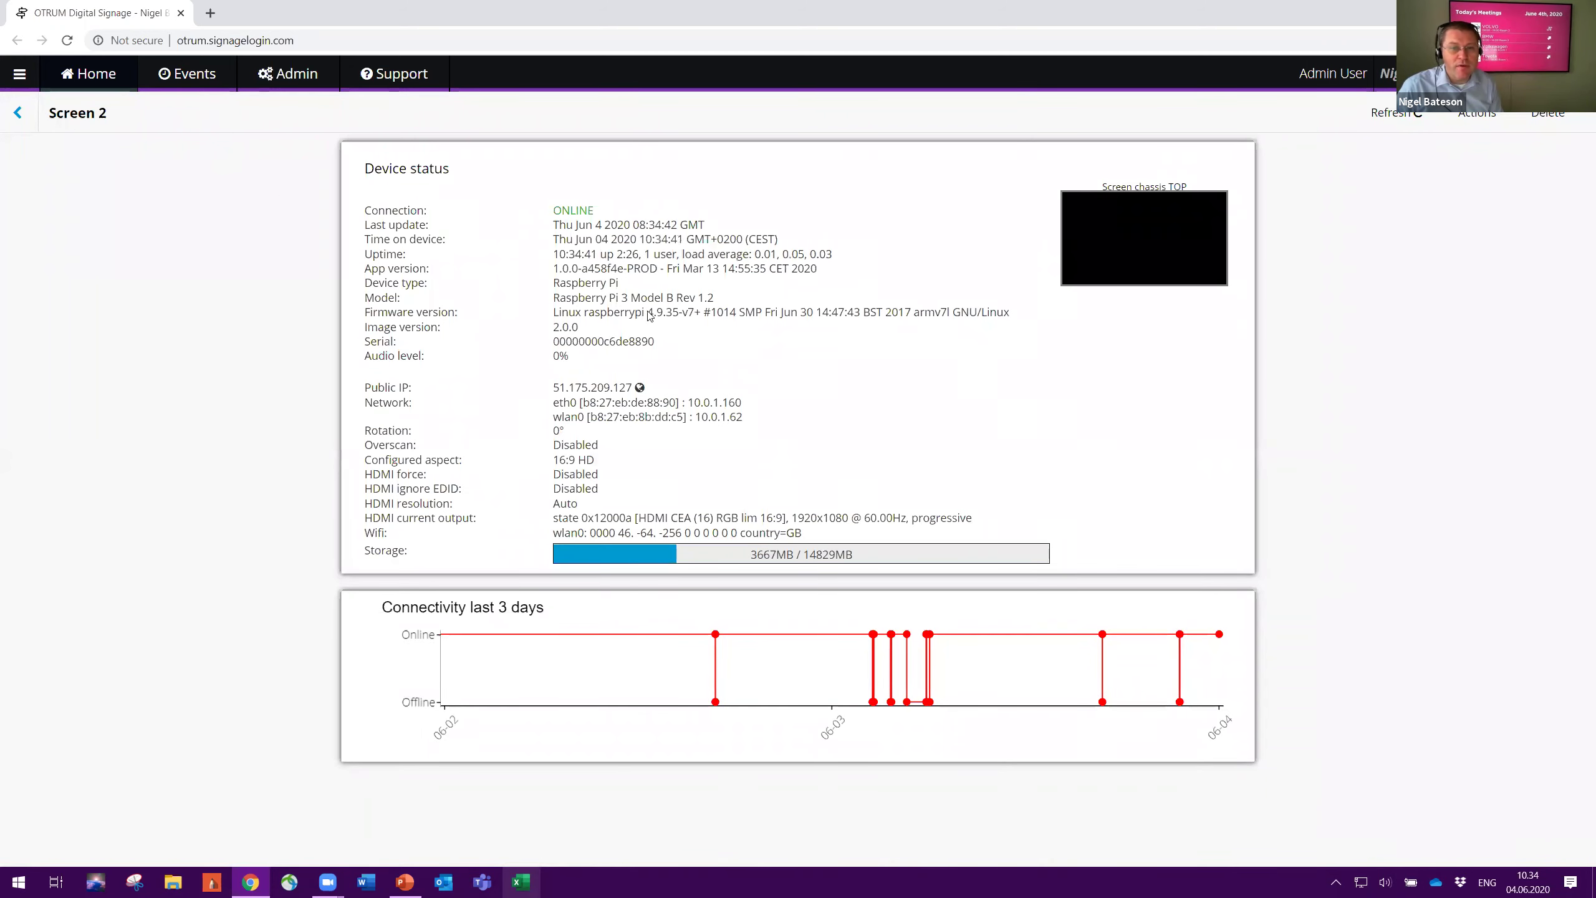
drag(631, 300, 612, 303)
click(706, 382)
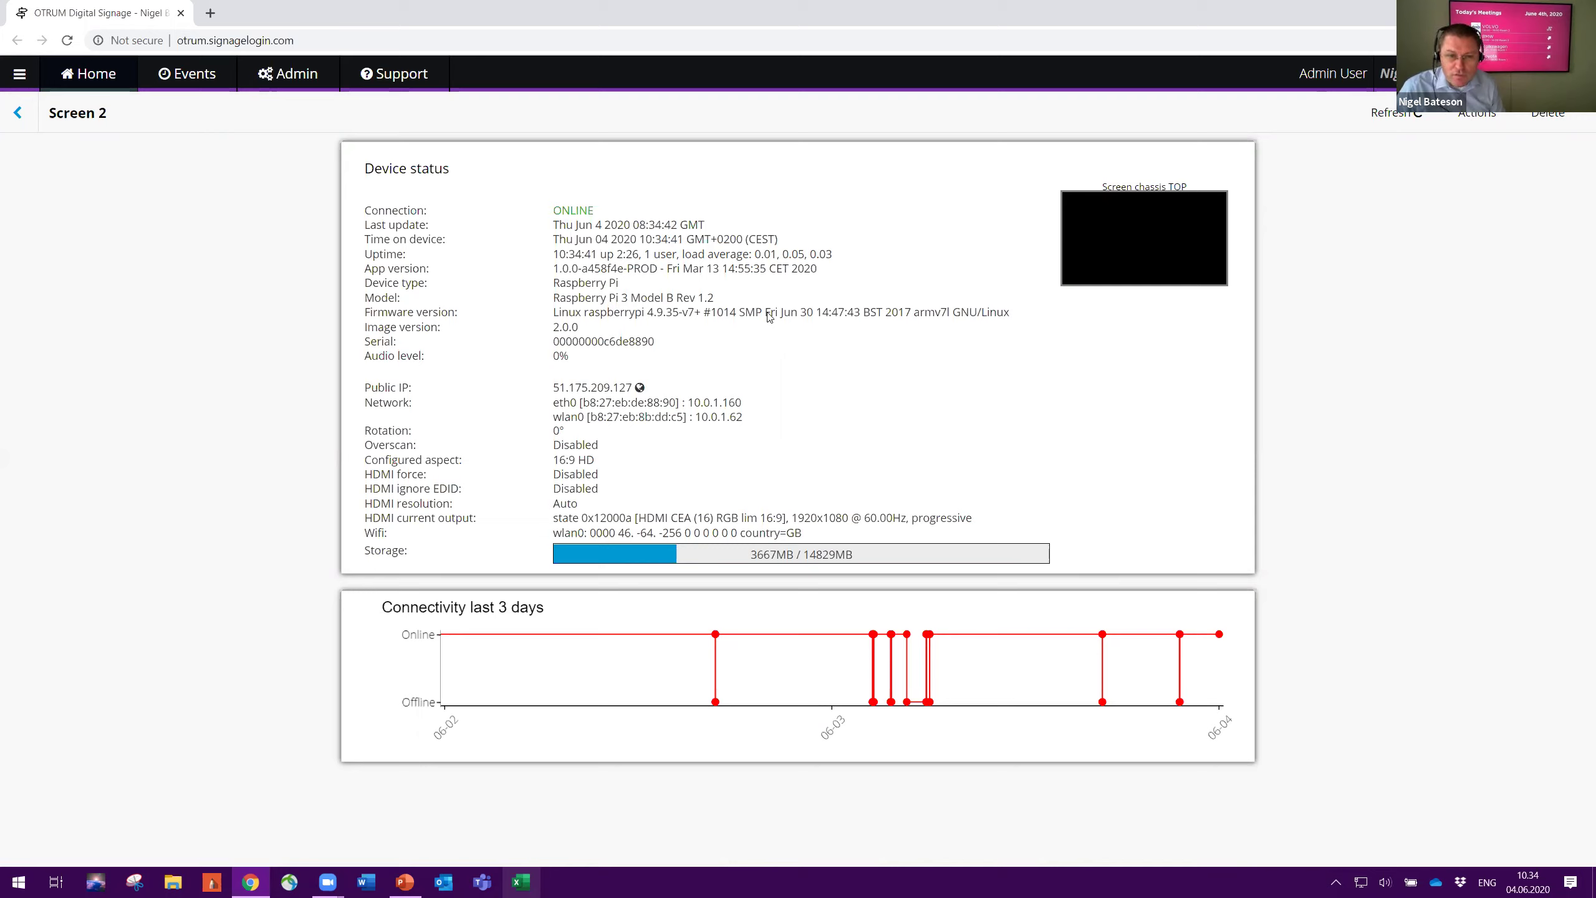
double_click(557, 328)
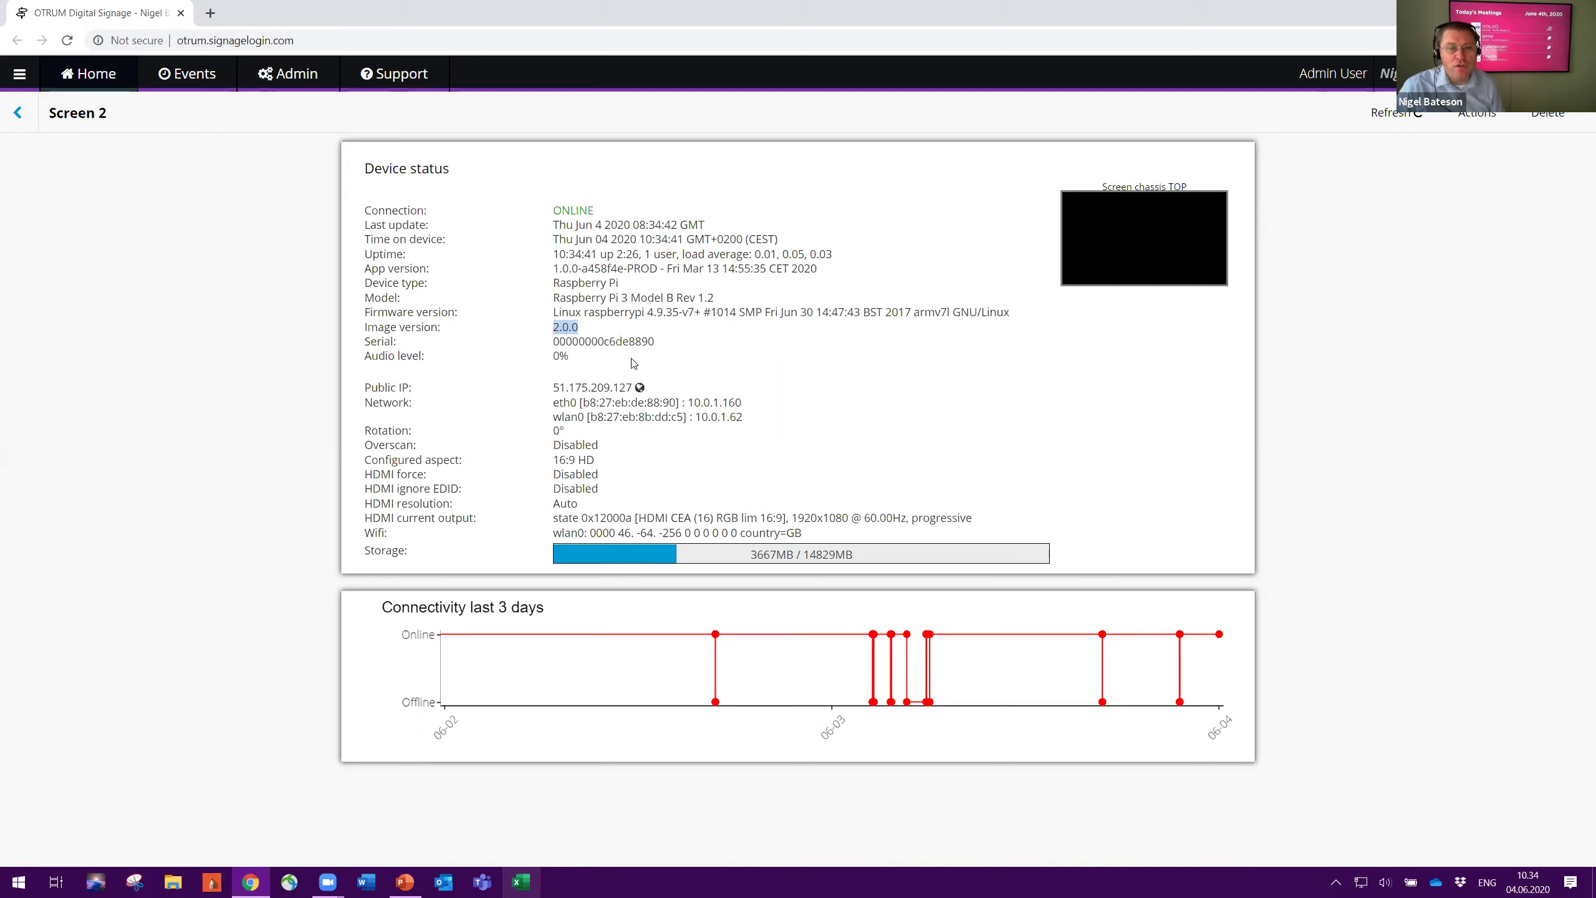
click(766, 357)
drag(761, 412, 683, 402)
click(837, 447)
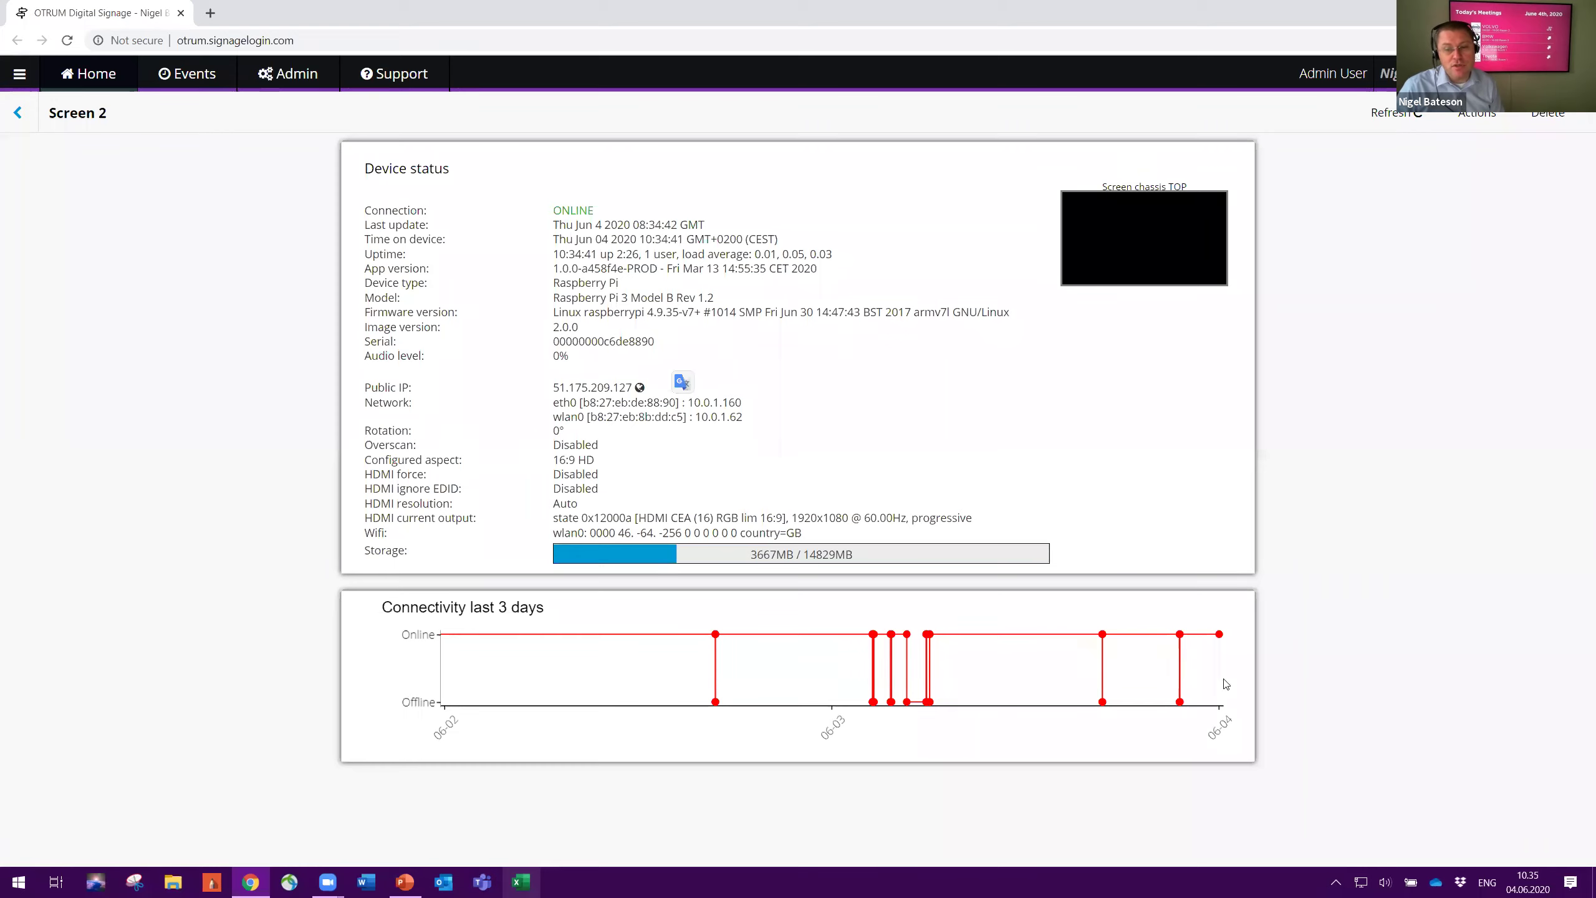
Inspect the online and offline points in Screen 2's connectivity graph for the last 3 days
mouse_move(925, 637)
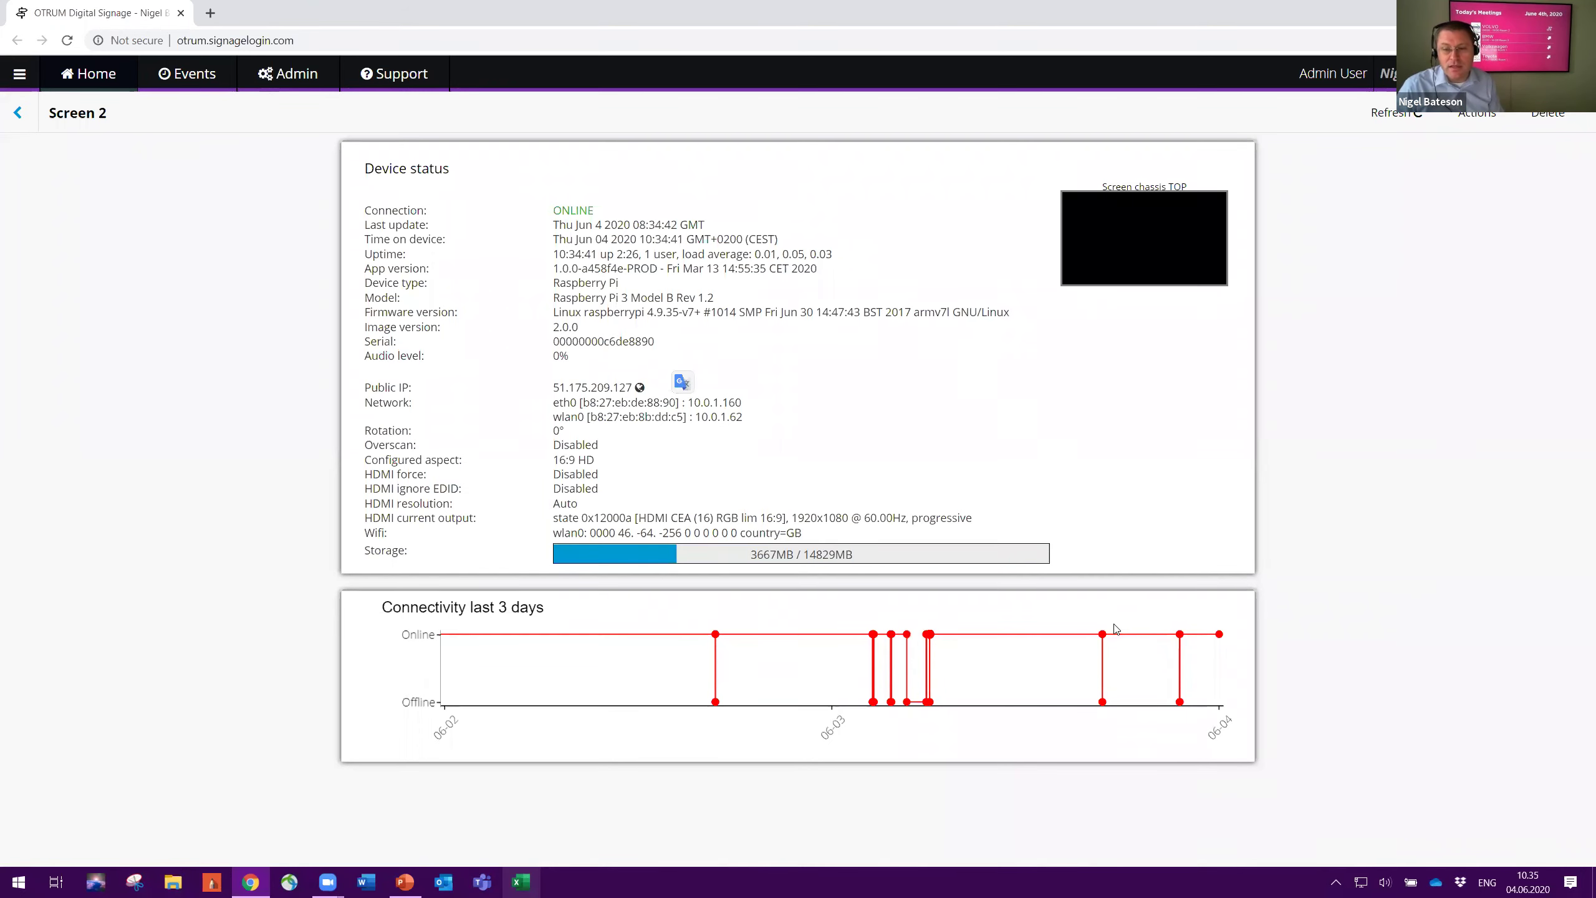
mouse_move(1103, 636)
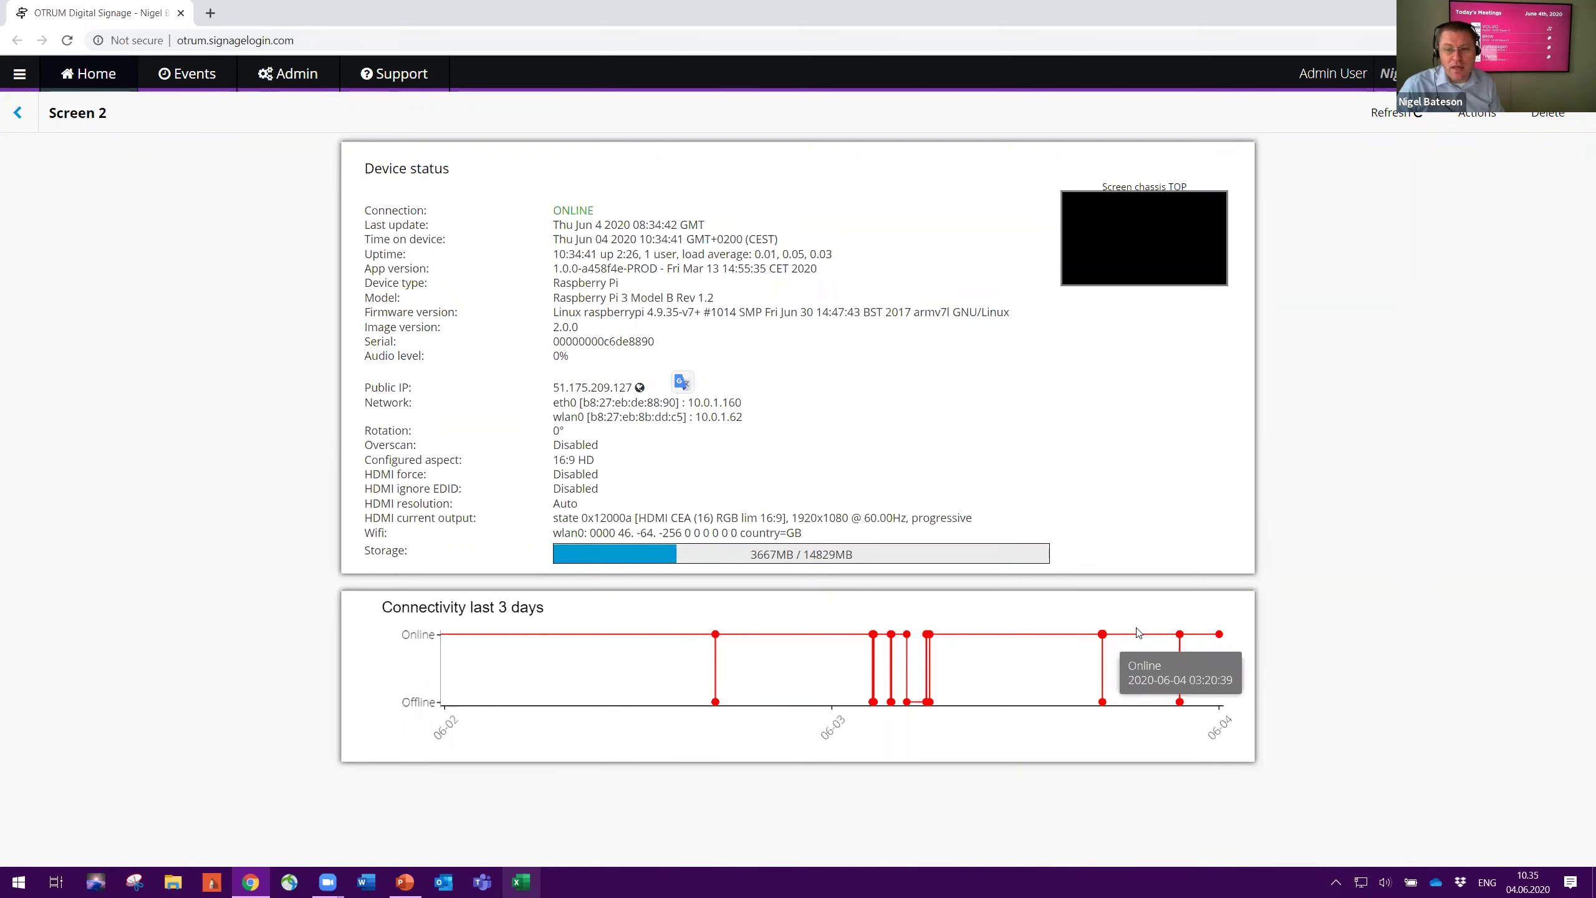
mouse_move(1180, 635)
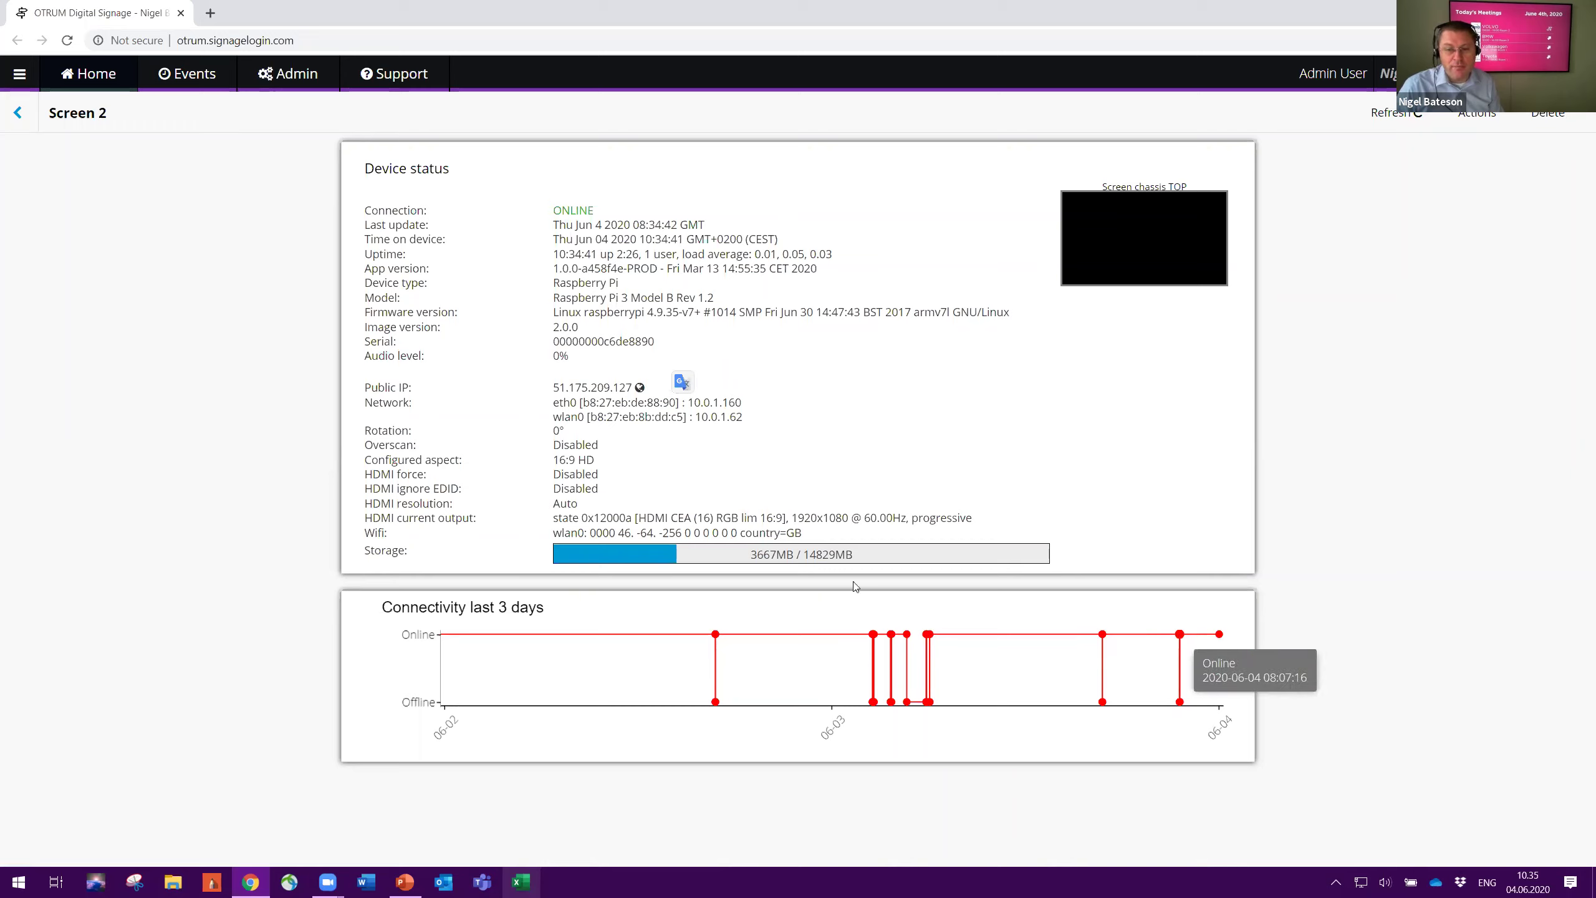
mouse_move(717, 636)
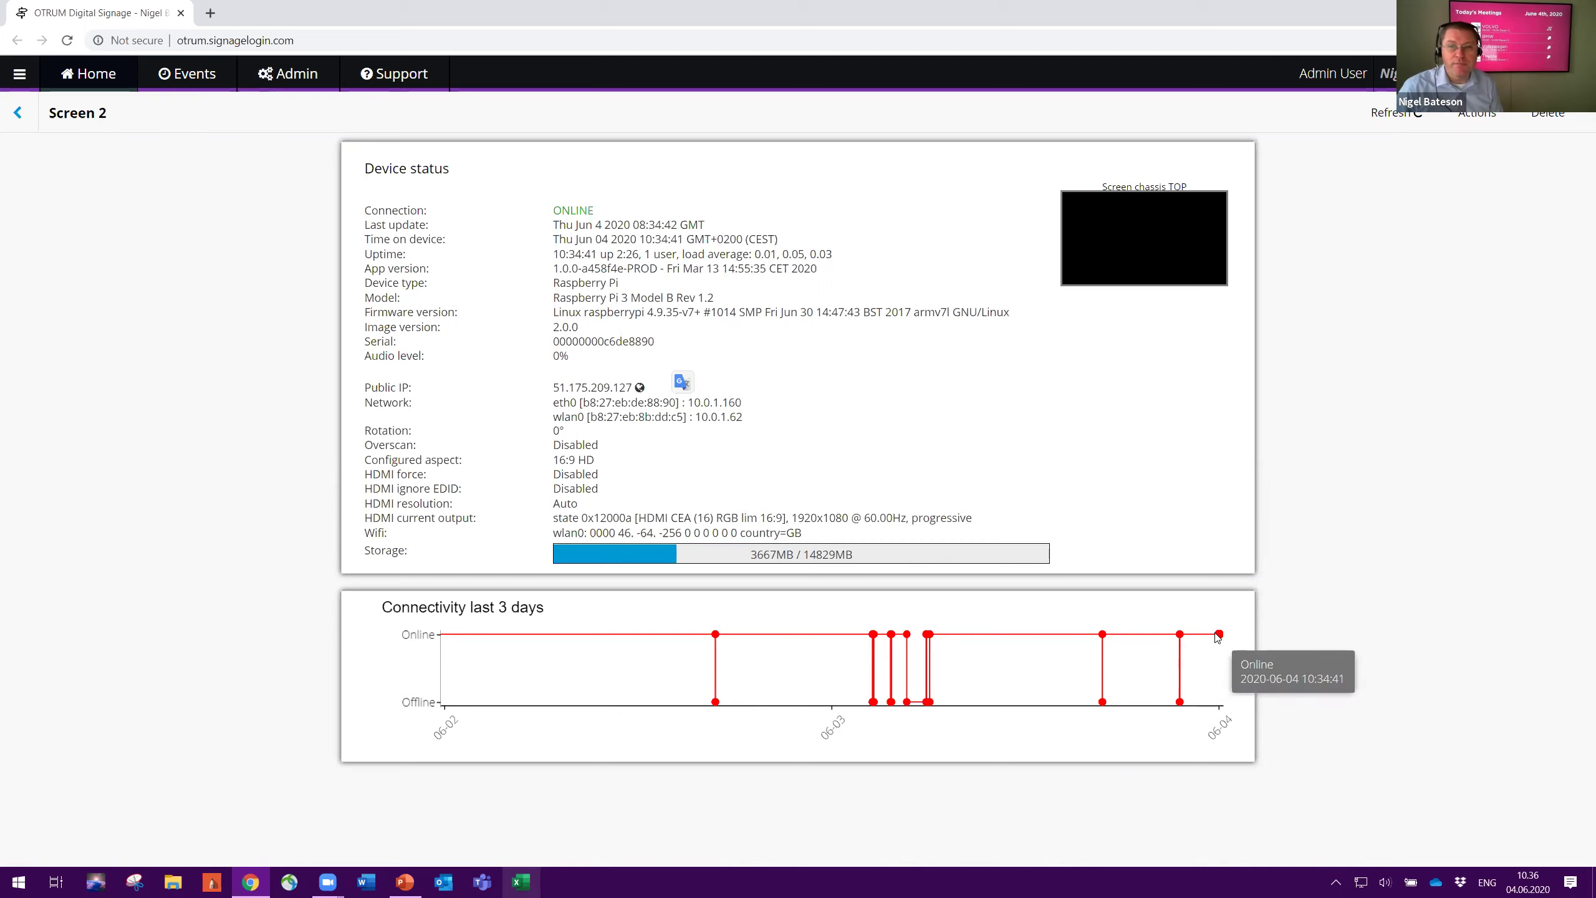
Open the device status page of Screen 1 from Schedule 2 and examine its model and connectivity history
click(31, 111)
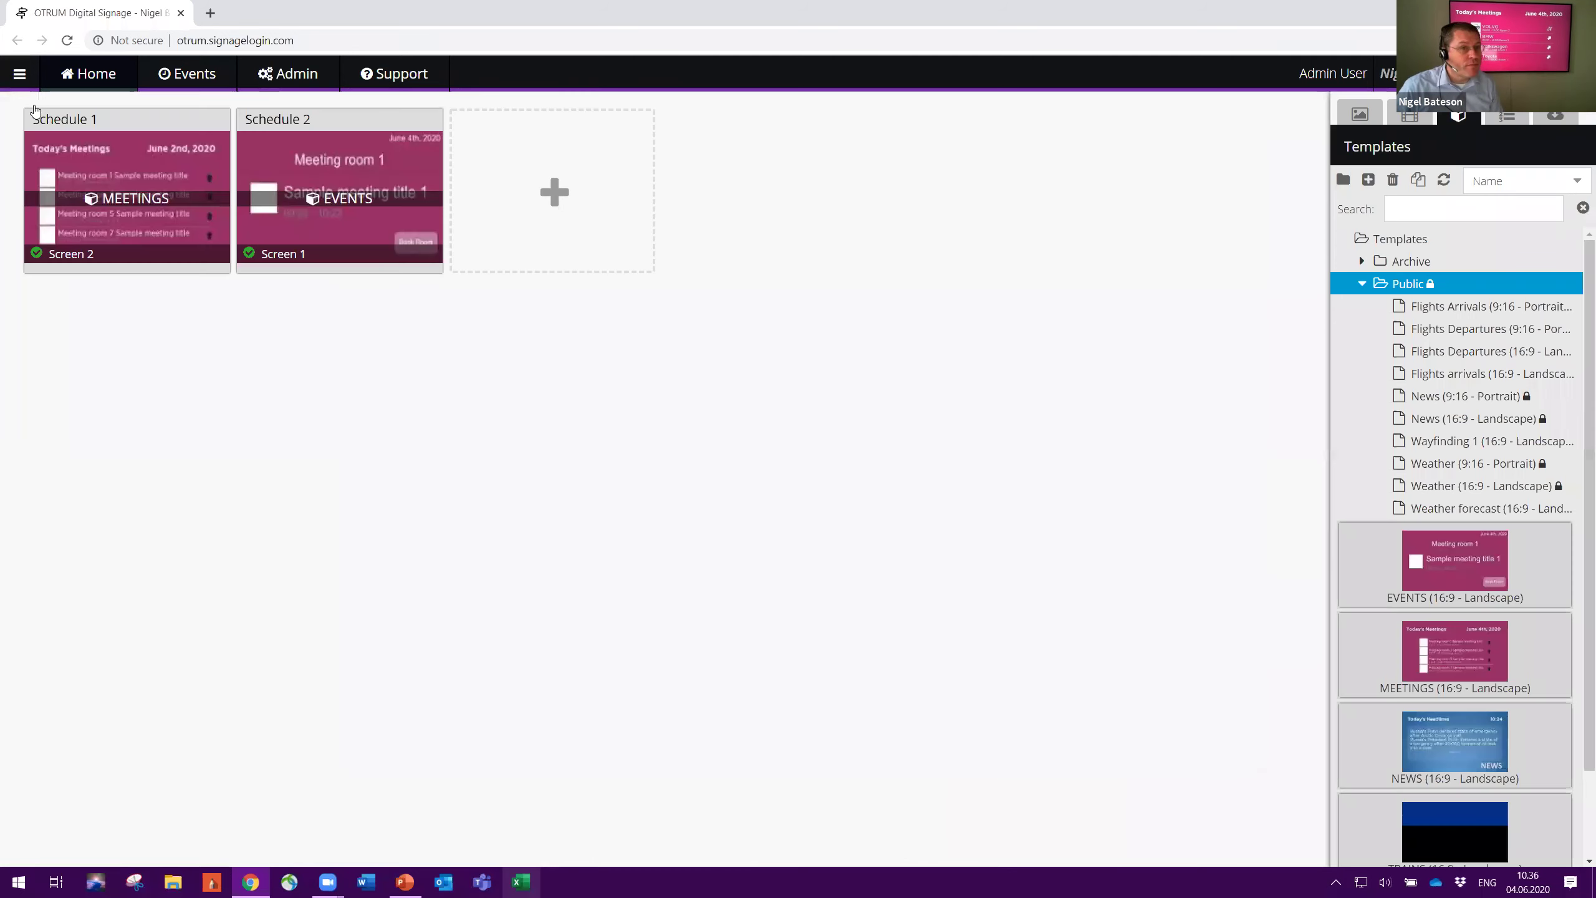
click(429, 151)
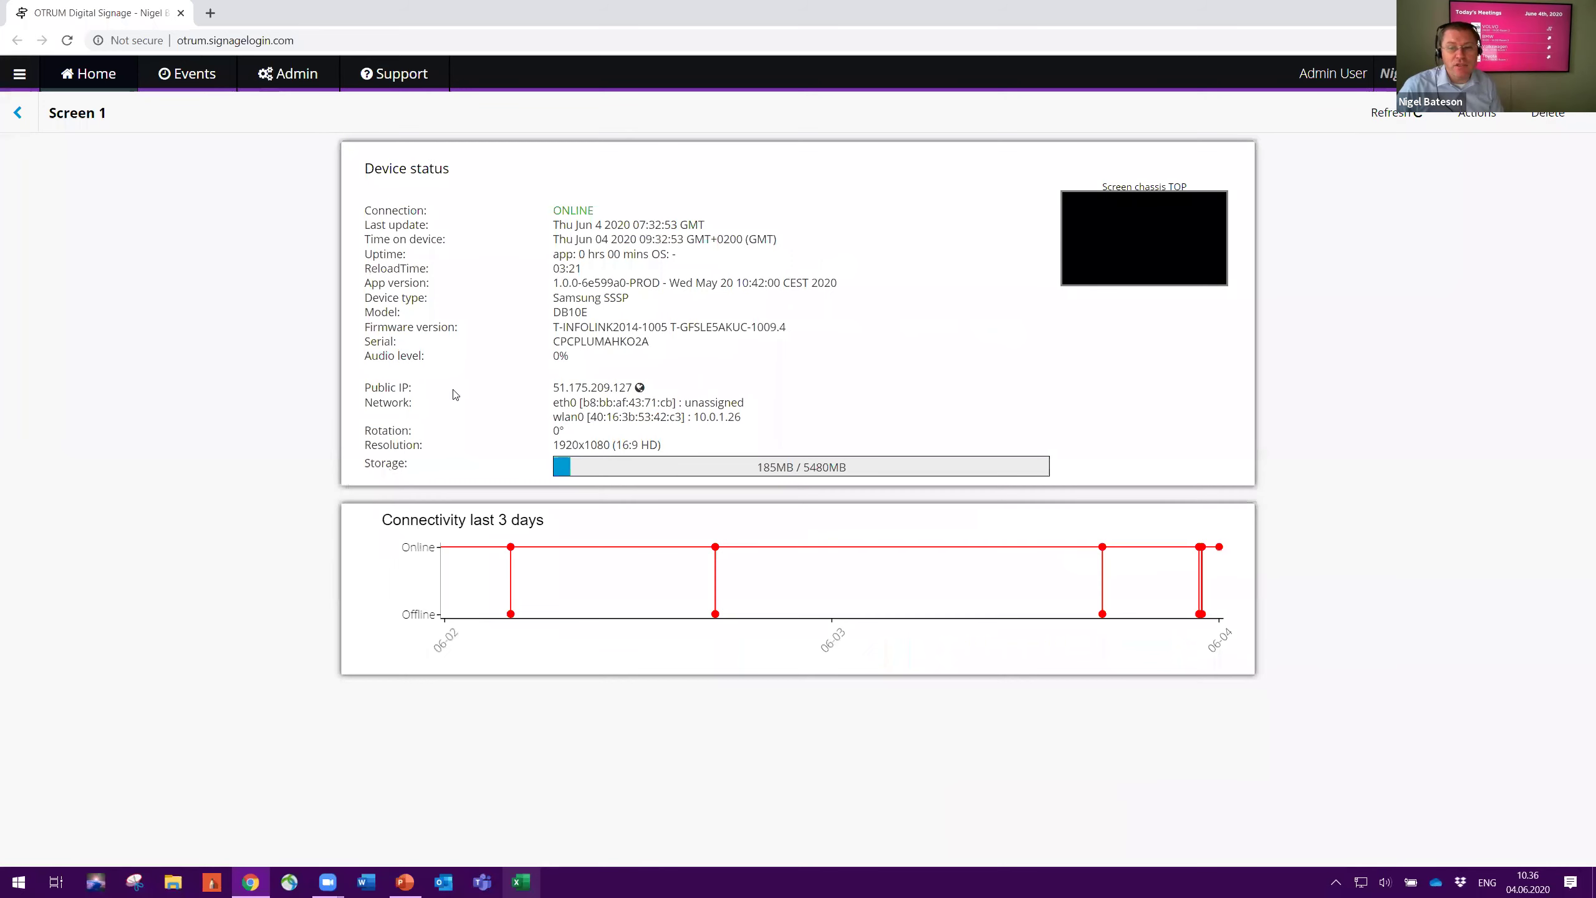
triple_click(574, 311)
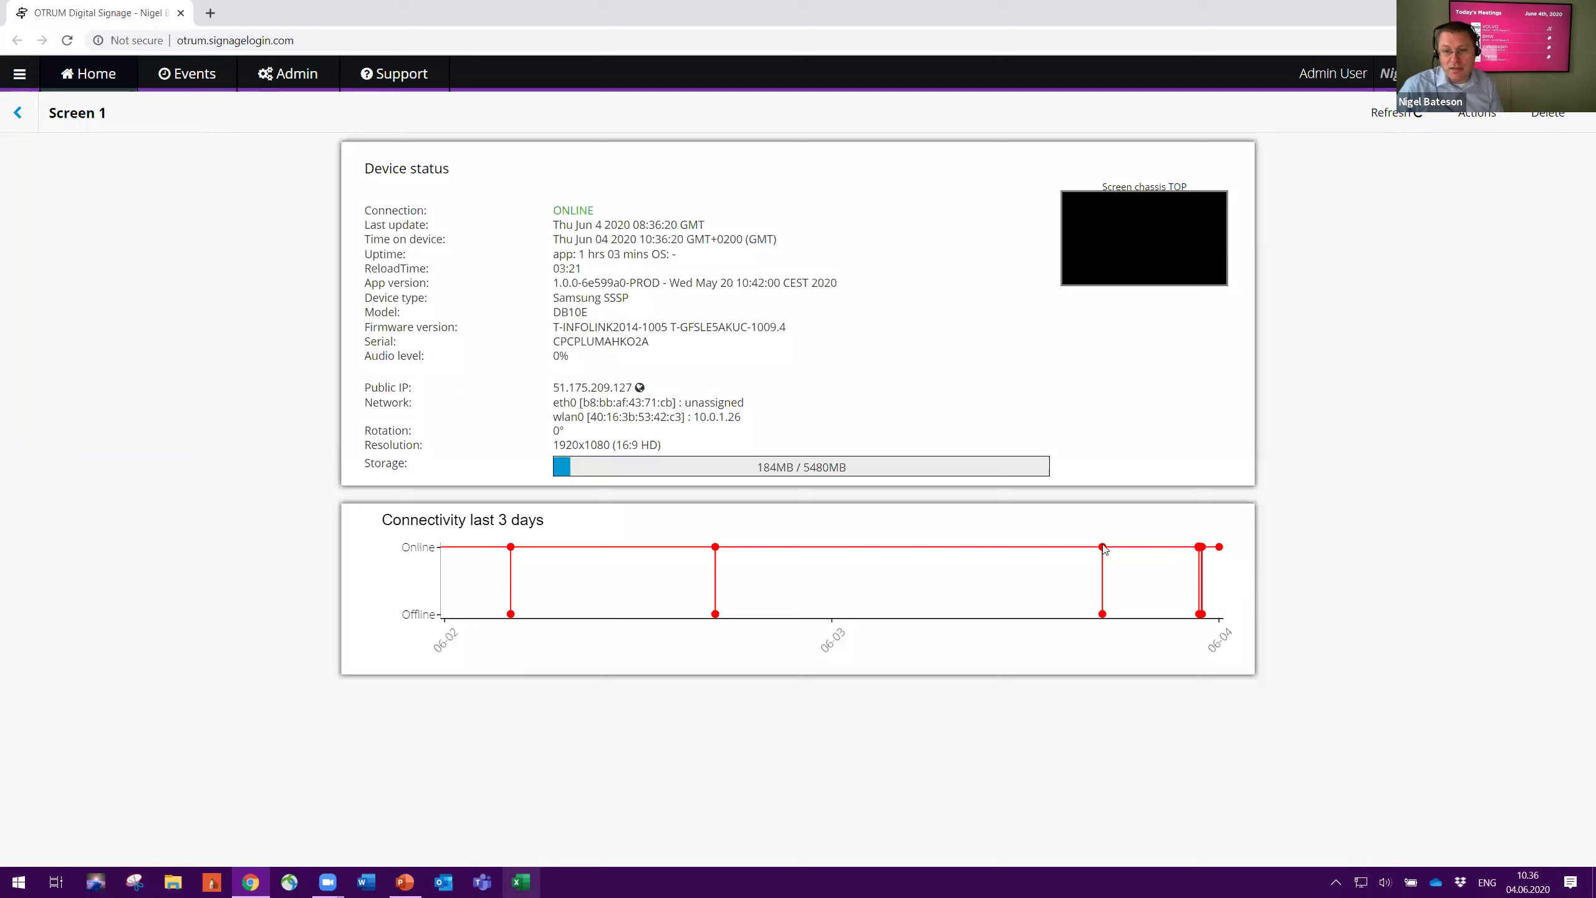
mouse_move(1105, 550)
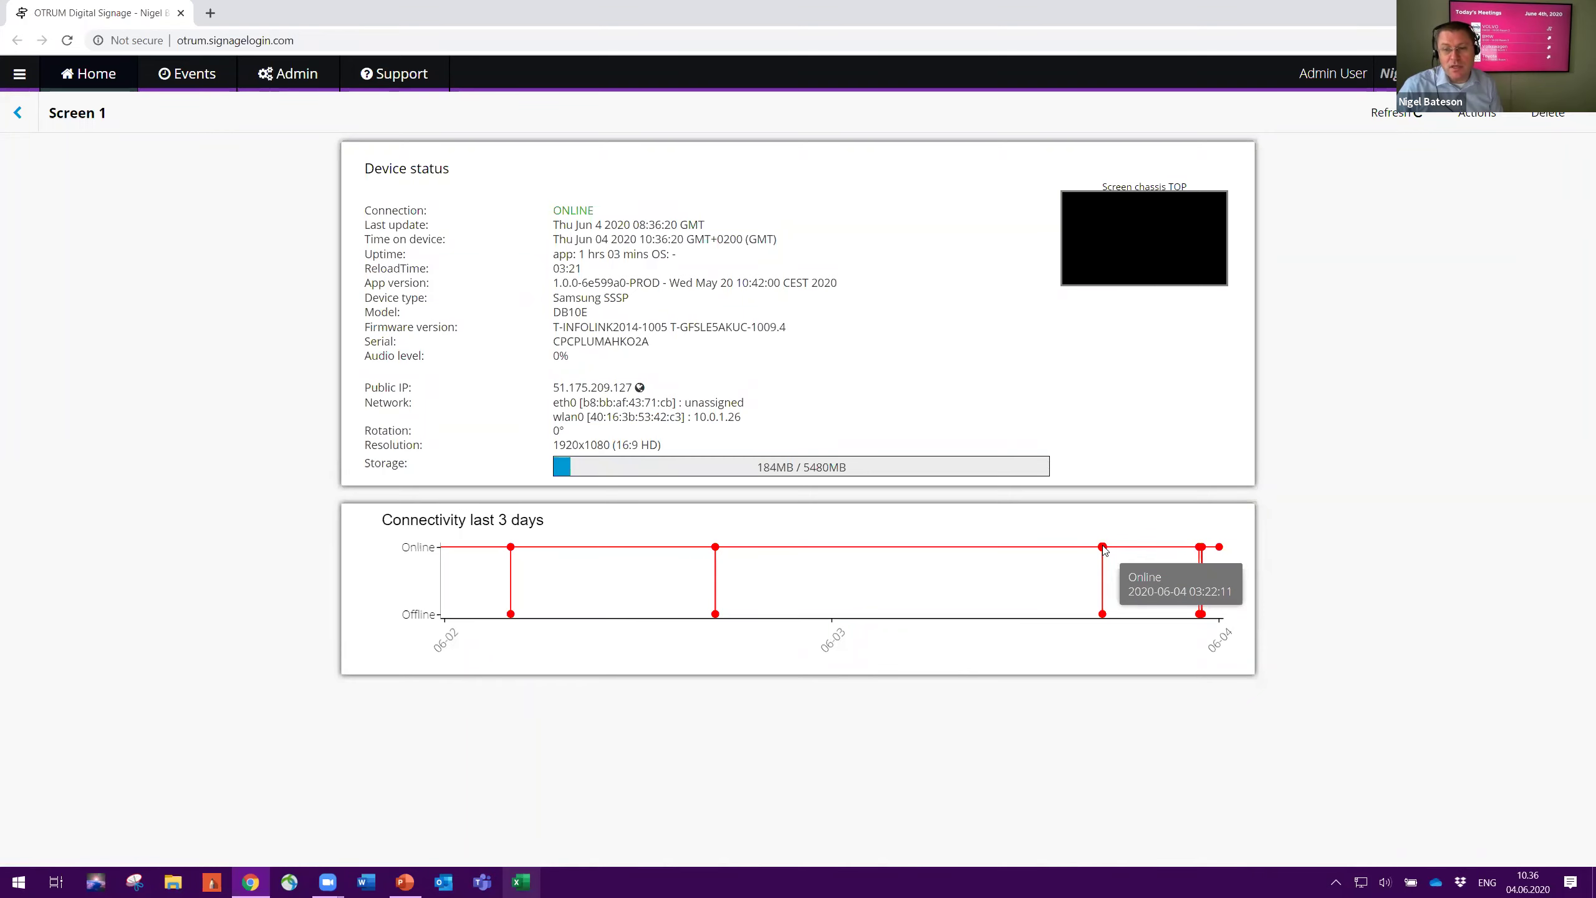
mouse_move(724, 552)
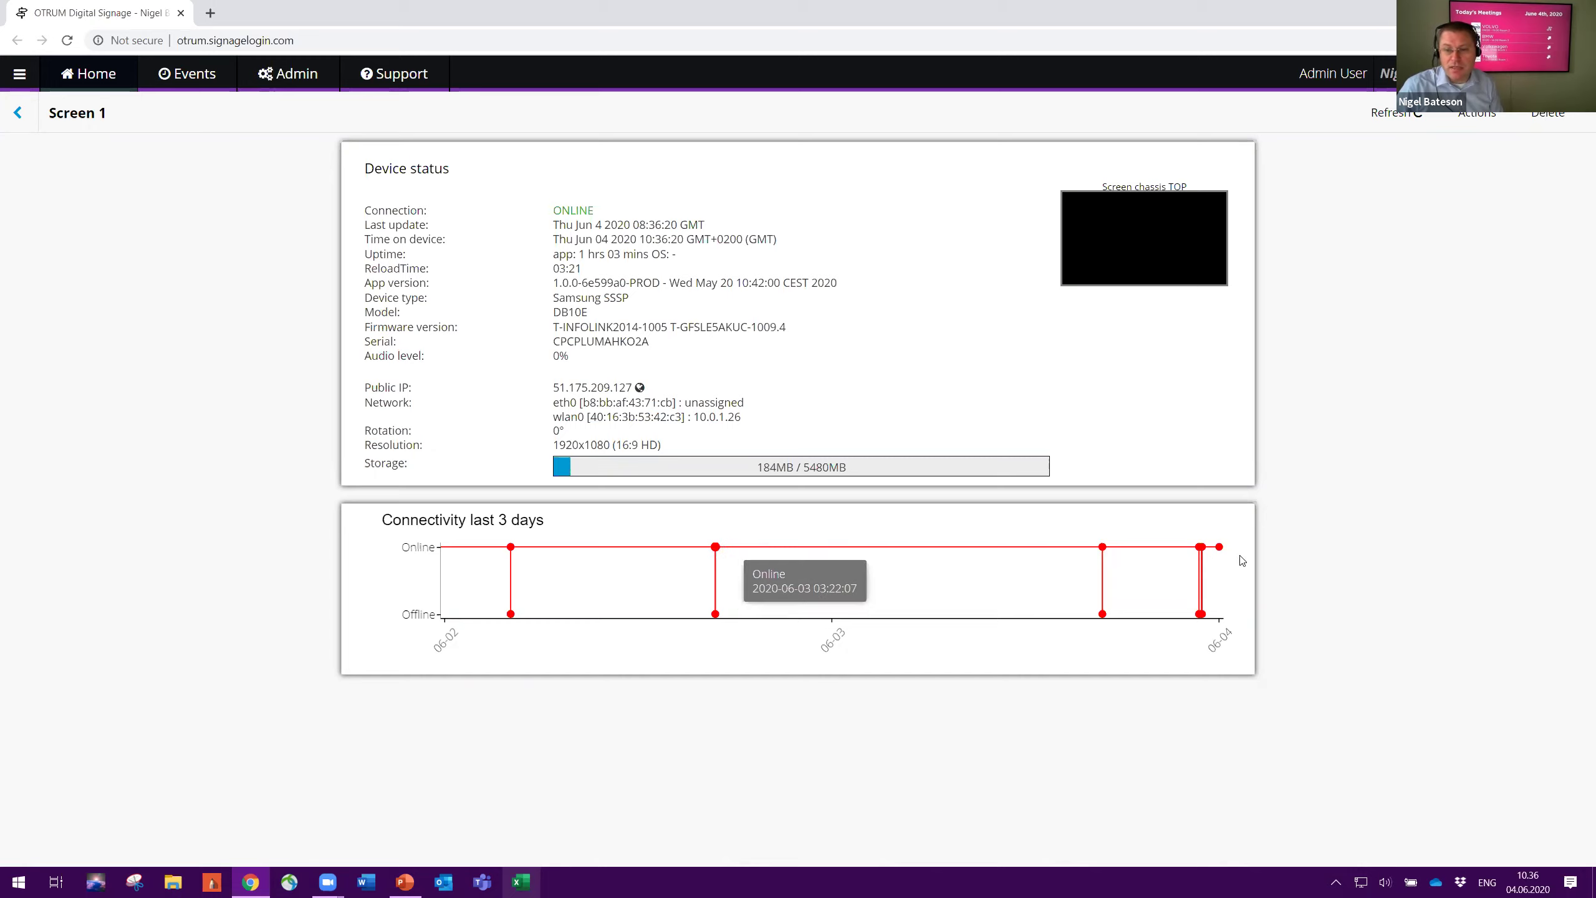
mouse_move(1194, 551)
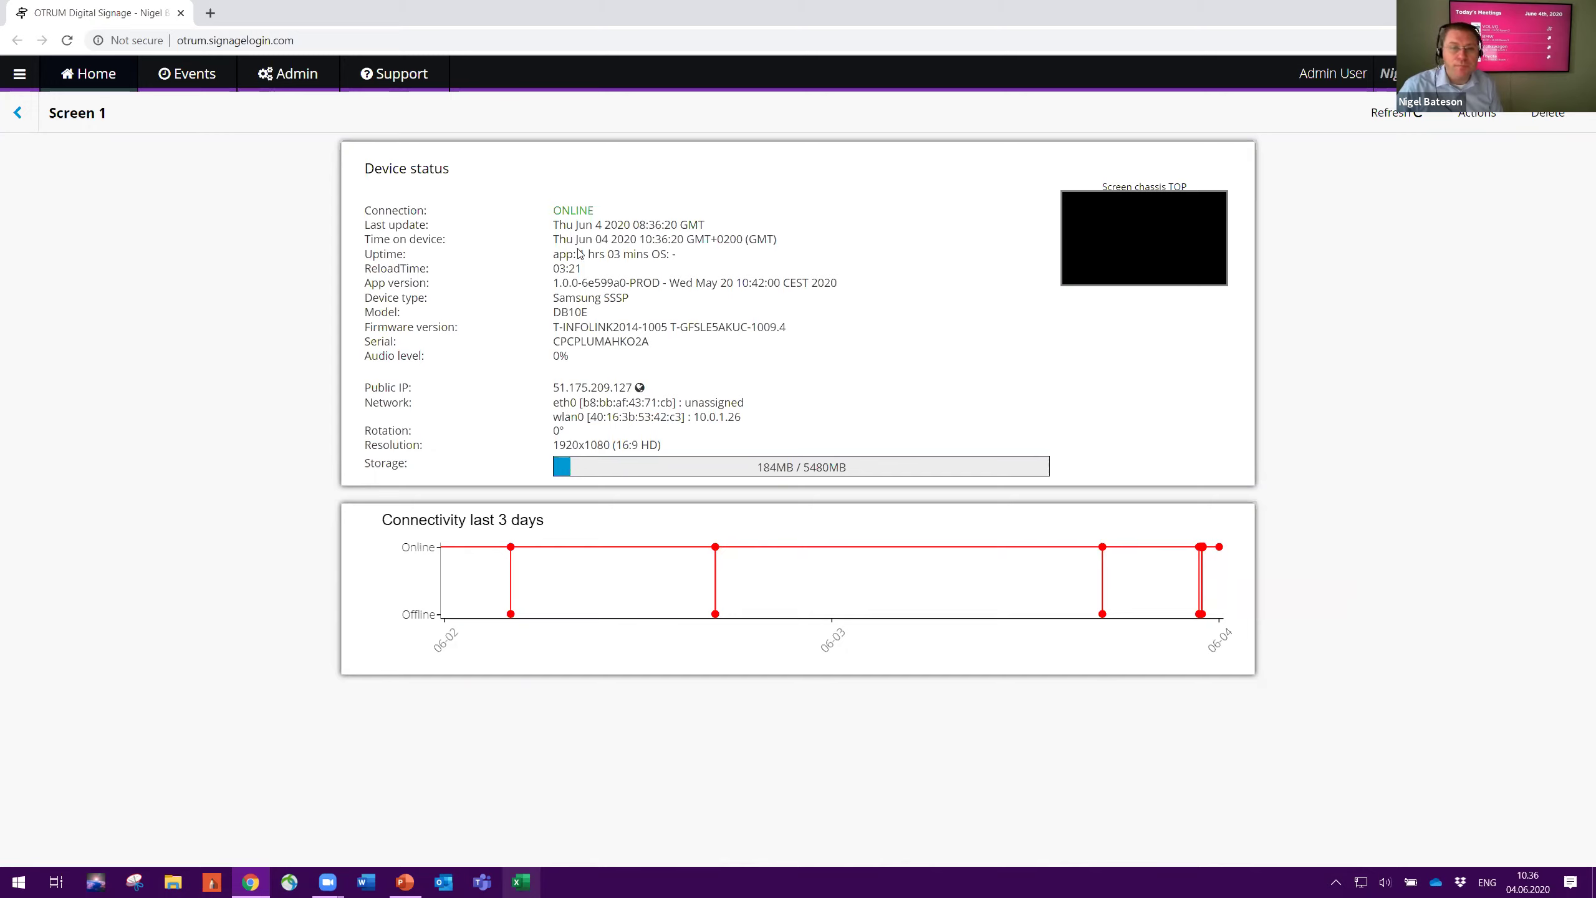
Return to the schedules overview and collapse the Public templates folder
click(18, 113)
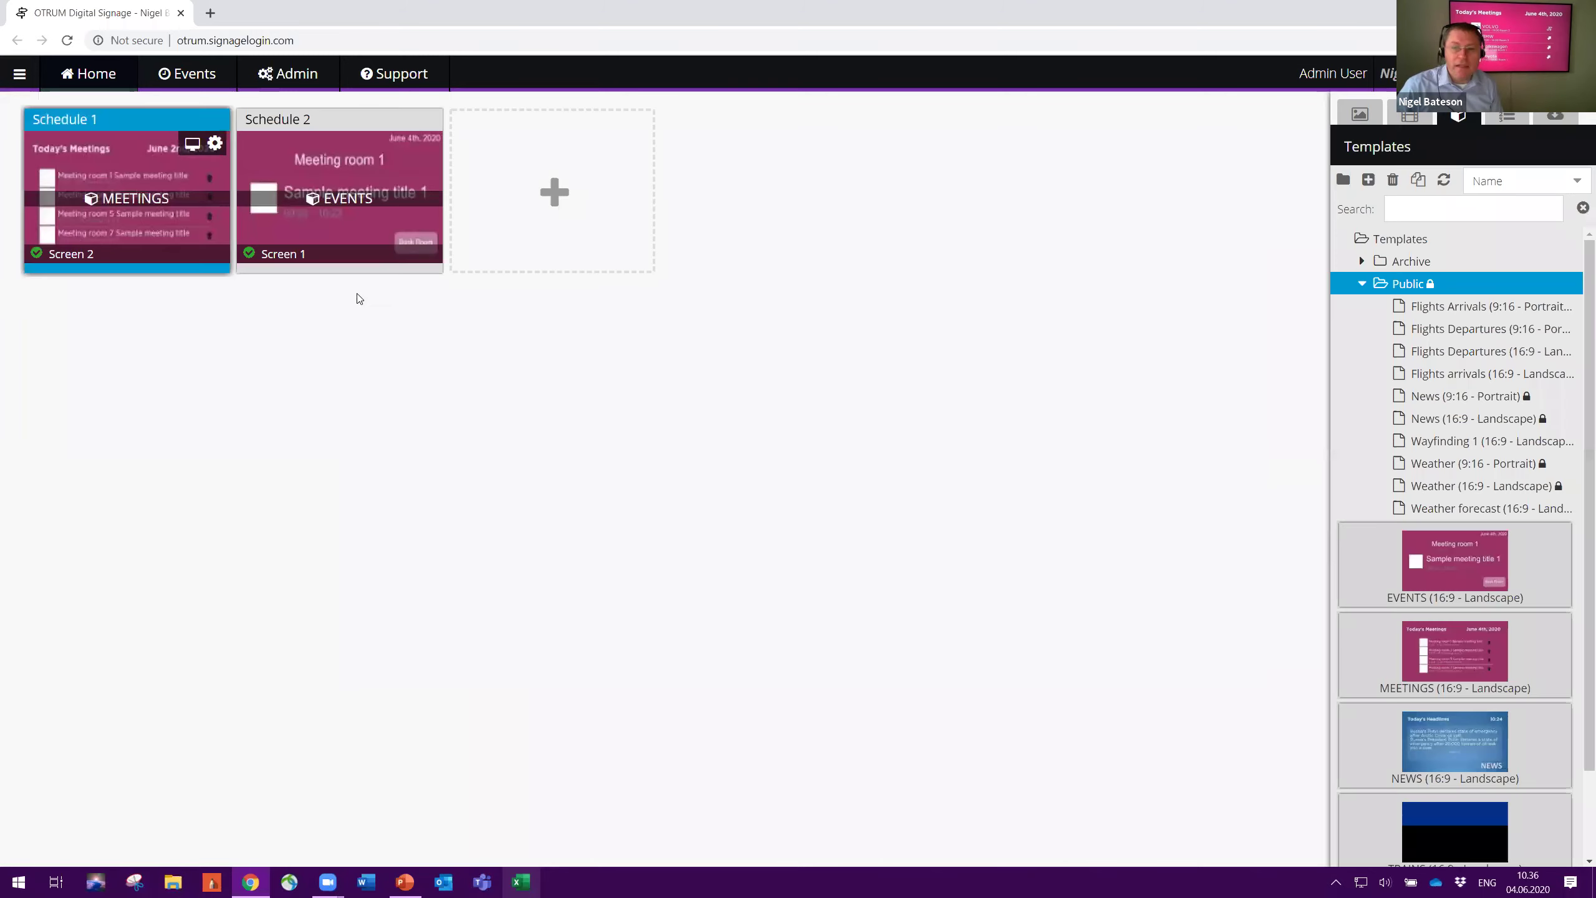
click(1362, 285)
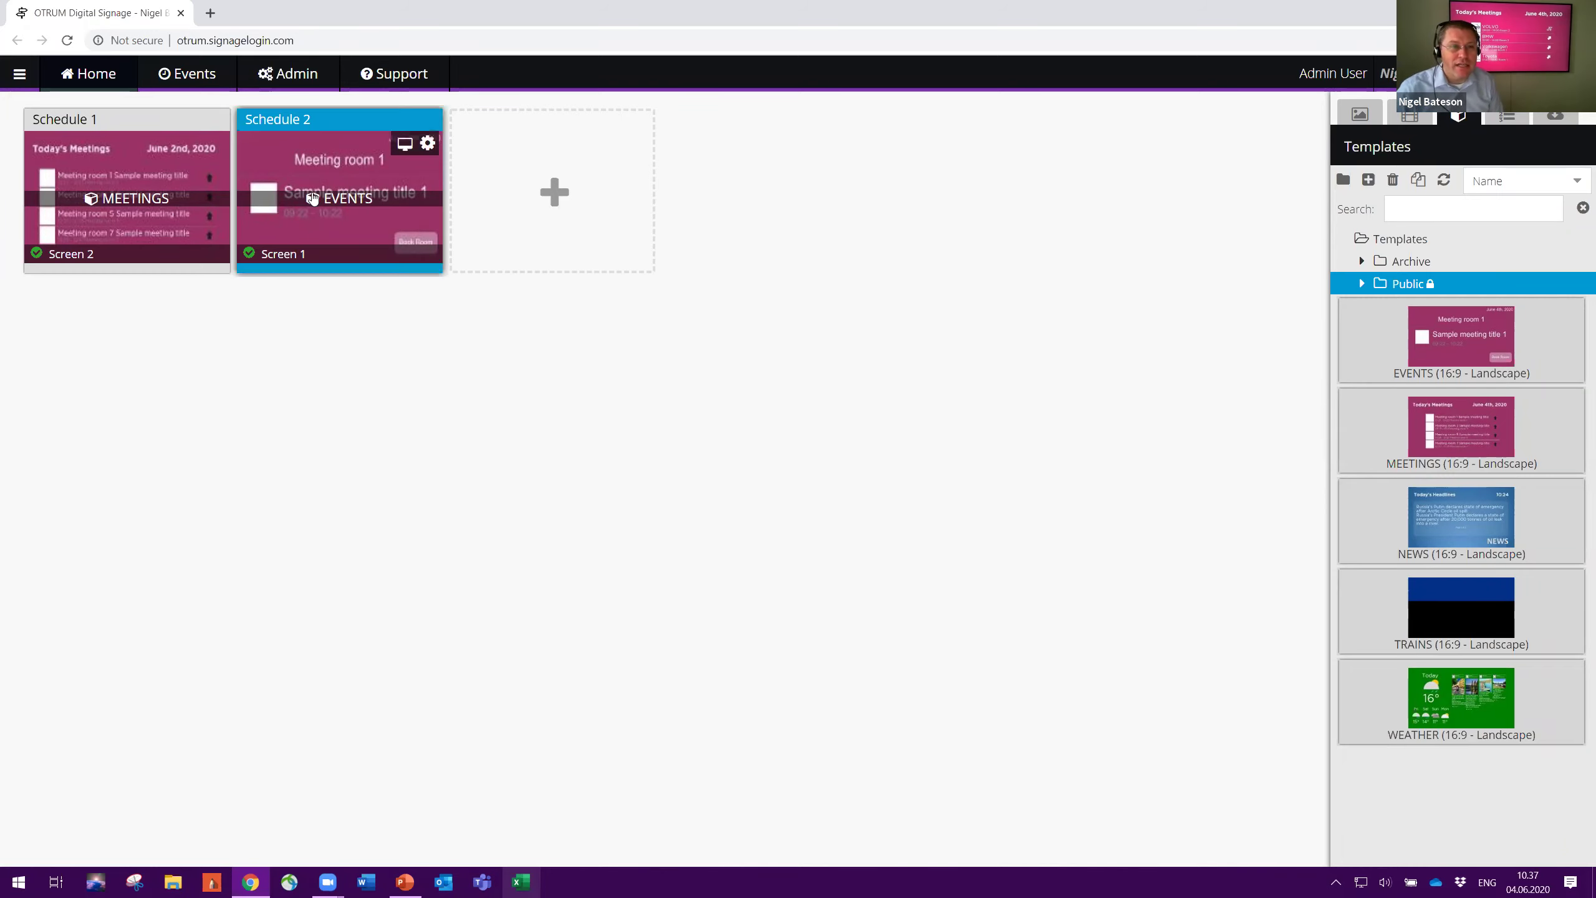
Open the online Support Center and bring up the "Working with templates" tutorial
click(414, 86)
click(506, 228)
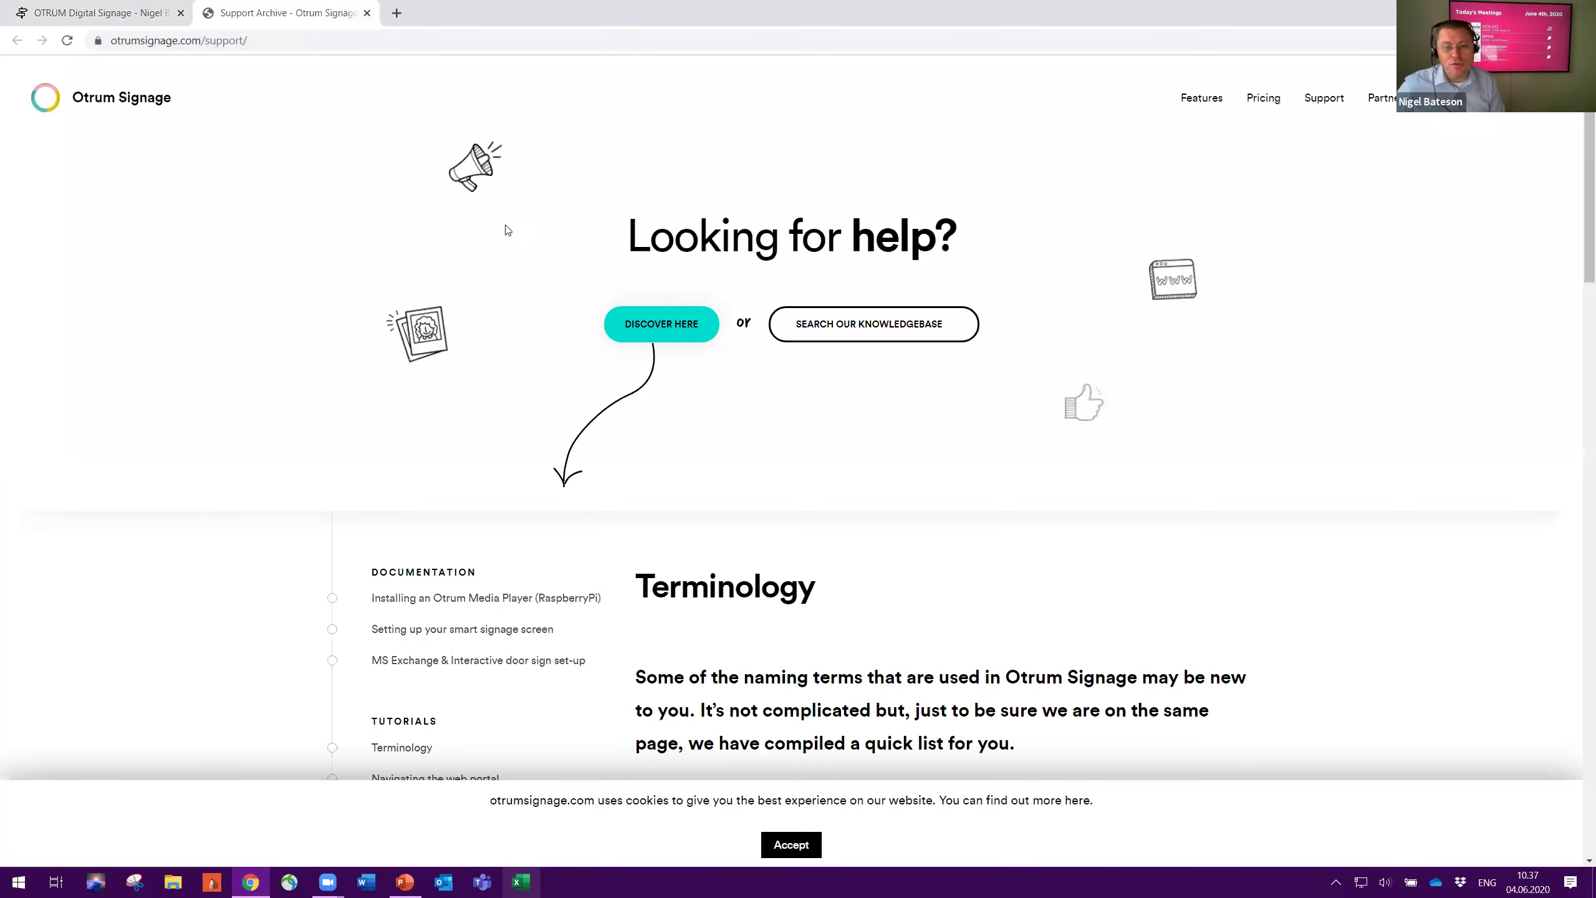
scroll(503, 252, down, 5)
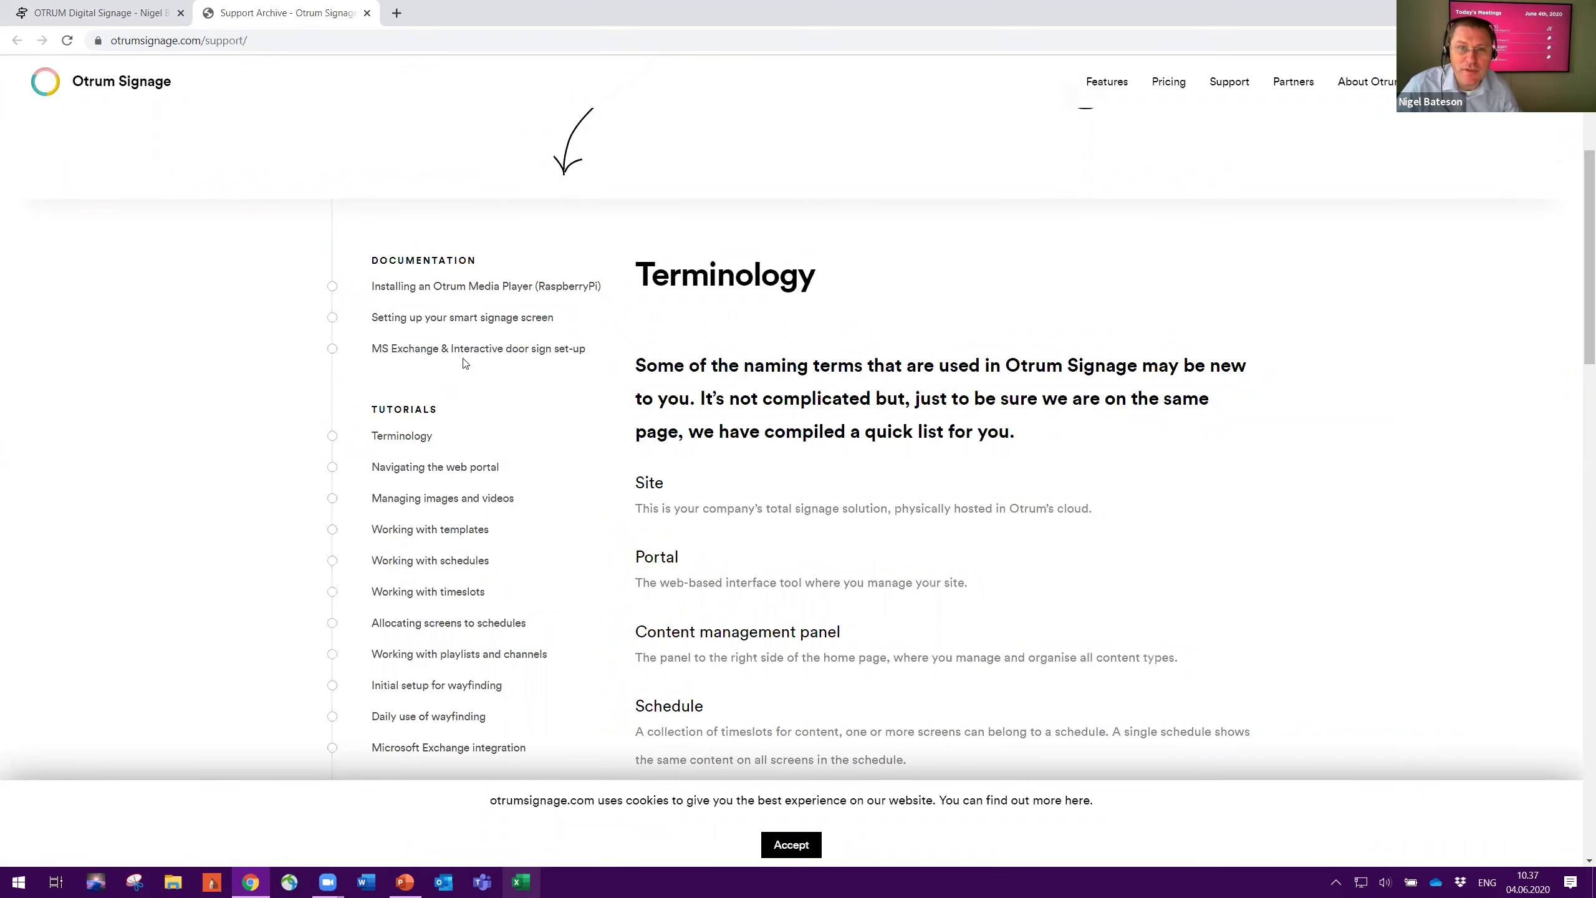
scroll(481, 442, down, 1)
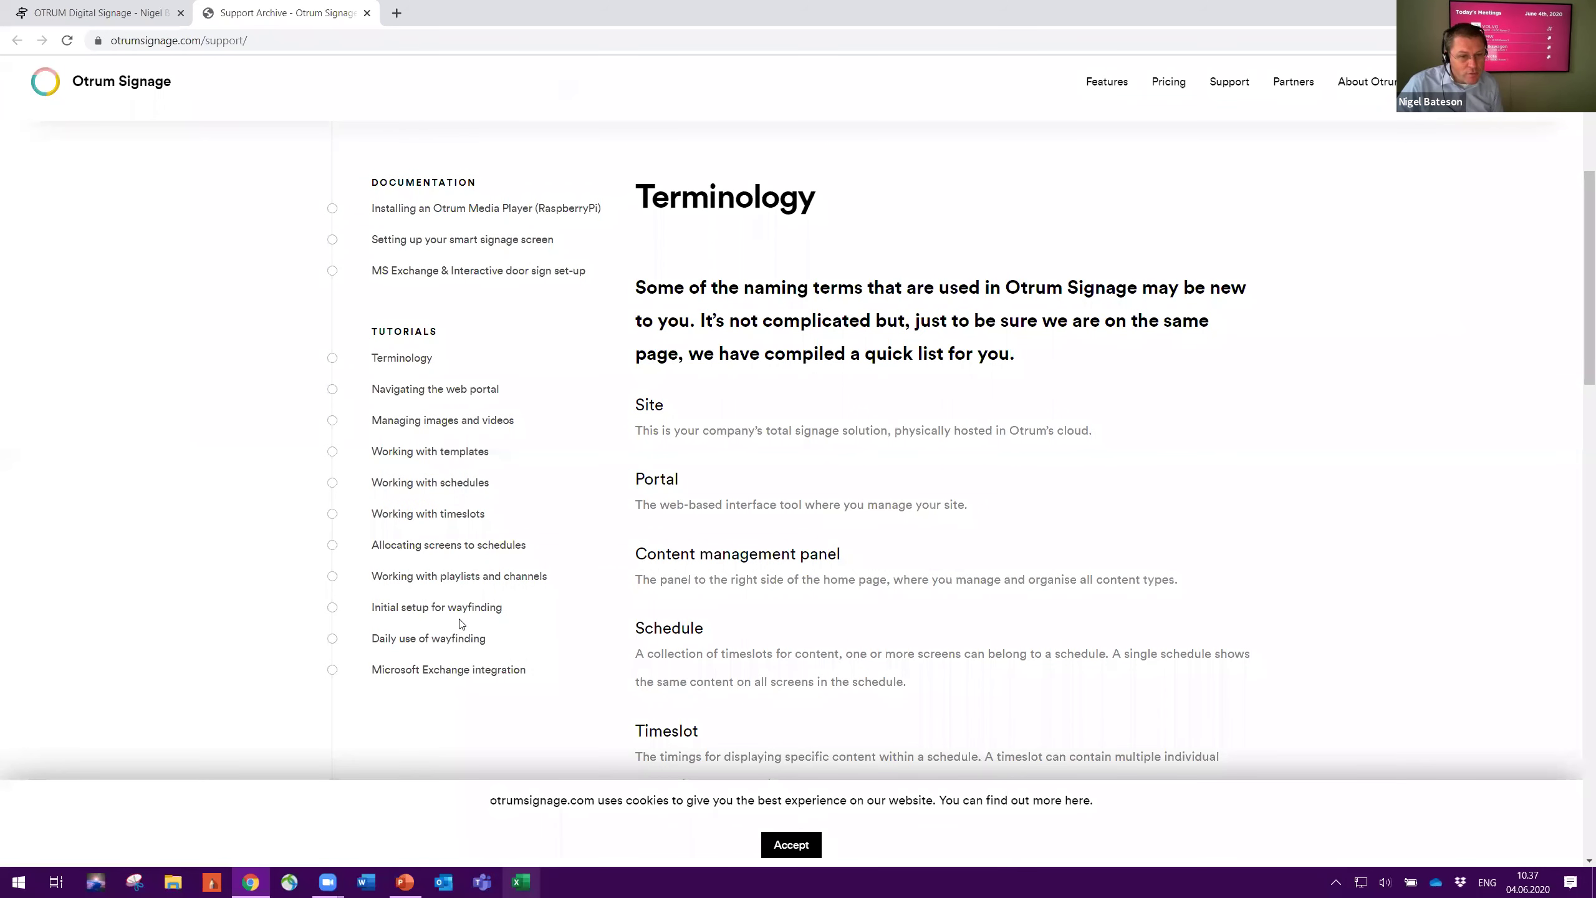
click(465, 459)
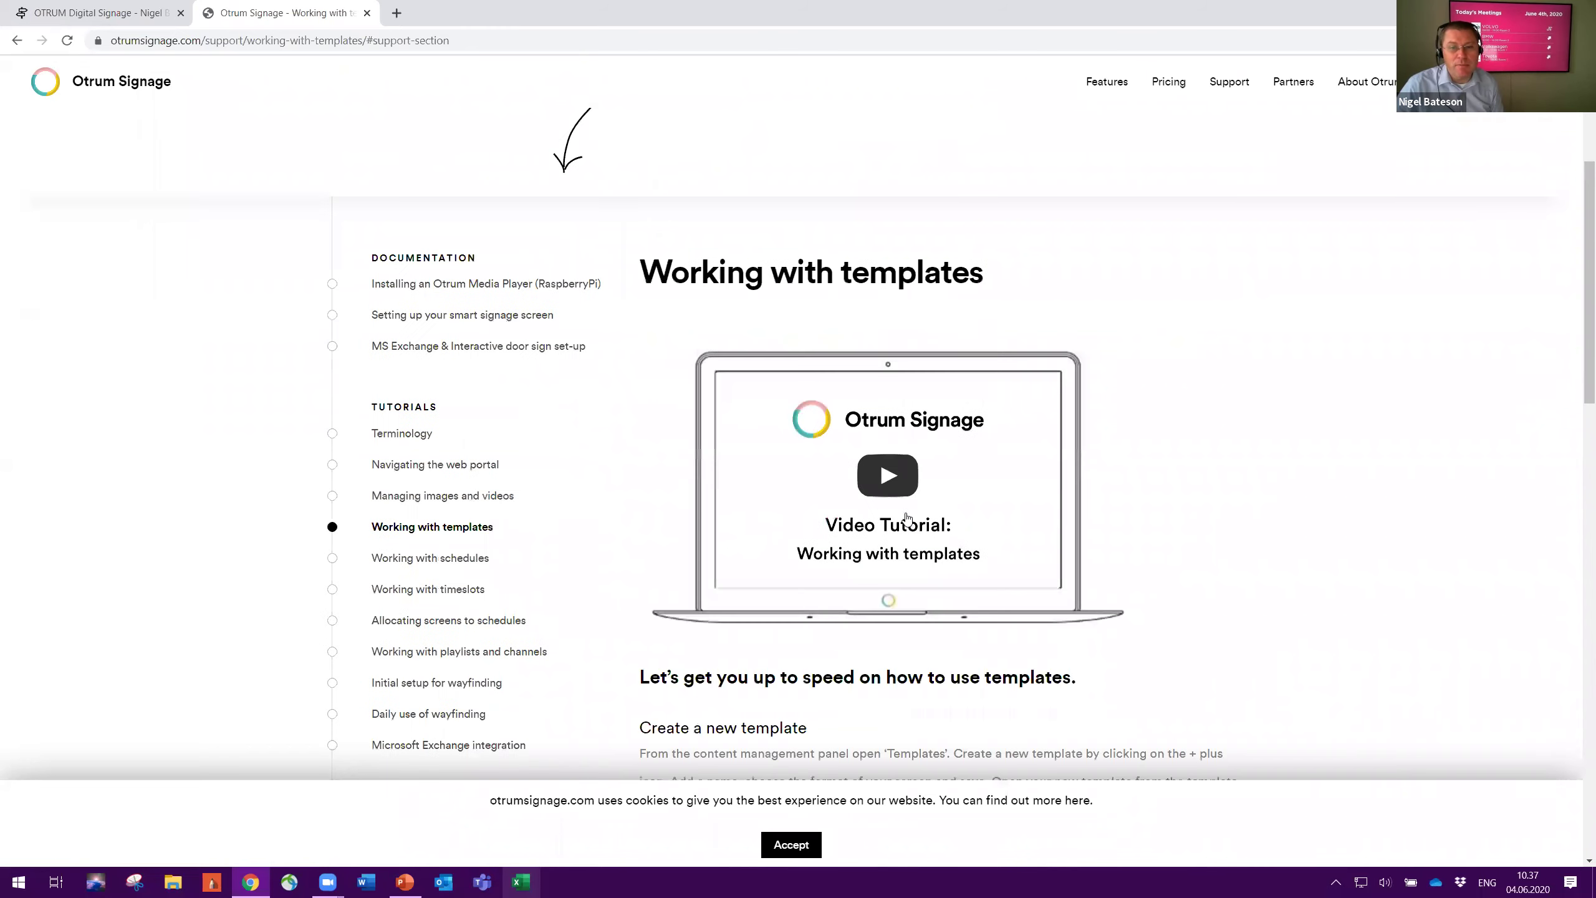
Play the "Working with templates" video on YouTube from about 1:22, pause it, and return to the signage portal's home page
click(905, 475)
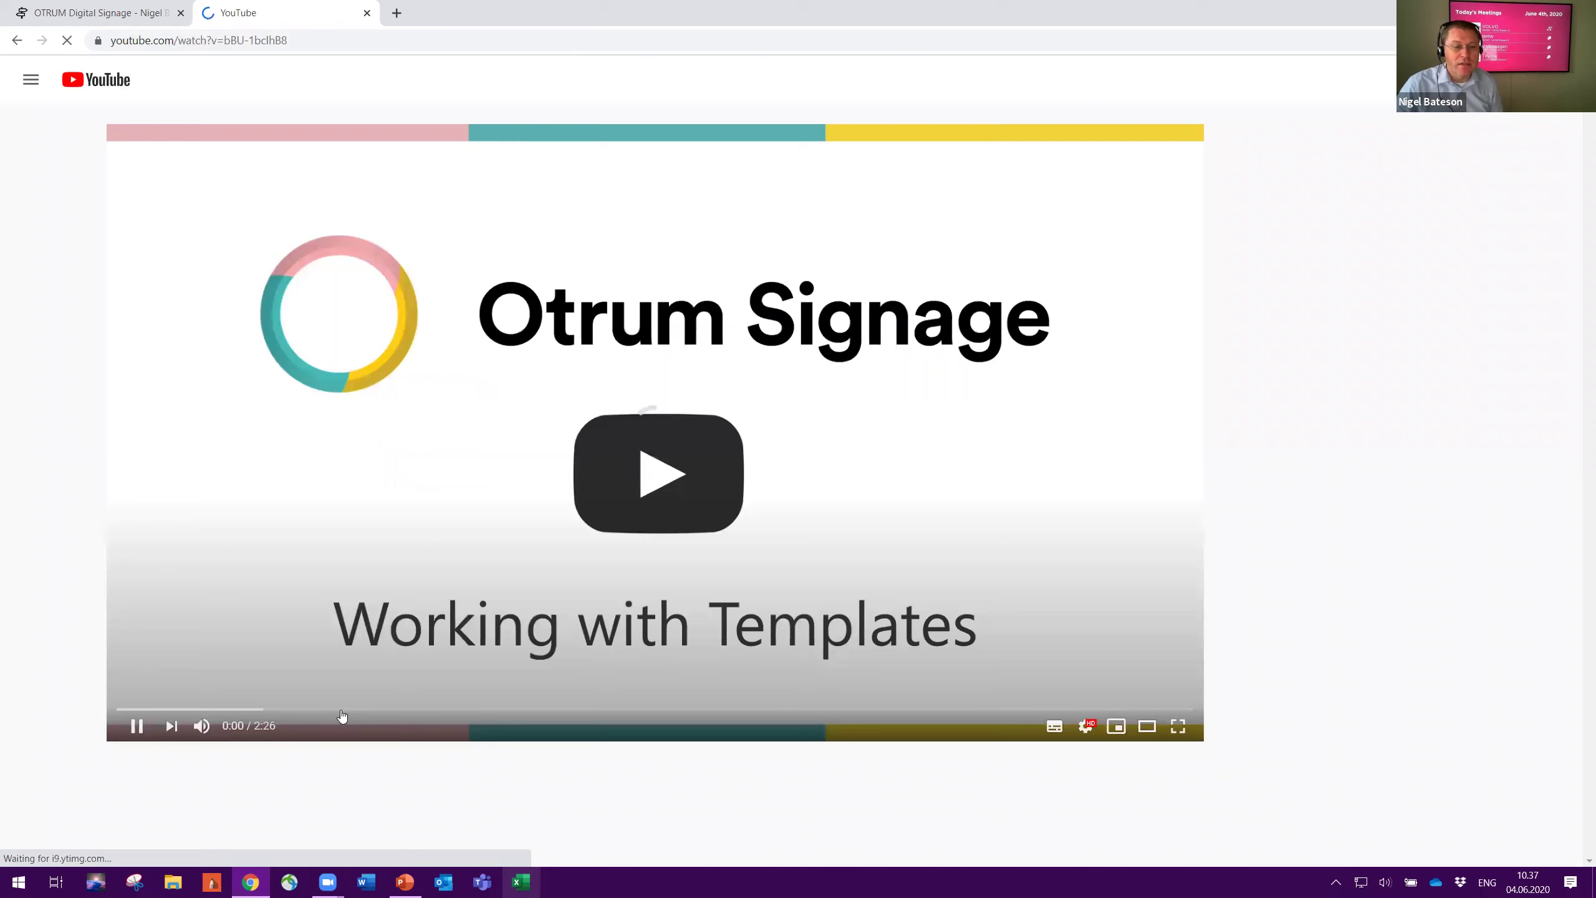
click(671, 710)
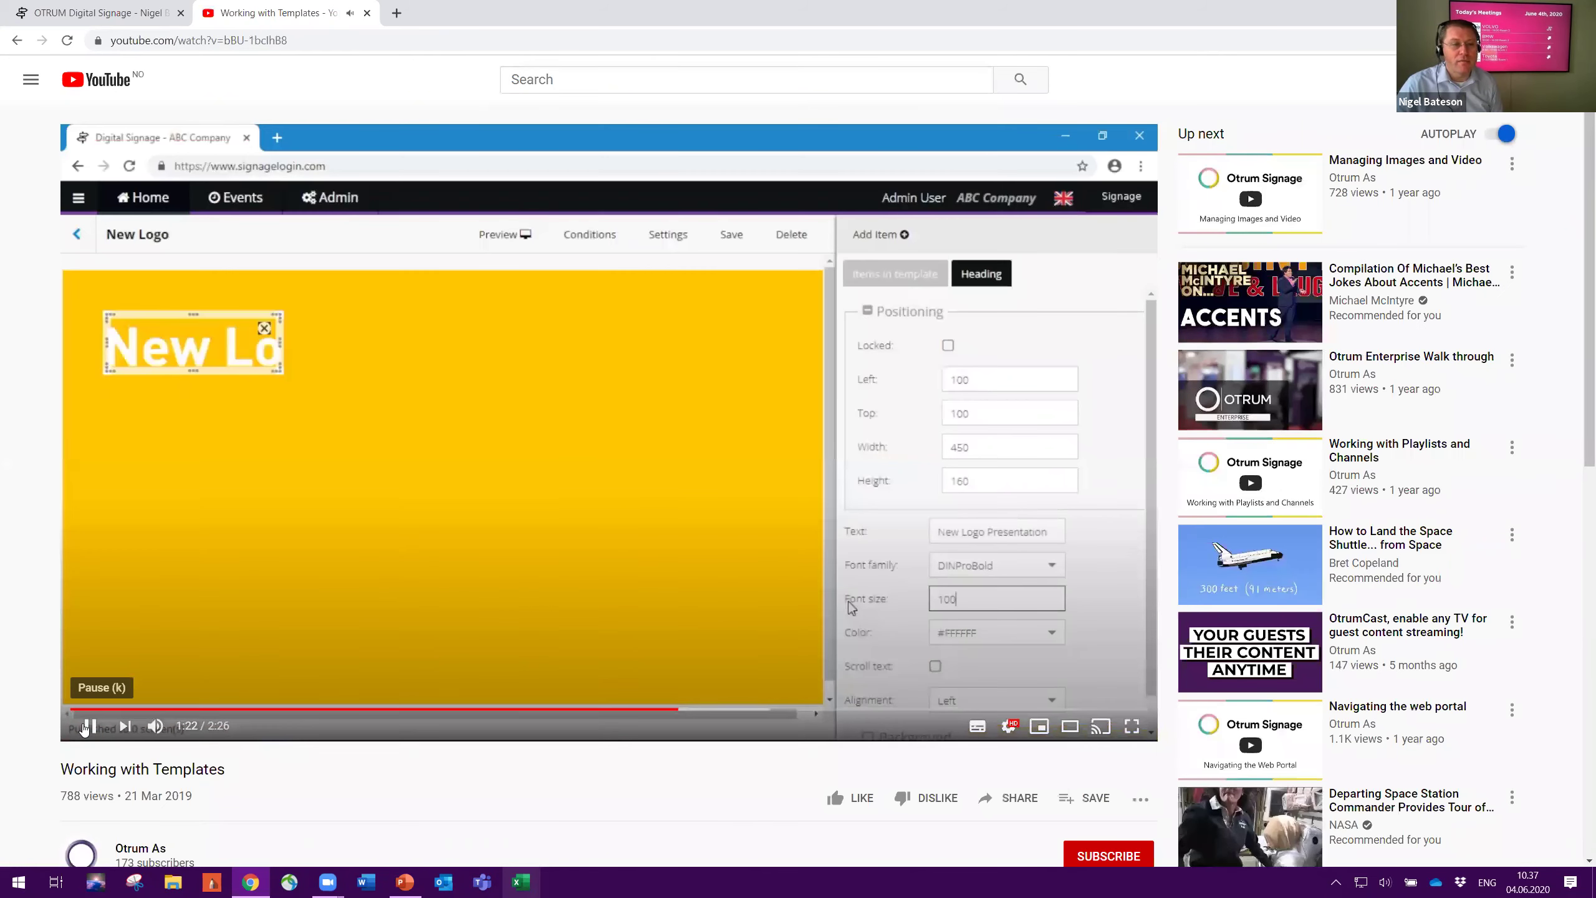
click(86, 729)
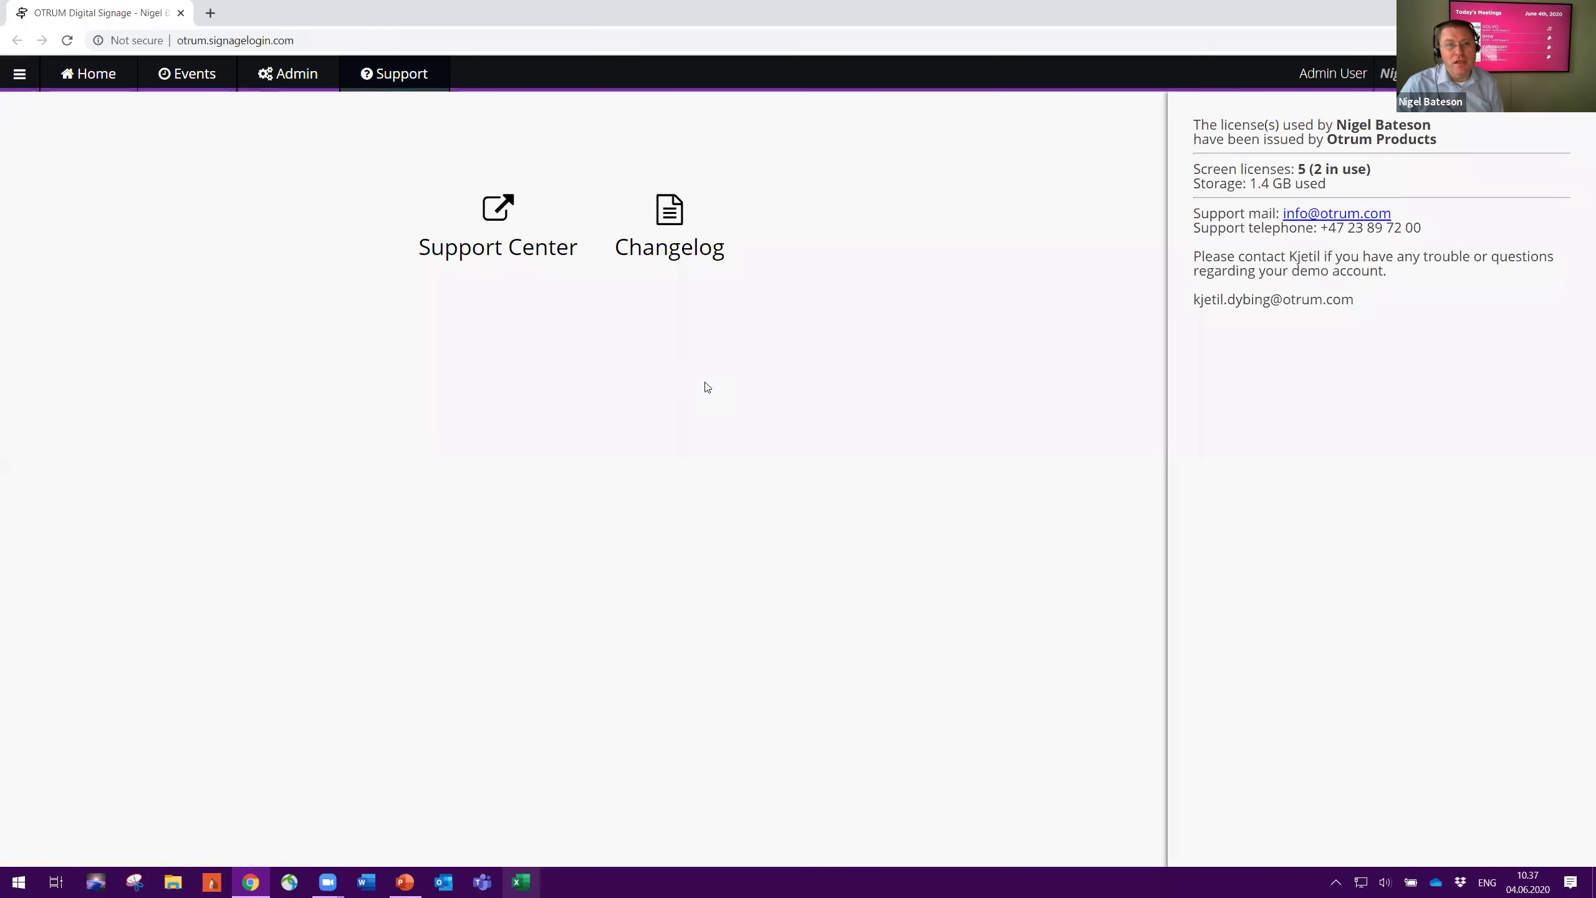
click(99, 91)
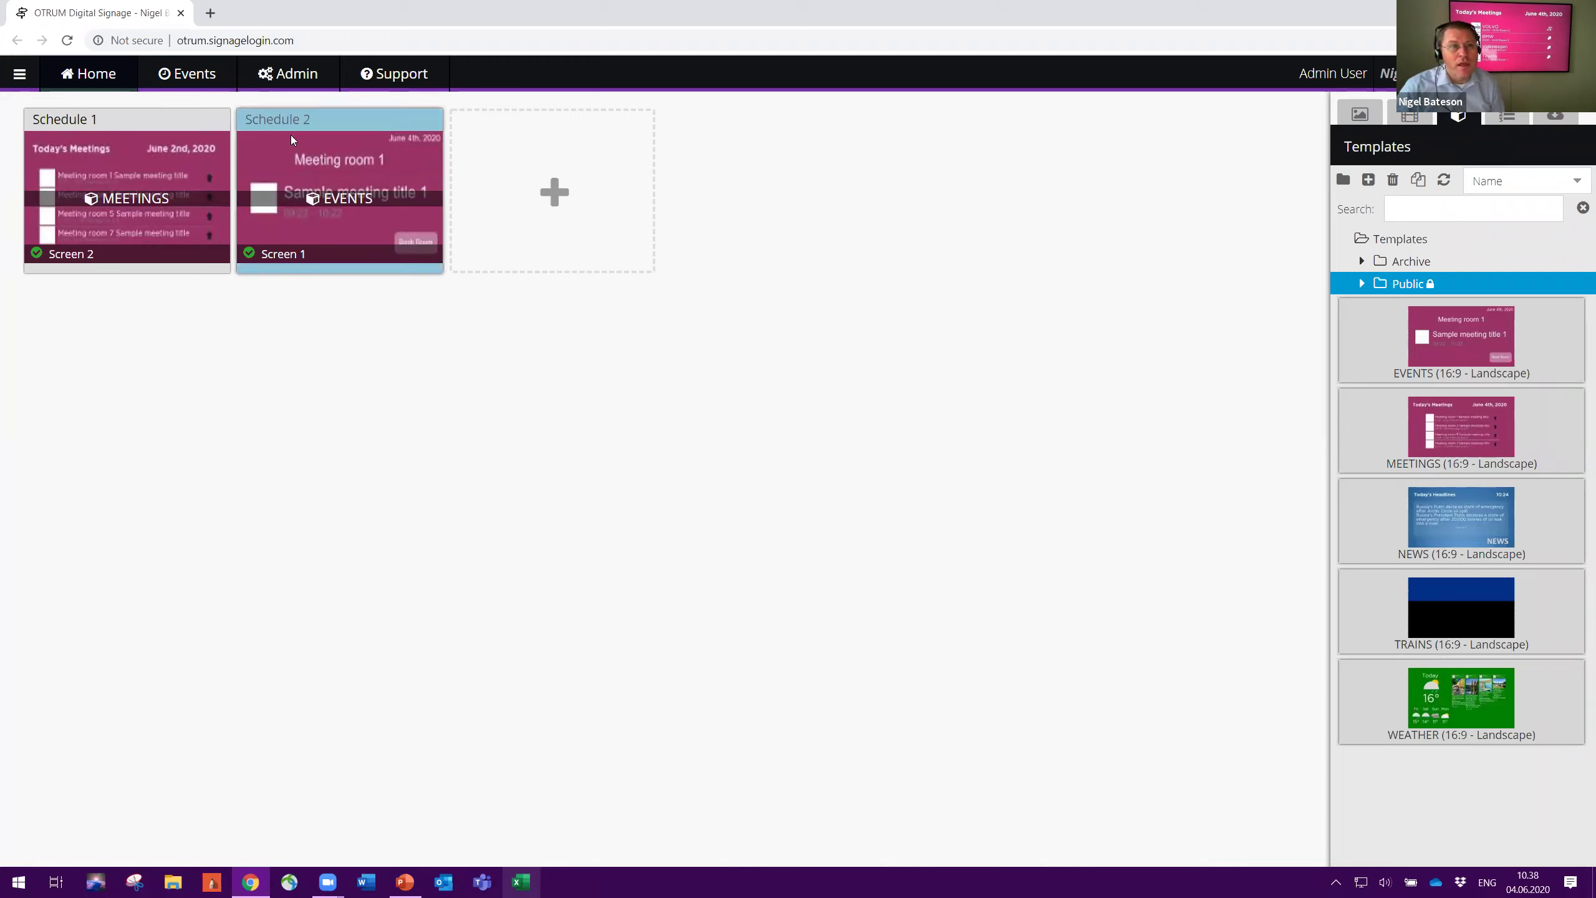
Reopen the Support Center, go to the site's main page at otrumsignage.com, and browse down to the customer stories
click(394, 73)
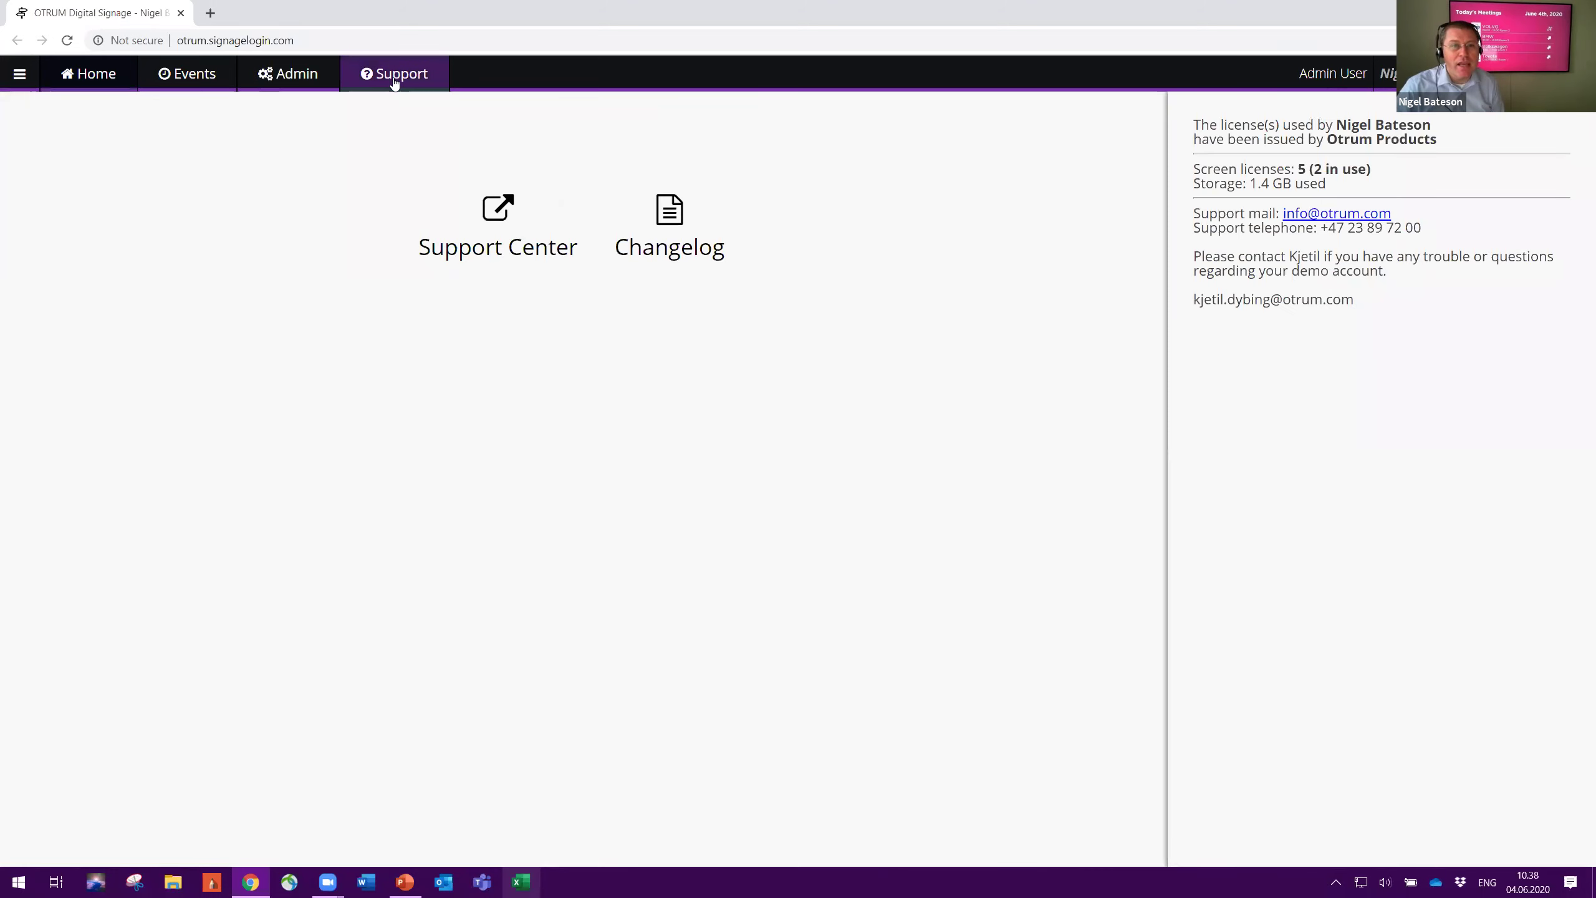
click(496, 227)
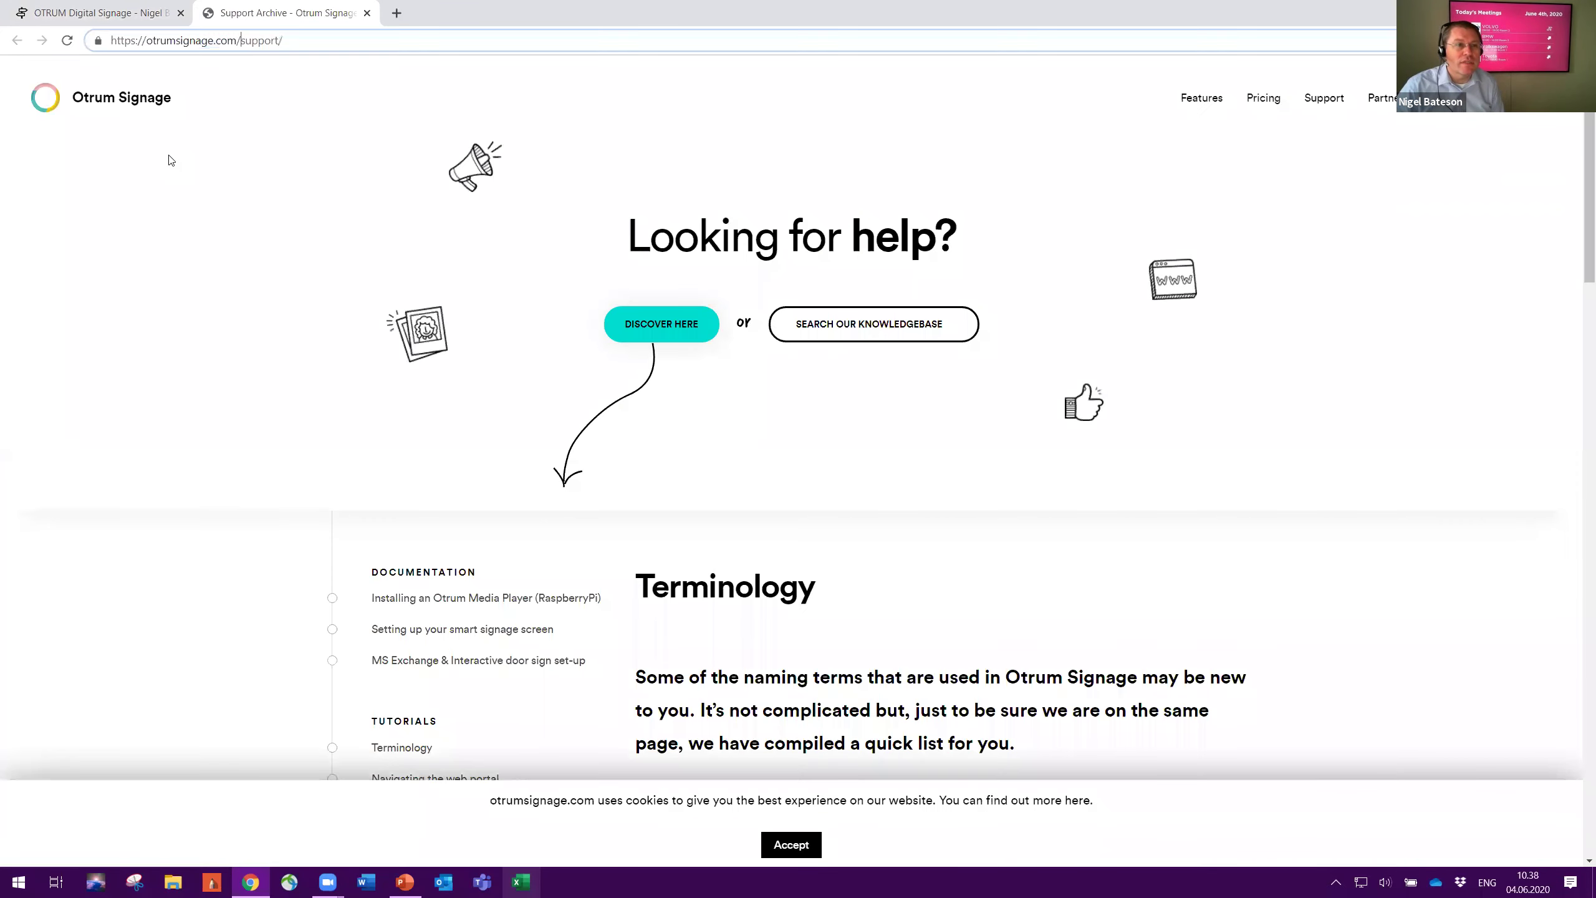
key(shift+ctrl+Left)
key(BackSpace)
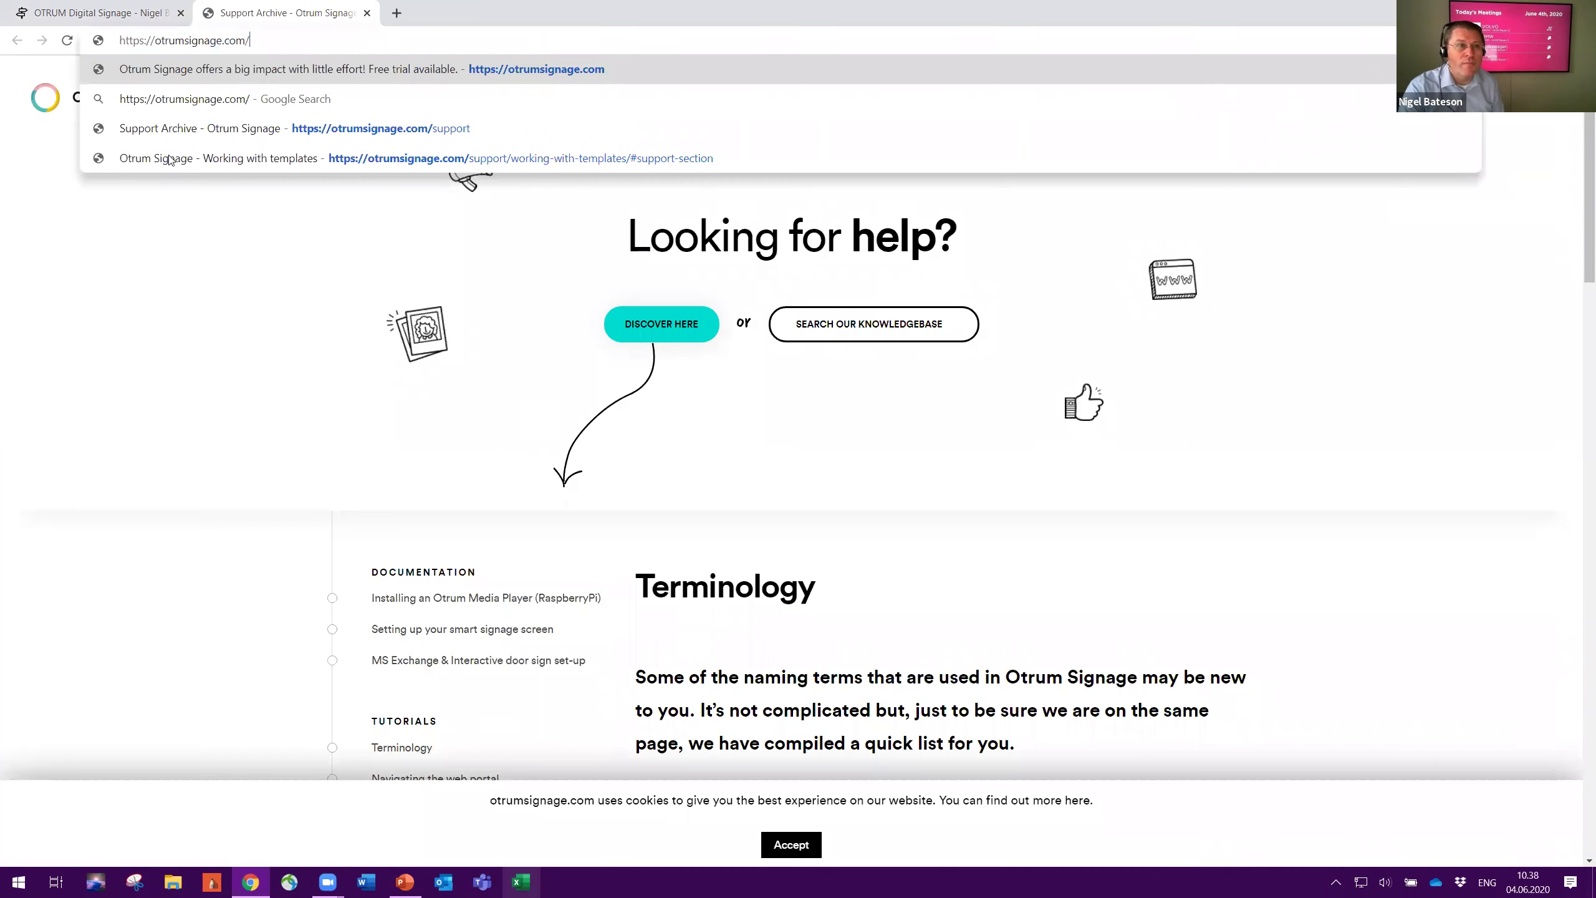
key(Return)
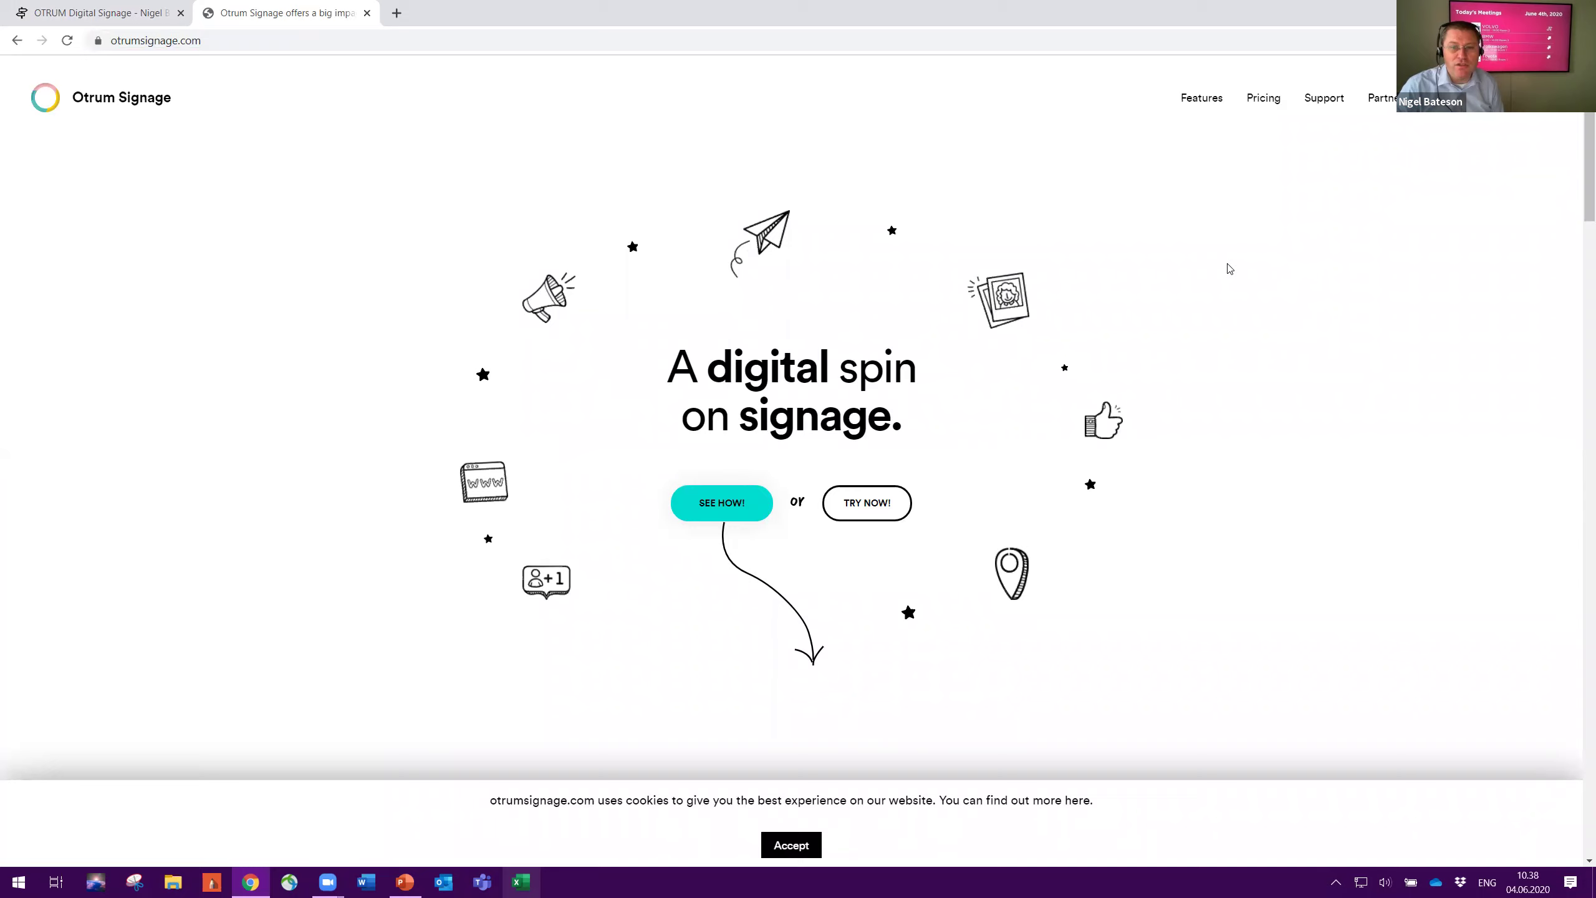
scroll(1230, 269, down, 3)
scroll(1230, 270, down, 10)
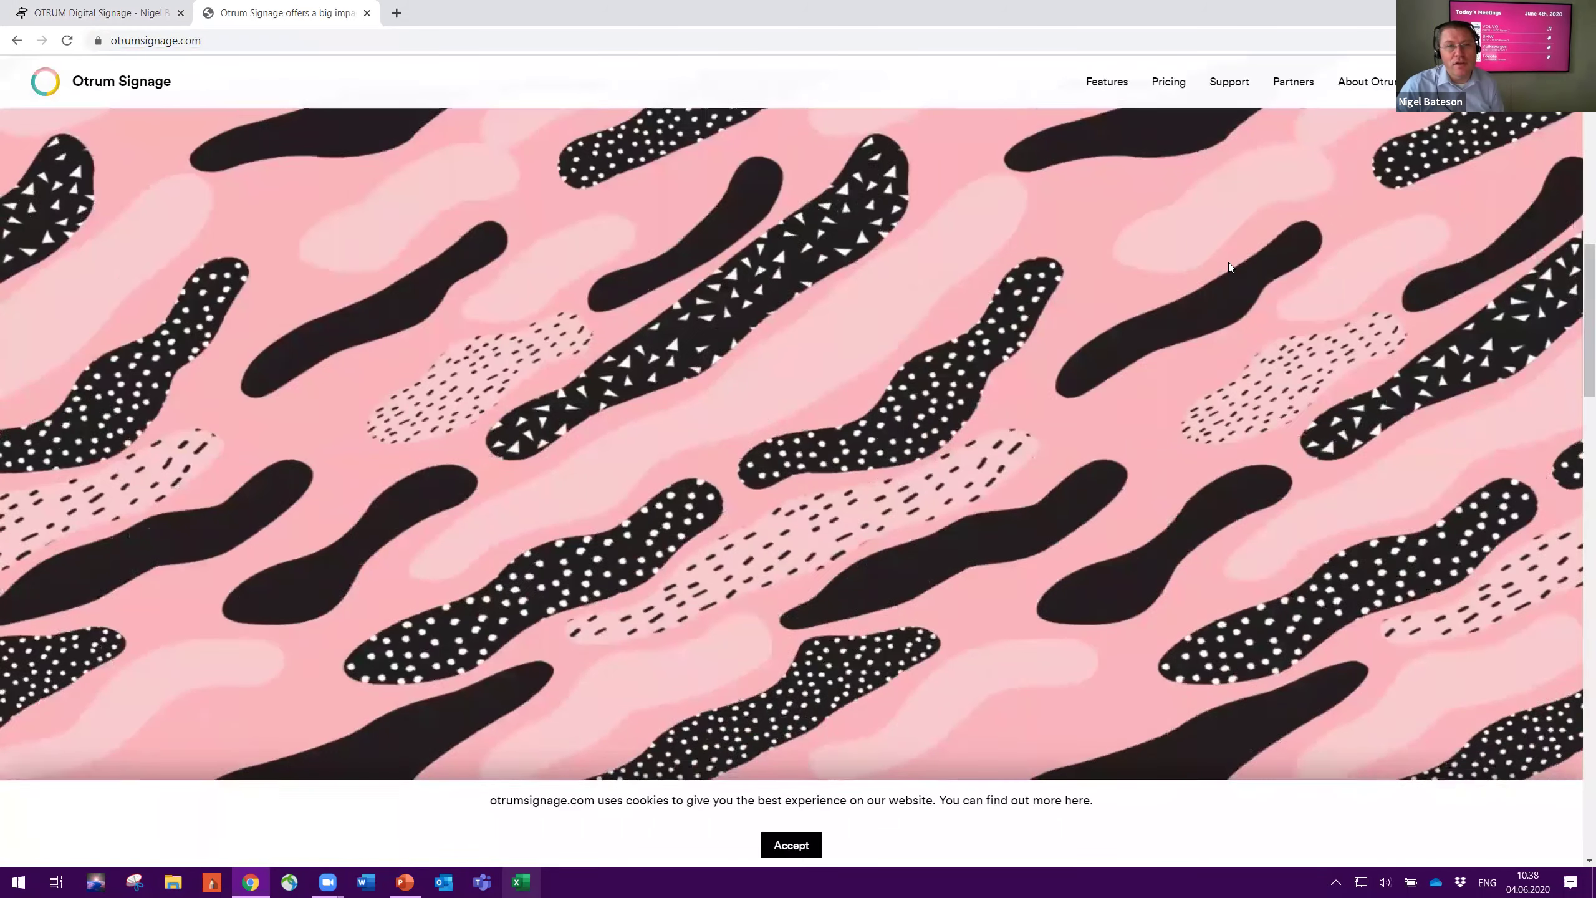
scroll(1230, 267, down, 6)
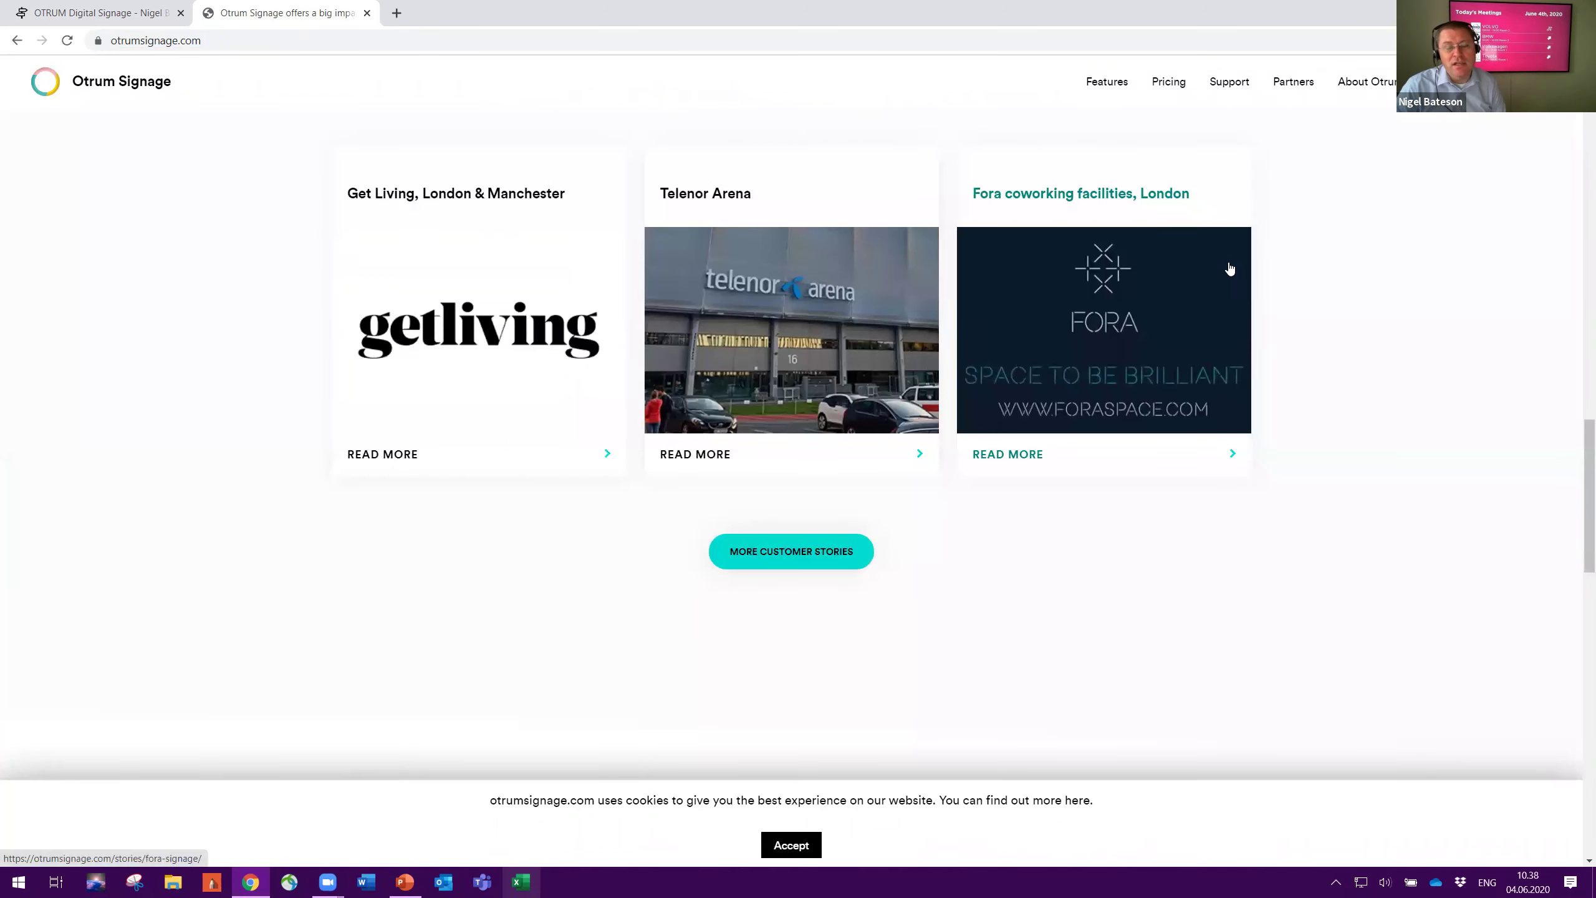